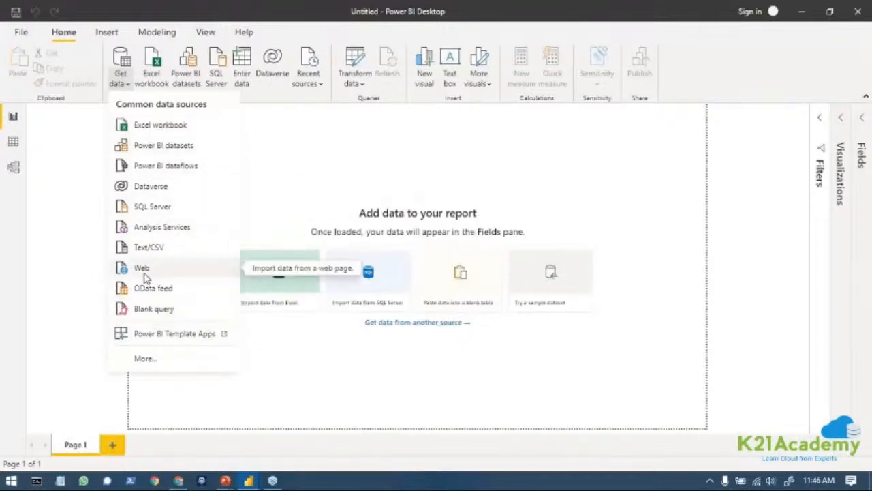
left_click(66, 254)
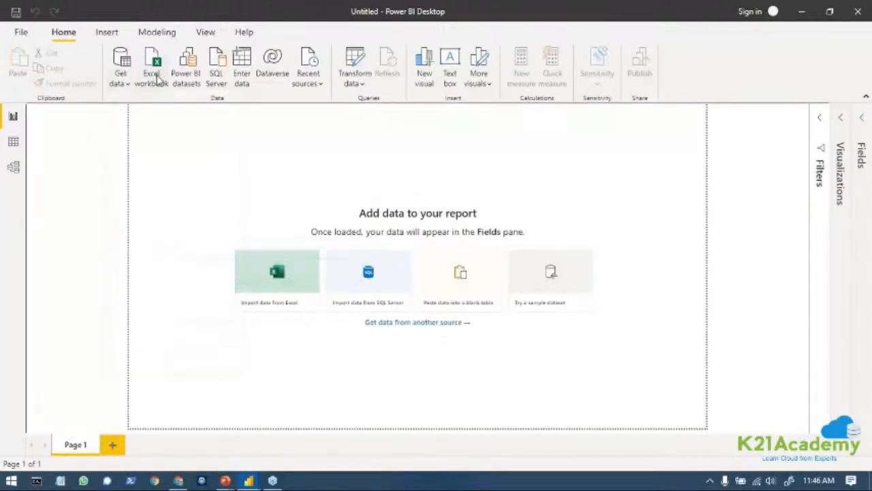
left_click(120, 80)
left_click(122, 89)
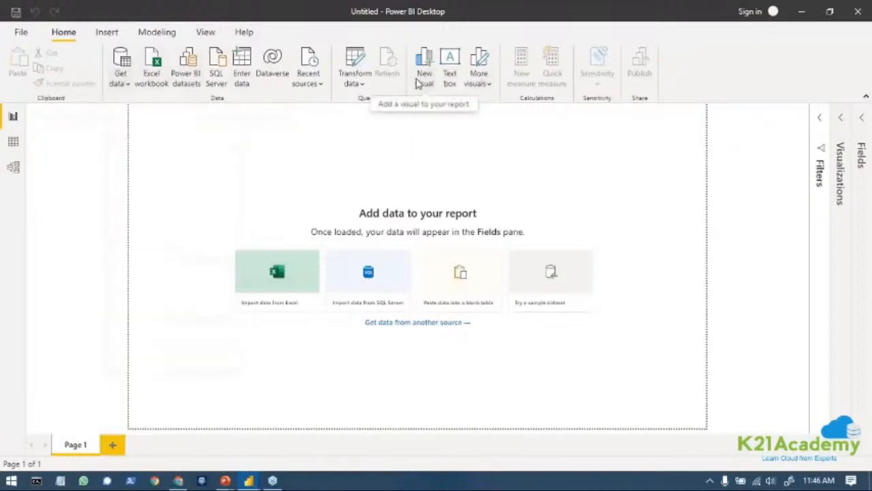
Insert an empty column chart visual and, below it, a text box reading "hello".
left_click(429, 73)
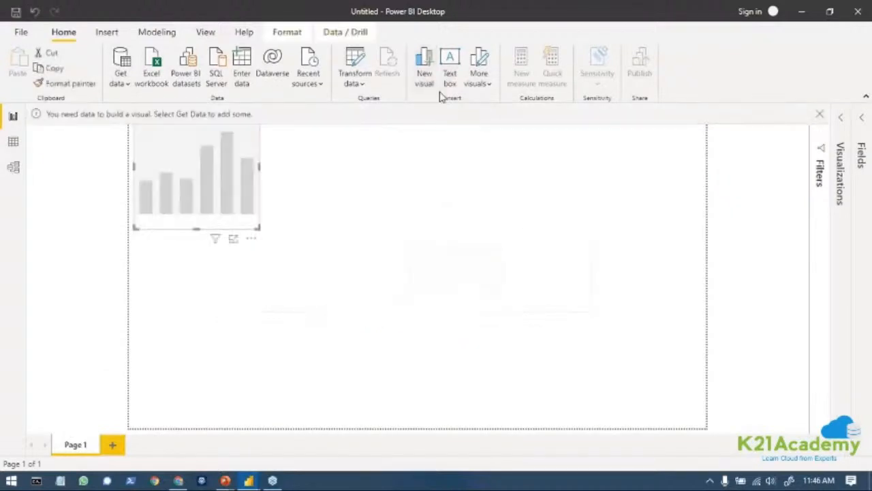
left_click(452, 82)
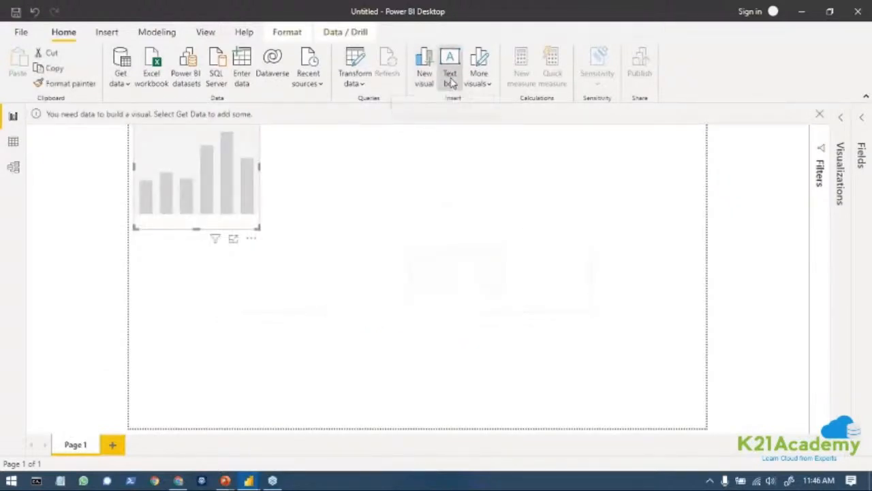
left_click(179, 291)
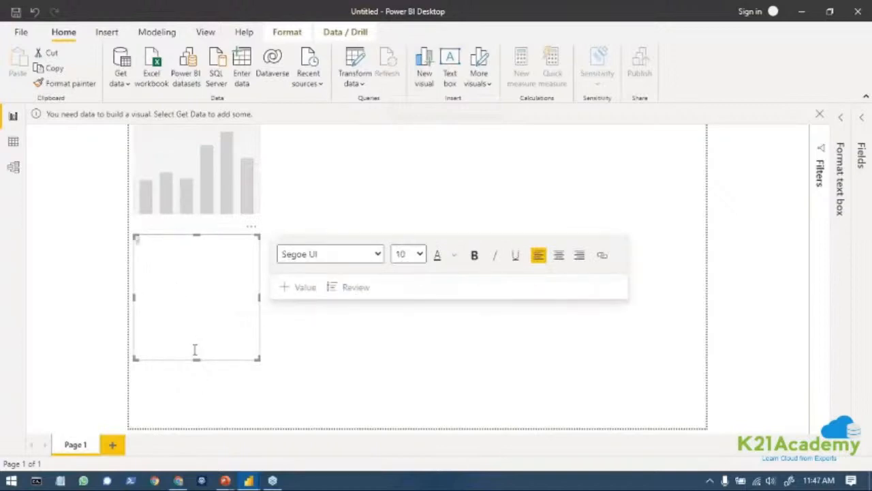
type("hello")
Format the "hello" text in Arial, size 54, bold and centred.
key("ctrl+a")
left_click(366, 254)
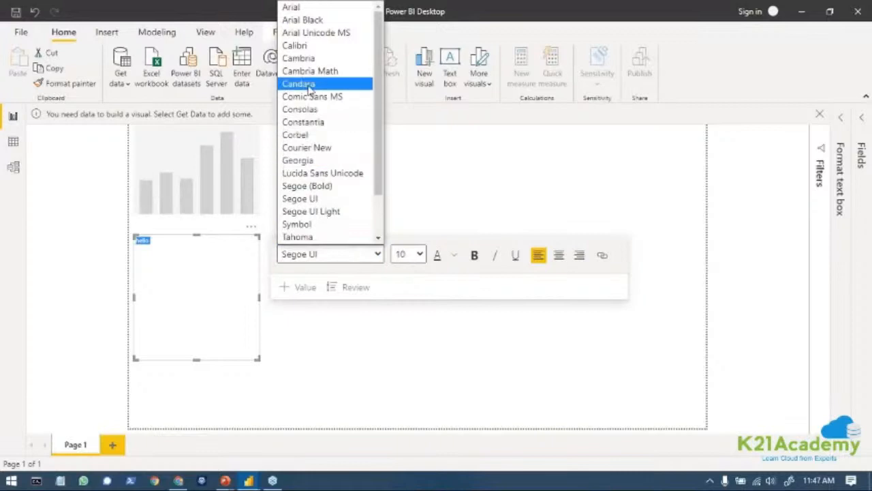
left_click(307, 8)
left_click(413, 252)
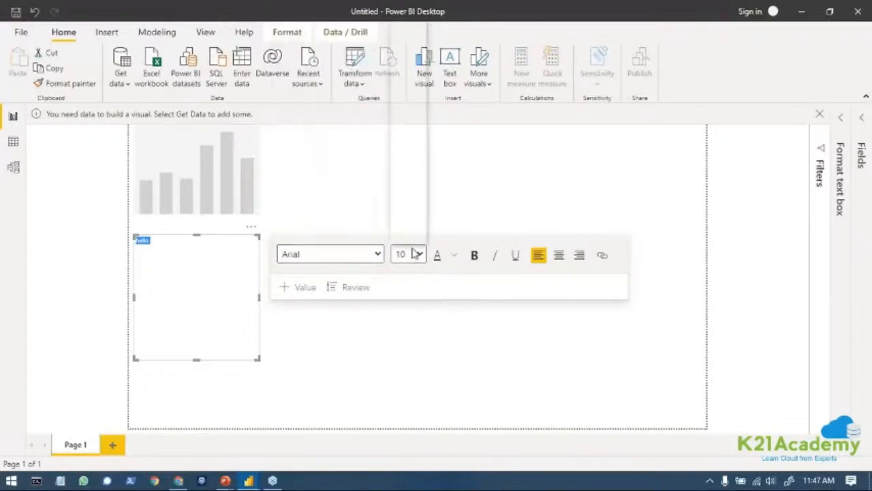
left_click(411, 221)
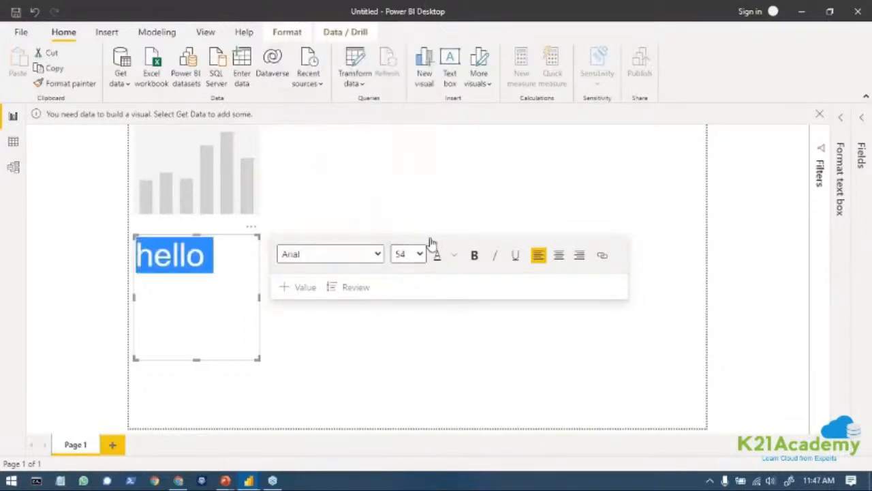
left_click(474, 255)
left_click(560, 255)
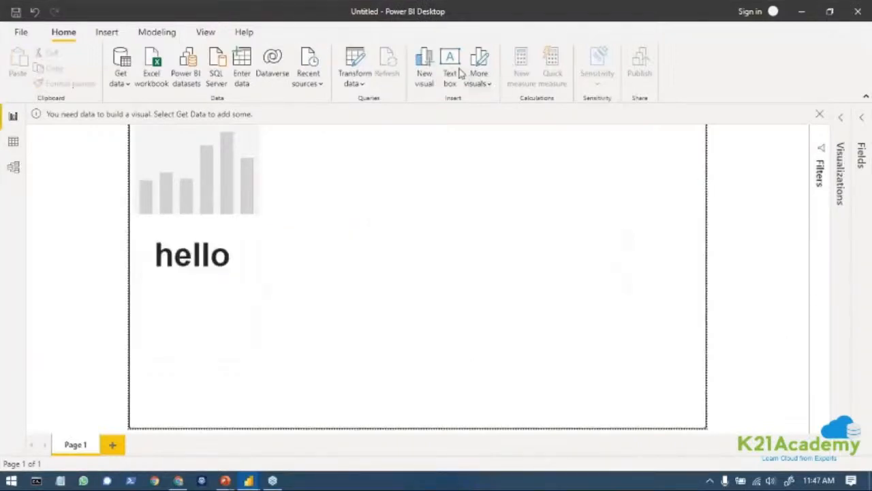
Delete the empty column chart visual and the "hello" text box from the report page.
left_click(481, 81)
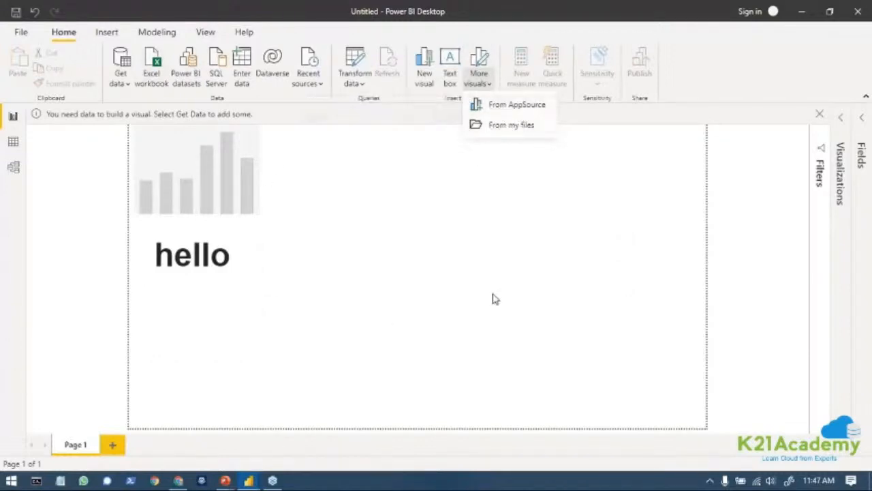
left_click(171, 153)
left_click(197, 184)
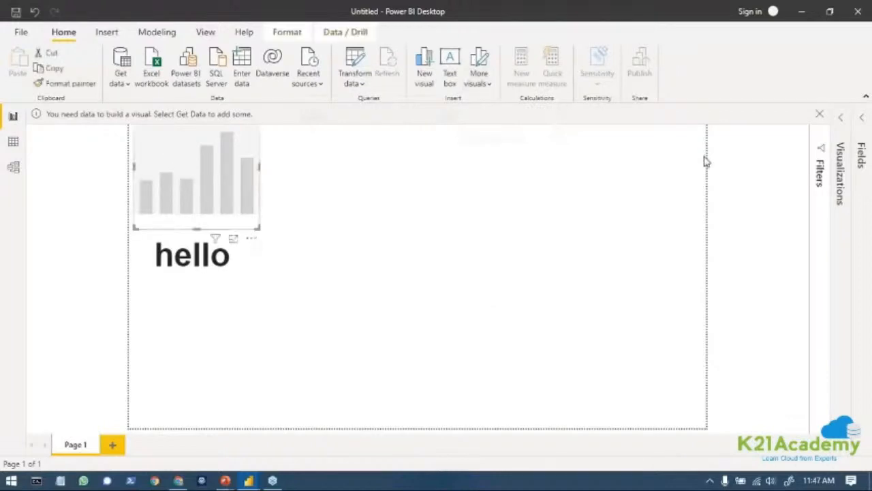
key("Delete")
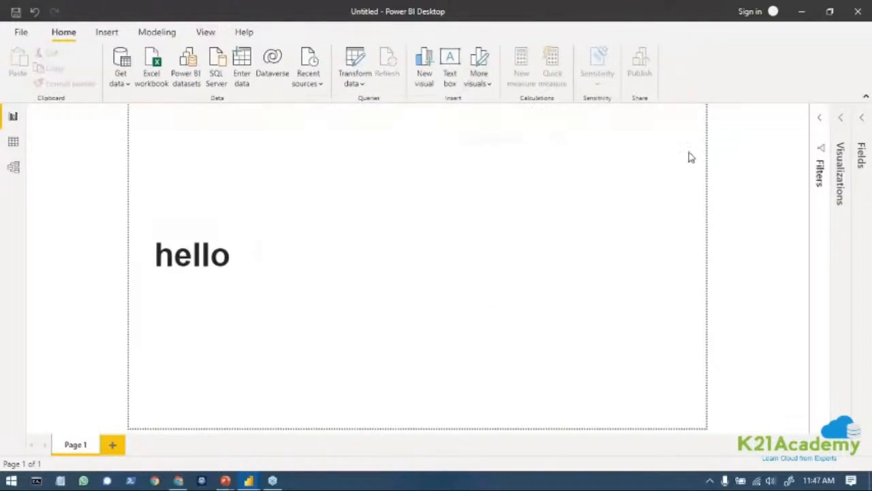
left_click(202, 253)
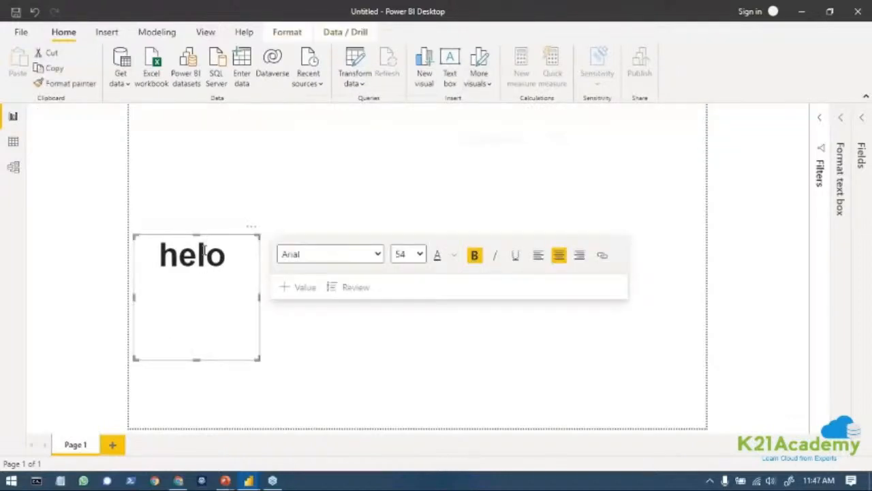
left_click(228, 236)
key("Delete")
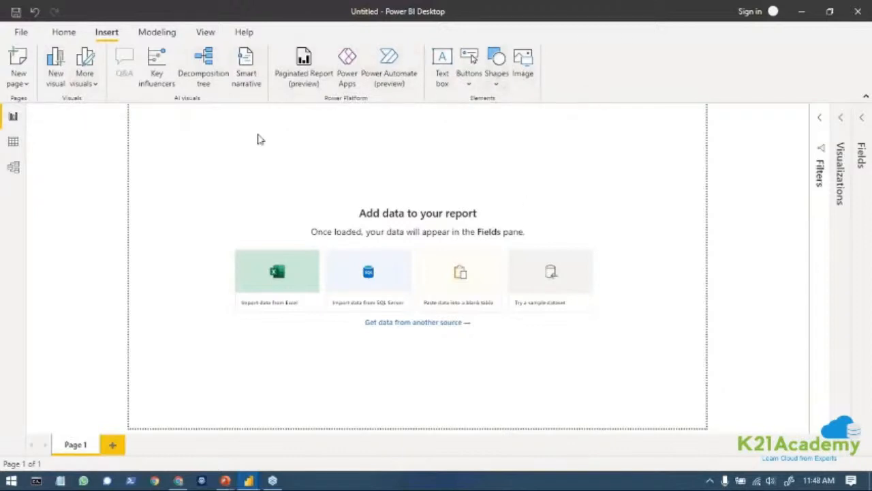
Try the dark blue wave-patterned theme and the dark grey theme on the report.
left_click(168, 32)
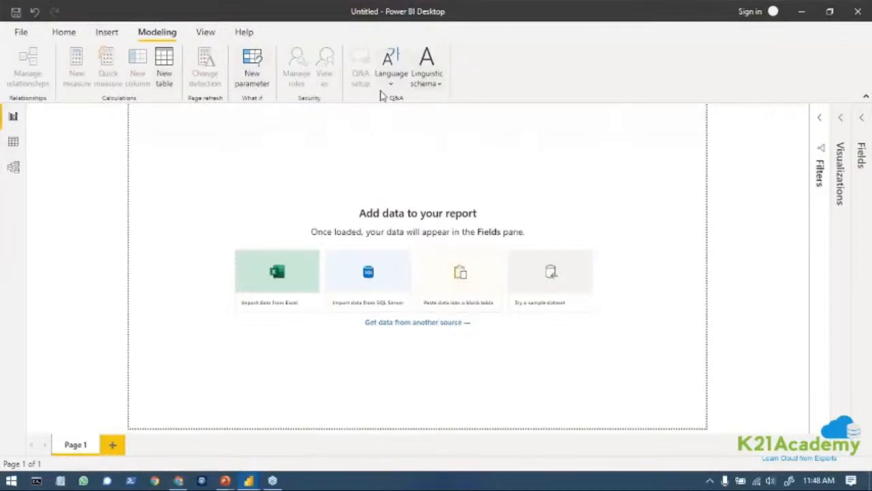
left_click(205, 32)
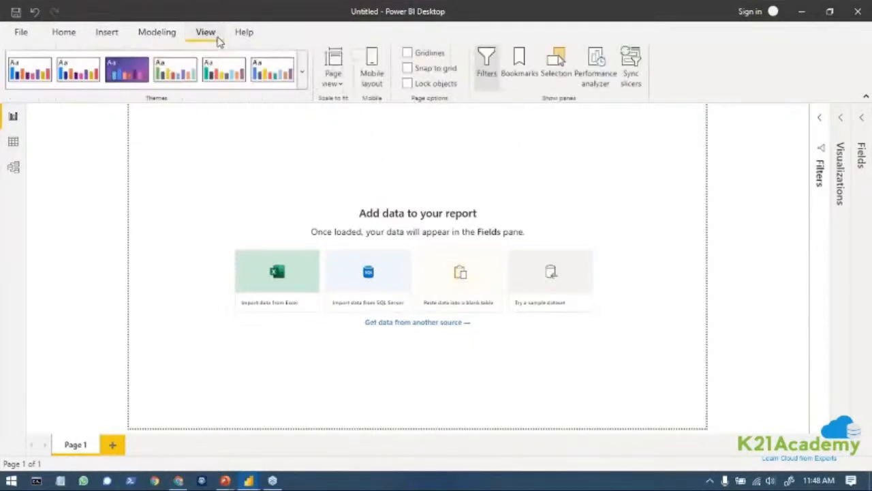
left_click(302, 72)
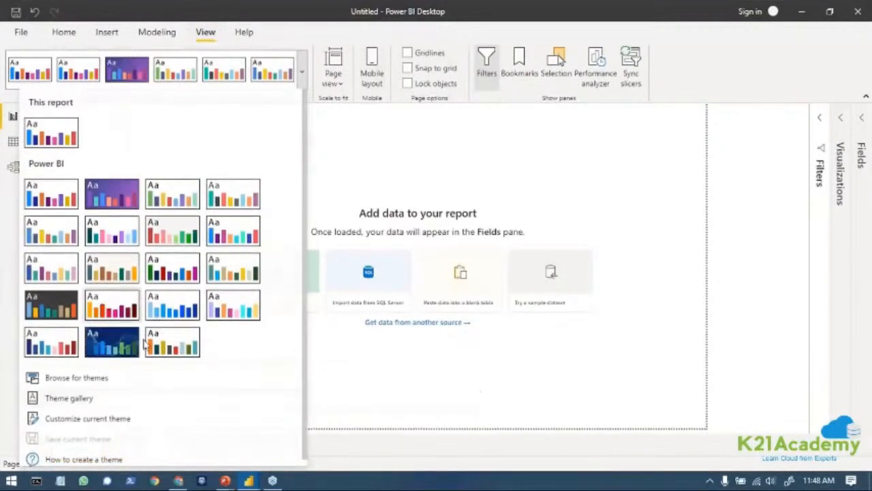
left_click(122, 340)
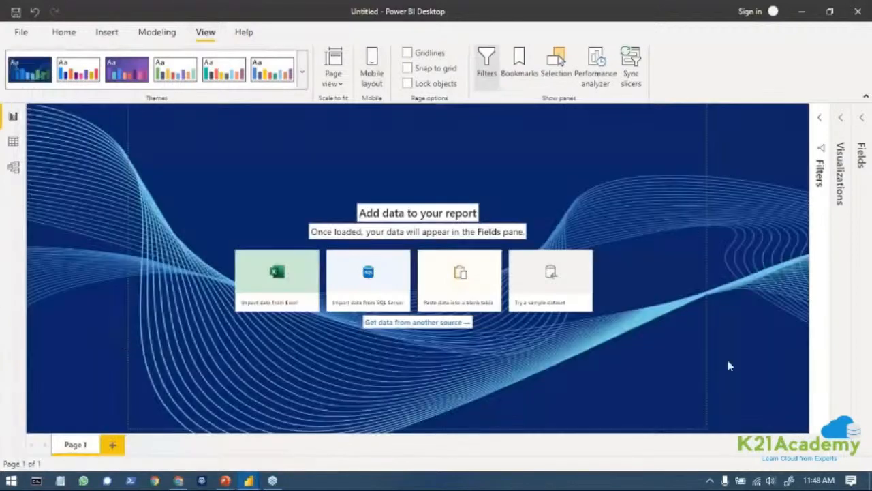
left_click(302, 70)
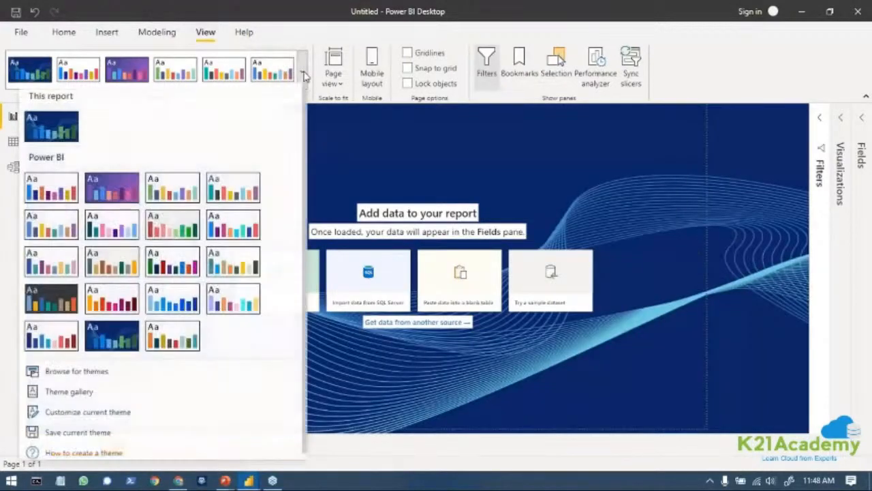
left_click(46, 303)
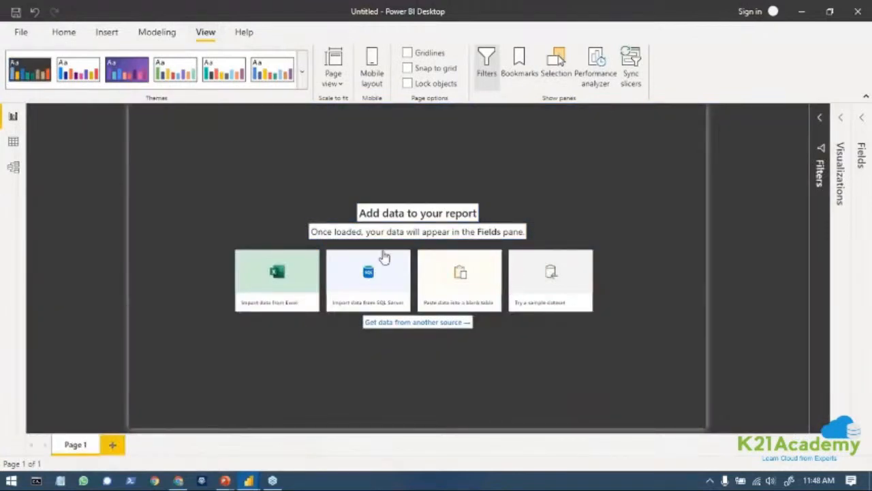
Apply the Storm theme to the report.
left_click(302, 71)
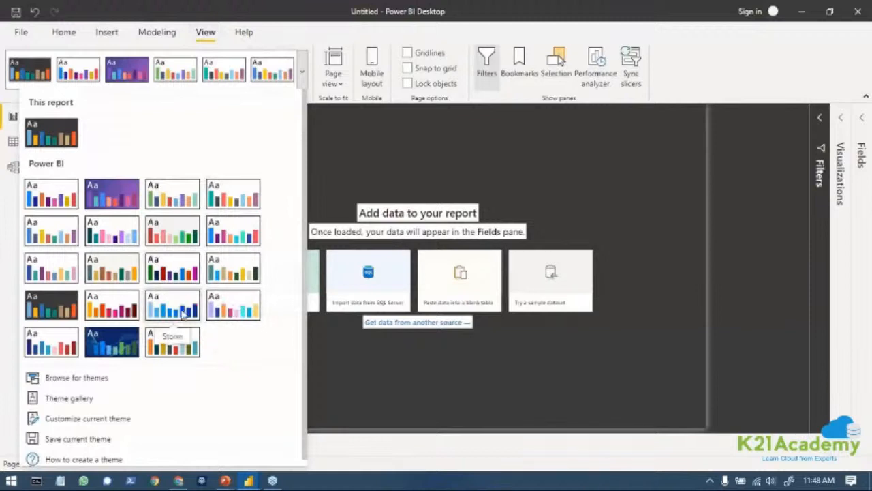
left_click(182, 310)
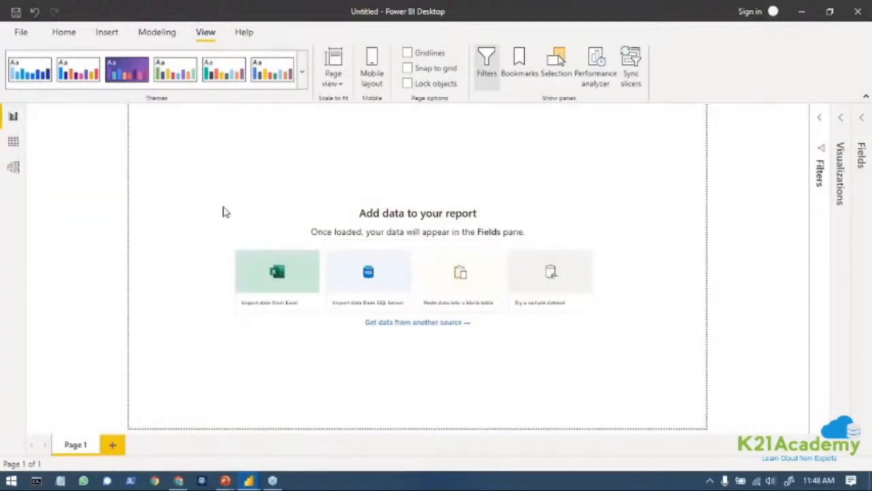
Try the Fit to width page view and set the page view to Actual size.
left_click(335, 81)
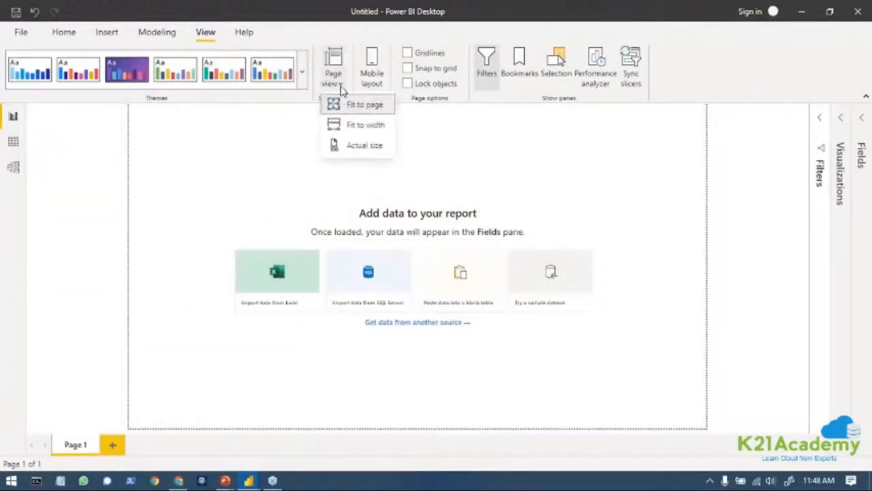
left_click(382, 130)
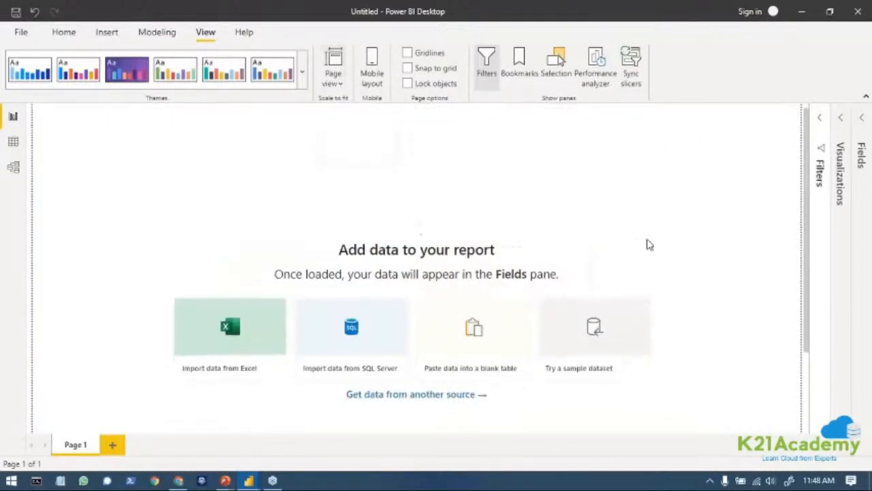
left_click(332, 76)
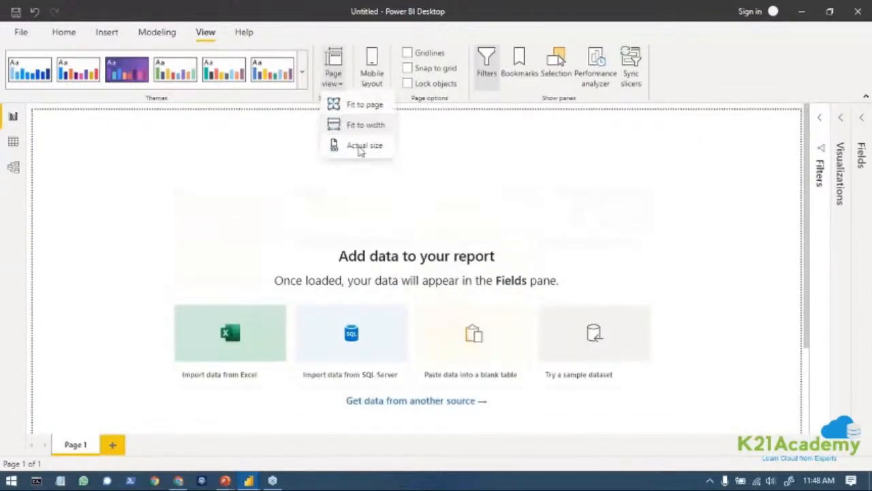
left_click(363, 153)
scroll(393, 203, "down", 3)
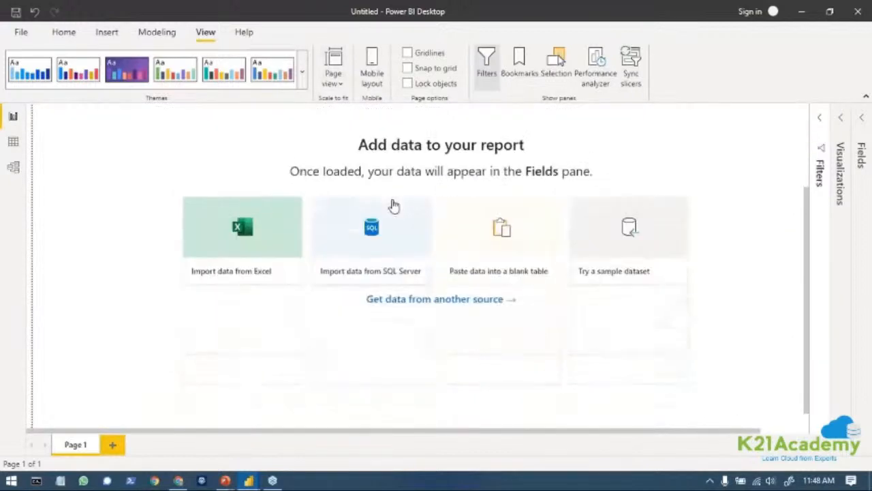
scroll(393, 206, "up", 2)
scroll(394, 207, "down", 2)
scroll(394, 207, "up", 3)
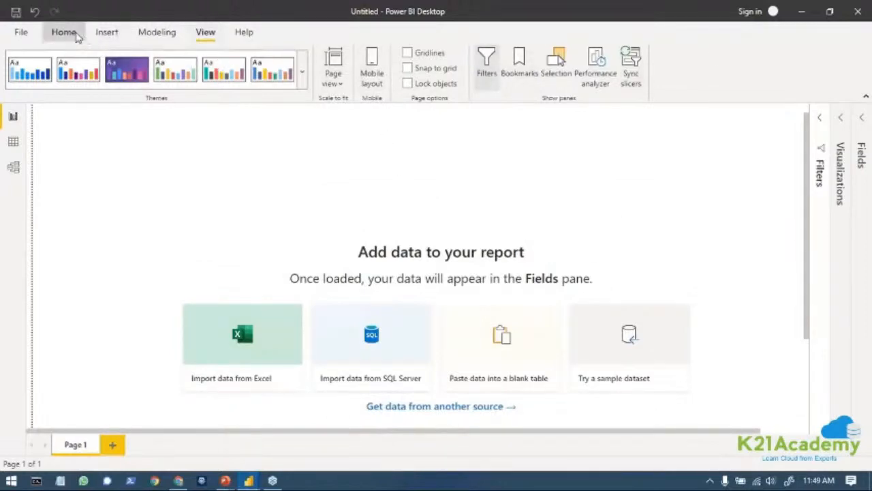
Import the Excel workbook "120 years of Olympic History_Dataset" from the "Olumpic Data Analysis Using PowerBI" folder inside k21 on drive E.
left_click(64, 32)
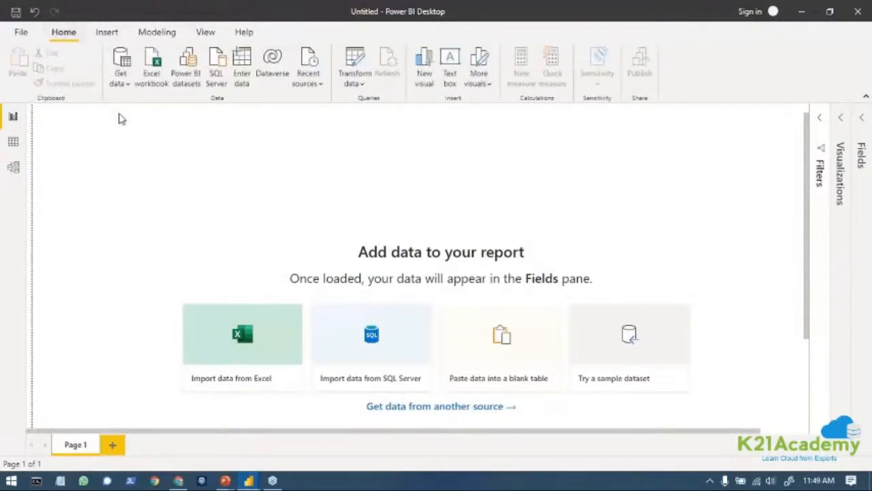
left_click(255, 342)
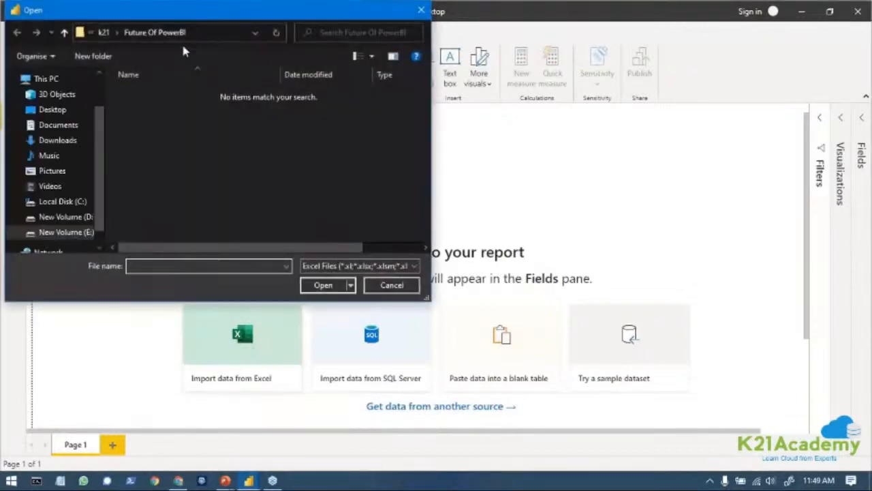
left_click(72, 233)
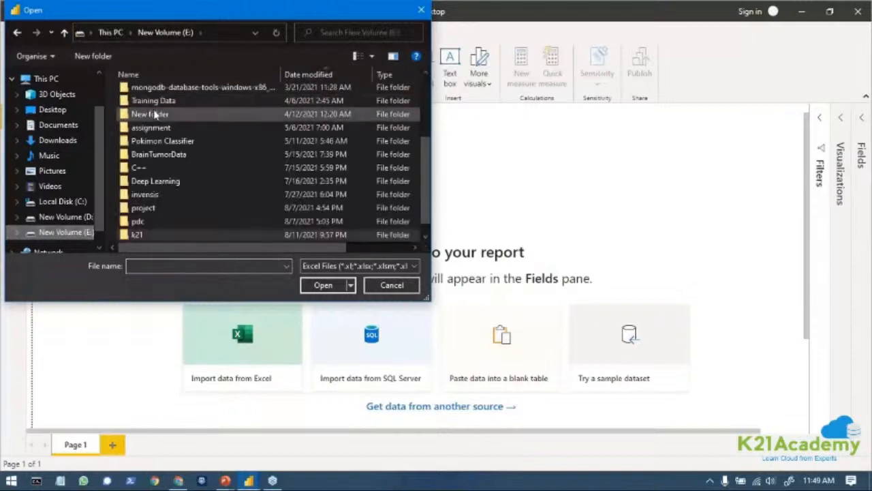
scroll(194, 141, "down", 1)
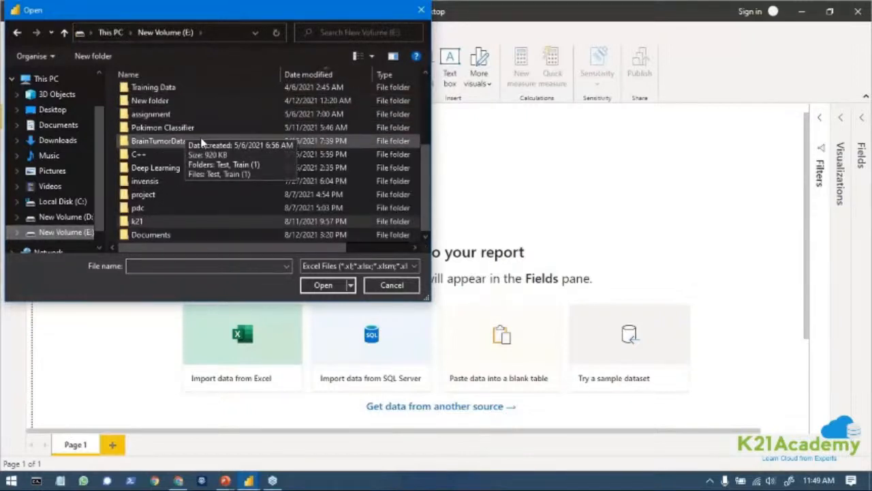
double_click(151, 221)
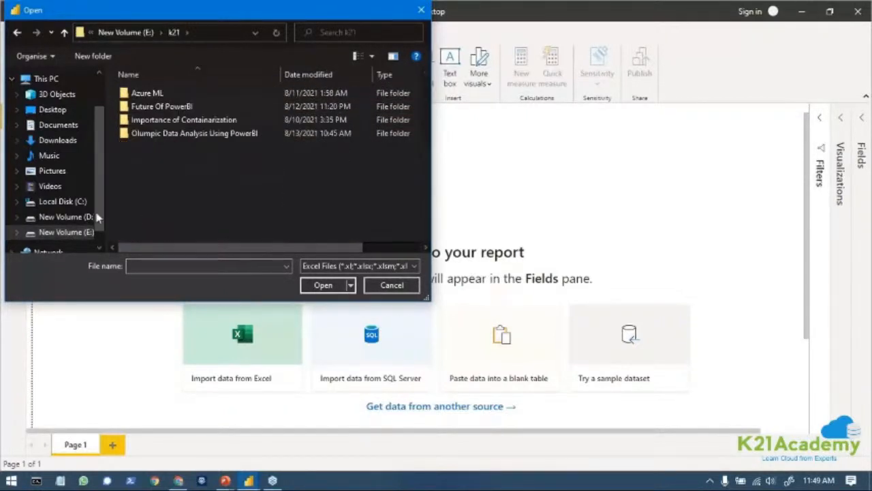
double_click(182, 134)
left_click(172, 95)
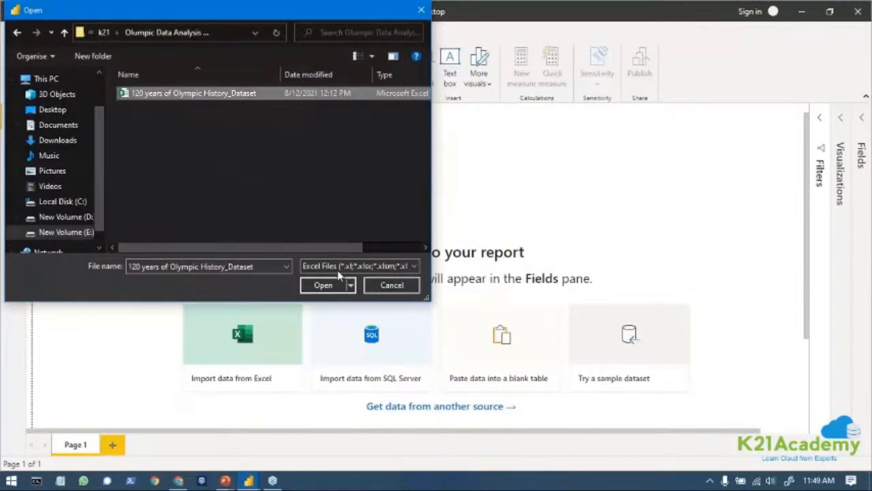
left_click(321, 285)
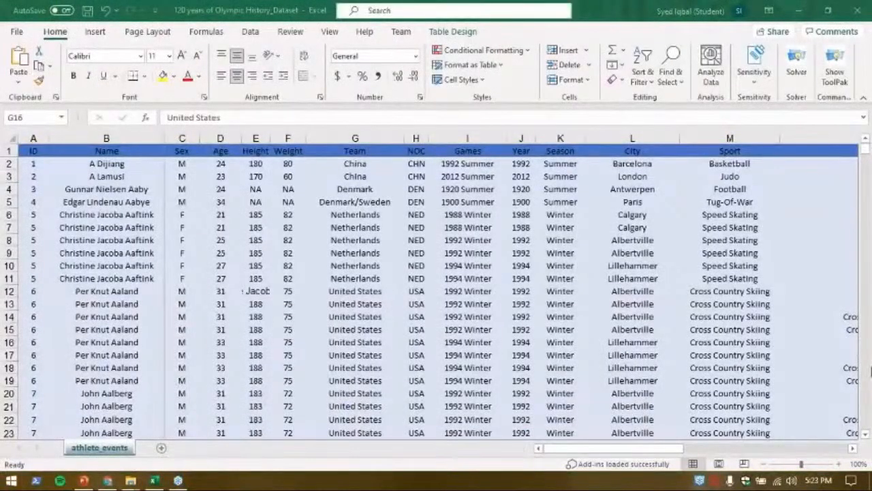
Switch to the Olympic history workbook in Excel and examine how the ID and Name columns identify athletes in the athlete_events sheet.
left_click(189, 280)
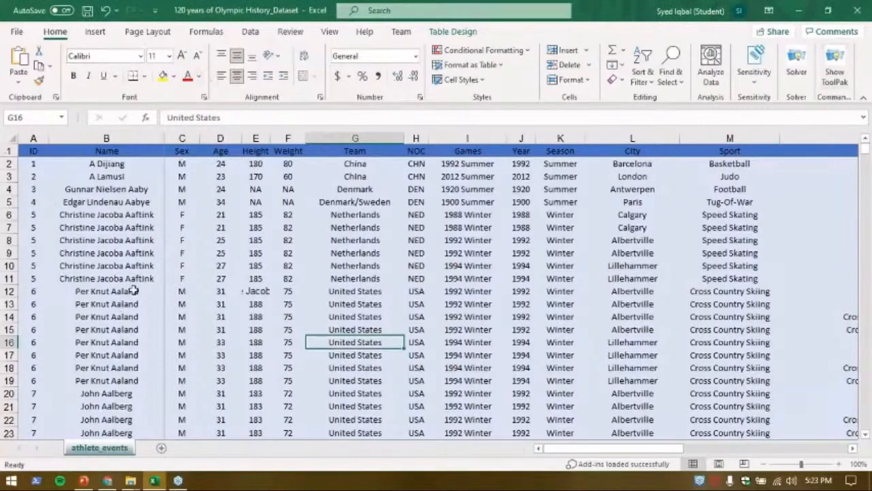
scroll(638, 361, "down", 5)
scroll(638, 361, "up", 5)
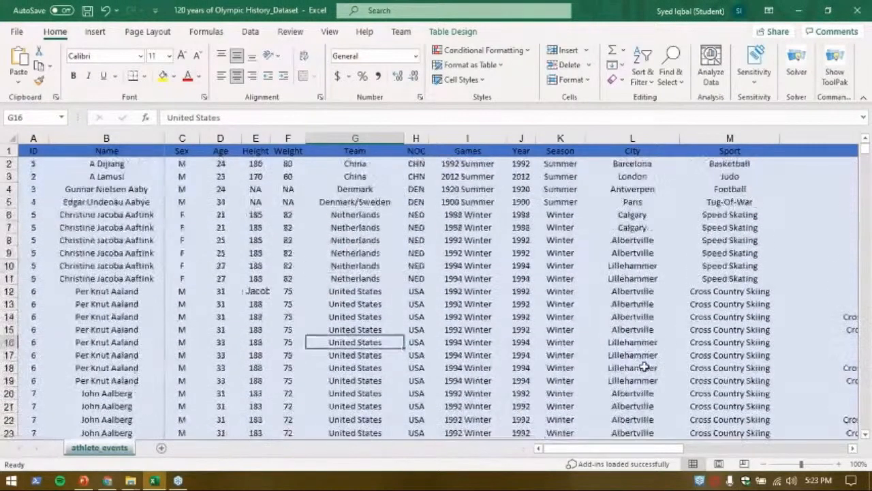
left_click_drag(649, 448, 669, 463)
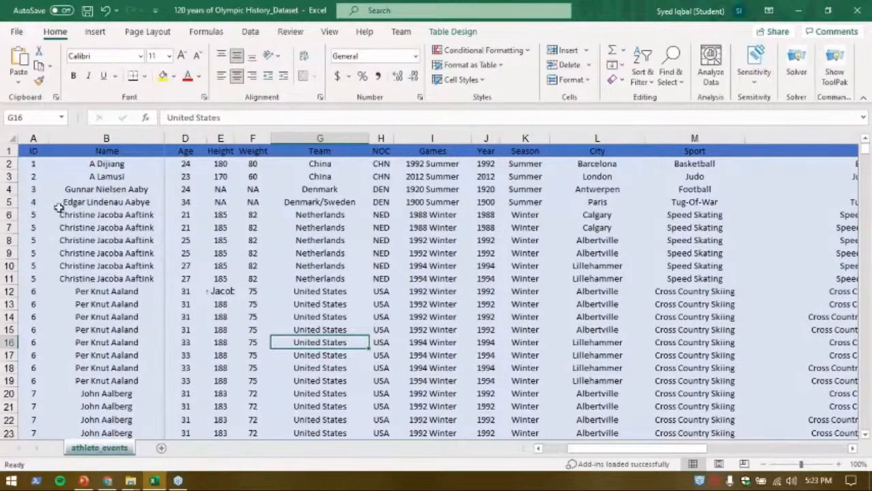
left_click_drag(97, 176, 122, 391)
left_click(67, 177)
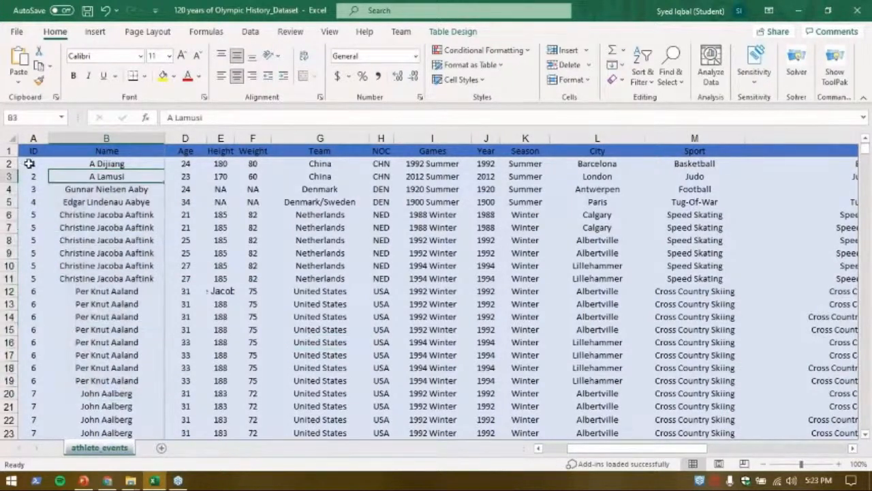
left_click(29, 164)
left_click_drag(47, 171, 140, 165)
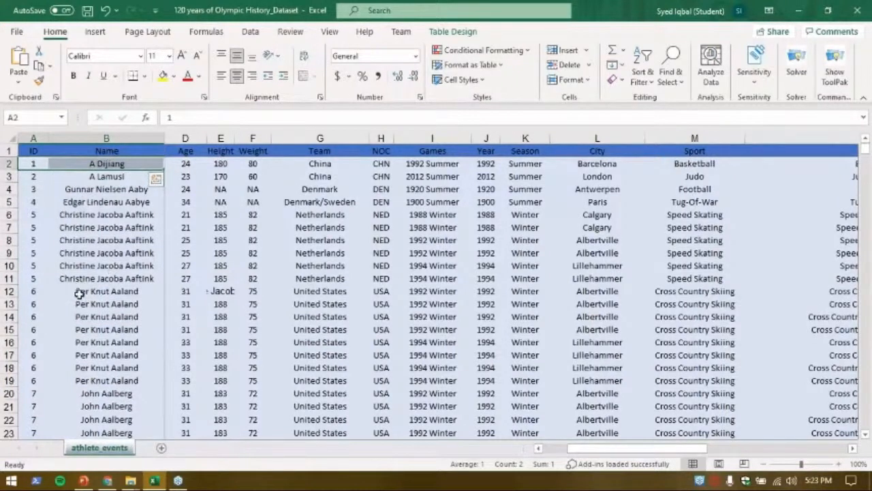
left_click_drag(80, 291, 85, 382)
left_click_drag(33, 291, 35, 382)
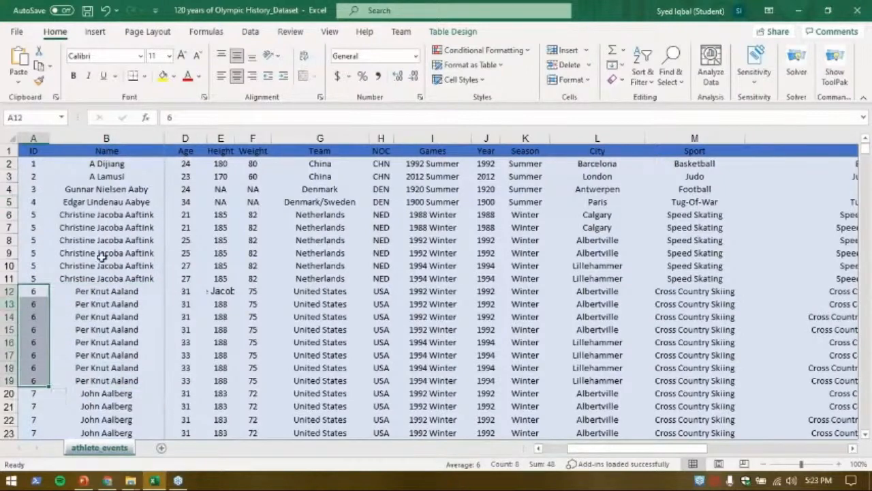
left_click_drag(8, 151, 59, 374)
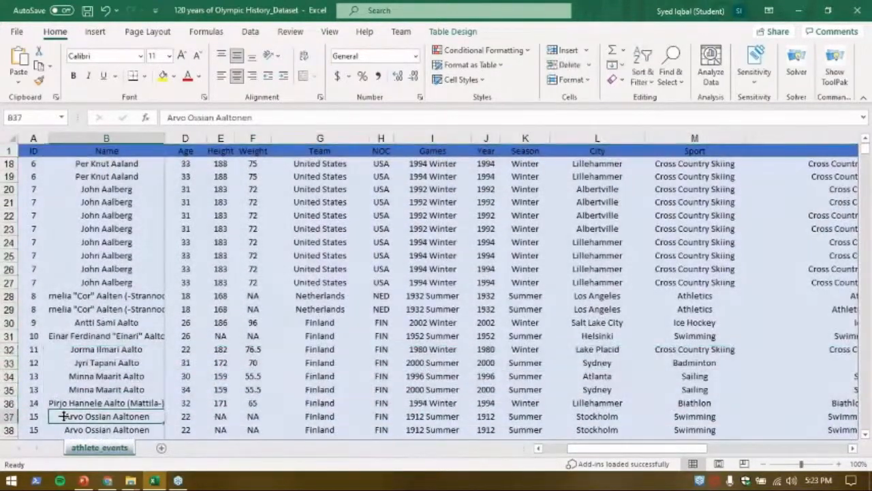
scroll(436, 293, "up", 5)
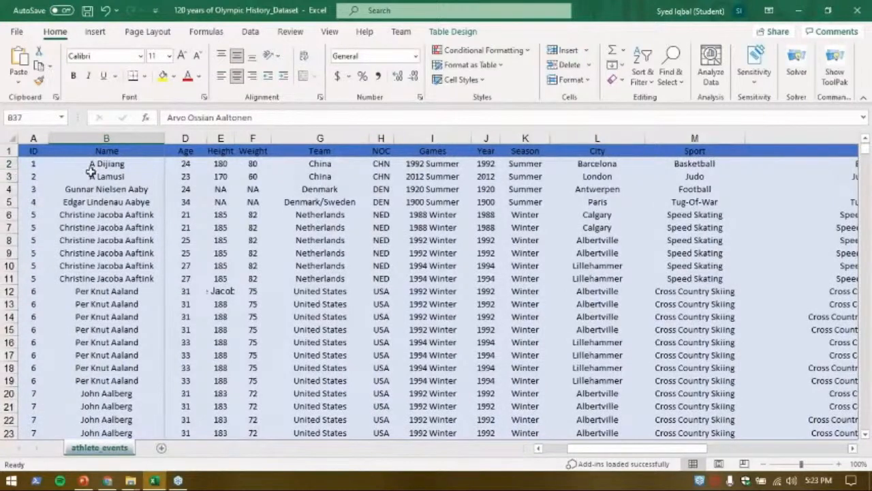
Review the athlete_events columns from ID through Medal, including the Height and Weight entries.
left_click_drag(35, 175, 783, 201)
left_click_drag(727, 450, 545, 450)
left_click(249, 238)
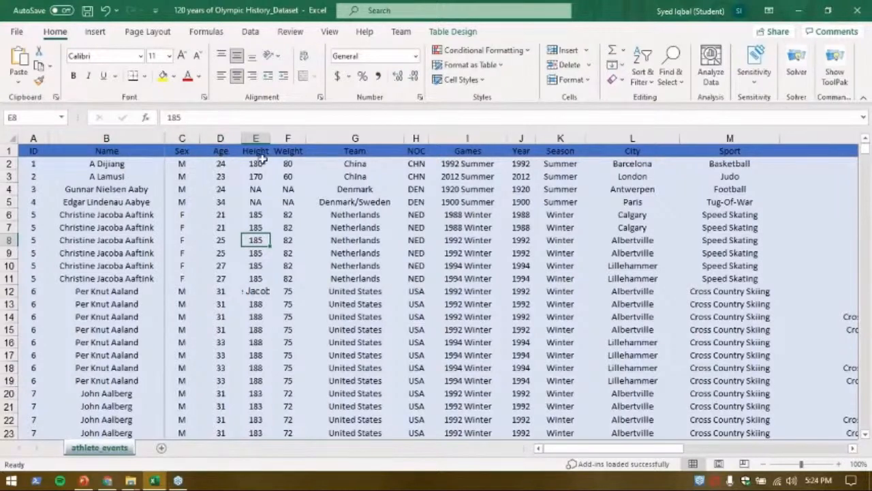
left_click_drag(664, 447, 827, 448)
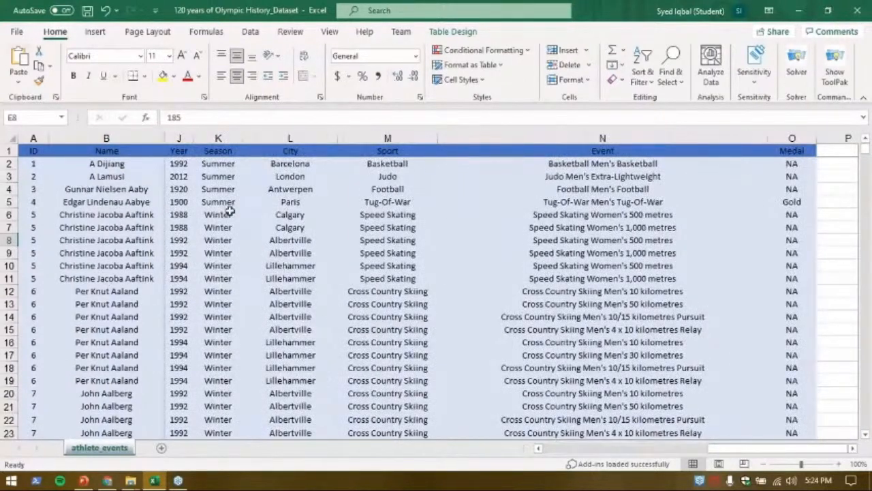
left_click_drag(750, 448, 583, 449)
left_click(286, 202)
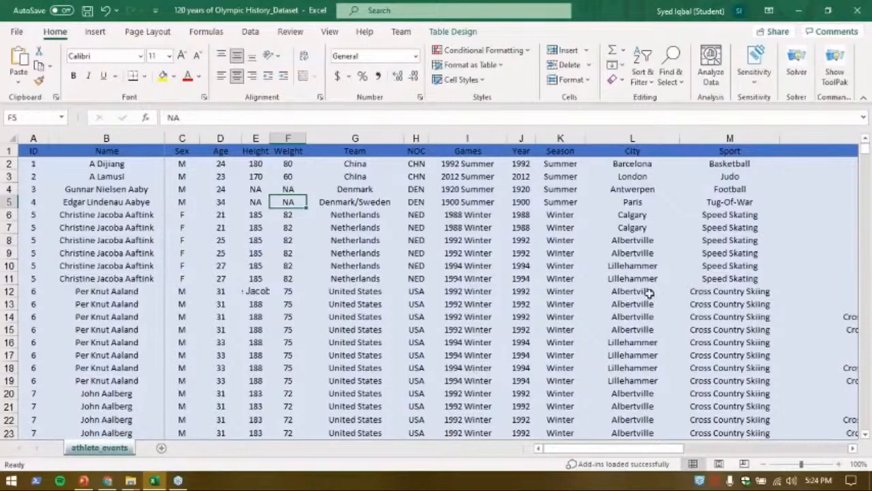
left_click_drag(654, 448, 481, 368)
Examine the athlete IDs together with the United States rows in the Team column.
left_click_drag(33, 164, 32, 176)
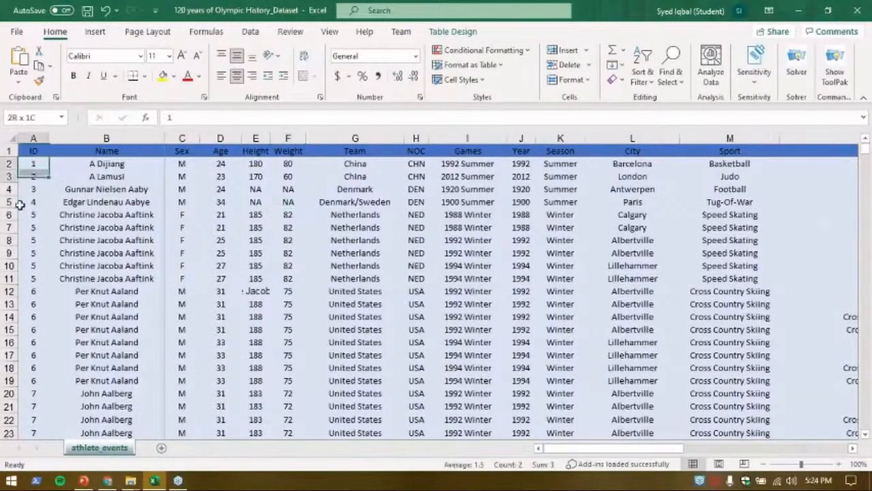
left_click_drag(20, 205, 34, 358)
scroll(133, 343, "up", 5)
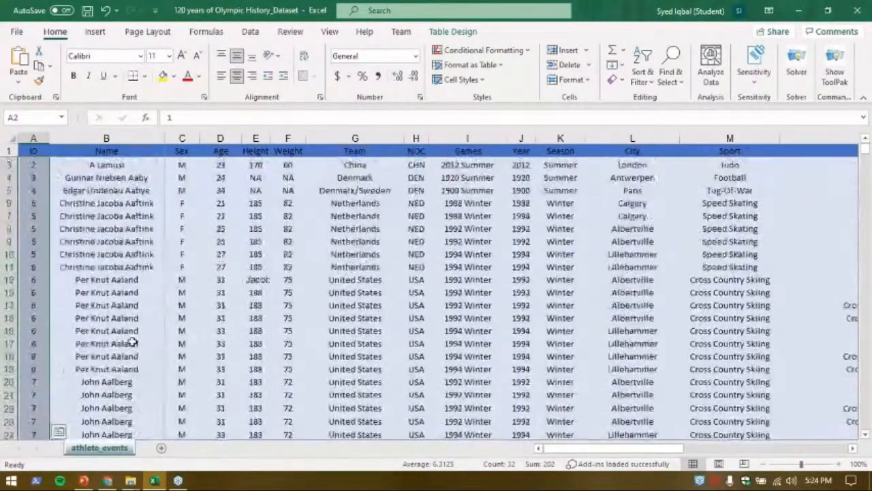
scroll(132, 343, "up", 1)
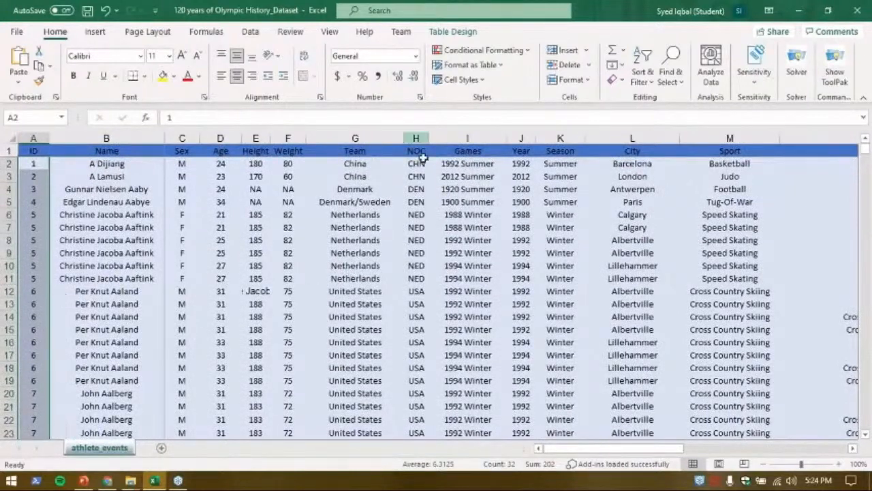
left_click(370, 305)
left_click_drag(338, 293, 354, 420)
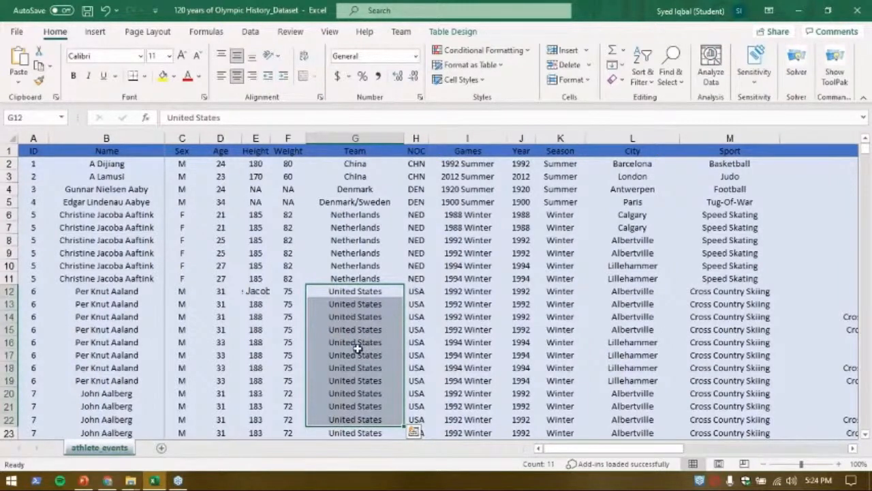
left_click(36, 291)
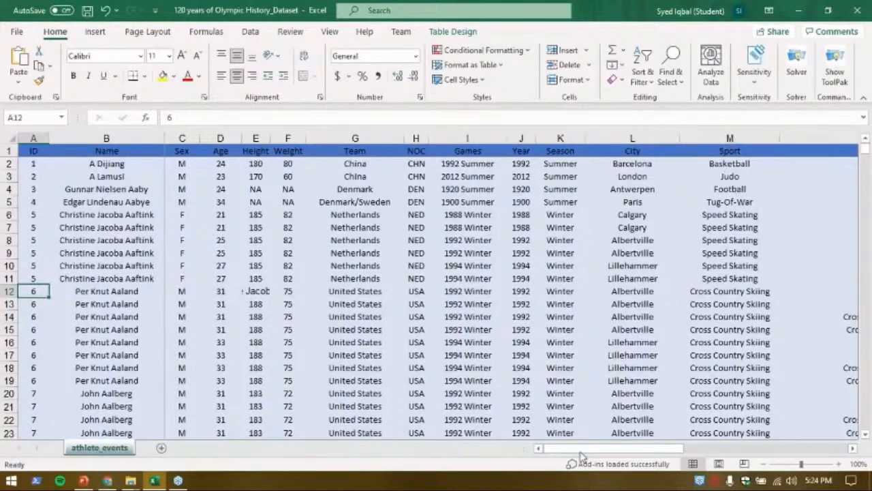
Examine the Medal column for rows with NA, Bronze and Gold entries.
left_click_drag(624, 450, 832, 447)
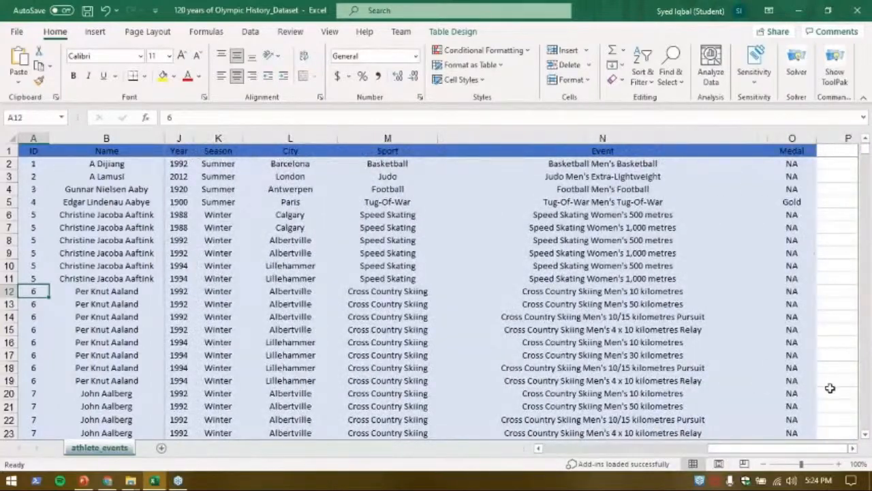
scroll(828, 392, "down", 11)
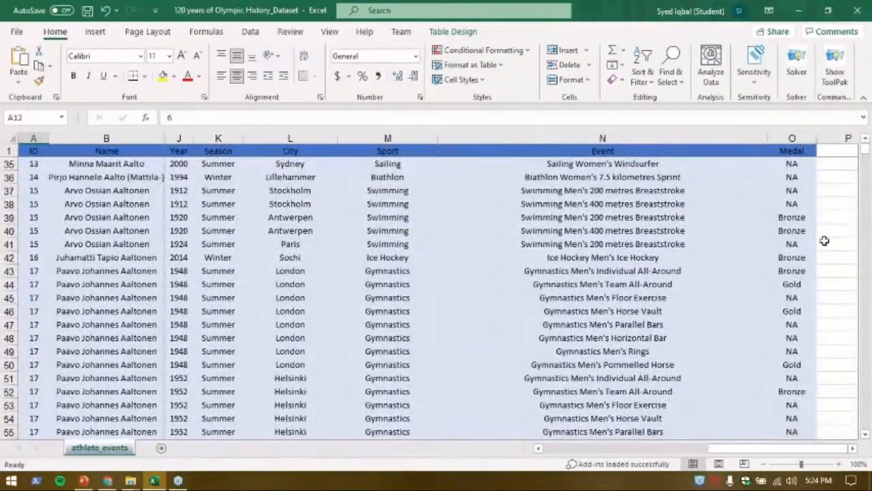
left_click(792, 204)
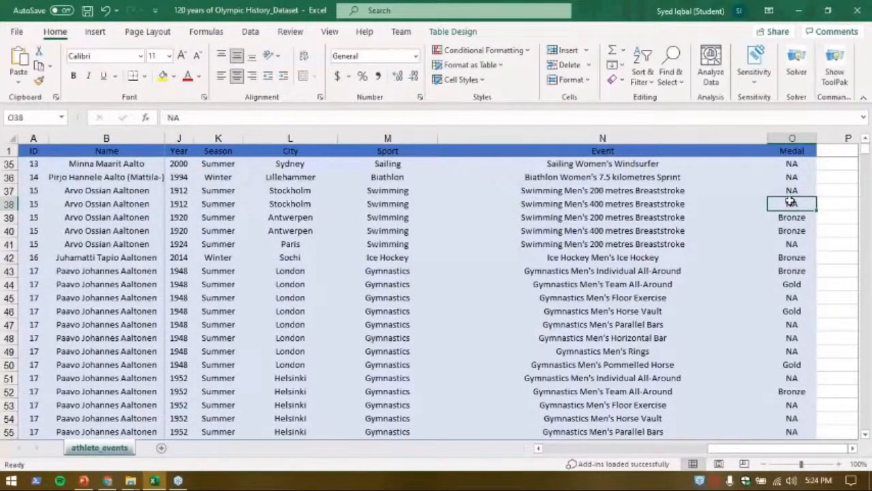
left_click(791, 230)
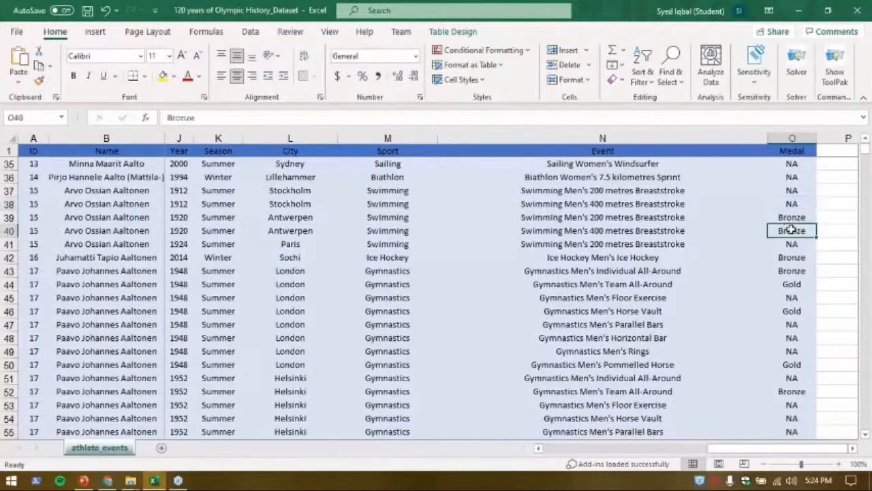
double_click(791, 217)
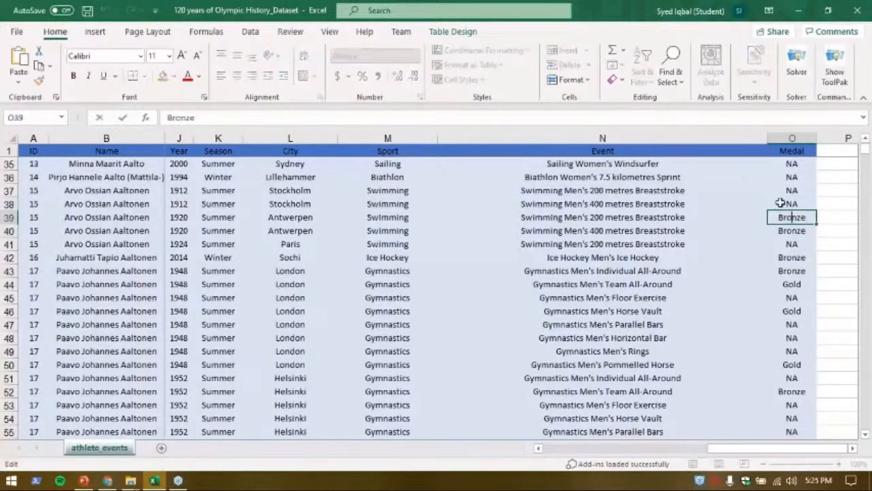
scroll(870, 315, "up", 1)
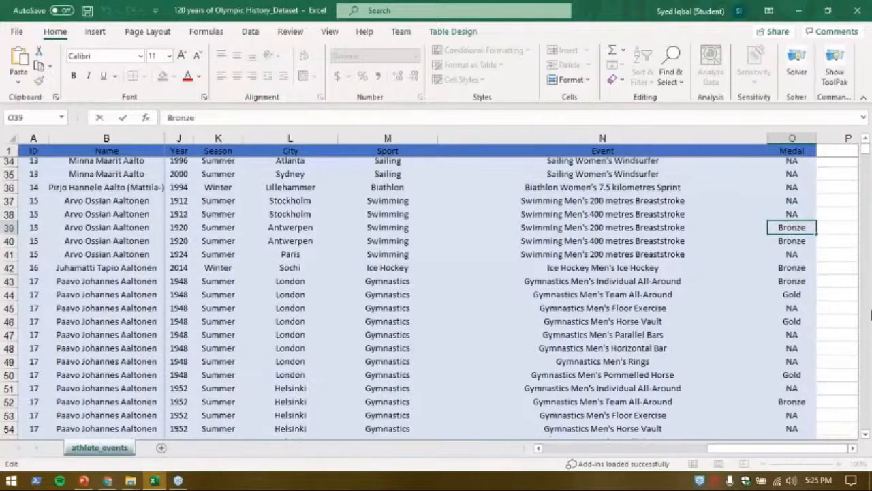
scroll(871, 315, "up", 3)
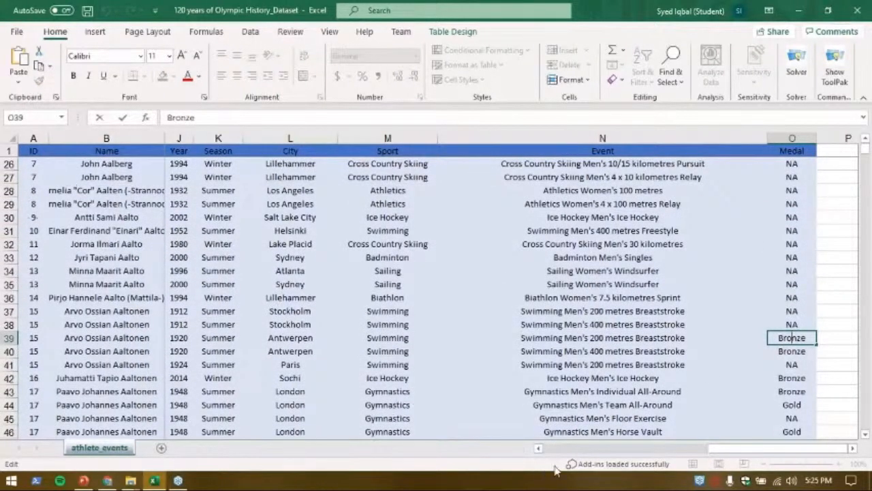
left_click_drag(813, 449, 480, 450)
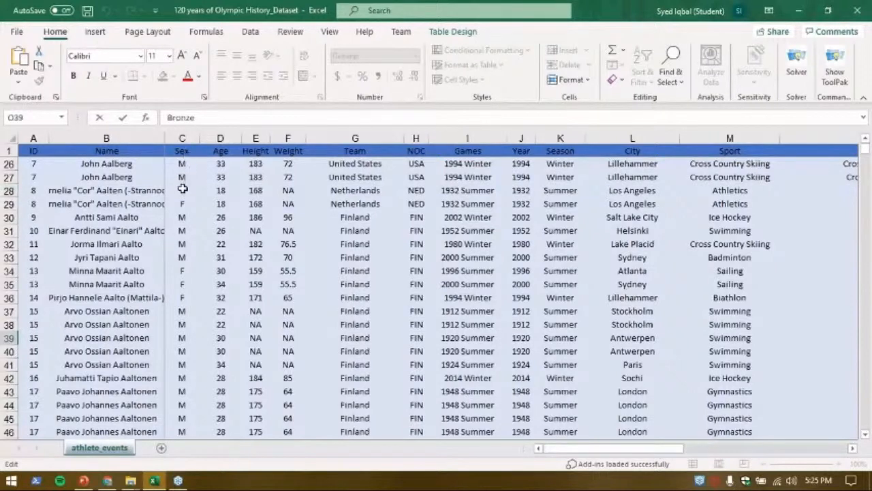
Examine the Sex, Team and Season columns, then the Event and Medal columns, as possible dimensions for analysis.
left_click(182, 190)
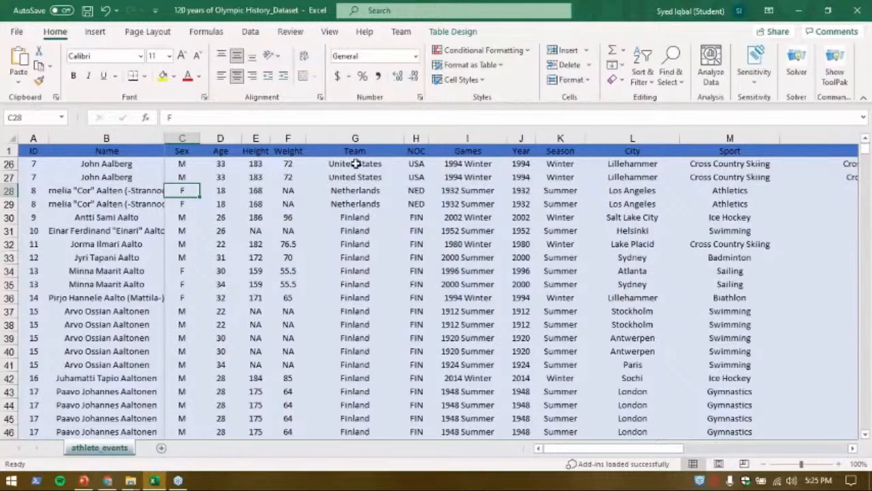
left_click_drag(330, 167, 392, 177)
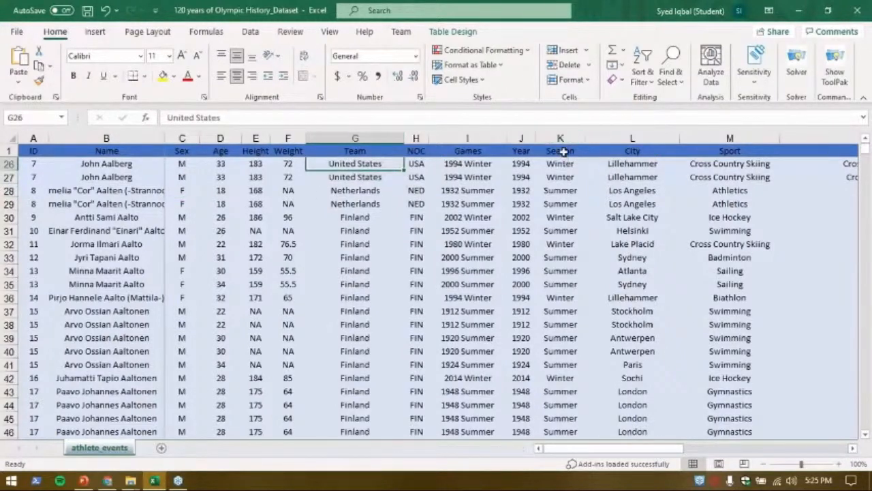
left_click(561, 151)
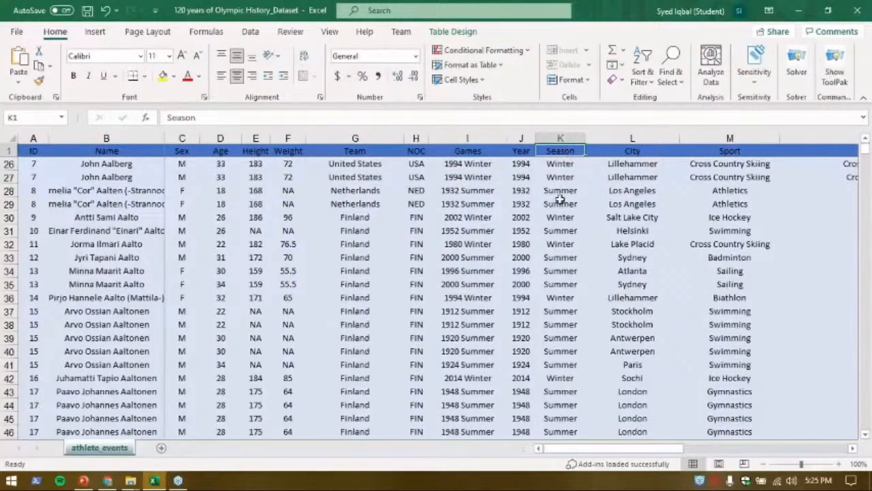
left_click(559, 164)
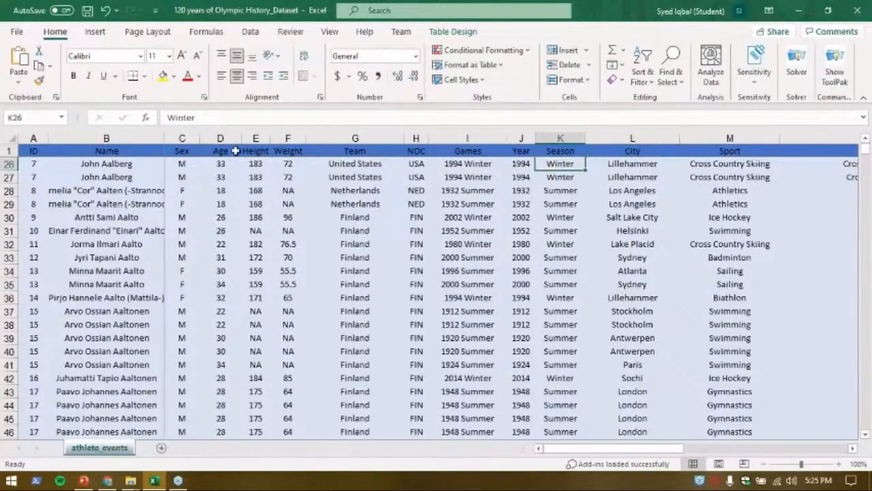
left_click_drag(584, 448, 749, 448)
scroll(804, 350, "down", 3)
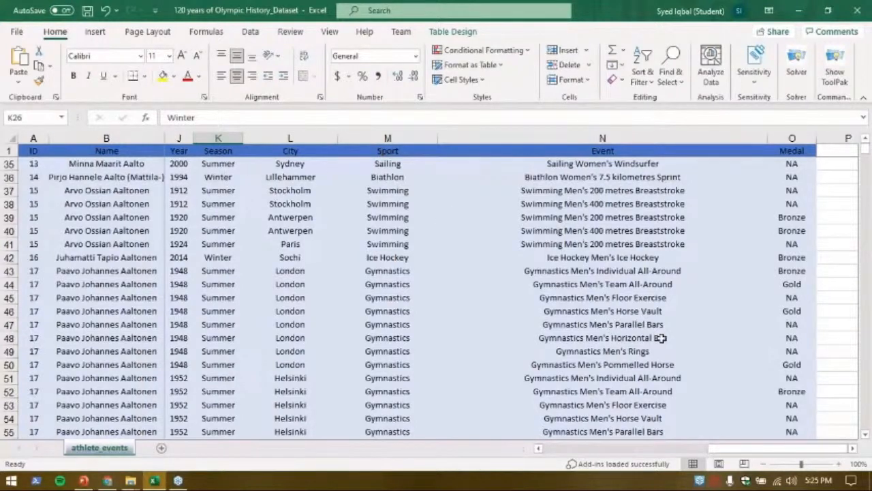
left_click_drag(743, 448, 545, 448)
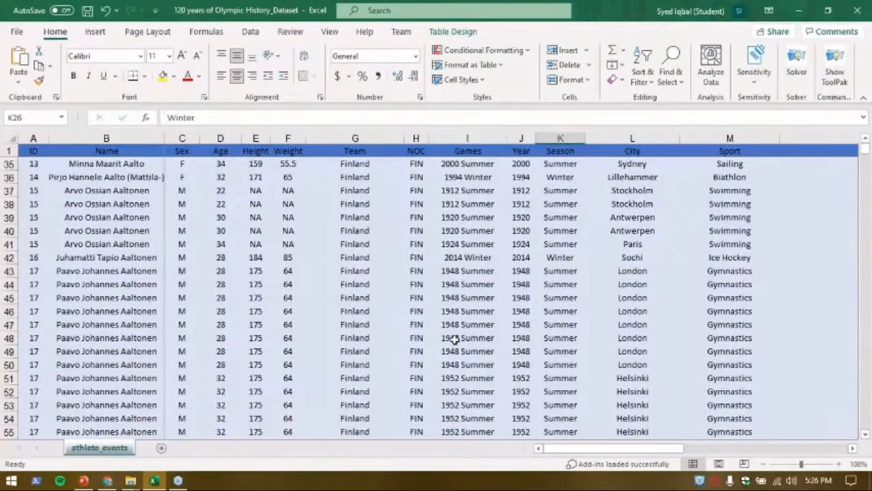
scroll(454, 338, "up", 5)
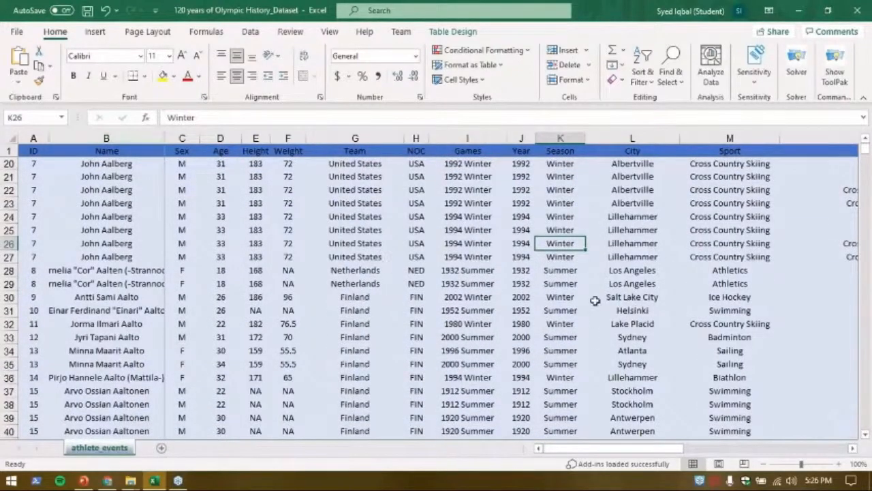
scroll(419, 233, "up", 6)
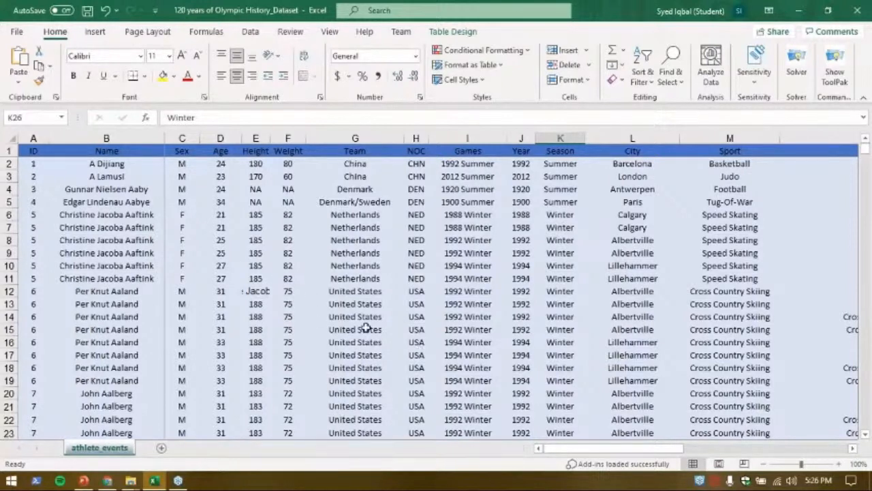
Inspect the United States and Netherlands entries in the Team column and the neighbouring Height and Weight cells.
left_click(344, 294)
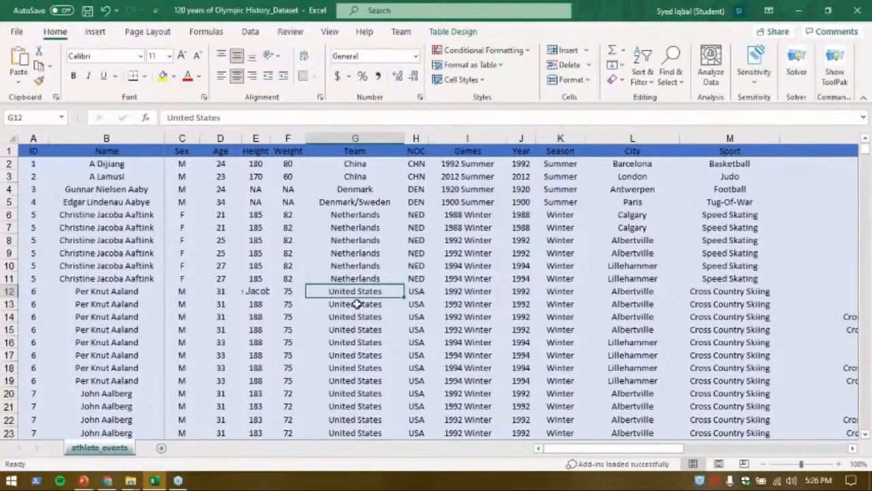
left_click(349, 231)
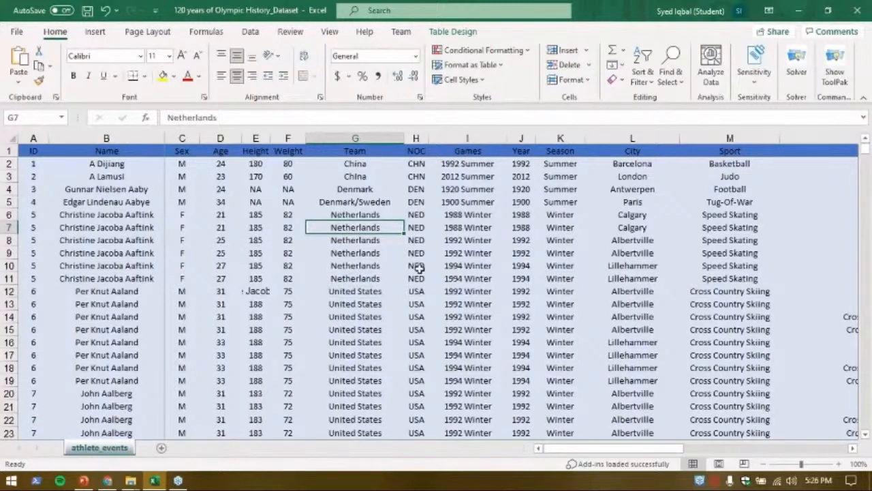
left_click(259, 197)
left_click_drag(259, 197, 286, 230)
left_click(378, 341)
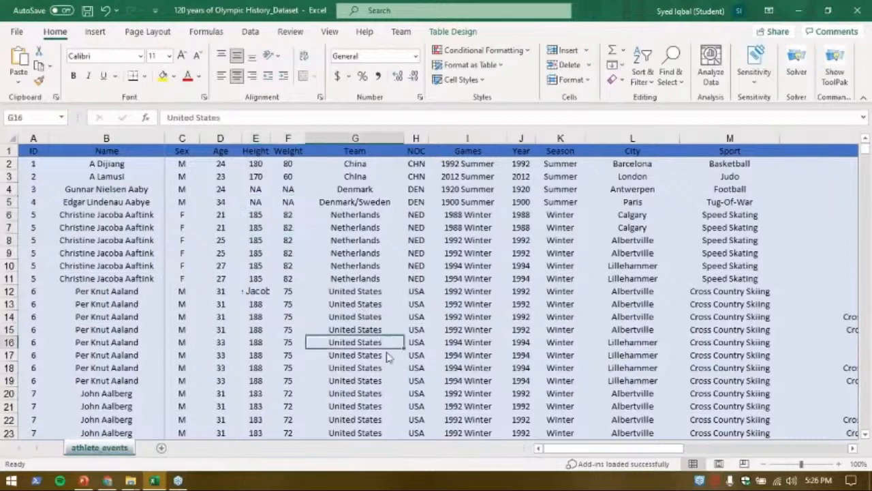
Browse further down the athlete rows of the athlete_events worksheet in Excel.
left_click_drag(649, 448, 613, 470)
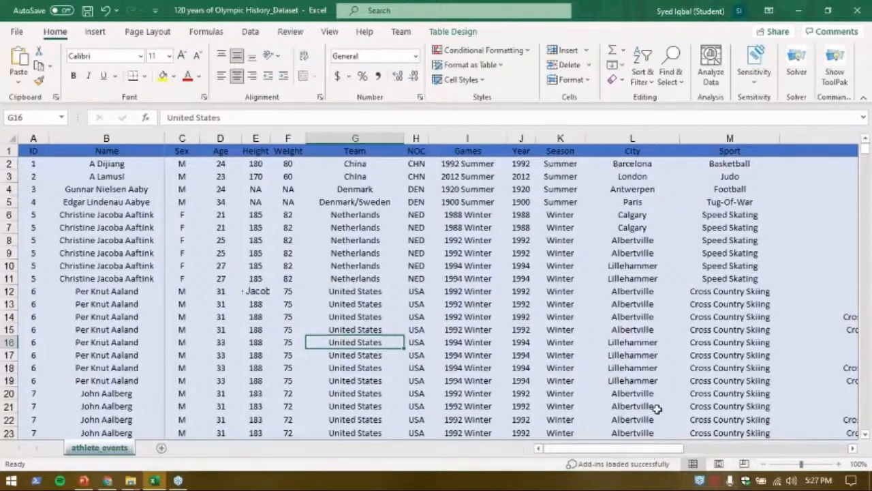
scroll(658, 407, "down", 8)
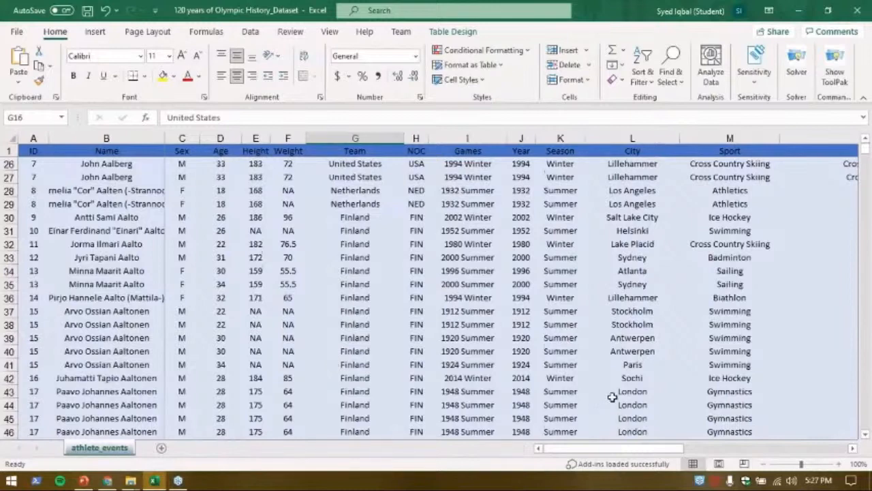
scroll(612, 397, "down", 11)
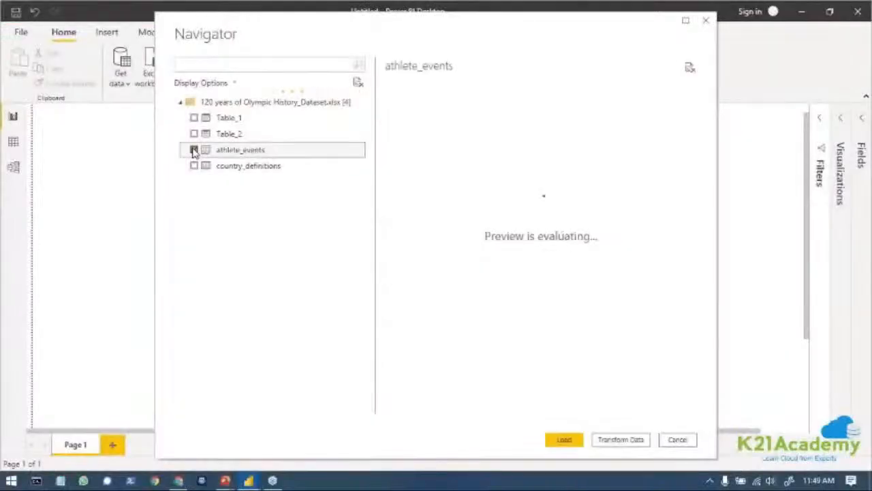
In Power BI Desktop, select the athlete_events table for import and widen its data preview.
left_click(195, 150)
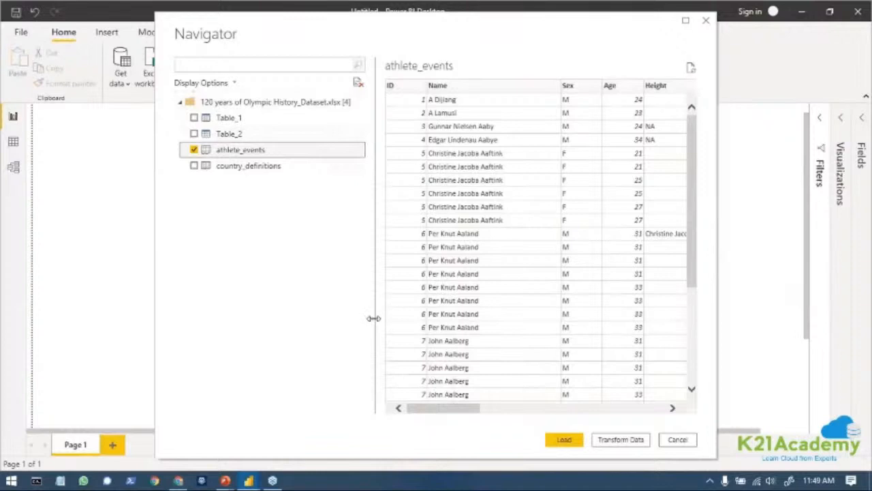
left_click_drag(374, 318, 156, 324)
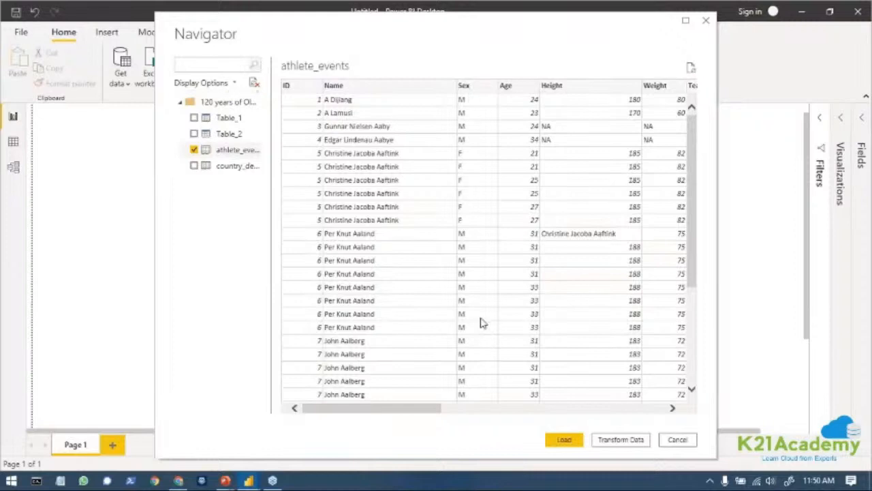
Examine the athlete_events preview across all columns, from ID and Name through Team, Games and Year to Event and Medal.
left_click_drag(424, 408, 481, 409)
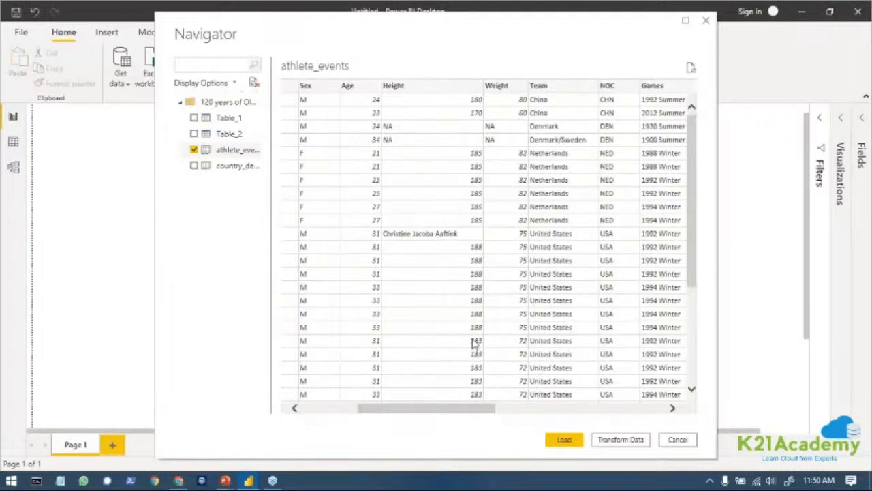
left_click_drag(475, 412, 496, 411)
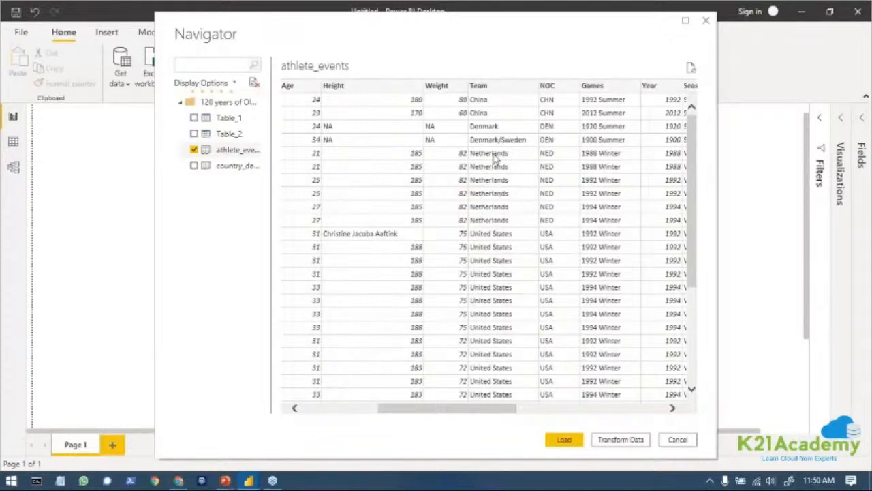
scroll(497, 159, "down", 3)
scroll(499, 161, "up", 3)
left_click_drag(518, 407, 570, 409)
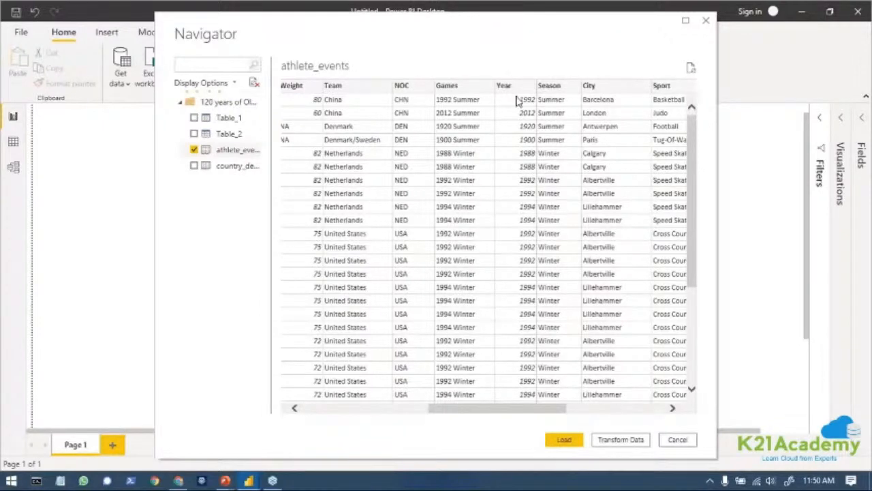
scroll(507, 227, "down", 5)
scroll(510, 230, "up", 5)
left_click_drag(550, 409, 596, 409)
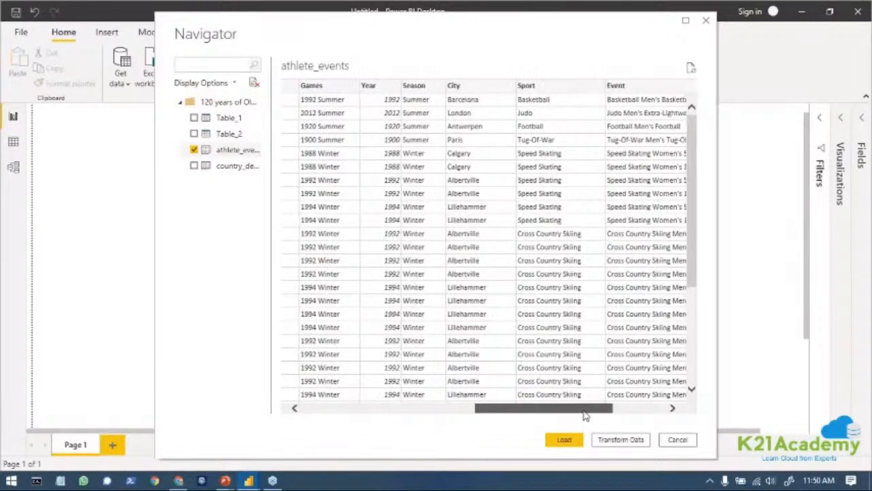
left_click_drag(584, 413, 639, 411)
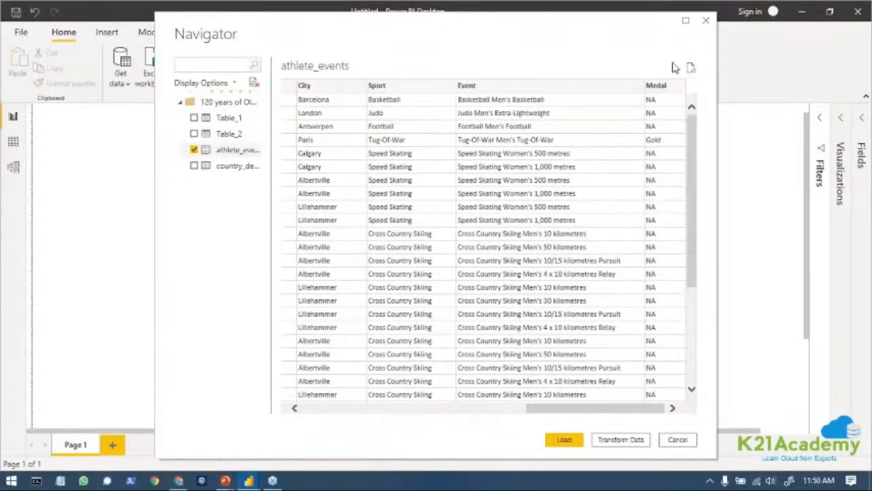
scroll(668, 184, "down", 3)
scroll(668, 181, "up", 3)
left_click_drag(613, 408, 265, 438)
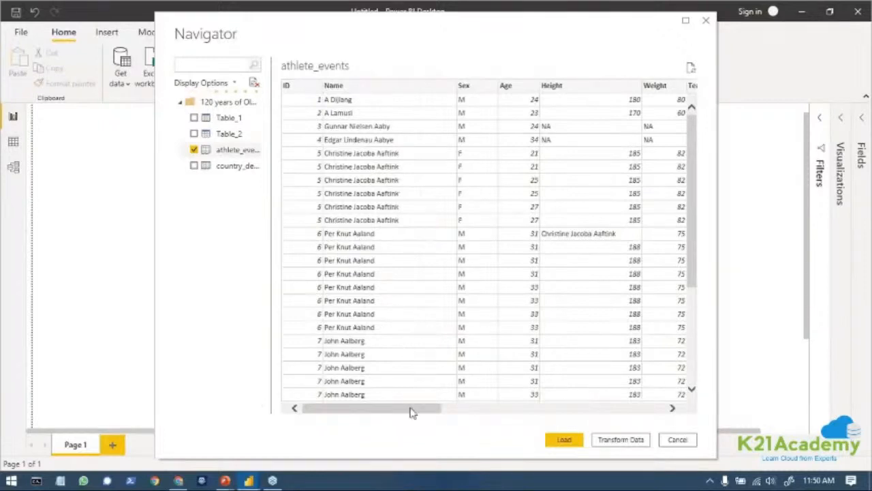
left_click_drag(405, 415, 628, 412)
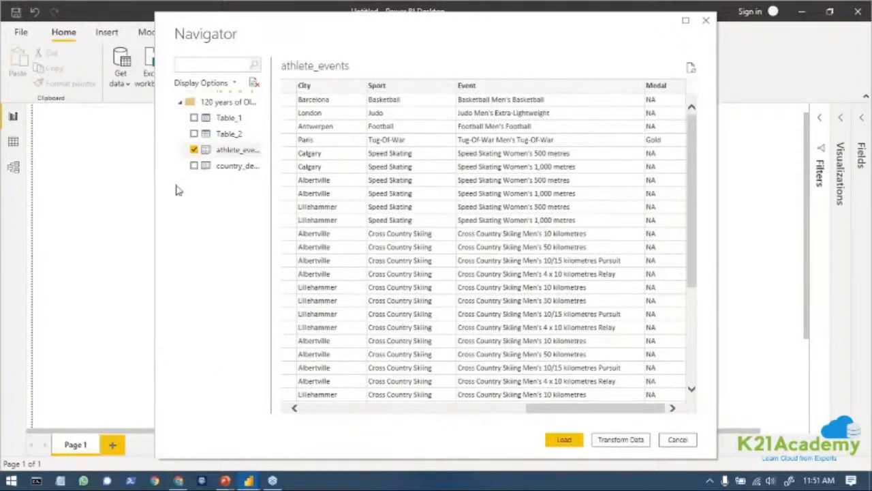
Load the athlete_events table into the report and expand its list of fields.
left_click(566, 441)
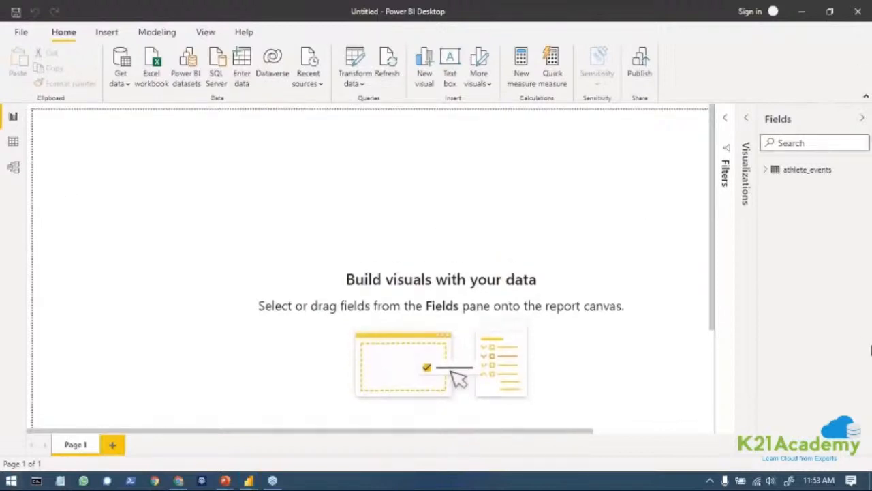
left_click(766, 171)
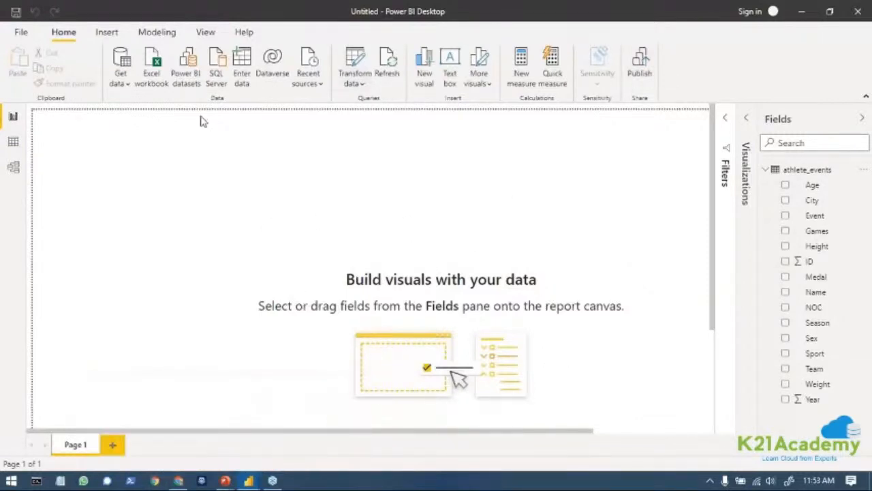
Insert the Olympic rings picture 1_tQRqA2N3Rn8OspbT2wUN-w from the Downloads folder onto the report page.
left_click(118, 32)
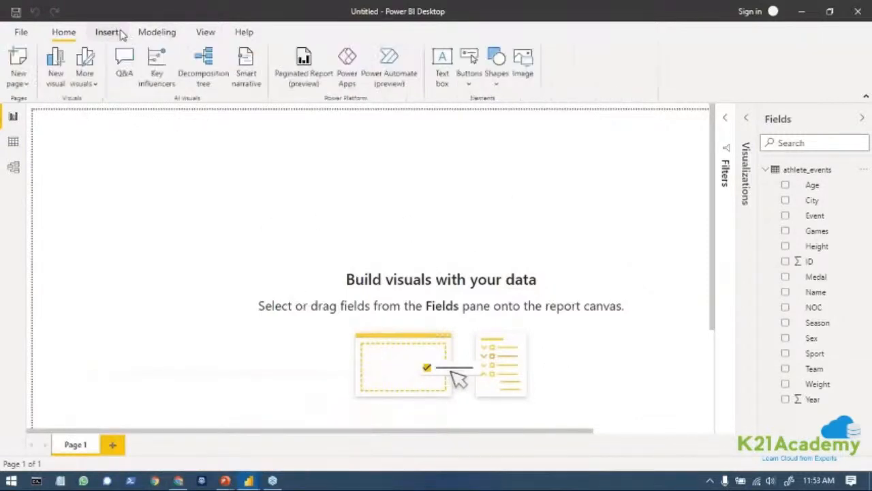
left_click(512, 71)
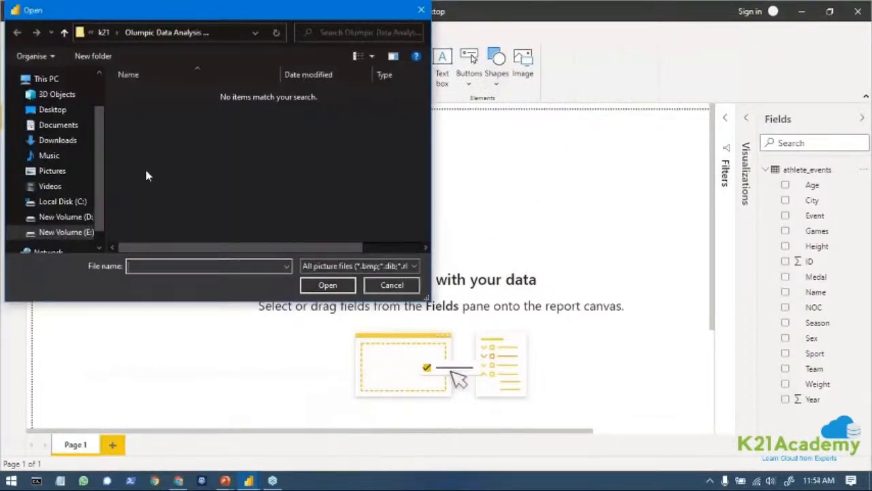
scroll(55, 163, "up", 1)
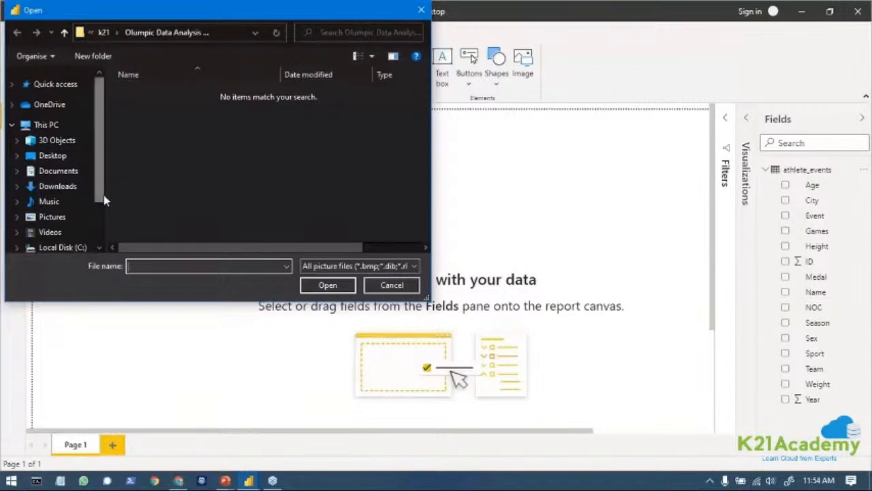
left_click(52, 216)
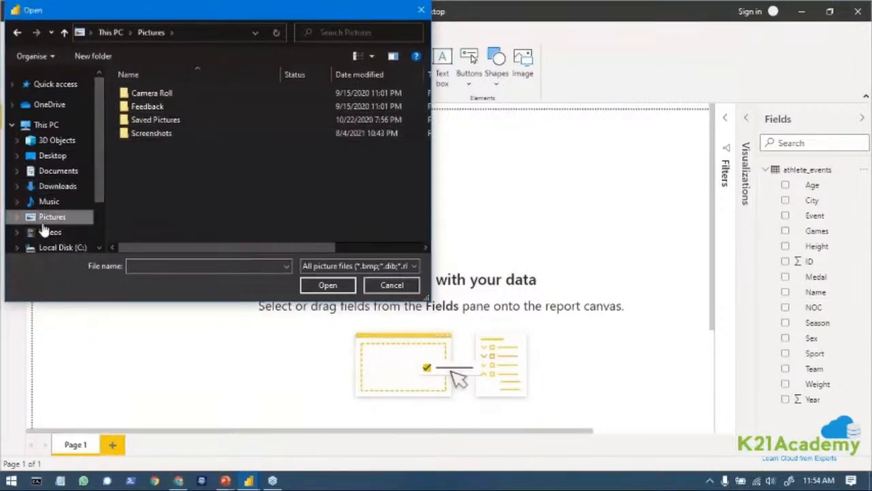
left_click(55, 188)
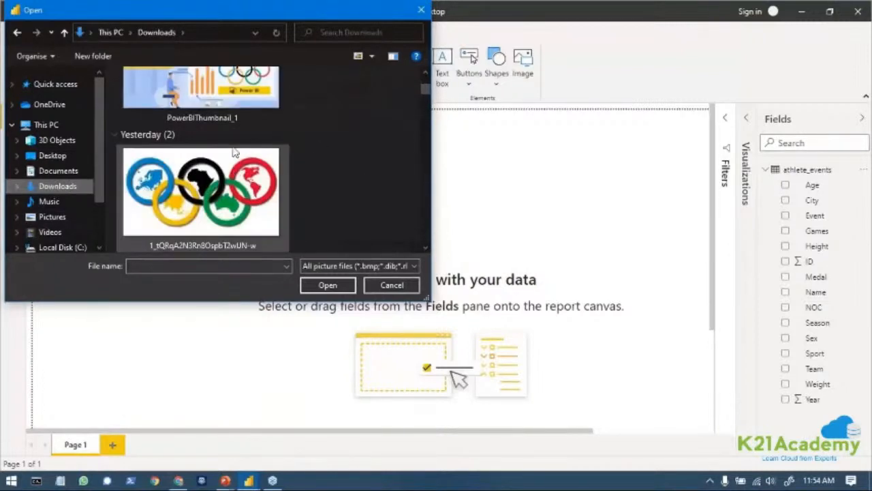
scroll(286, 164, "down", 2)
left_click(285, 161)
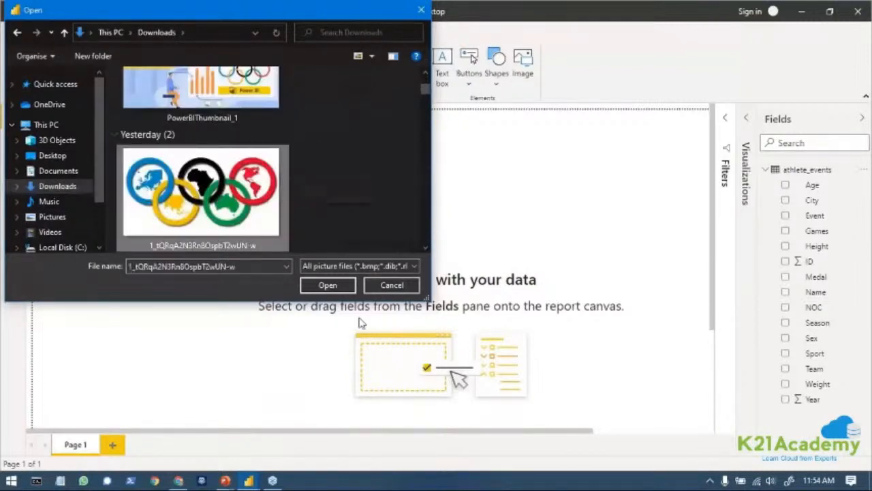
left_click(329, 286)
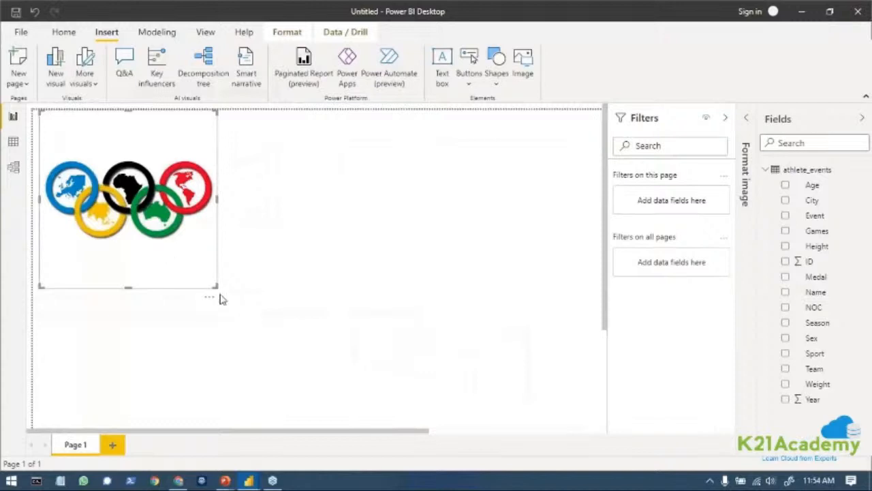
Shrink the Olympic rings image to about 183 by 183 and move it along the page's upper edge to about X 516, Y 0.
left_click_drag(216, 286, 156, 179)
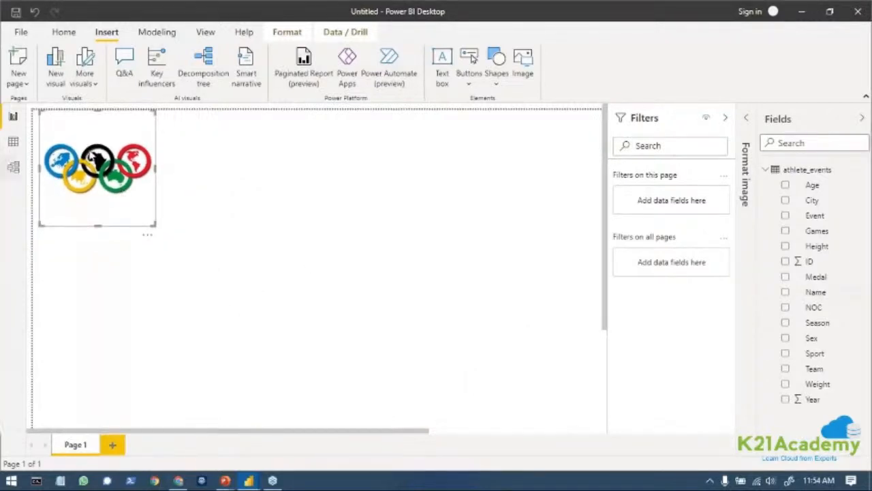
left_click(750, 124)
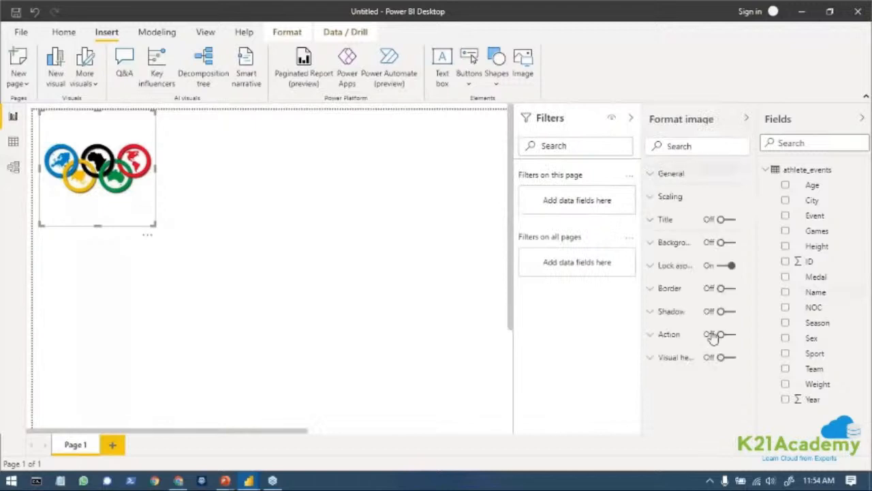
left_click(652, 174)
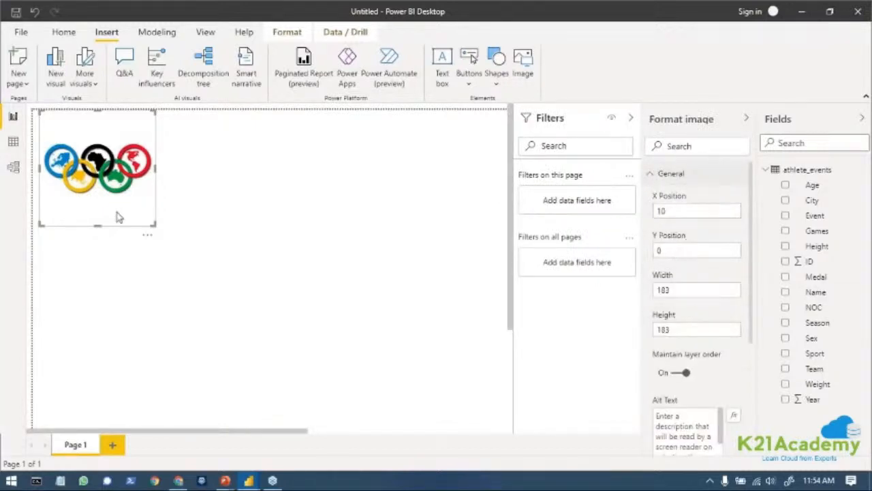
left_click_drag(106, 187, 473, 186)
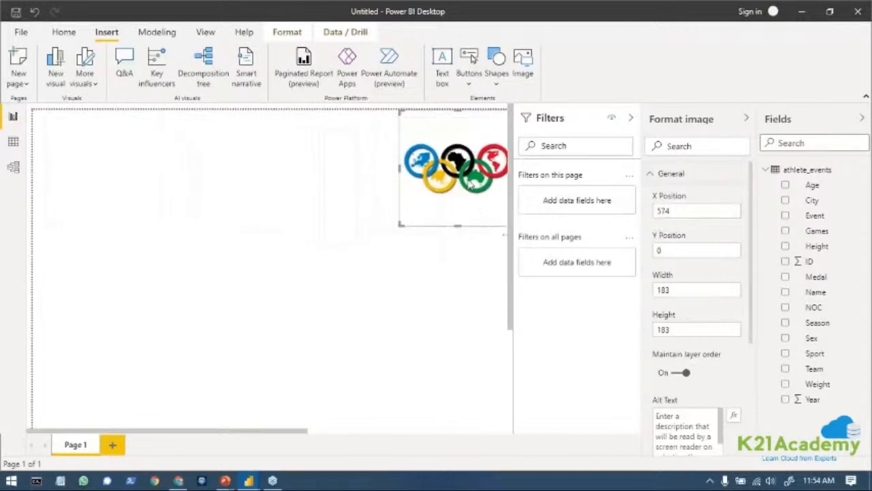
left_click(650, 176)
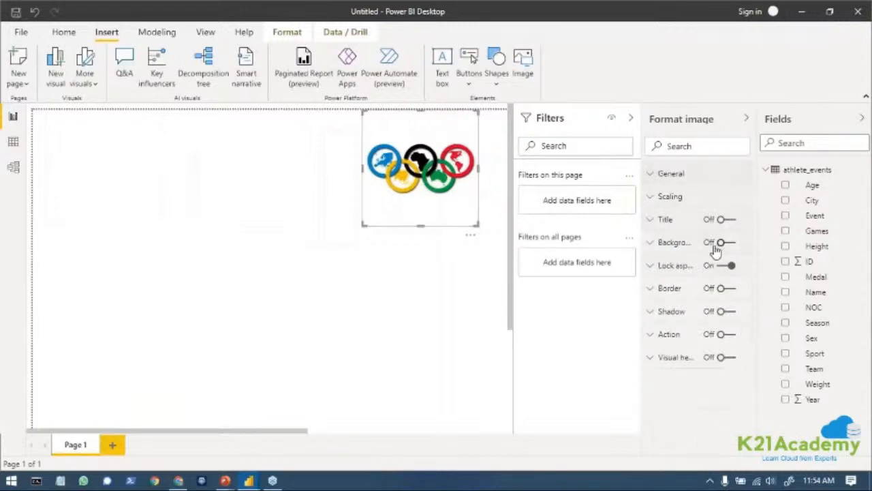
Turn on a border for the Olympic rings image and increase its radius to round the corners.
left_click(722, 288)
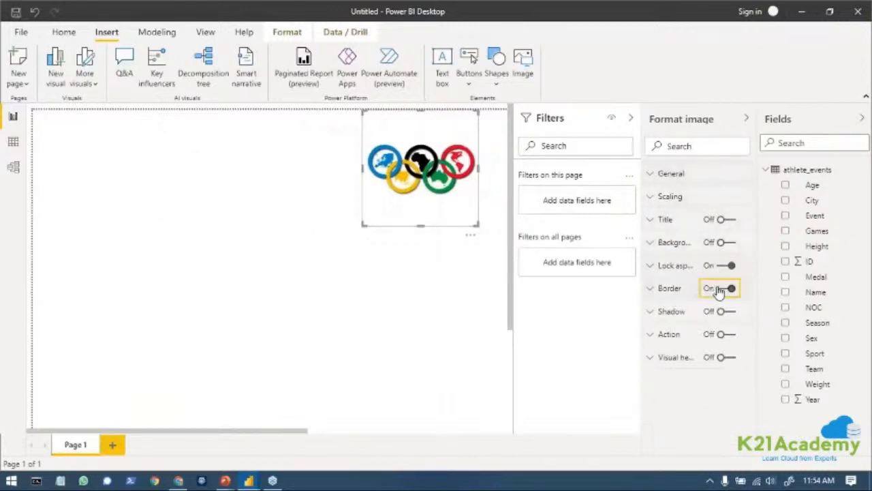
left_click(654, 289)
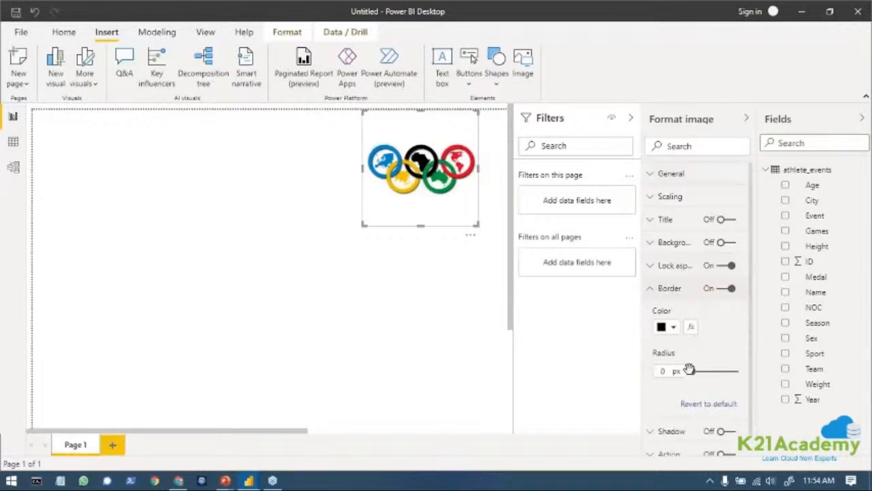
left_click_drag(696, 371, 713, 372)
left_click(402, 232)
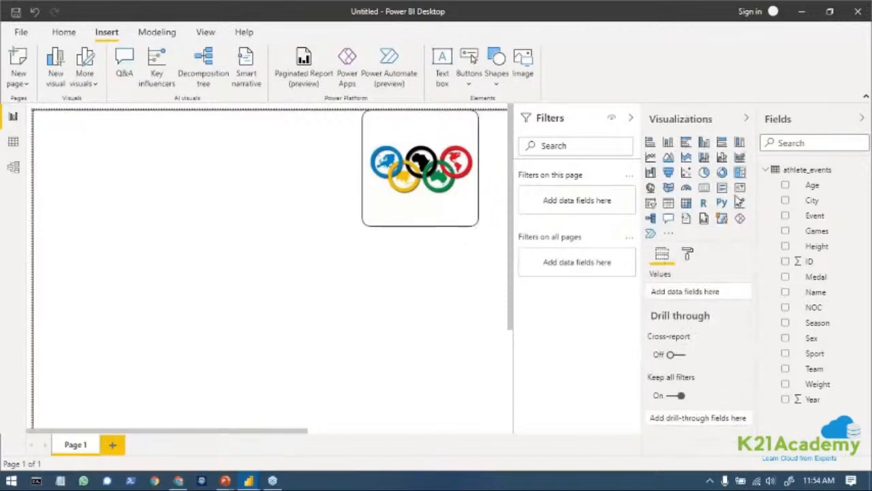
Turn on a shadow for the Olympic rings image and set its colour to light blue #8BC7F7.
left_click(405, 197)
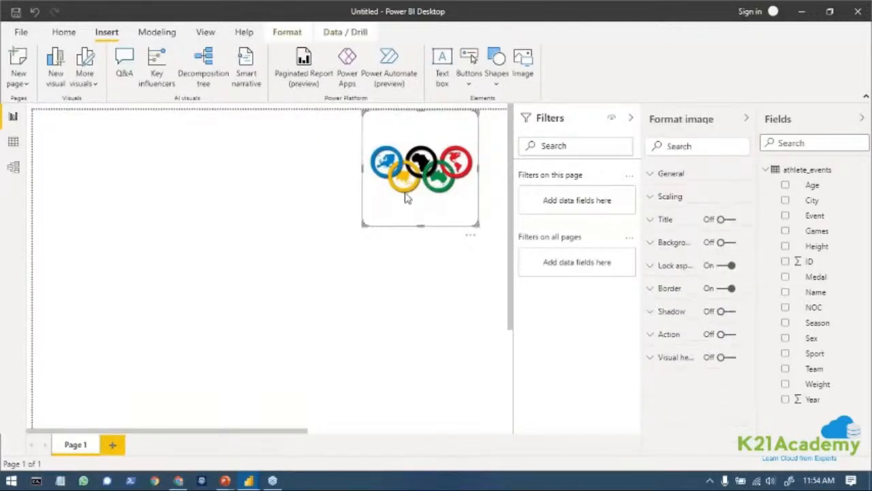
left_click(723, 314)
left_click(652, 313)
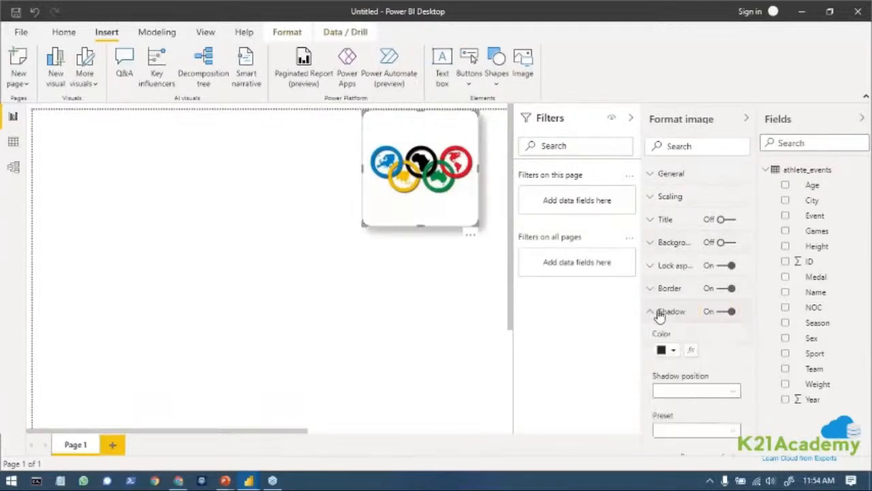
left_click(673, 350)
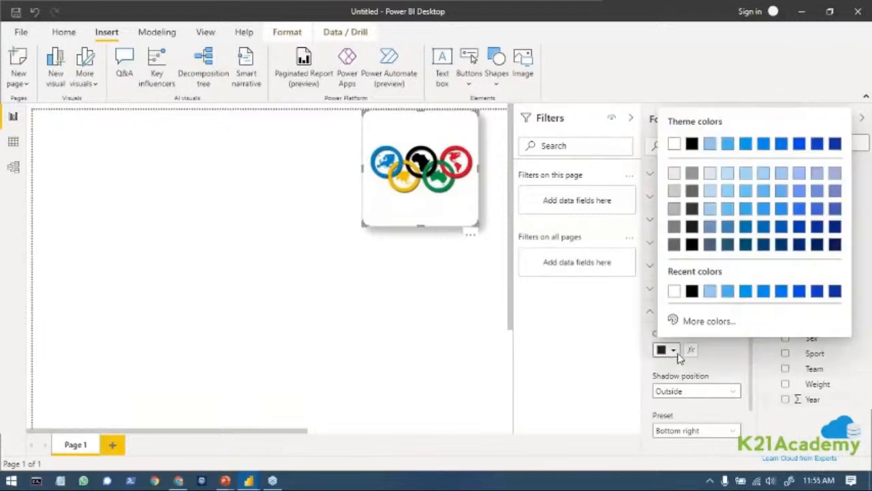
left_click(710, 292)
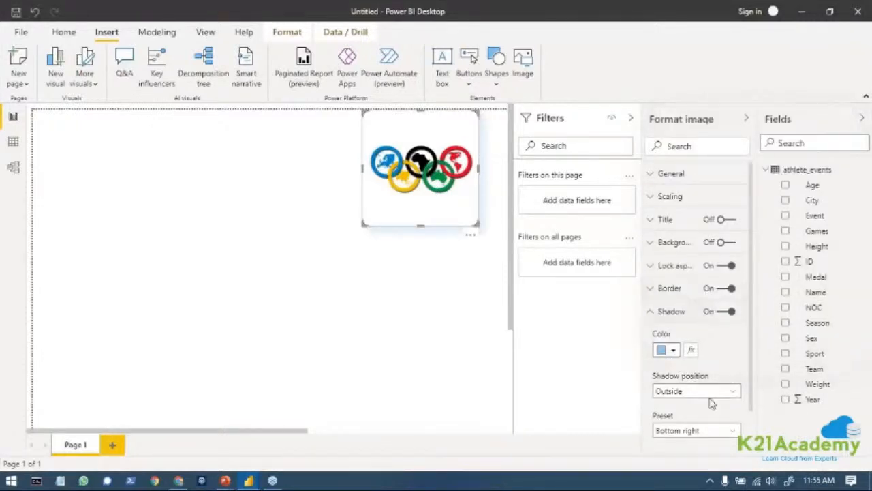
scroll(715, 395, "down", 2)
scroll(722, 400, "up", 2)
scroll(722, 399, "down", 2)
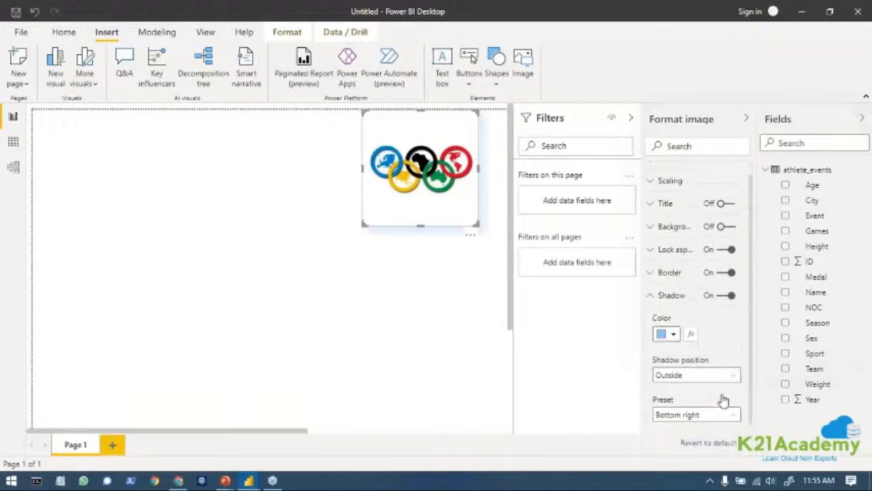
left_click(662, 252)
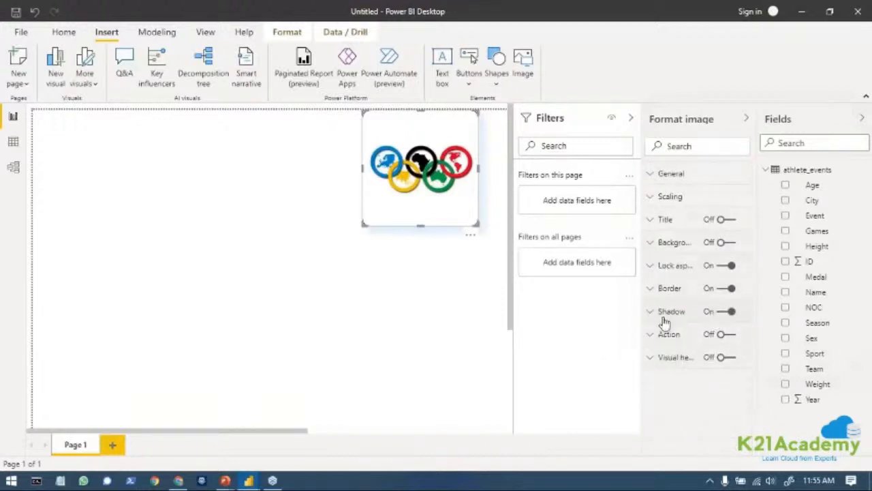
Collapse the Filters pane and move the Olympic rings image into the report page's upper-right corner.
left_click(470, 237)
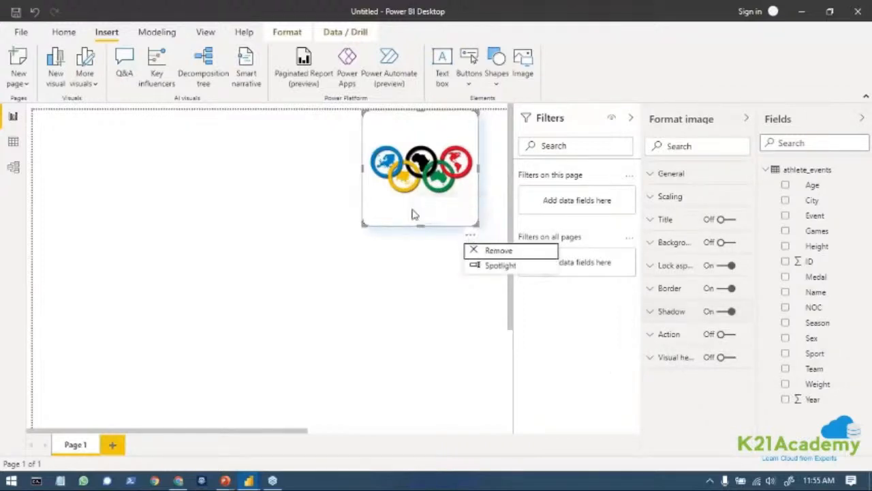
left_click_drag(424, 158, 48, 151)
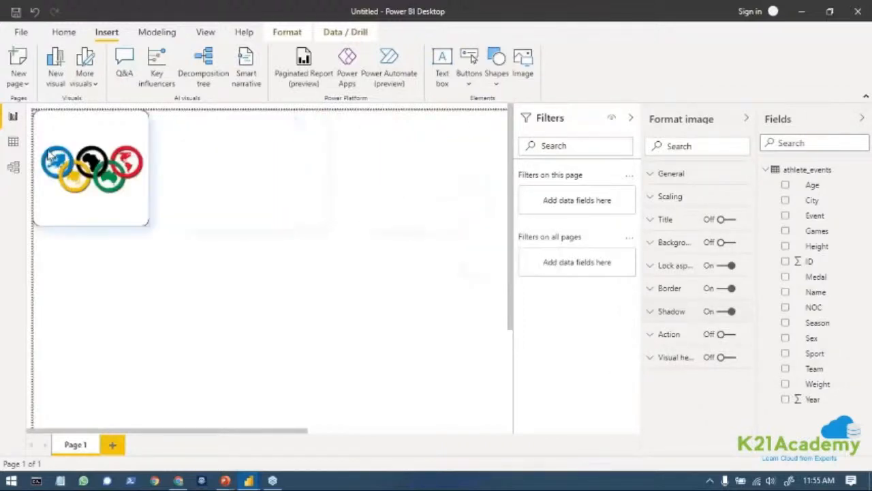
left_click(630, 119)
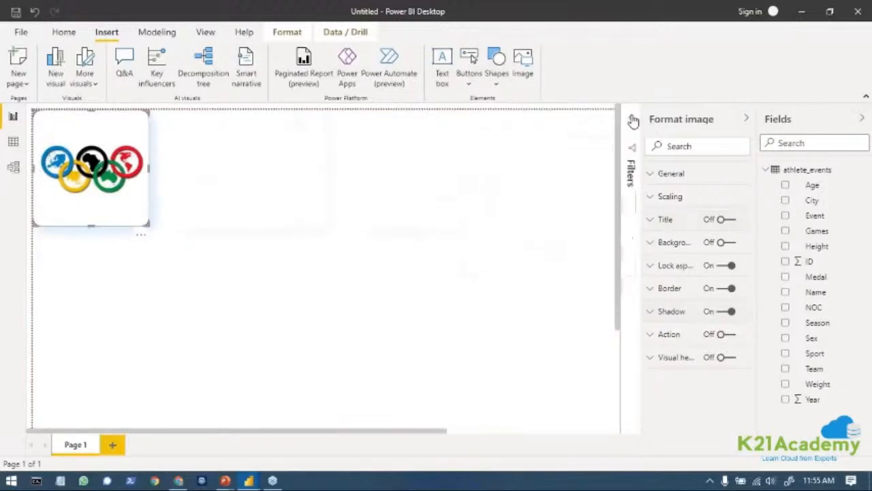
left_click_drag(120, 194, 505, 194)
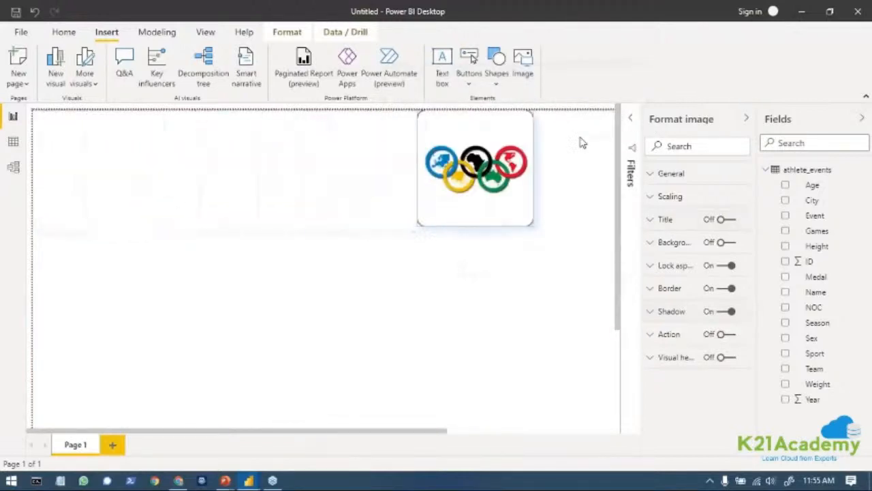
left_click_drag(583, 143, 617, 112)
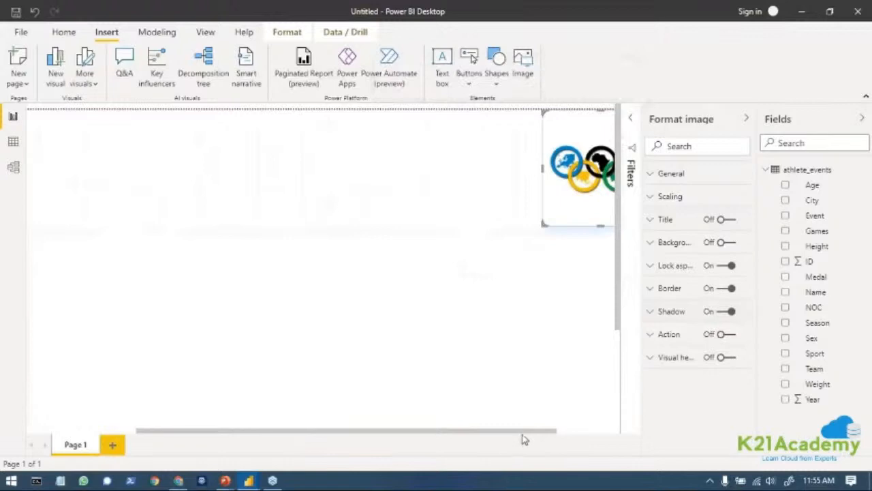
left_click_drag(525, 431, 627, 436)
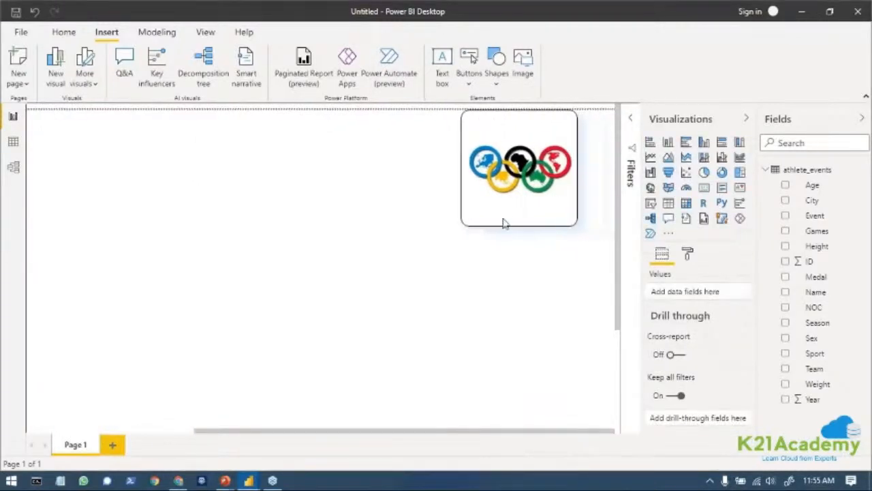
left_click_drag(509, 173, 593, 164)
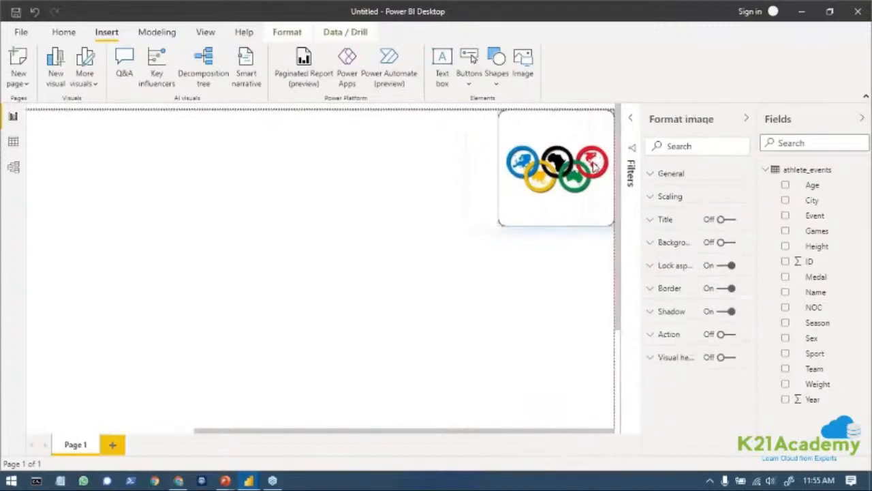
Enlarge the Olympic rings image from its lower-left corner, keeping it in the page's upper-right corner.
left_click_drag(500, 224, 435, 289)
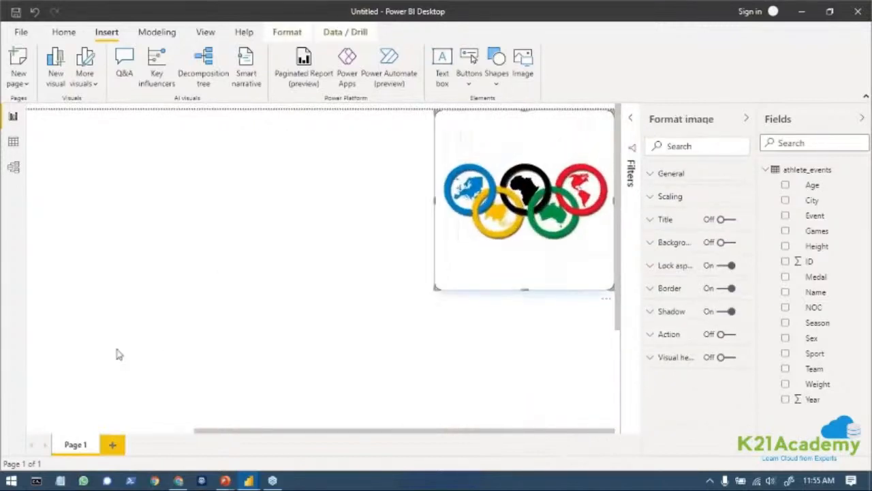
left_click(230, 293)
scroll(397, 365, "down", 3)
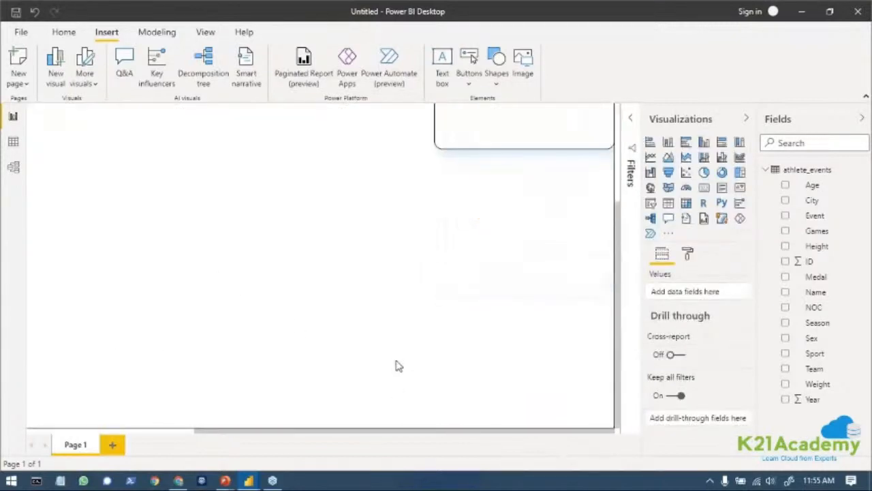
scroll(398, 365, "up", 3)
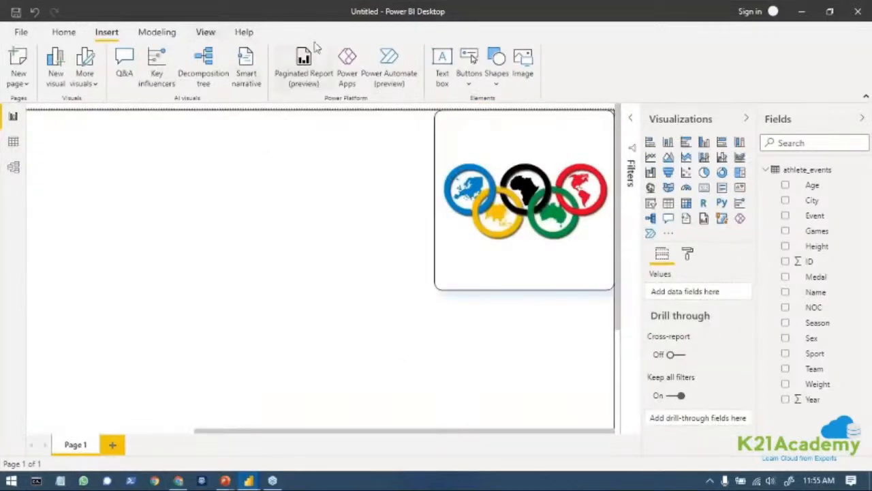
Change the page view so the whole report page fits in the canvas area.
left_click(159, 34)
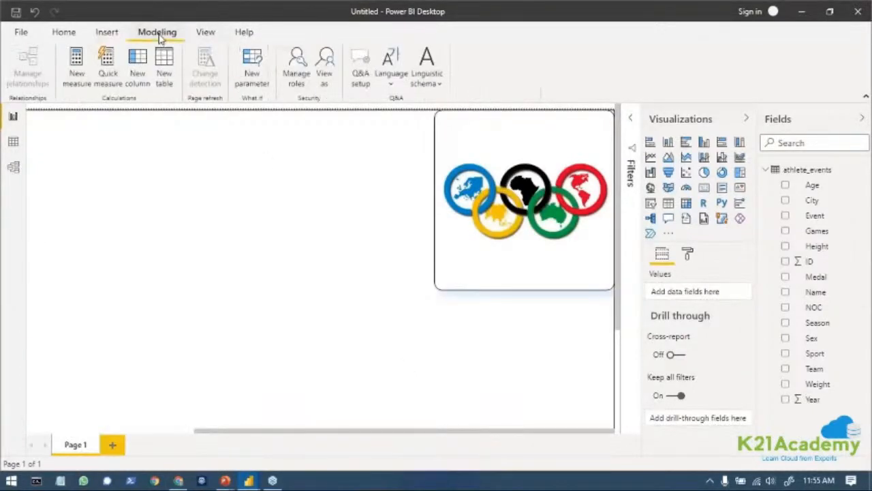
left_click(204, 32)
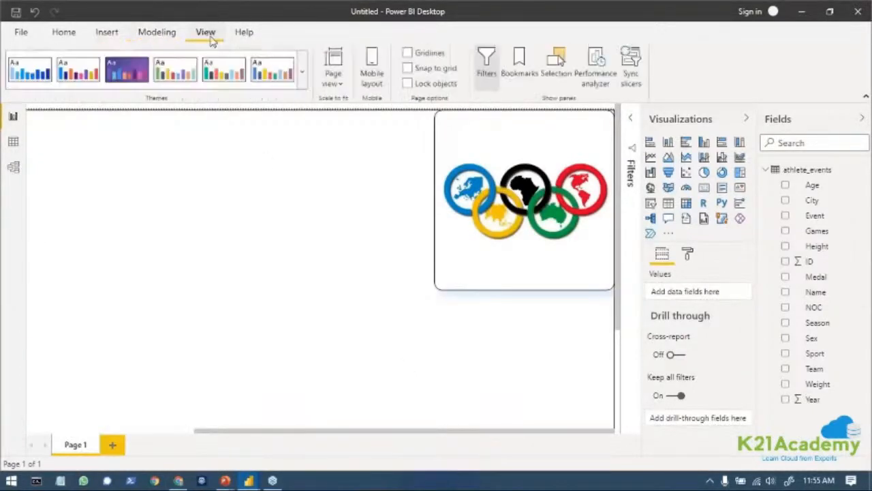
left_click(344, 84)
left_click(360, 106)
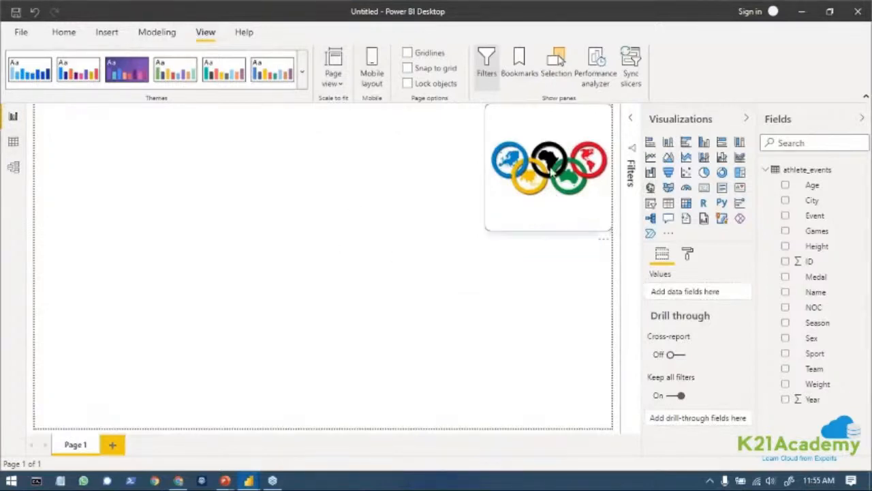
Shrink the Olympic rings image slightly, keep it in the page's upper-right corner, and deselect it.
left_click_drag(477, 229, 504, 211)
left_click_drag(505, 179, 512, 176)
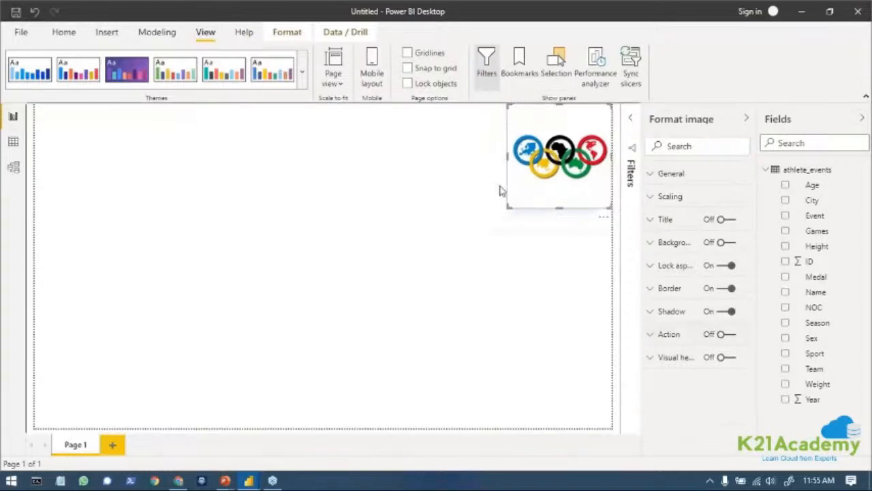
key("Escape")
Add an empty slicer visual to the report and move it into the page's upper-left corner.
left_click(63, 34)
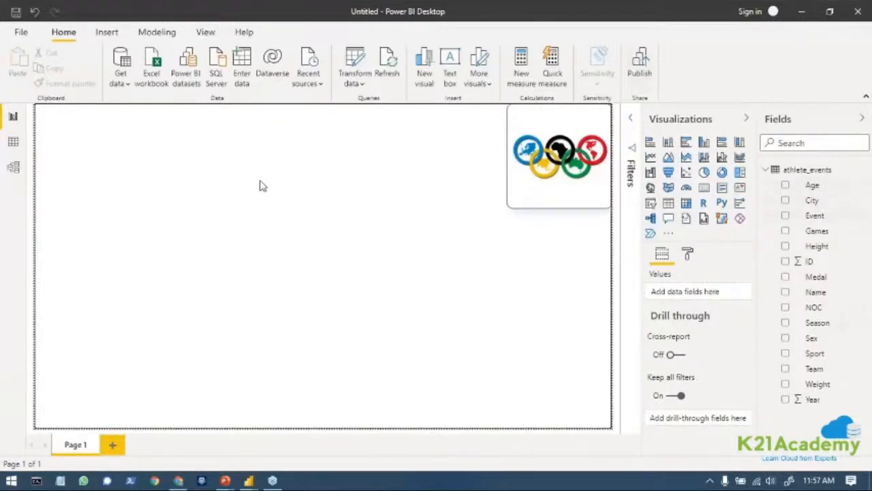
left_click(650, 203)
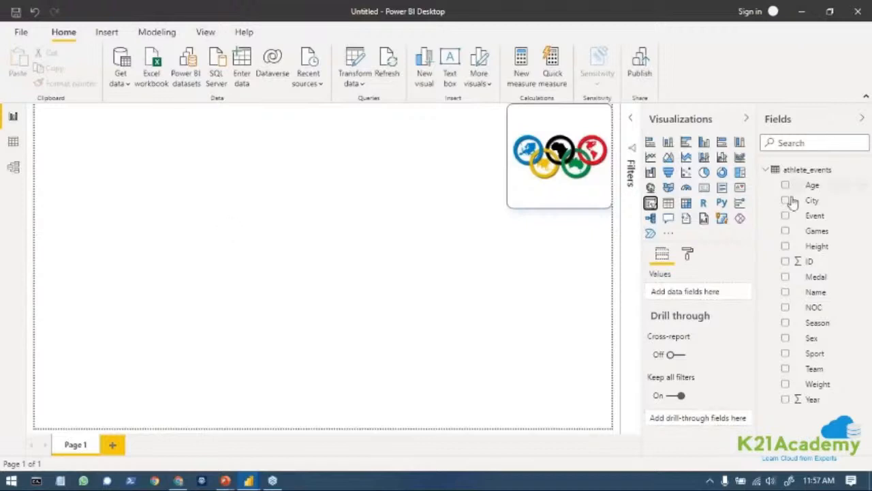
left_click(651, 203)
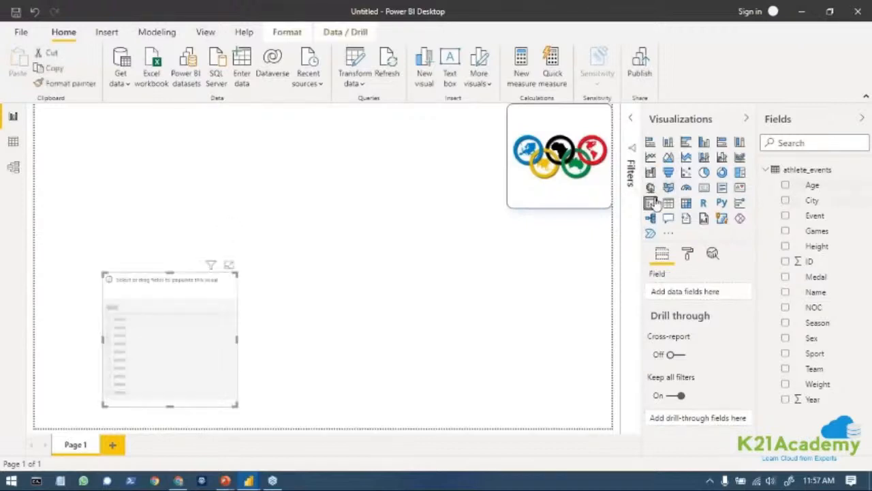
left_click_drag(155, 277, 100, 125)
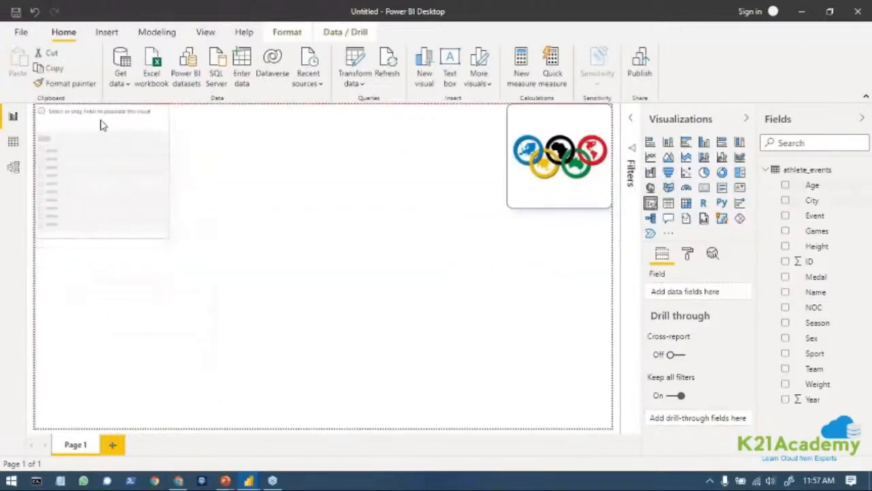
left_click_drag(163, 161, 163, 161)
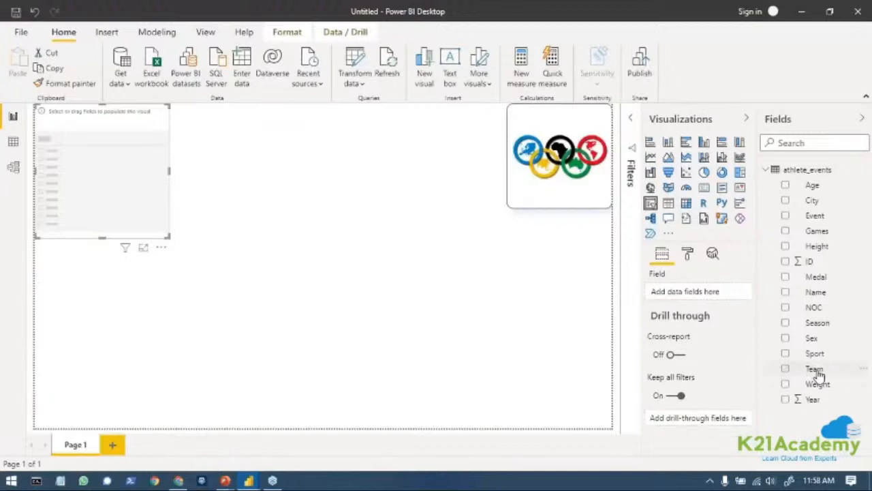
Assign the Team field from athlete_events to the slicer and browse its list of teams.
left_click_drag(817, 372, 702, 298)
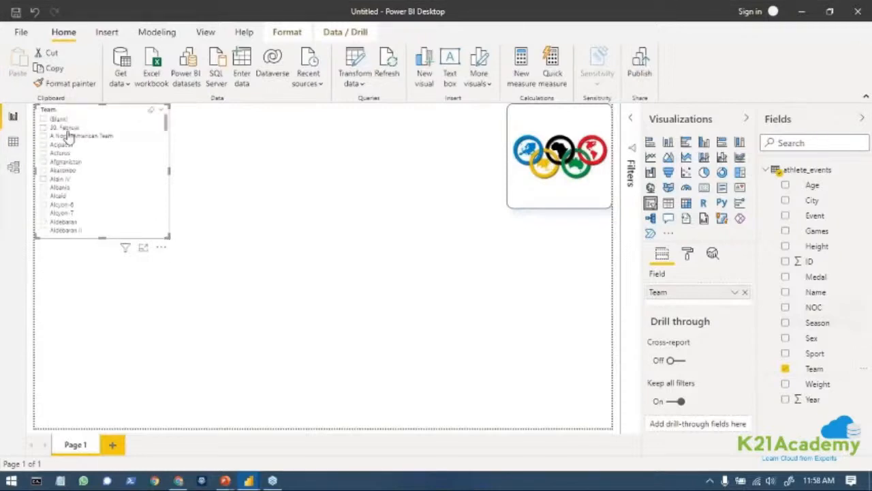
scroll(72, 208, "down", 3)
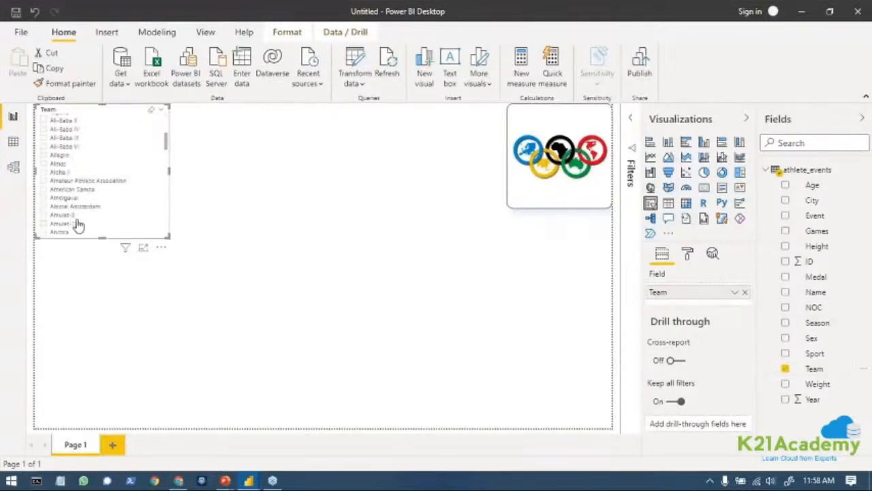
scroll(78, 198, "up", 3)
scroll(80, 223, "down", 5)
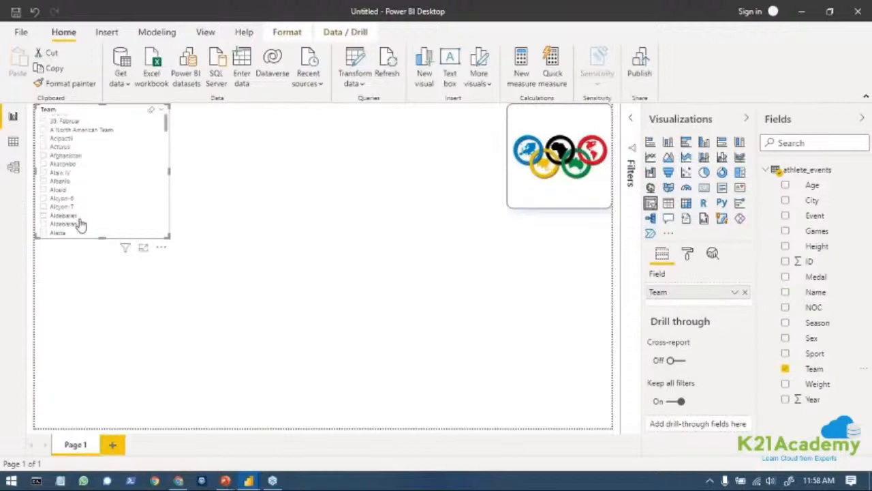
scroll(80, 225, "down", 8)
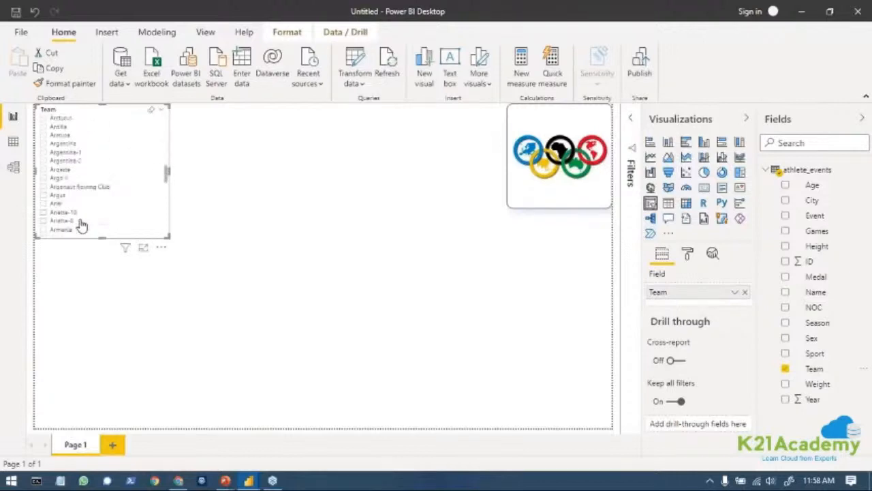
scroll(84, 205, "up", 13)
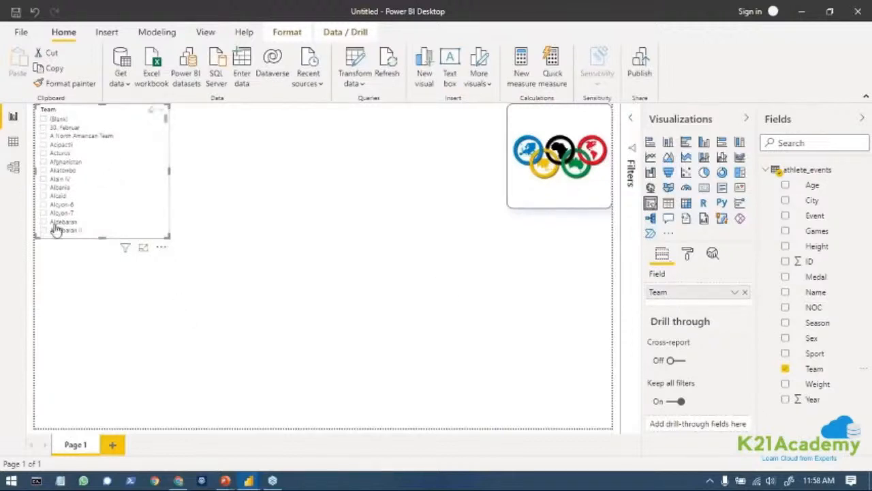
Set the outline color in the Team slicer's general formatting to black.
left_click(689, 254)
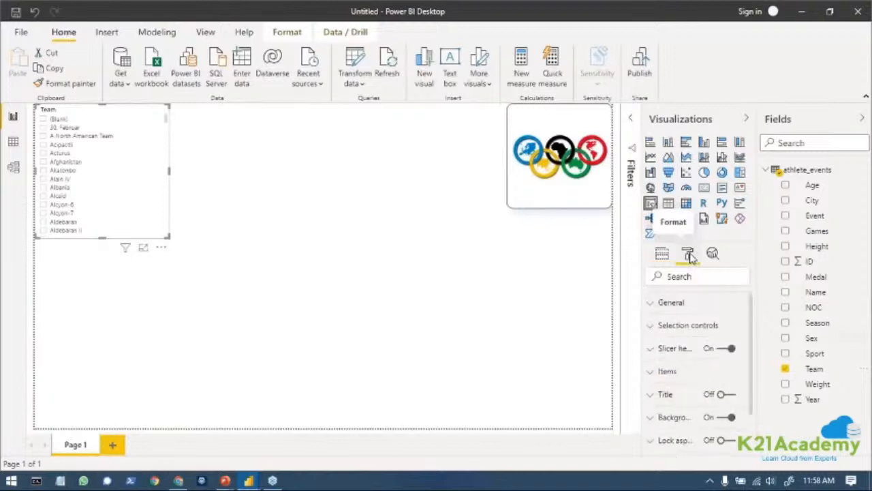
left_click(672, 304)
scroll(698, 378, "down", 2)
scroll(687, 358, "up", 2)
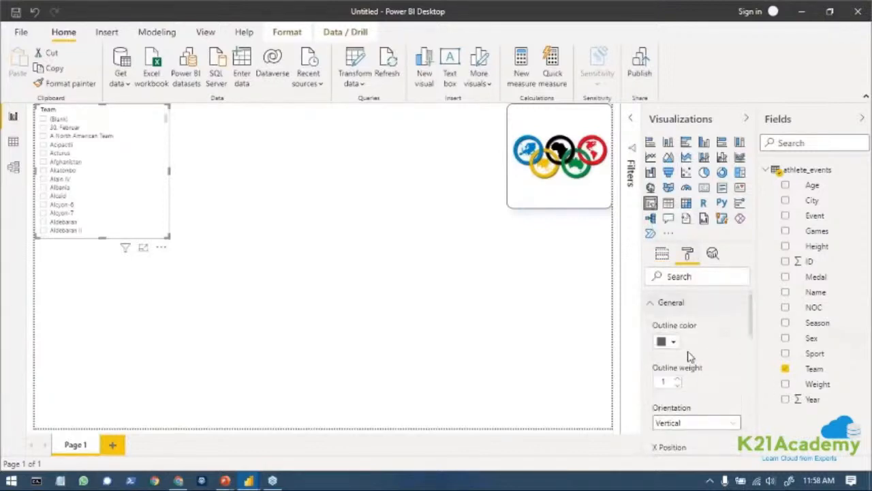
left_click(675, 343)
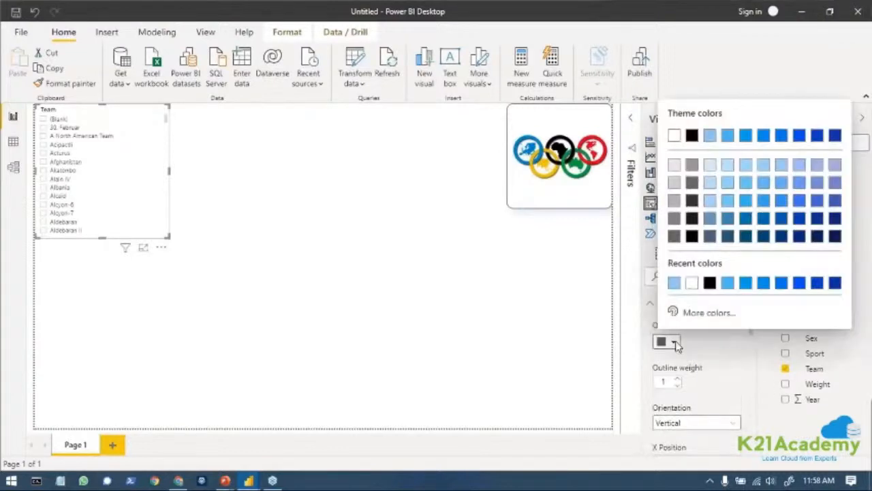
left_click(692, 235)
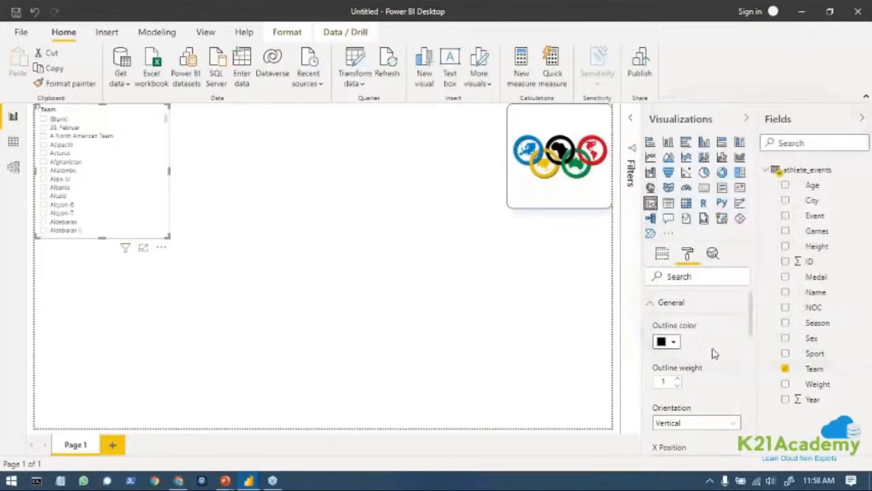
scroll(714, 371, "down", 3)
scroll(713, 382, "up", 3)
left_click(677, 308)
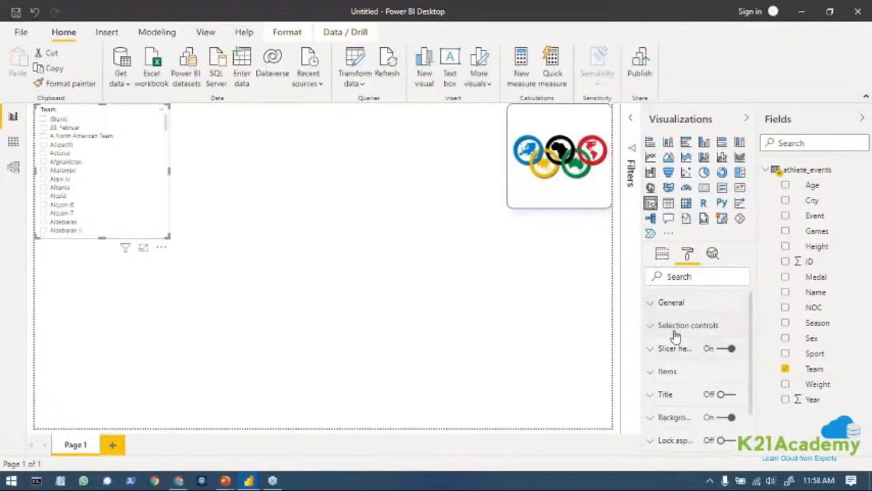
Turn on single select in the Team slicer's selection controls.
left_click(675, 327)
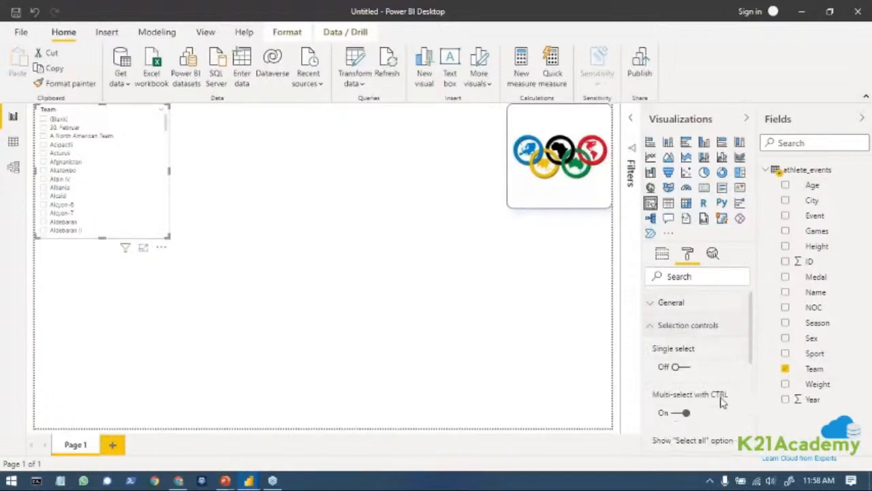
left_click(677, 369)
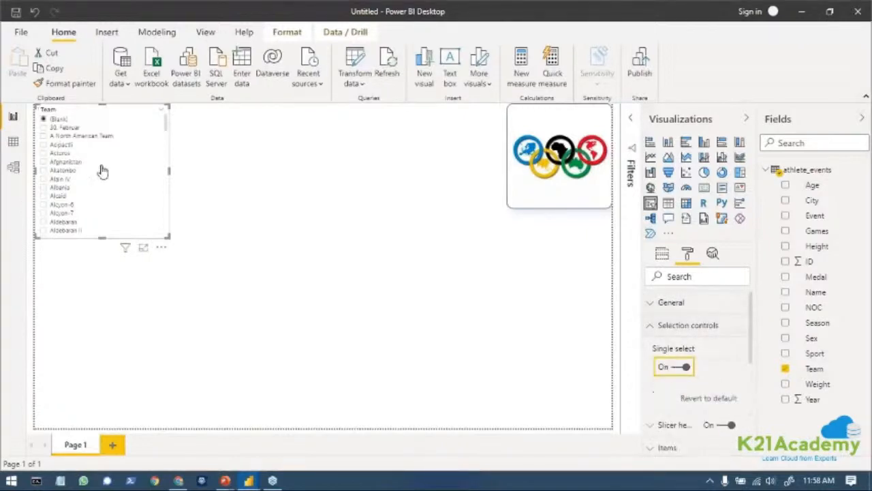
scroll(728, 377, "down", 2)
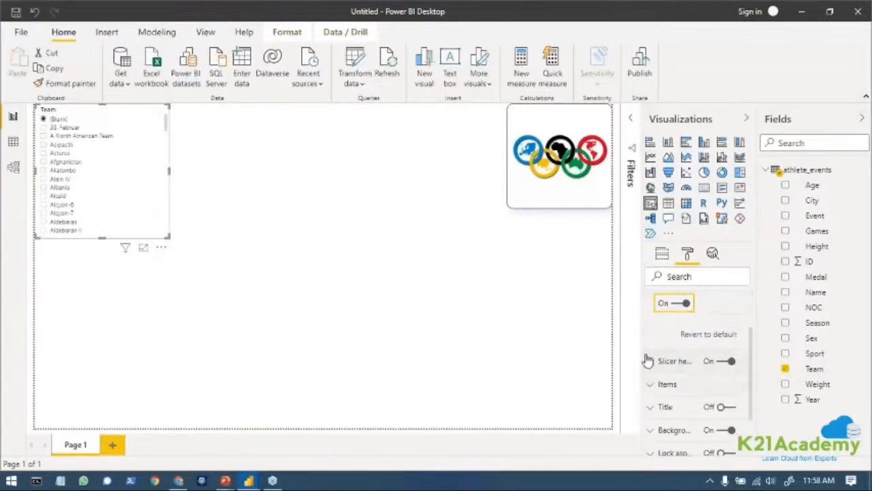
Try a dark navy background on the Team slicer's header, then set the header background back to white.
left_click(647, 367)
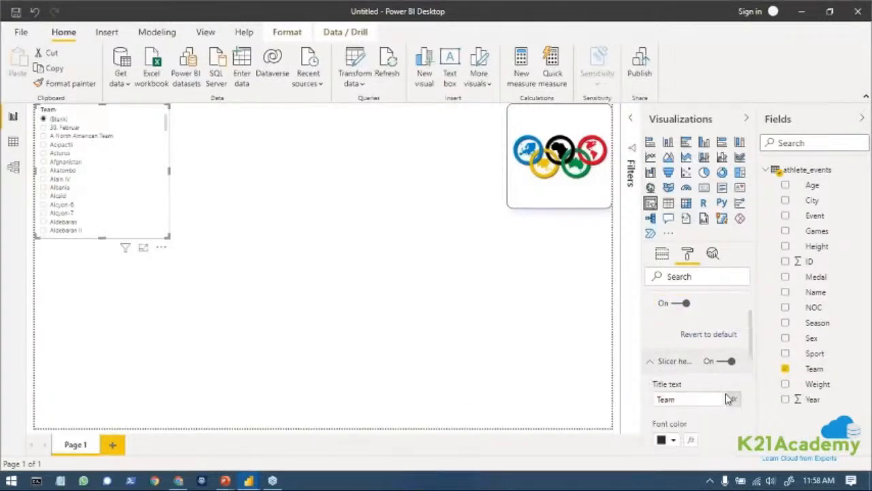
scroll(685, 389, "down", 4)
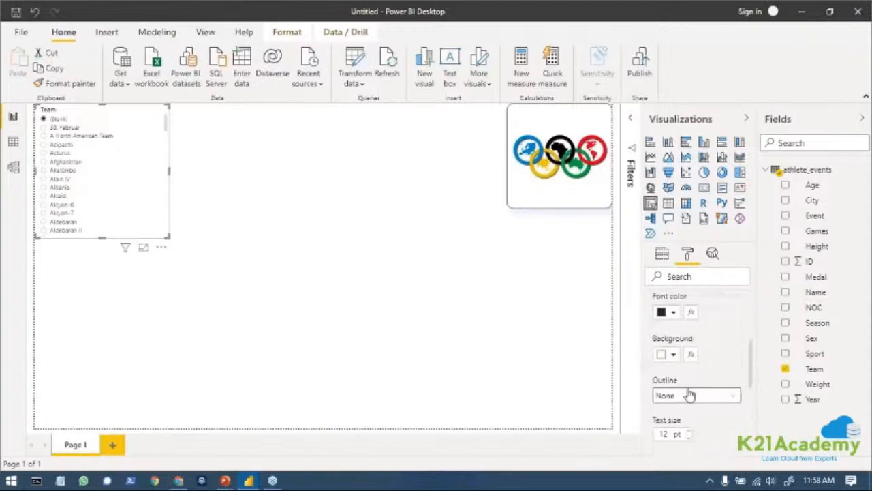
left_click(675, 355)
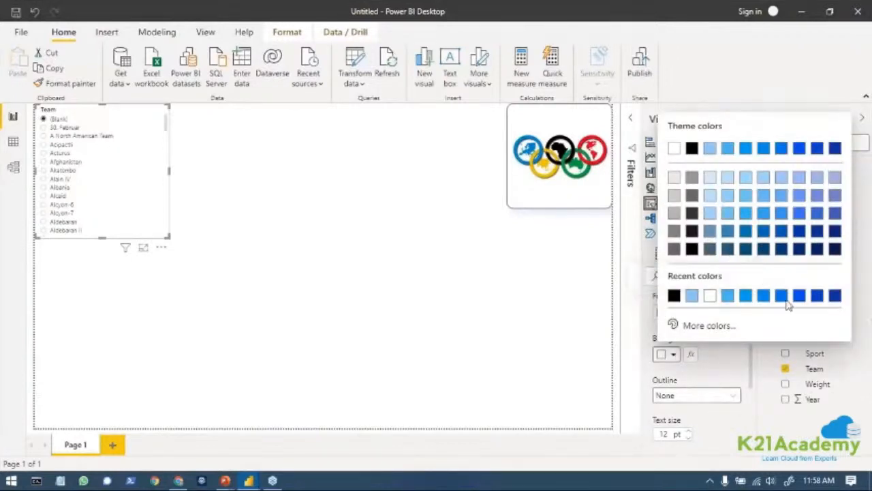
left_click(831, 249)
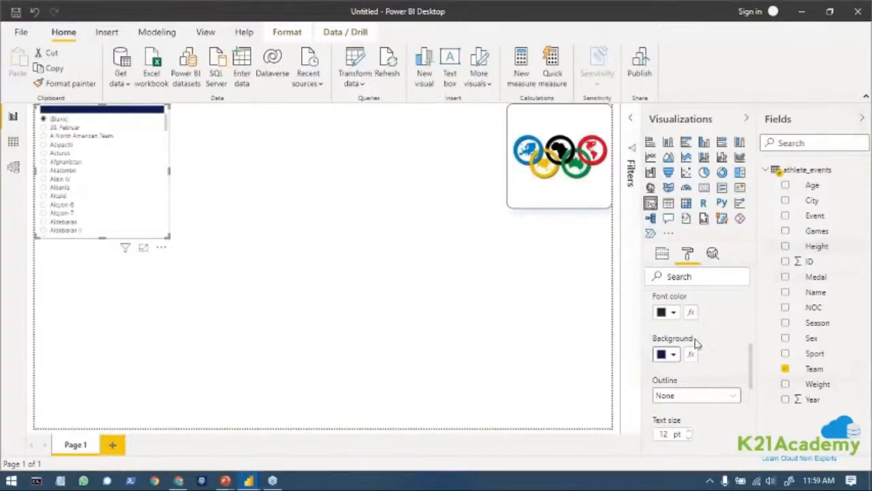
left_click(674, 355)
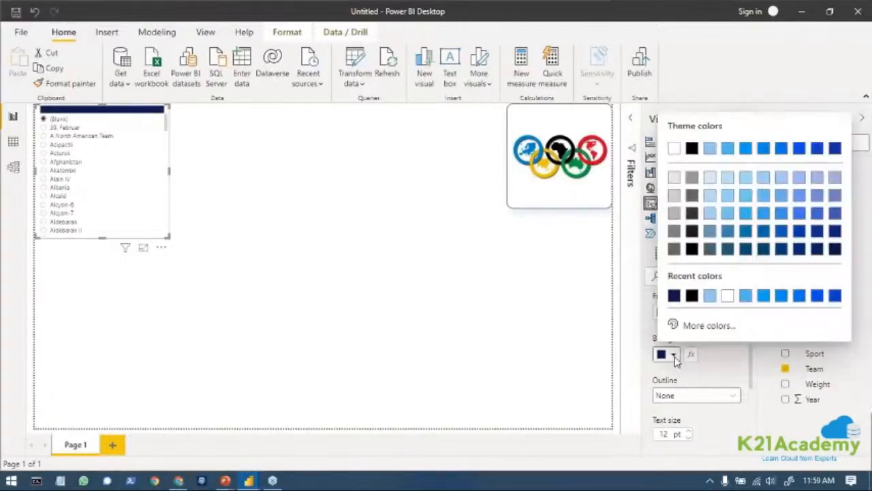
left_click(728, 296)
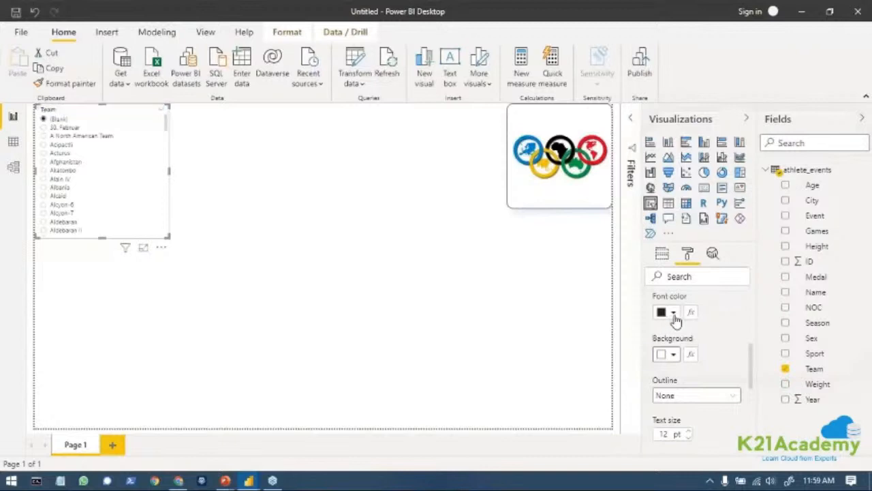
Set the Team slicer's overall background color to dark navy with 37% transparency.
scroll(693, 341, "down", 2)
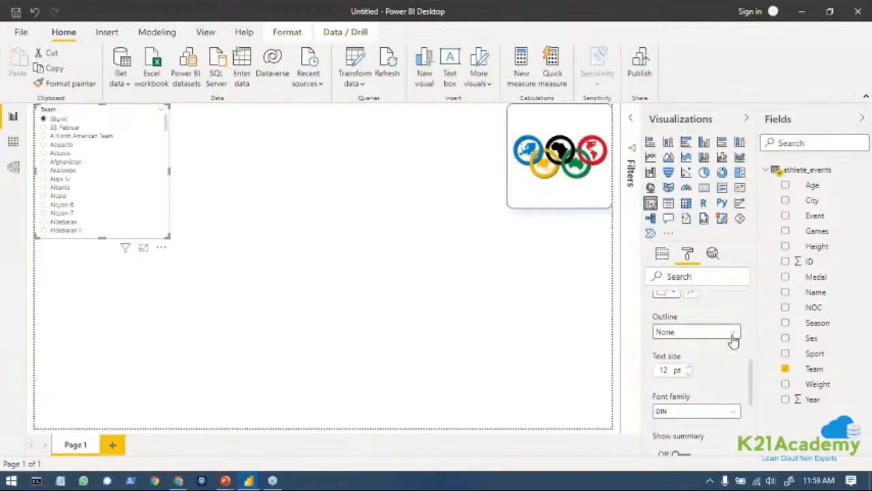
scroll(717, 368, "down", 5)
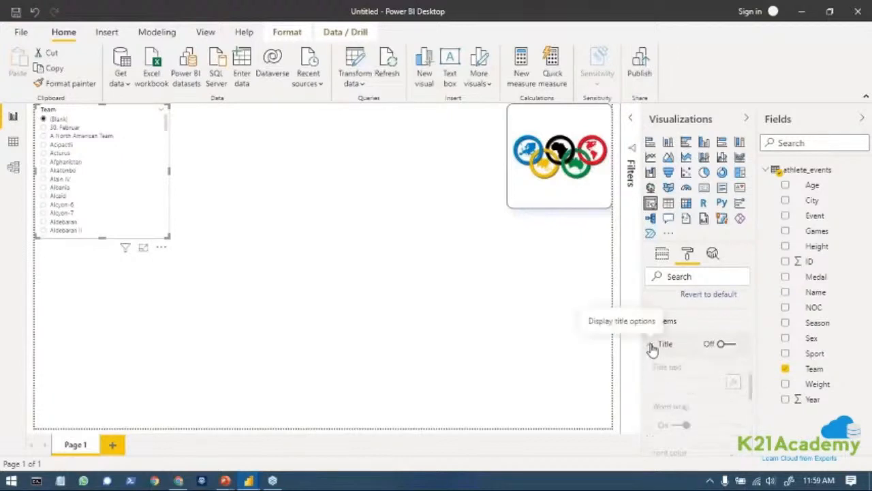
left_click(652, 369)
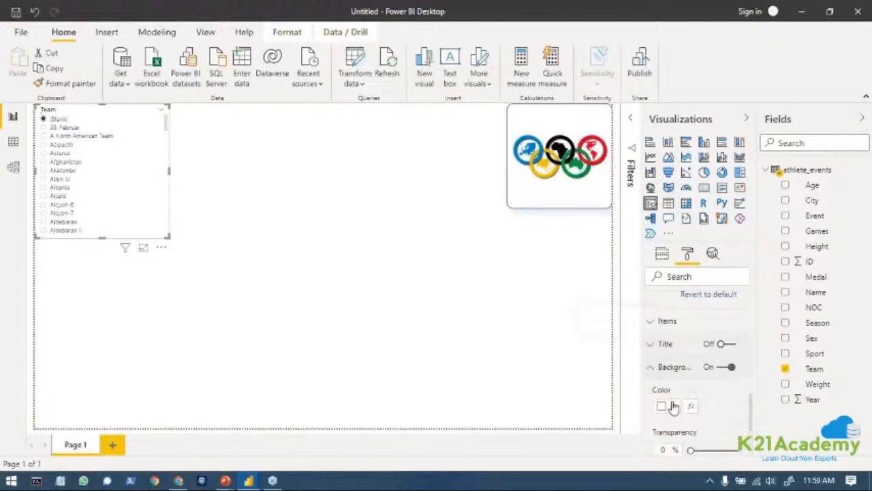
scroll(674, 405, "down", 1)
left_click(673, 344)
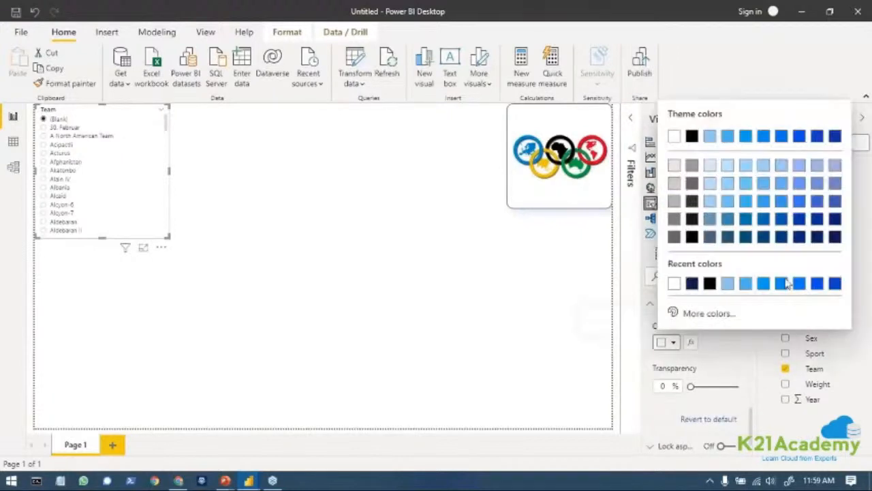
left_click(835, 237)
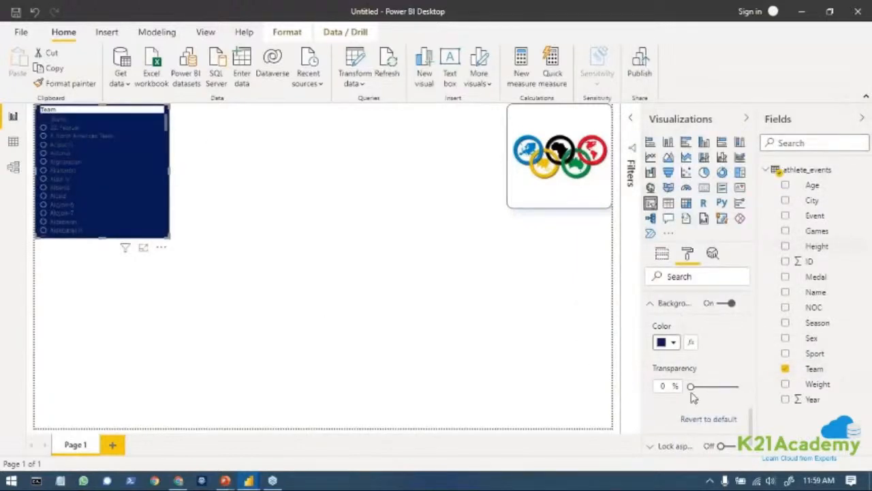
scroll(691, 393, "down", 1)
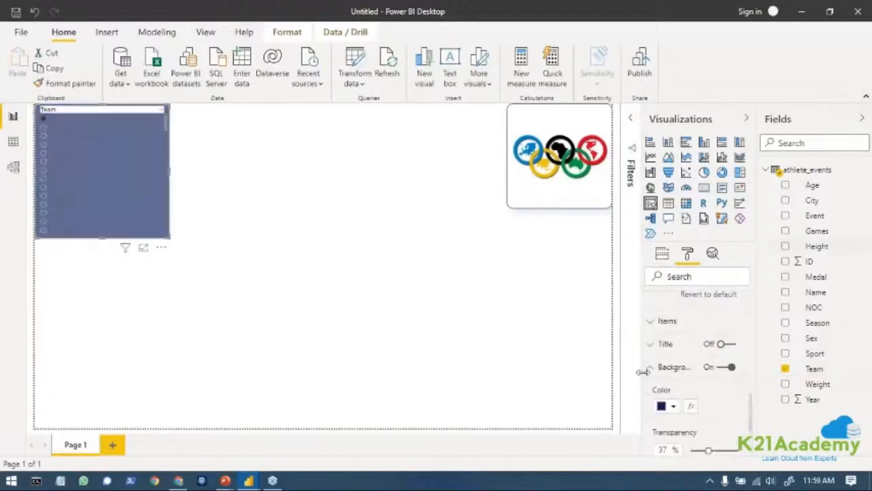
Set the font color of the Team slicer's items to white.
left_click(652, 346)
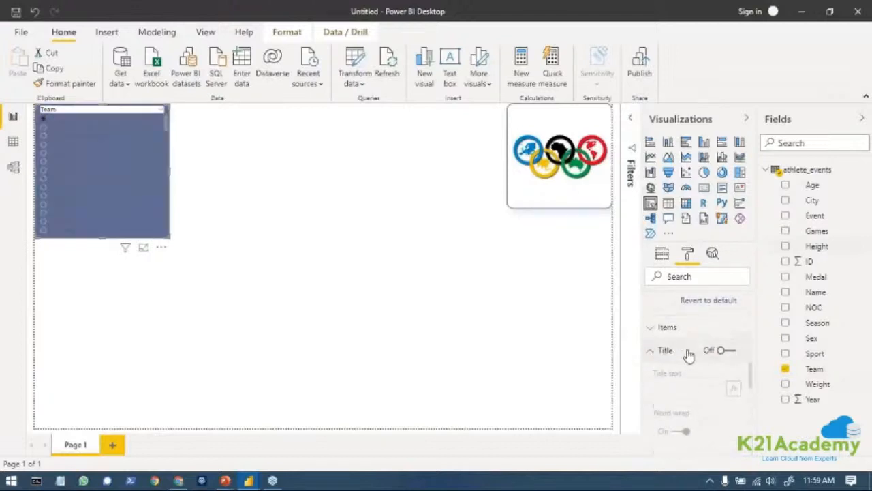
scroll(686, 352, "up", 2)
left_click(656, 385)
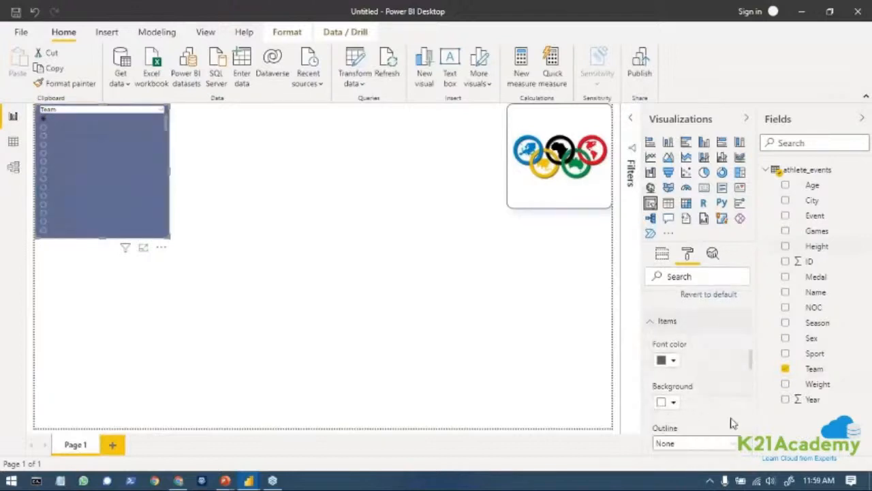
scroll(678, 400, "down", 1)
left_click(673, 362)
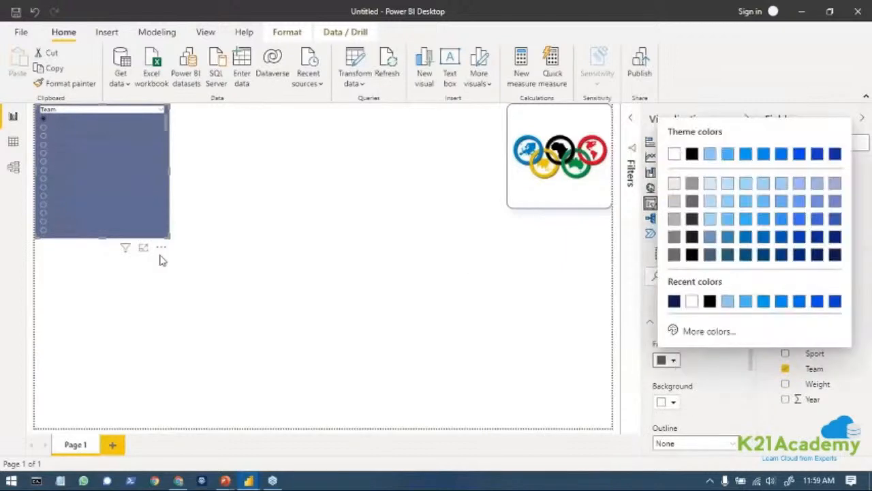
left_click(674, 155)
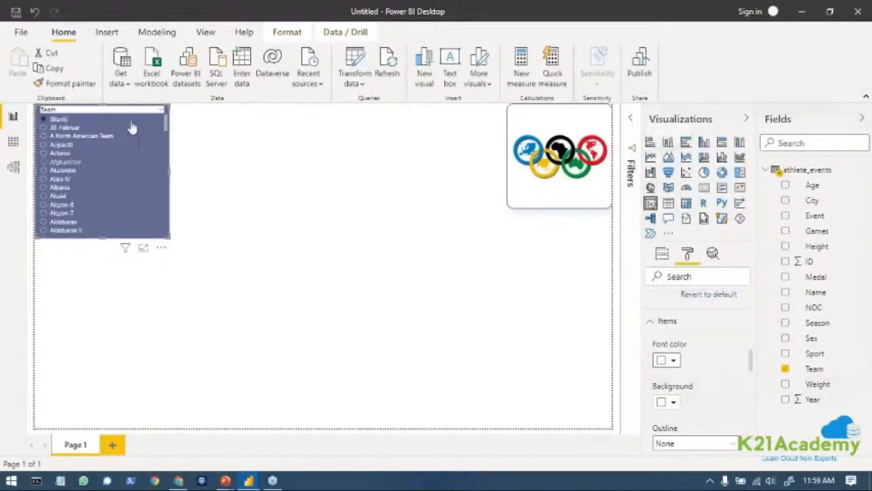
Change the Team slicer from a list to a dropdown, then shorten and slightly widen its frame to fit.
left_click(162, 112)
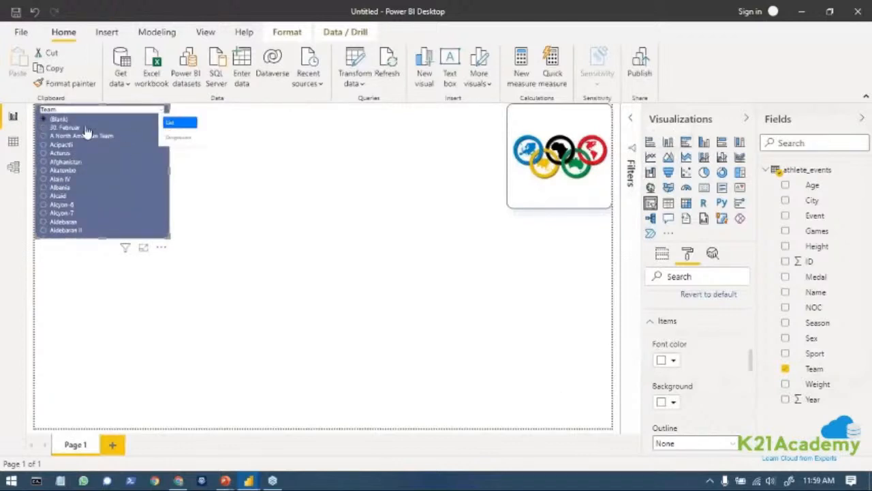
left_click(179, 137)
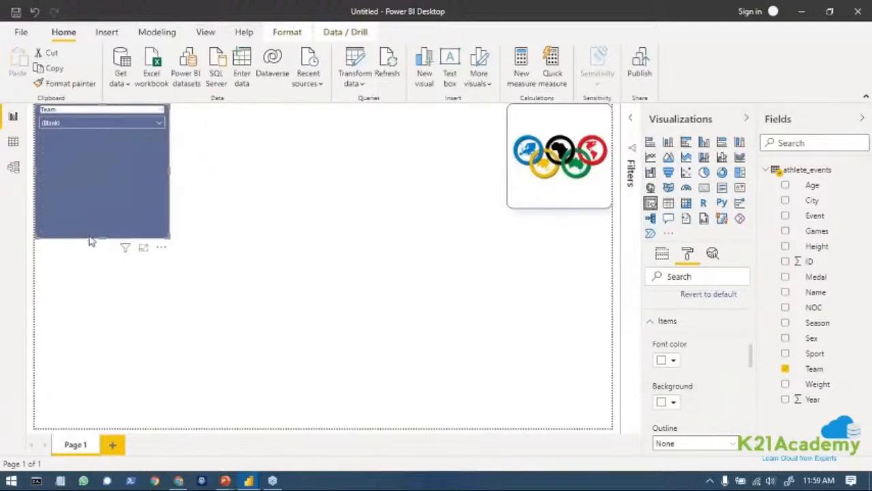
left_click_drag(104, 237, 107, 139)
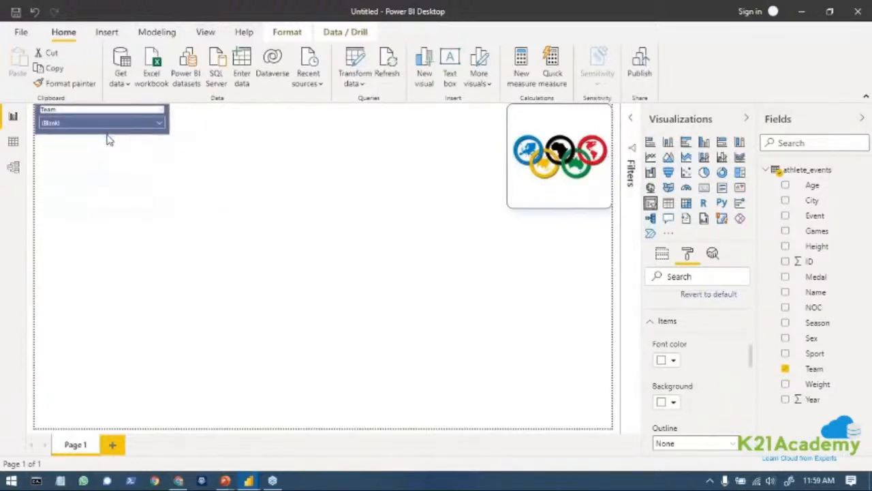
left_click_drag(169, 134, 192, 140)
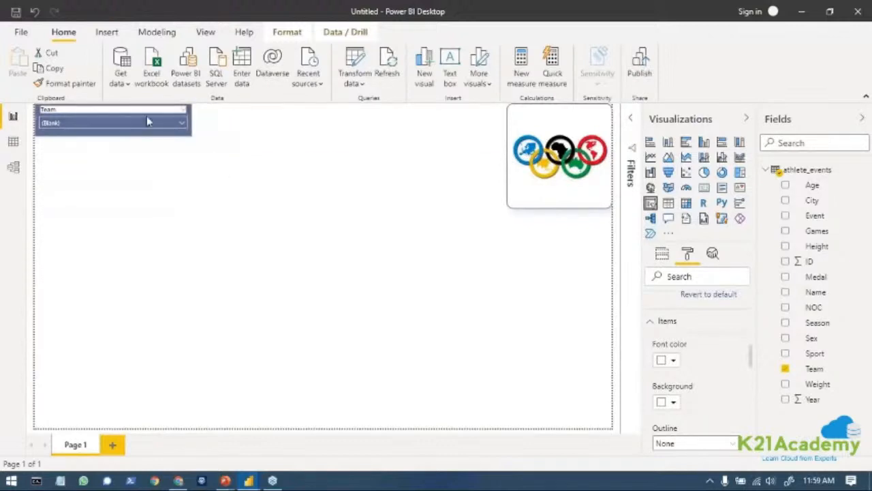
Set the background of the Team slicer's items to light blue and check the teams in its dropdown list.
left_click(184, 126)
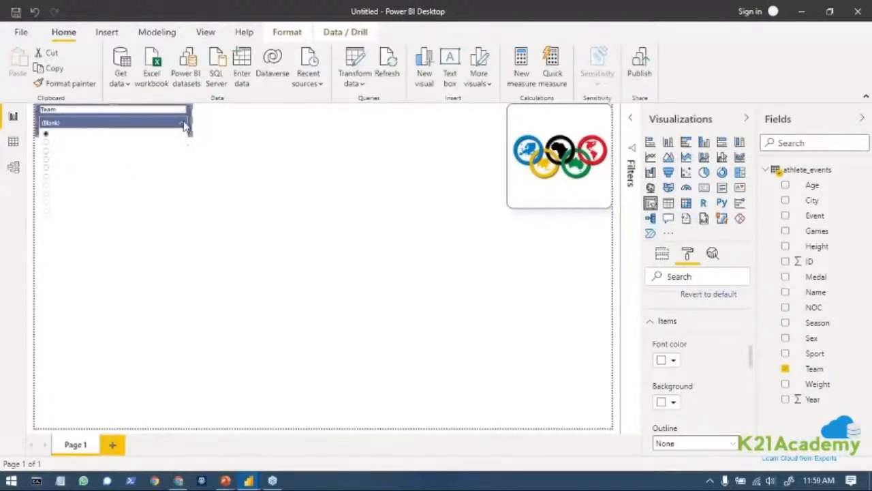
left_click(184, 125)
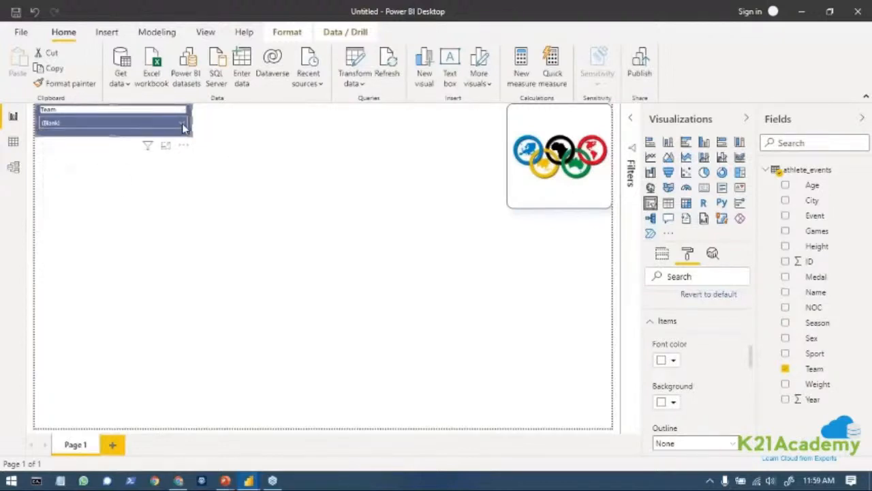
left_click(673, 402)
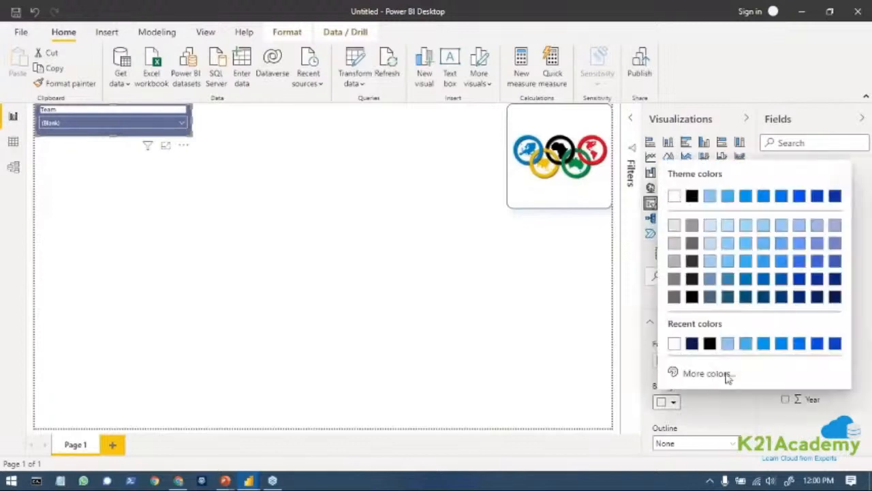
left_click(745, 344)
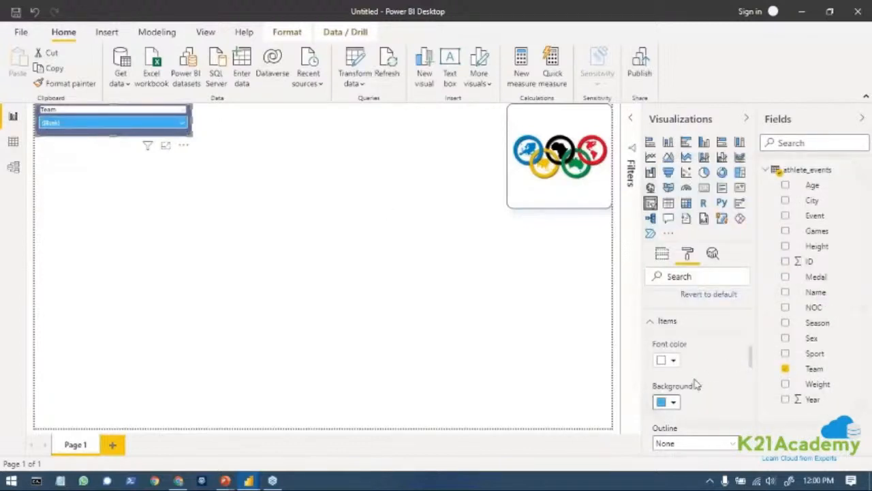
scroll(706, 398, "up", 1)
scroll(699, 410, "down", 2)
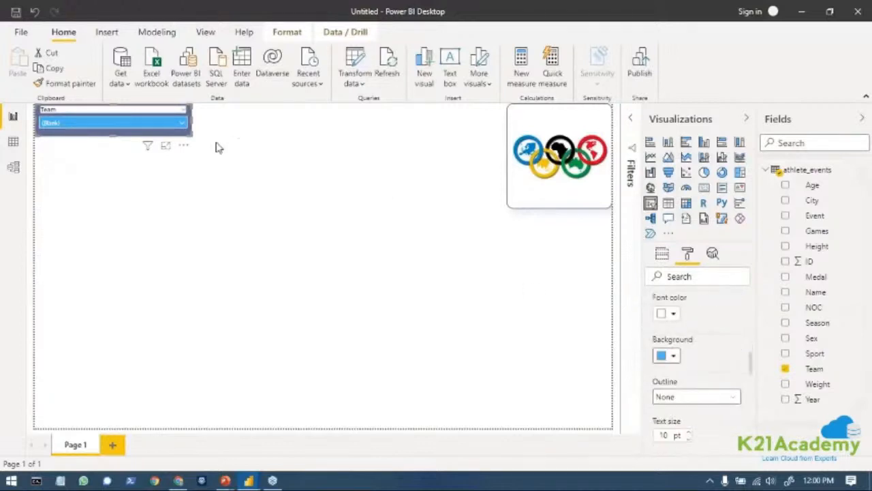
left_click(183, 128)
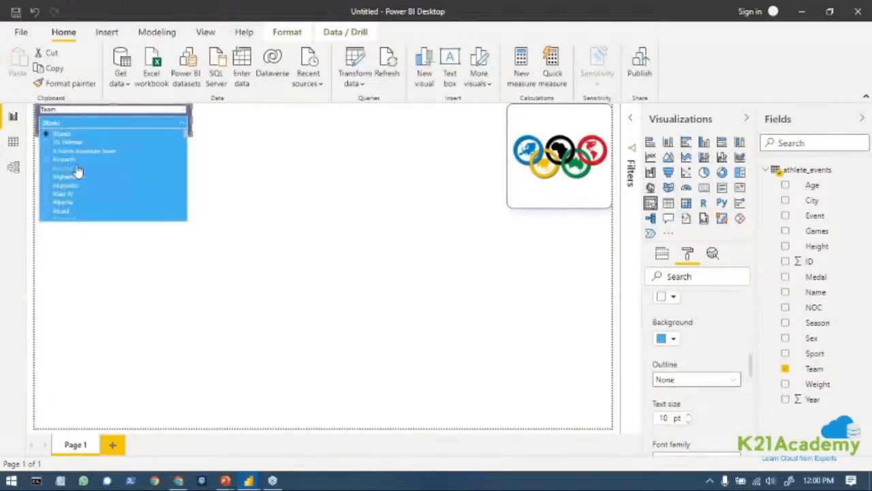
scroll(99, 203, "down", 2)
scroll(99, 203, "up", 2)
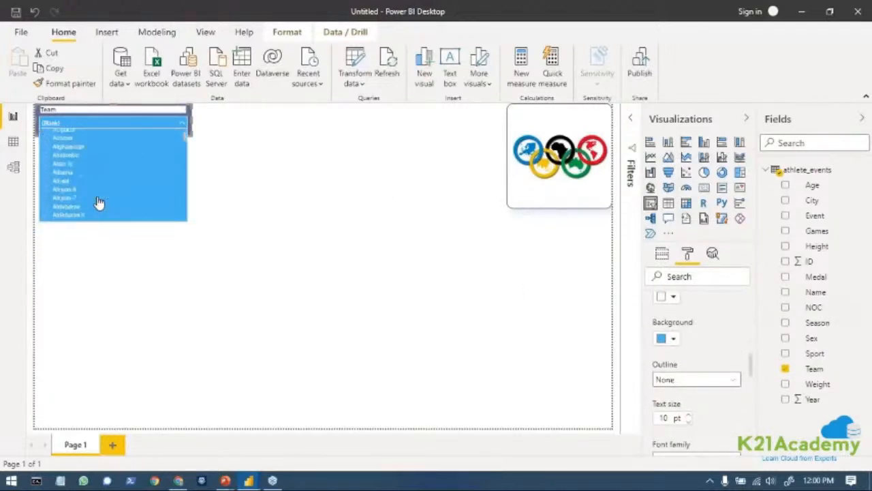
scroll(164, 153, "down", 4)
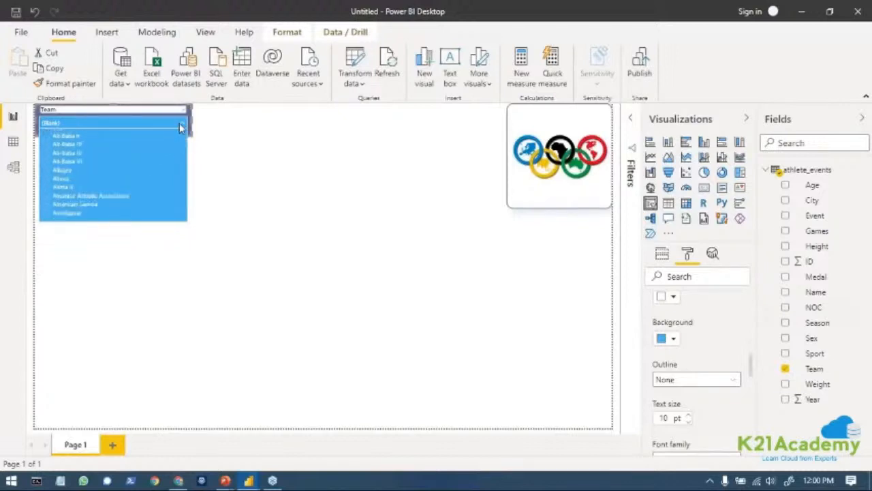
left_click(179, 123)
Turn off the Team slicer's header.
scroll(681, 364, "up", 1)
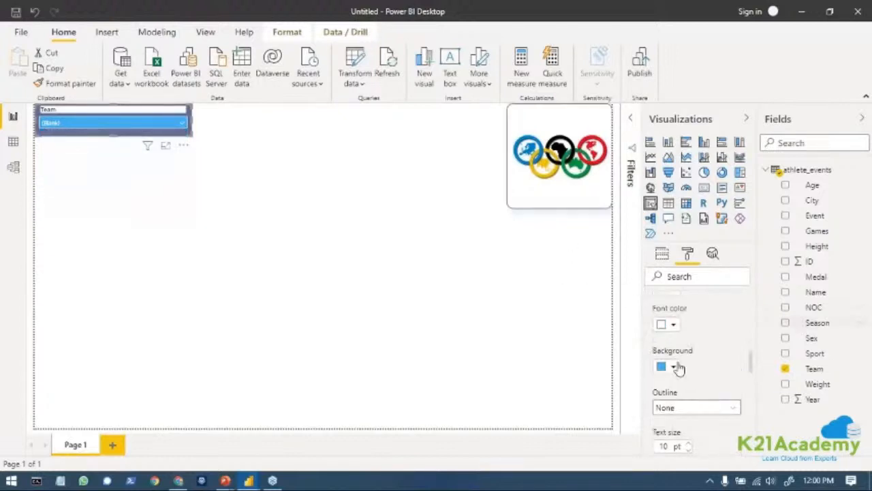
scroll(674, 381, "down", 3)
left_click(656, 387)
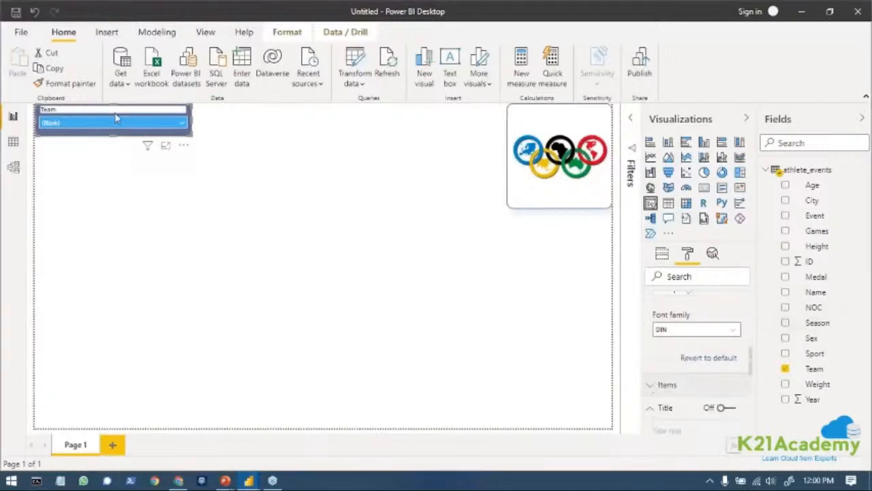
scroll(690, 397, "up", 5)
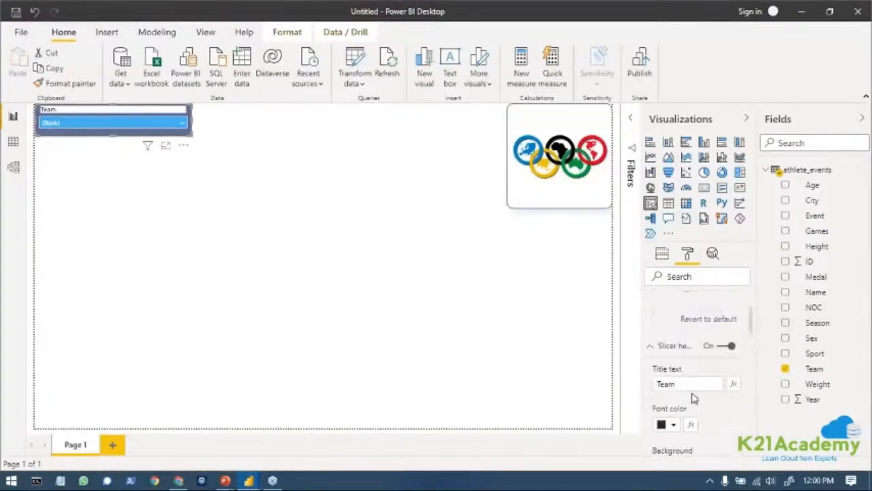
scroll(702, 431, "down", 2)
left_click(725, 344)
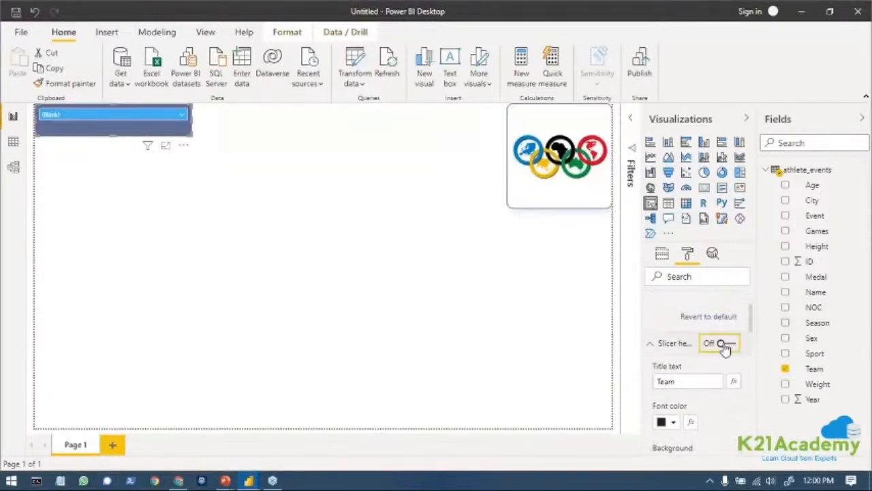
left_click(656, 352)
Turn on the Team slicer's title and set its text to "Select The Country".
scroll(695, 368, "down", 1)
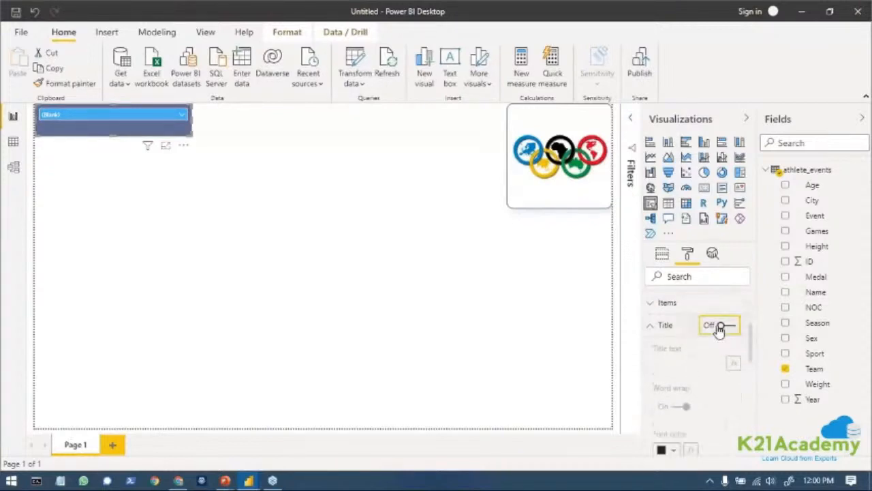
left_click(722, 325)
left_click(689, 362)
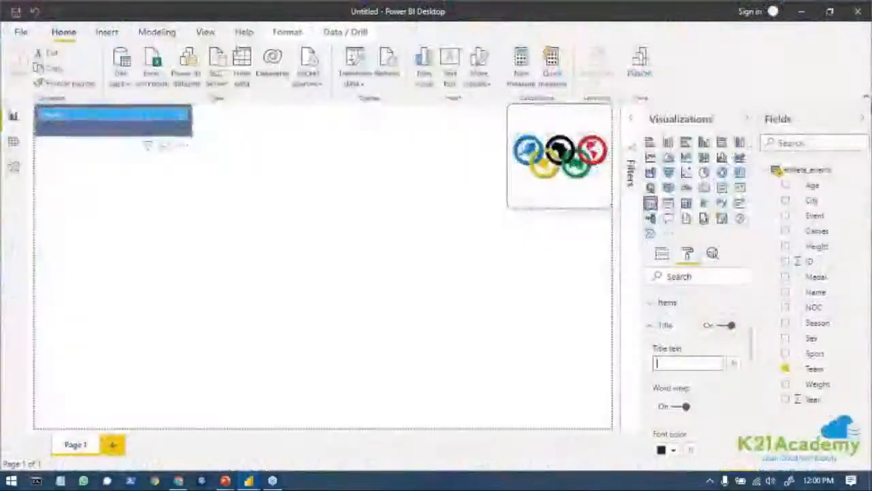
type("Cou")
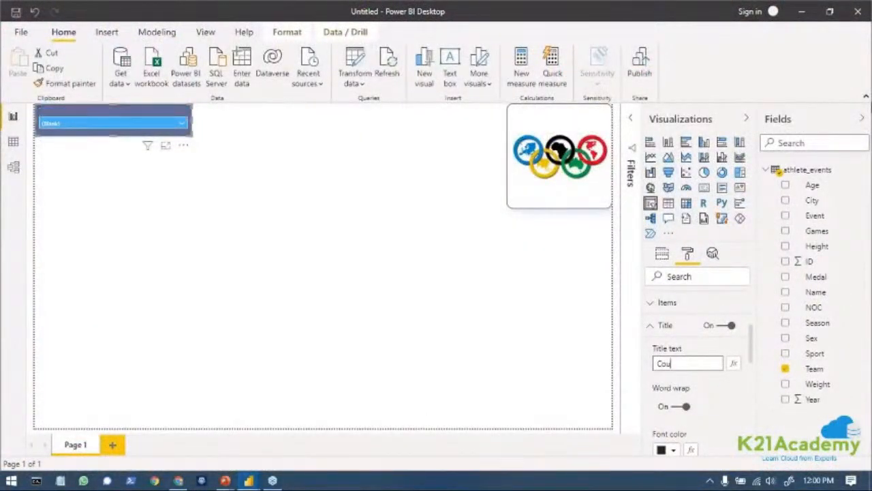
type("Select The")
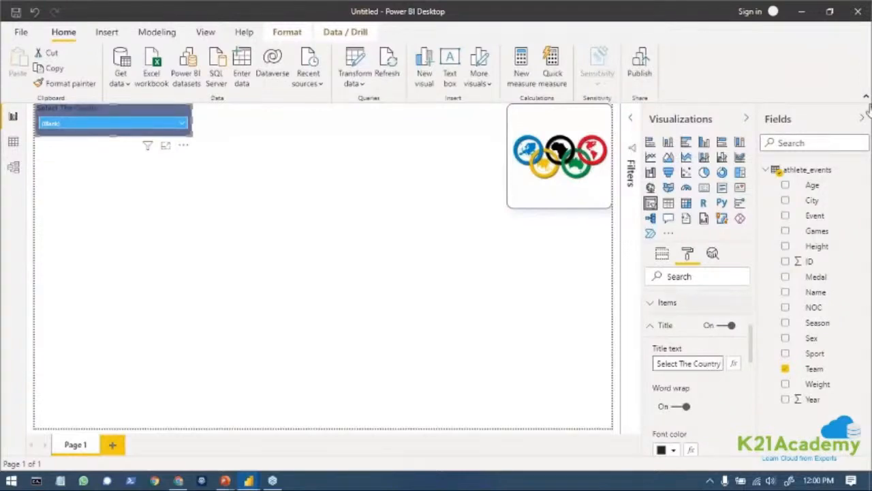
Set the font color of the "Select The Country" title to white.
scroll(682, 381, "down", 2)
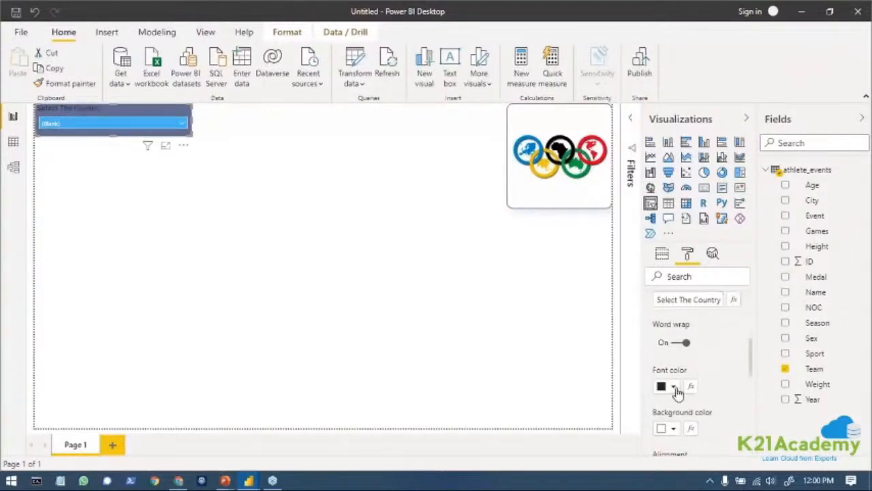
left_click(674, 386)
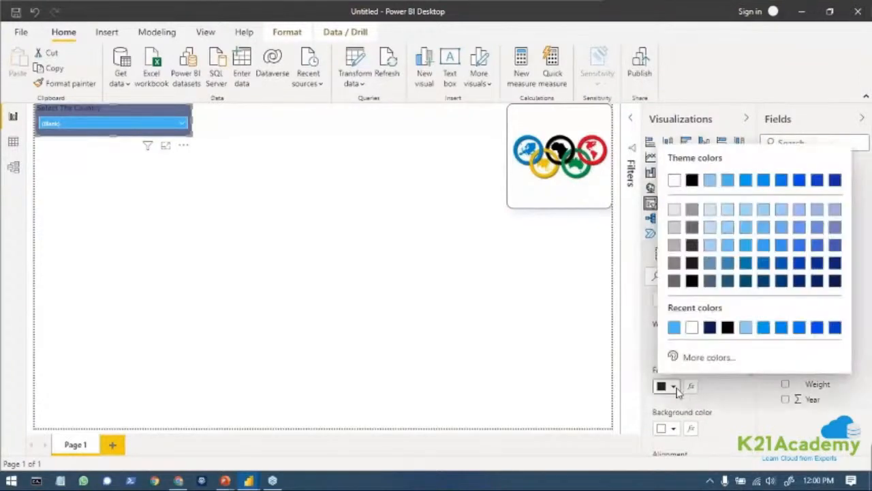
left_click(673, 181)
Center the slicer's title and enlarge its text slightly.
scroll(733, 442, "down", 1)
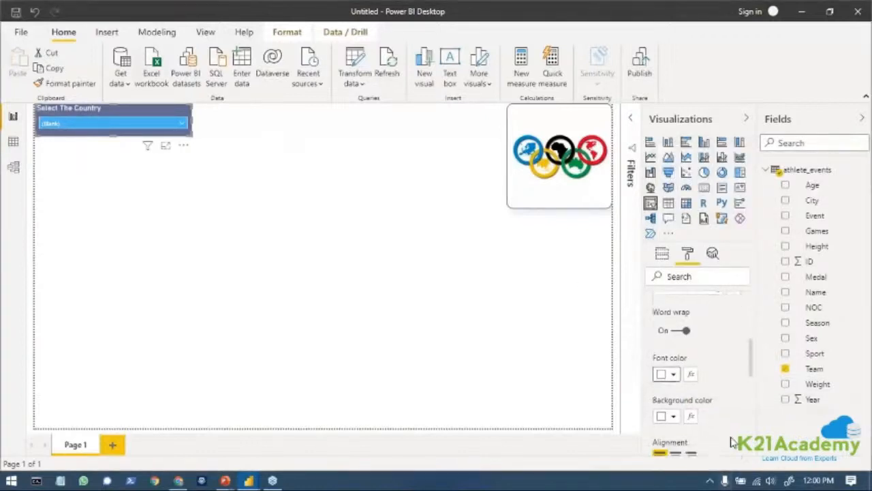
scroll(732, 442, "down", 2)
left_click(676, 407)
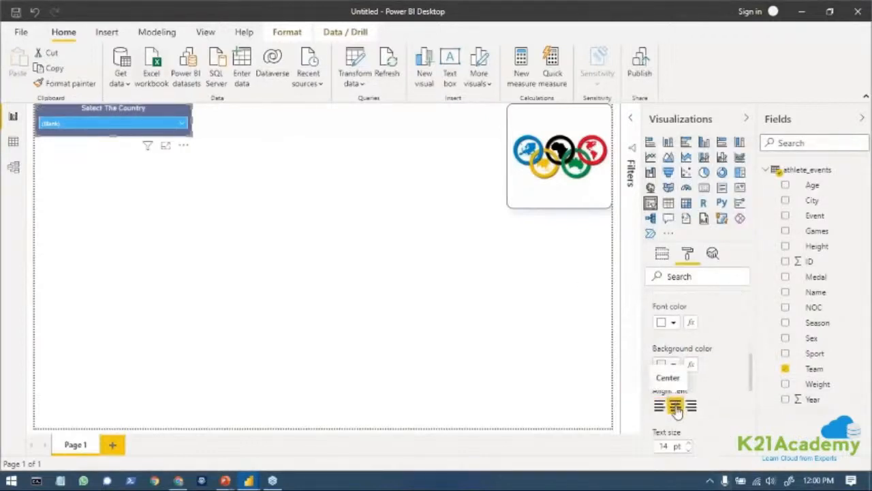
left_click(688, 443)
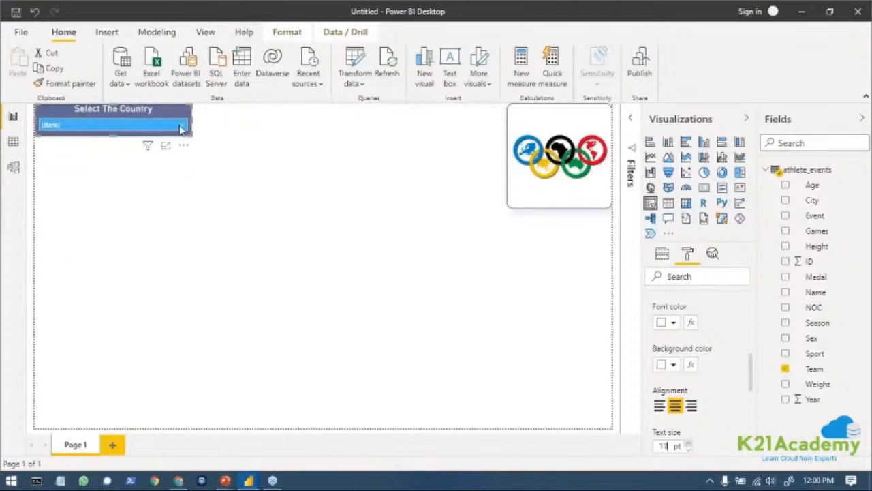
Expand the Team slicer's dropdown and check how its team entries look.
left_click(181, 129)
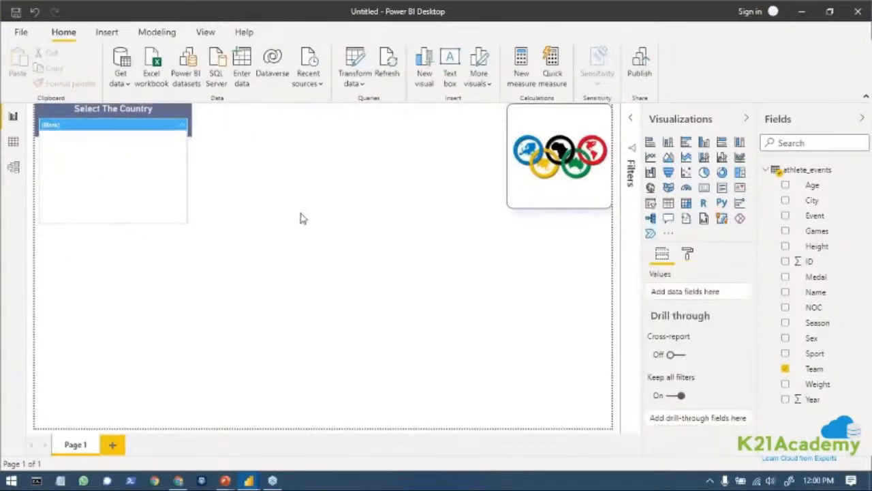
left_click(194, 163)
left_click(182, 126)
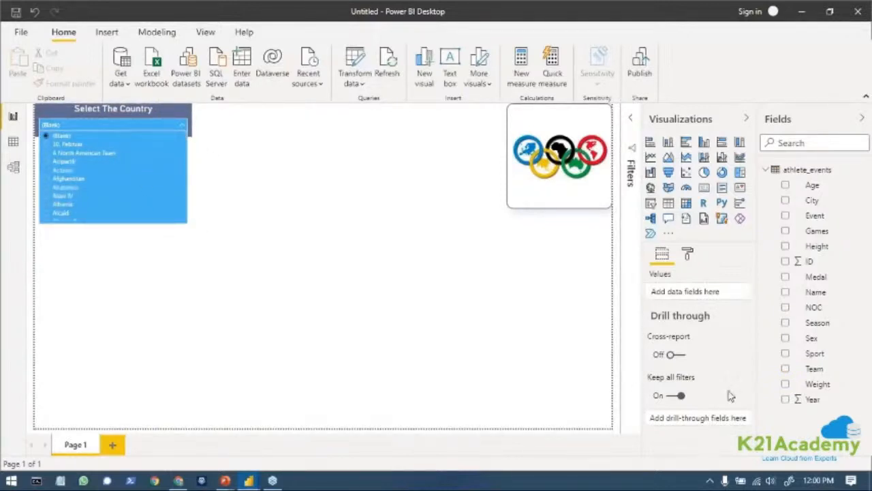
Change the background color of the Team slicer's items to white.
left_click(687, 255)
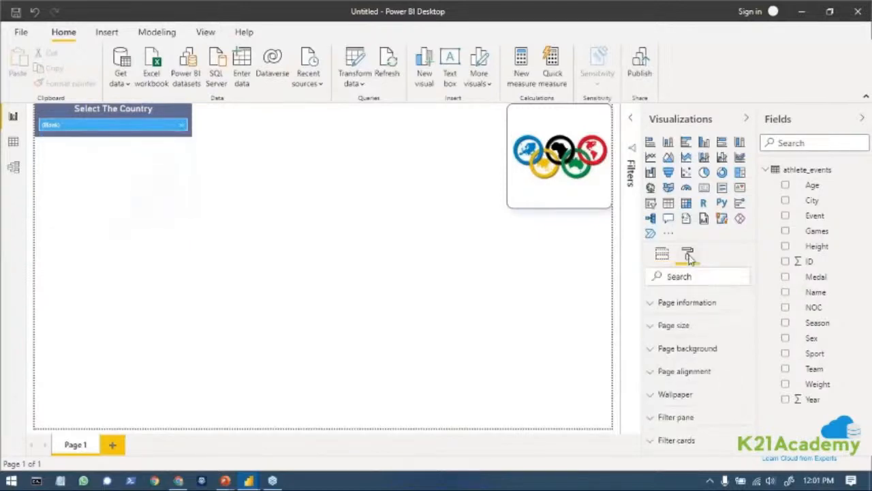
left_click(87, 123)
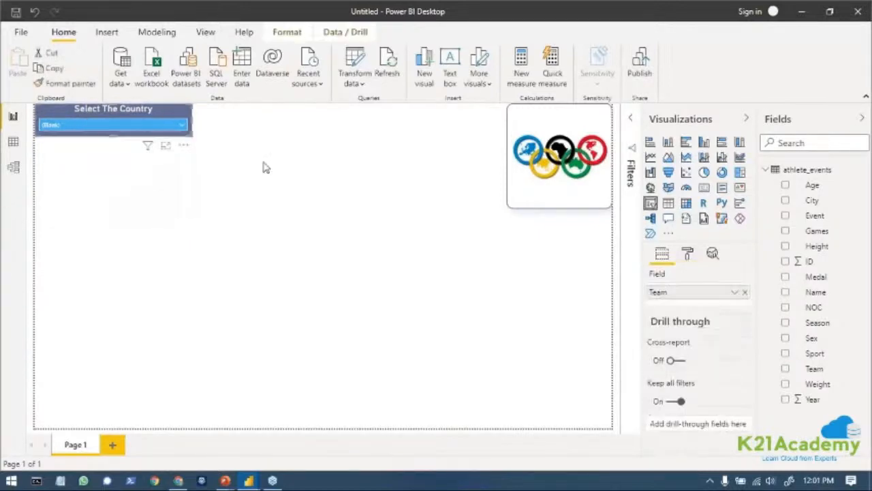
left_click(688, 254)
scroll(709, 389, "down", 1)
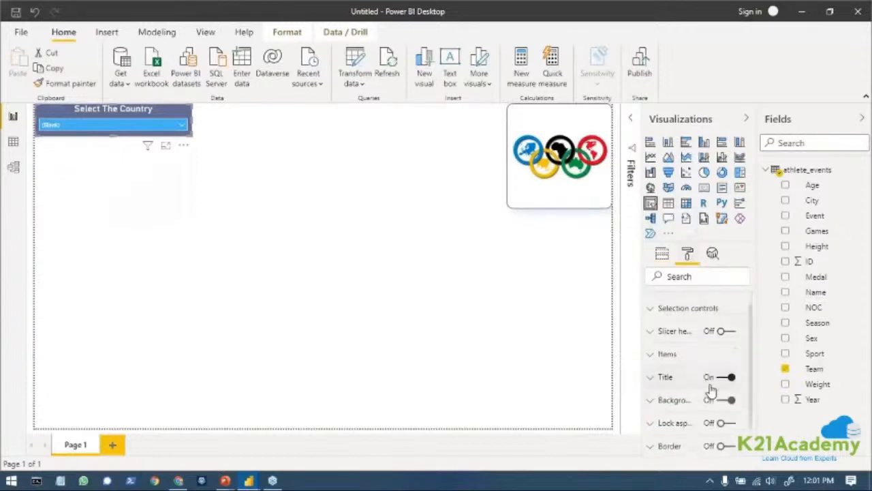
scroll(710, 389, "down", 1)
scroll(705, 368, "up", 2)
scroll(703, 359, "down", 1)
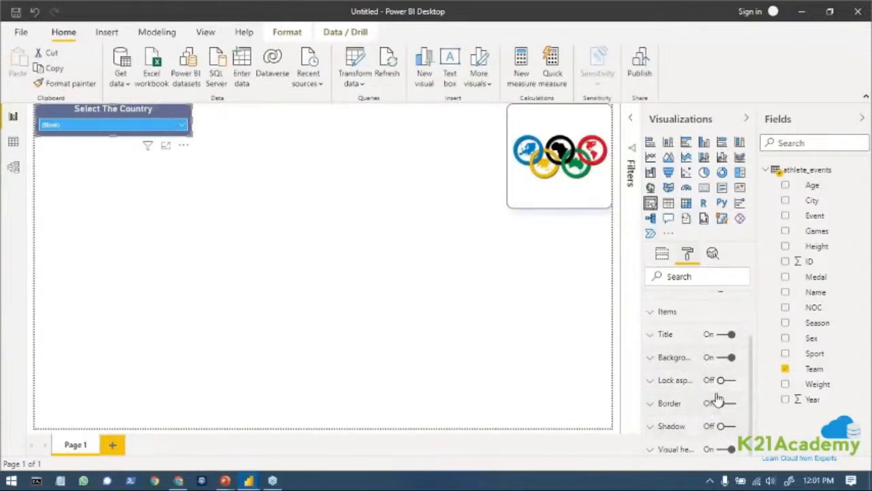
scroll(659, 368, "up", 1)
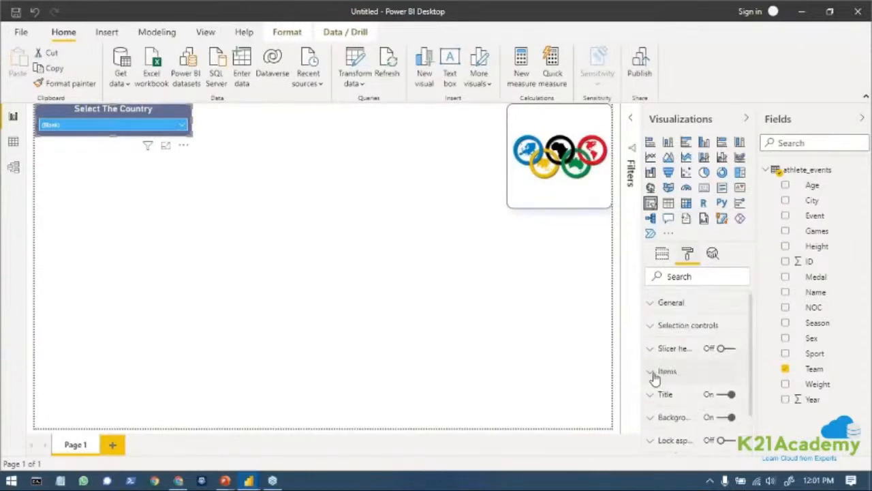
left_click(655, 372)
scroll(655, 380, "down", 3)
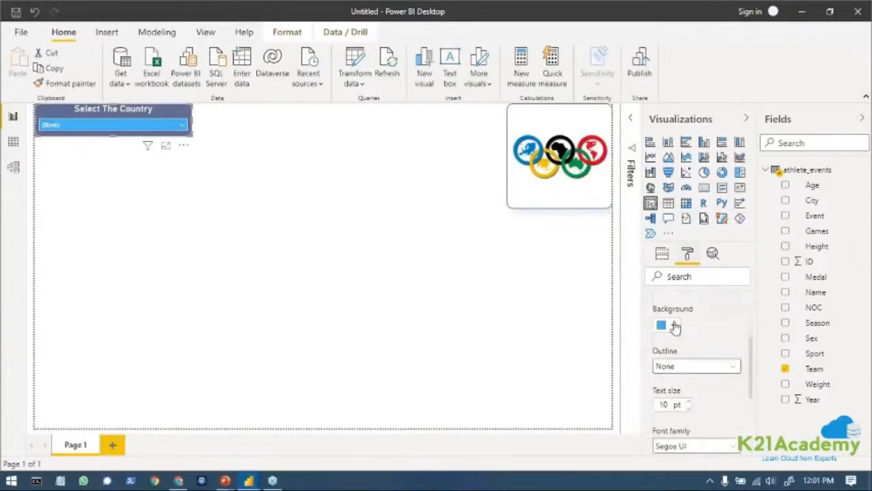
left_click(675, 325)
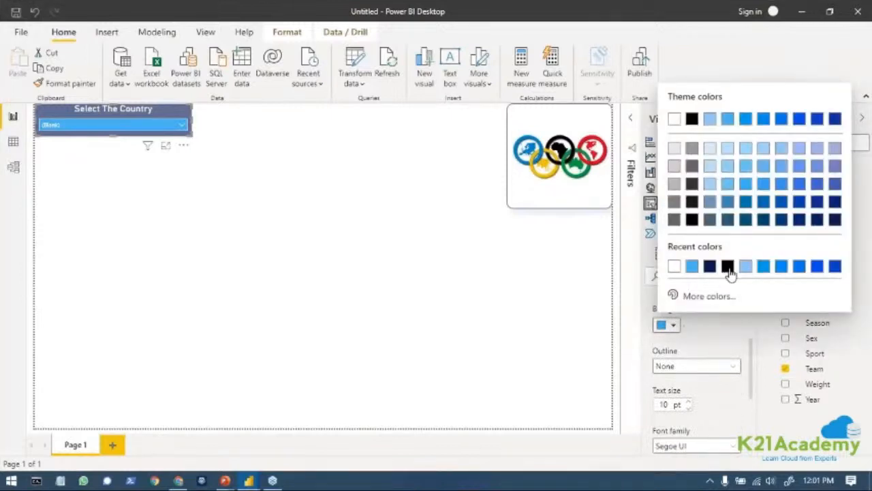
left_click(673, 120)
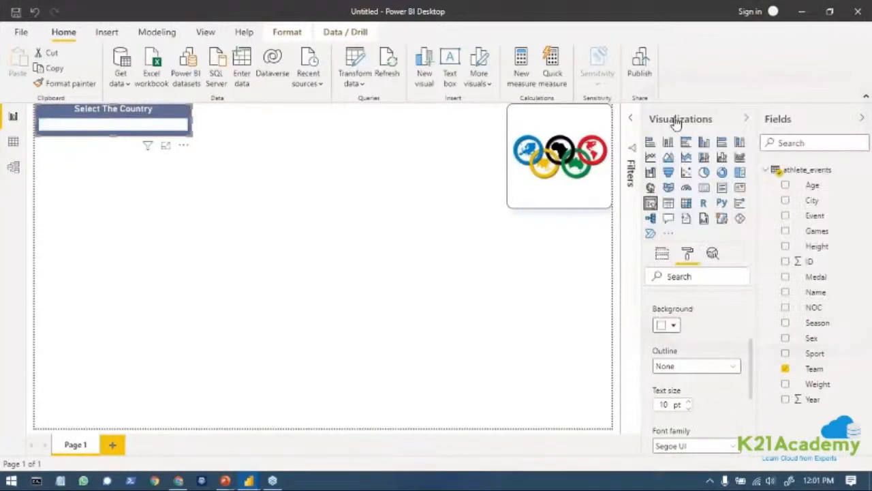
Change the font color of the Team slicer's items to black.
scroll(695, 356, "up", 1)
scroll(695, 356, "up", 1)
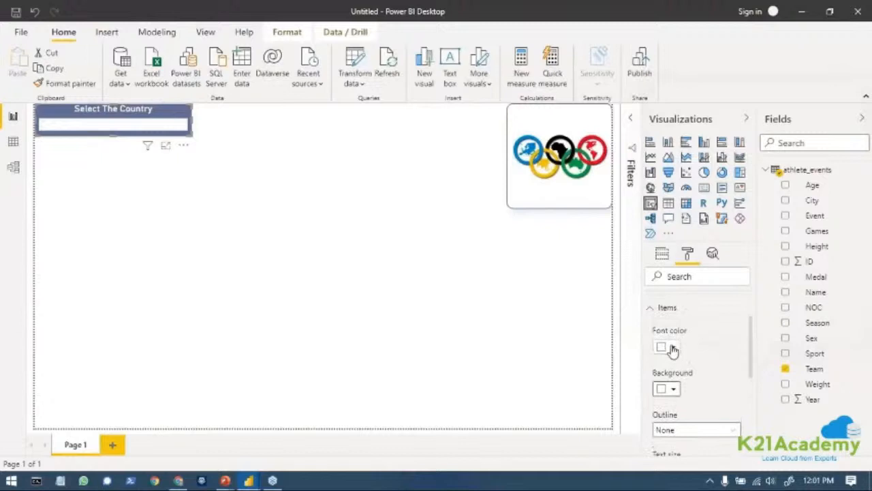
left_click(672, 348)
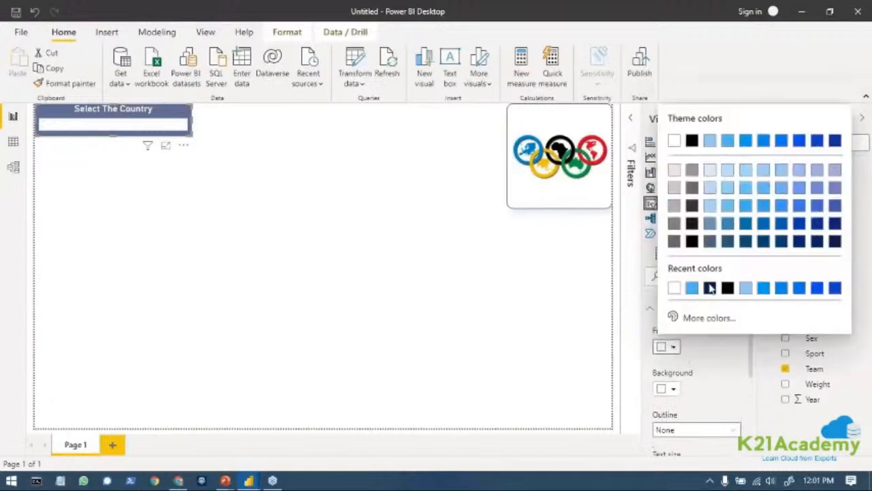
left_click(691, 241)
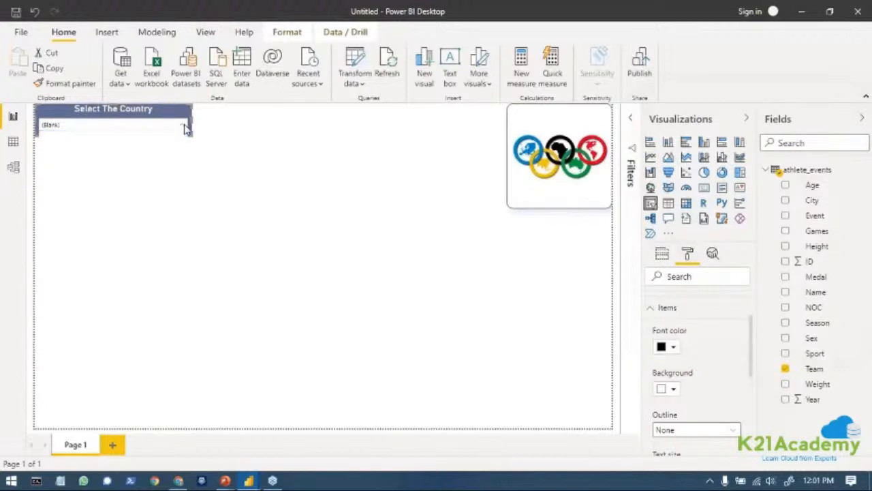
Choose Benin in the country dropdown and make the slicer's frame slightly taller and wider.
left_click(184, 127)
scroll(102, 215, "down", 5)
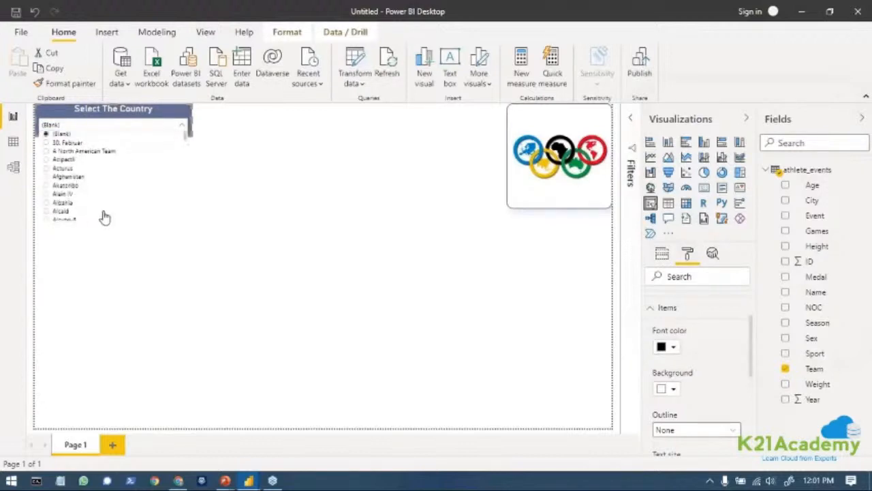
scroll(103, 216, "down", 10)
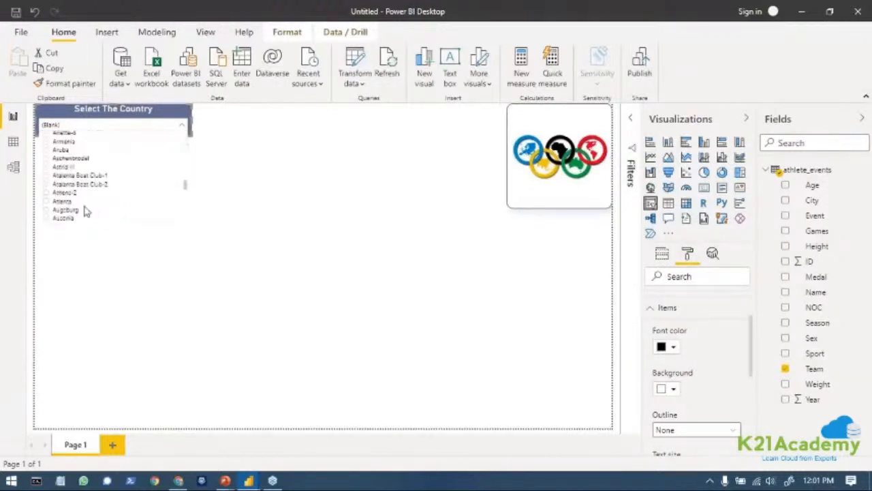
scroll(107, 215, "down", 5)
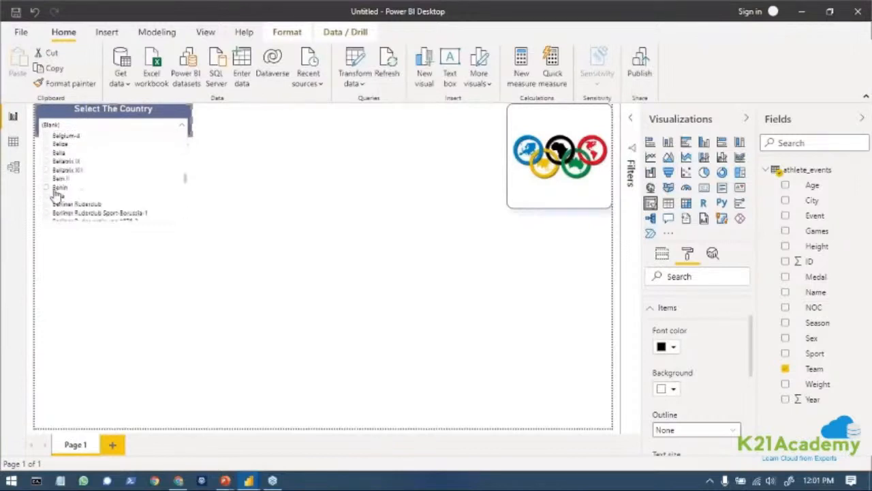
left_click(57, 189)
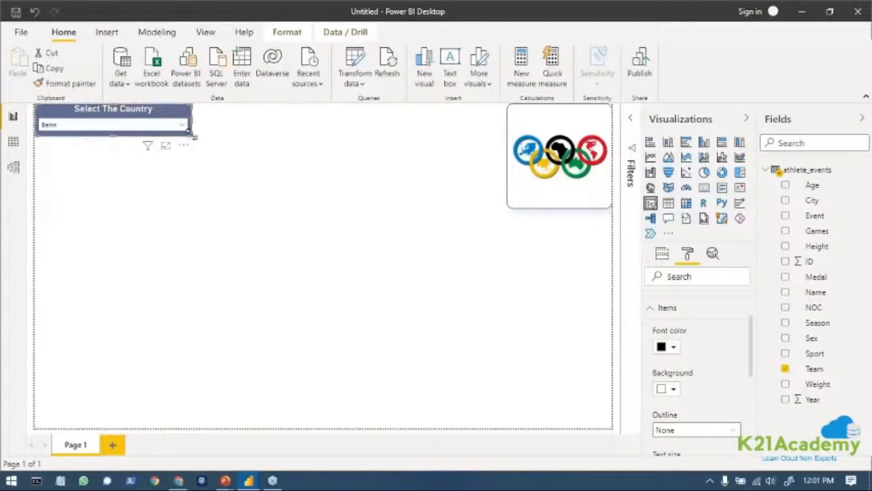
left_click_drag(193, 137, 195, 152)
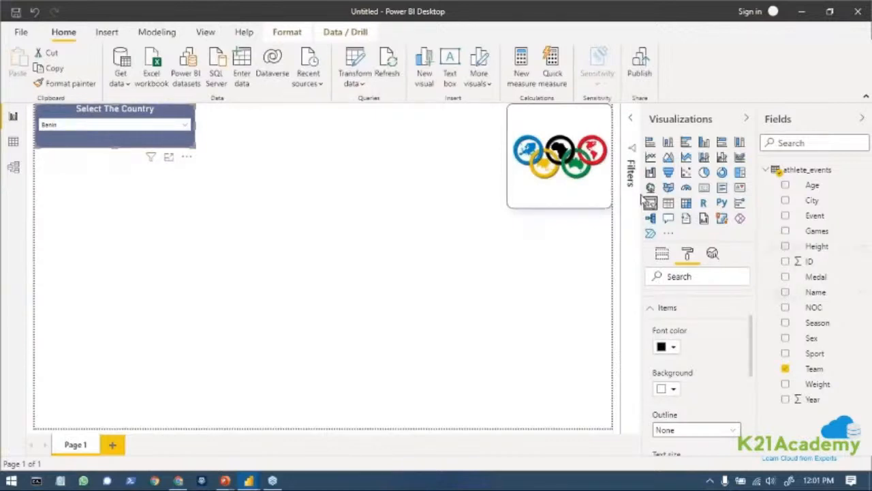
Add a second slicer to the page based on the Year field and check the field's options.
left_click(477, 288)
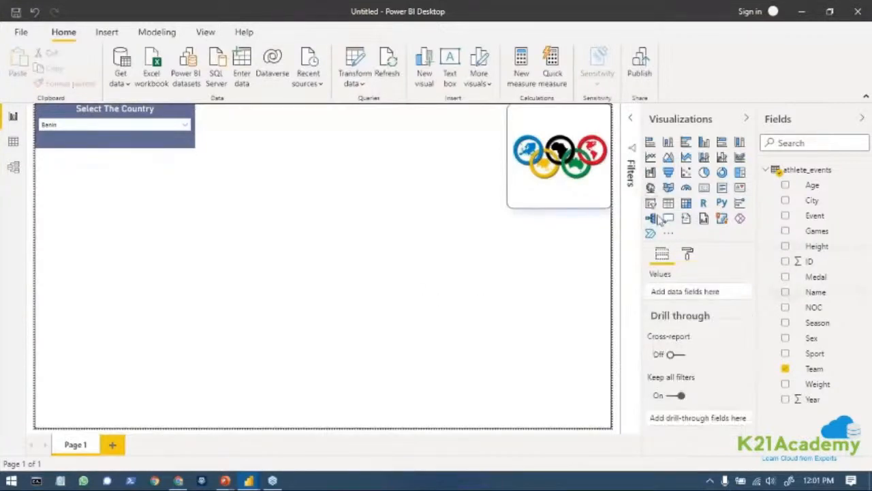
left_click(651, 204)
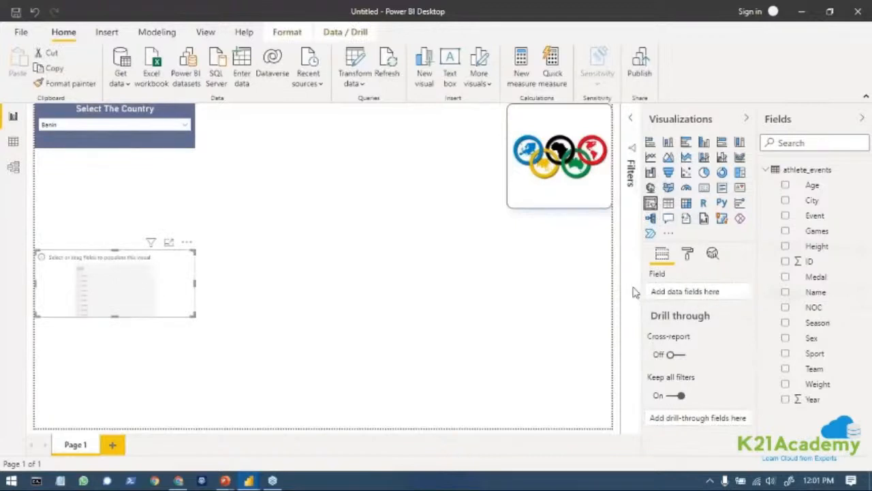
left_click_drag(818, 400, 695, 297)
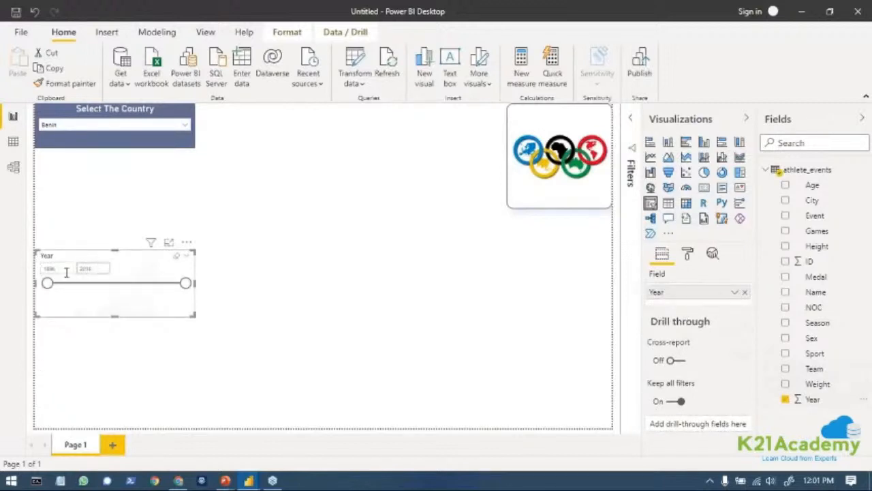
left_click(735, 294)
left_click(735, 293)
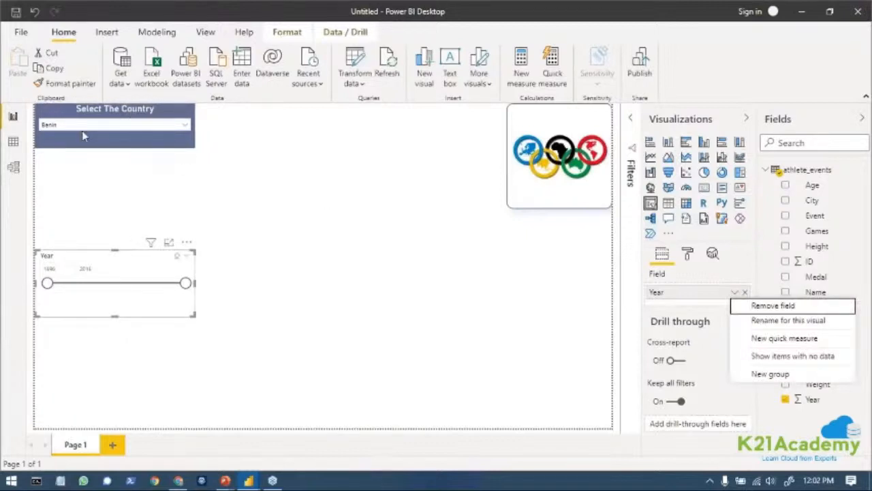
left_click(331, 291)
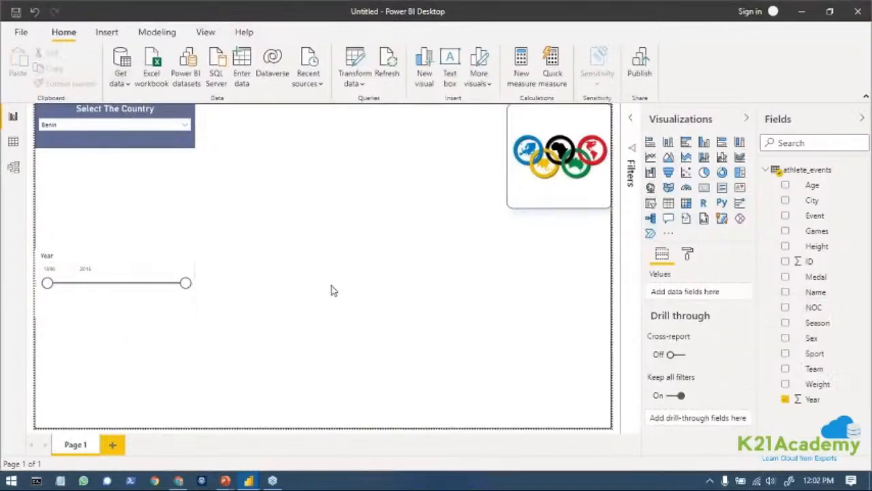
Copy the country slicer's formatting onto the Year slicer with Format Painter and shorten the Year slicer's frame.
left_click(178, 129)
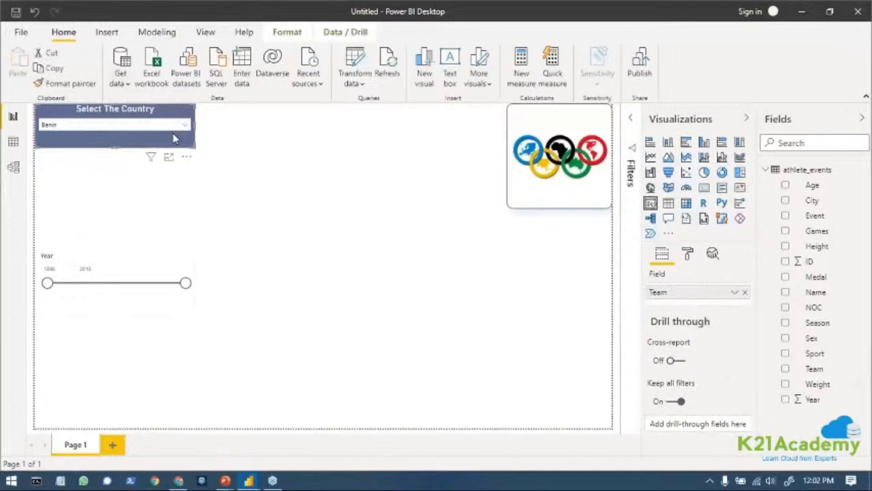
left_click(65, 82)
left_click(141, 258)
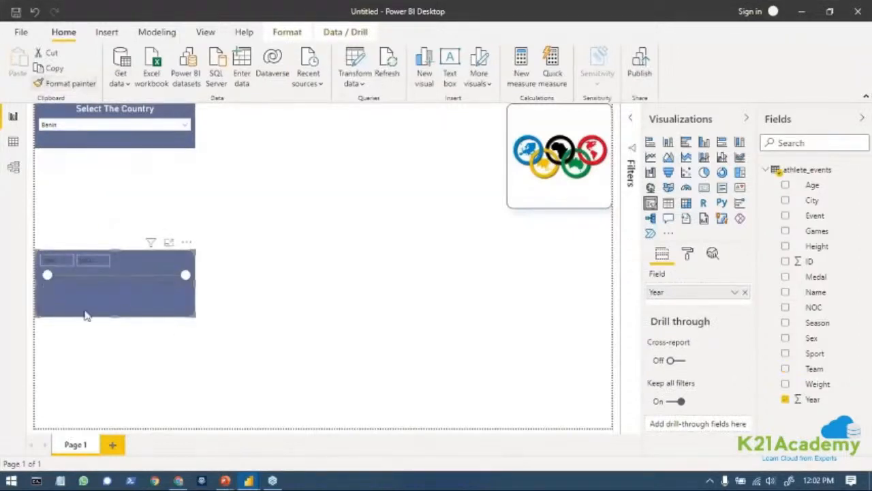
left_click_drag(117, 317, 117, 290)
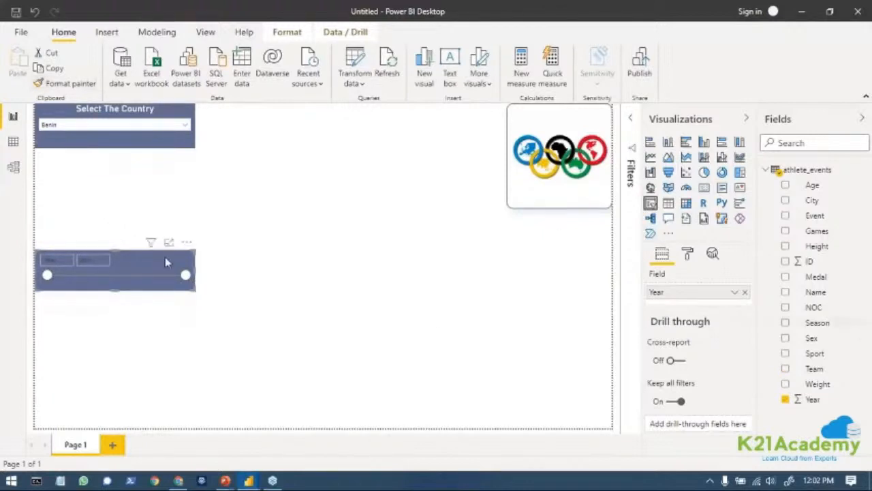
Look through the Year slicer's general and slicer header formatting options.
left_click(688, 254)
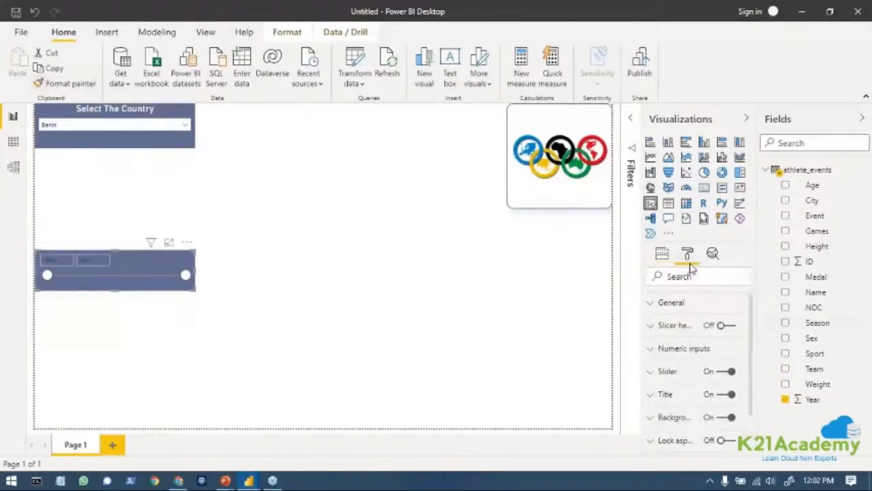
left_click(651, 307)
scroll(733, 398, "down", 4)
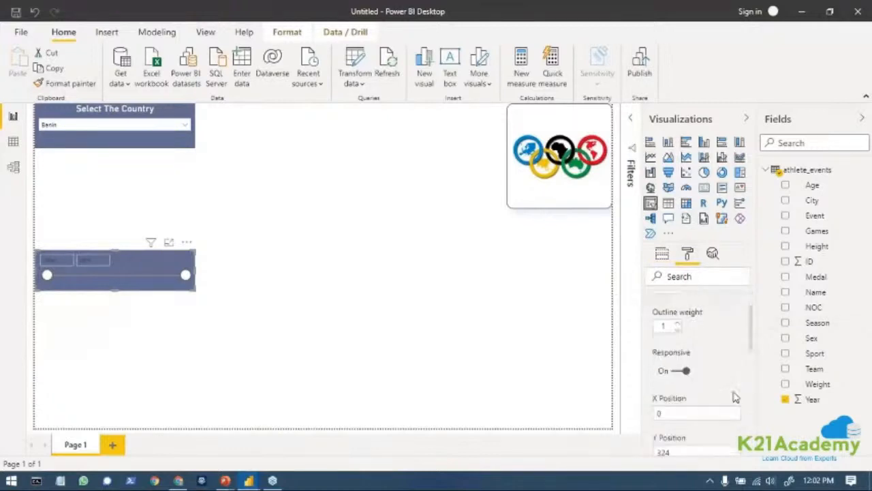
scroll(735, 397, "down", 5)
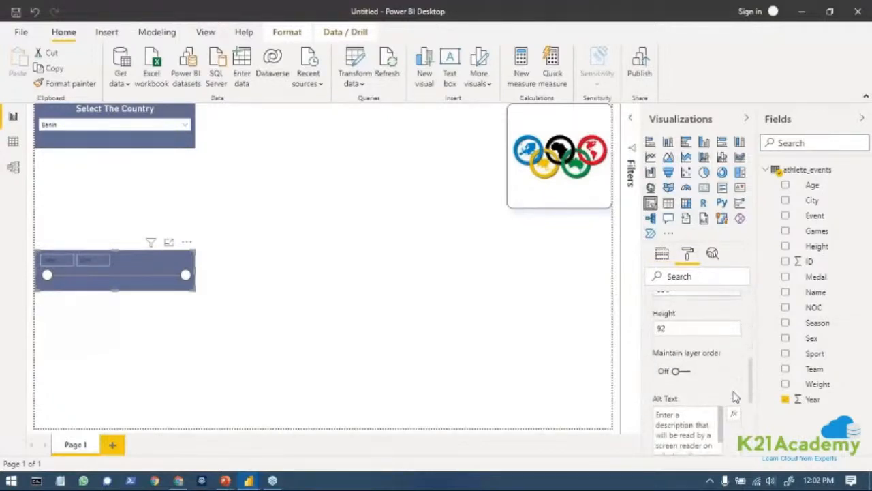
scroll(722, 375, "up", 9)
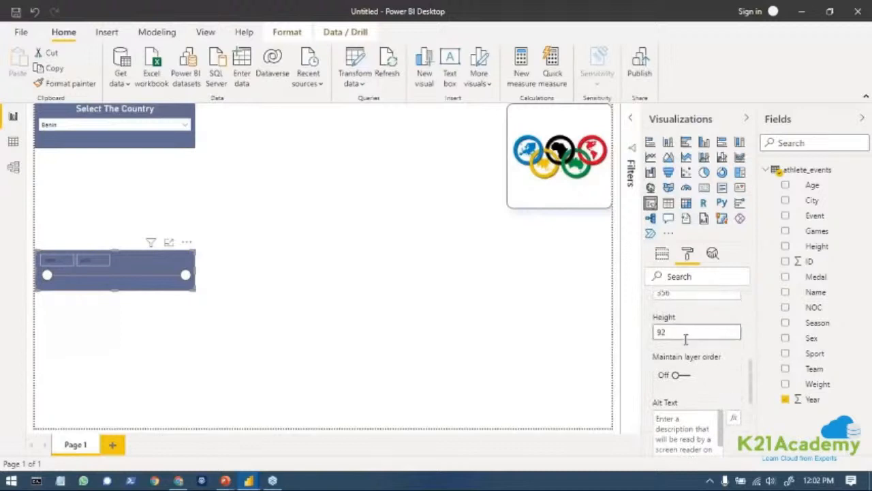
left_click(652, 304)
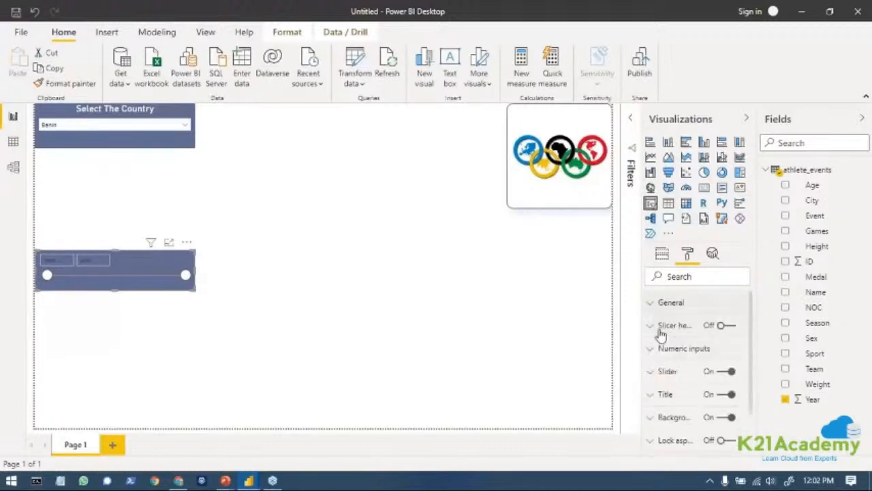
left_click(653, 327)
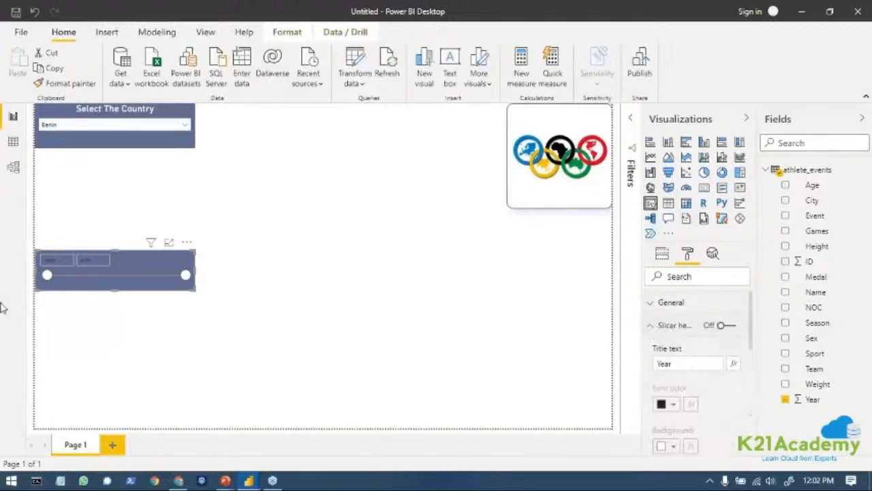
left_click(655, 327)
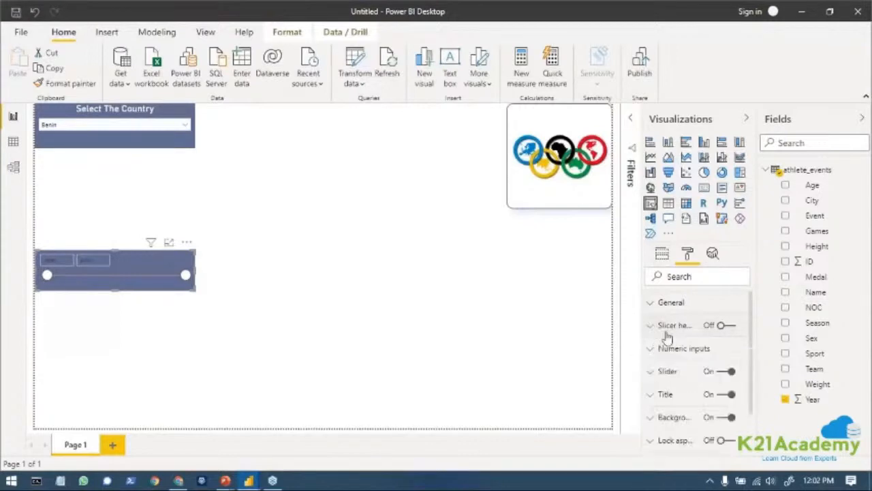
Format the Year slicer's numeric inputs with a white font color and a text size of 12 pt.
left_click(652, 349)
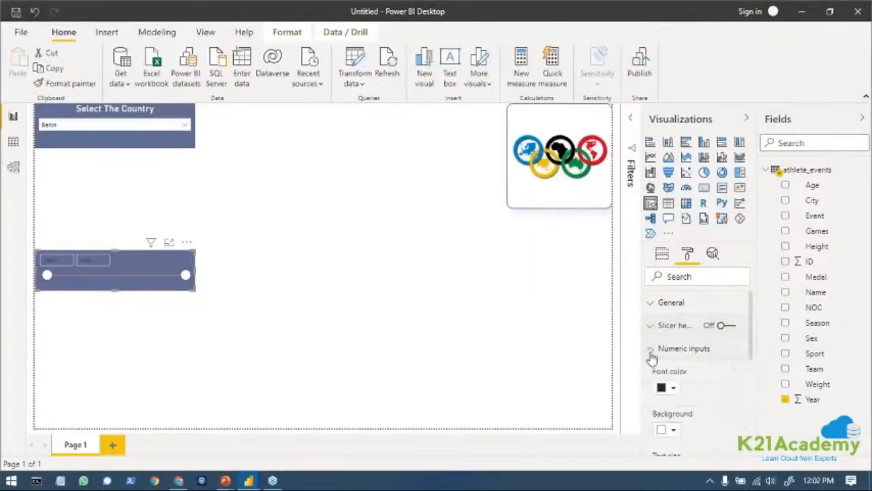
scroll(674, 347, "down", 1)
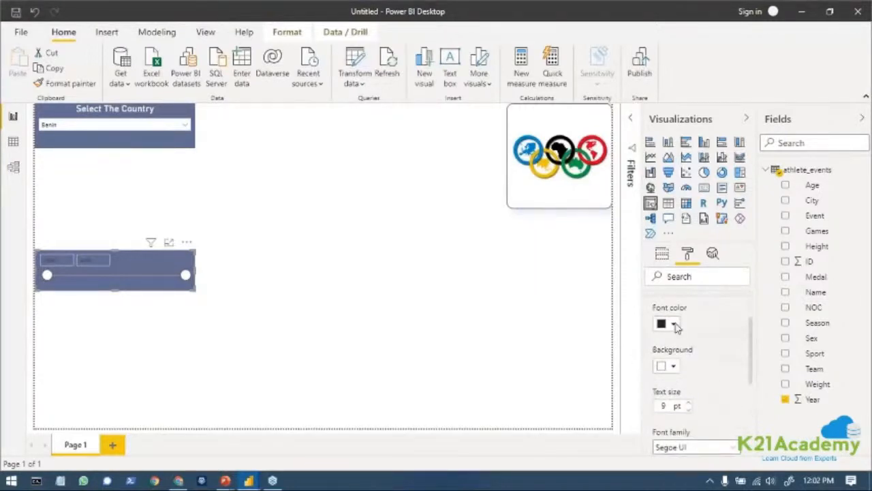
left_click(673, 325)
left_click(672, 118)
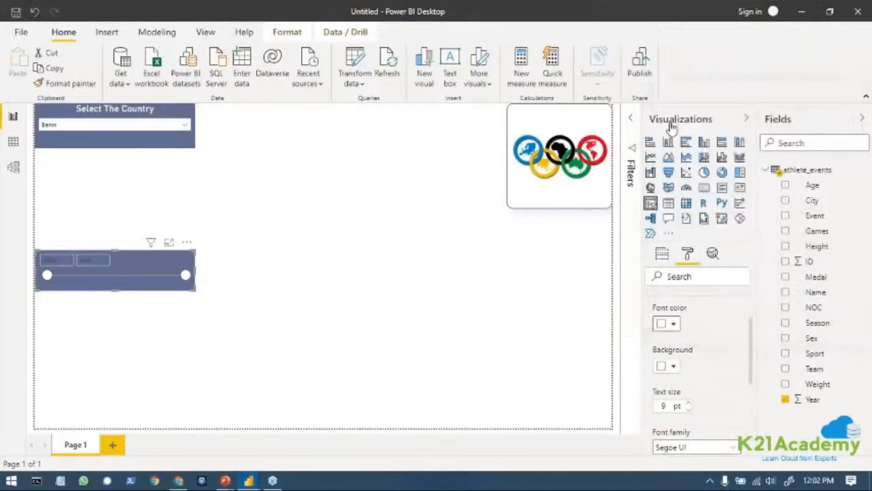
left_click(676, 370)
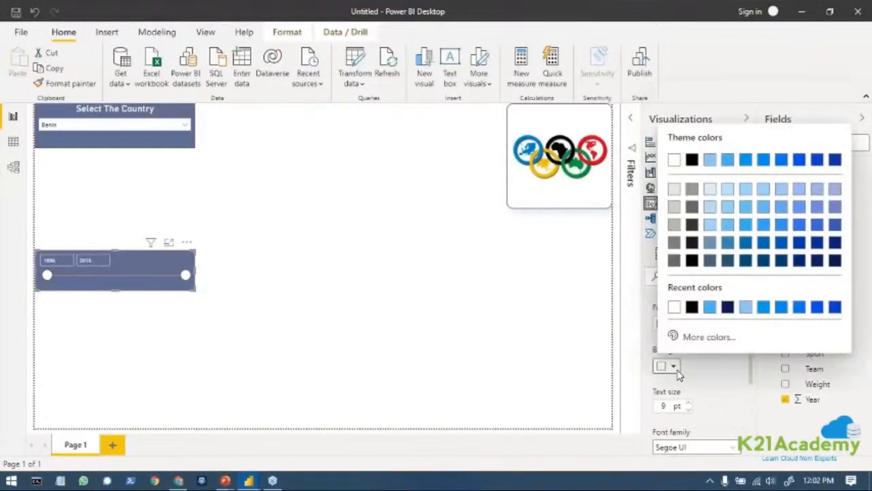
left_click(689, 412)
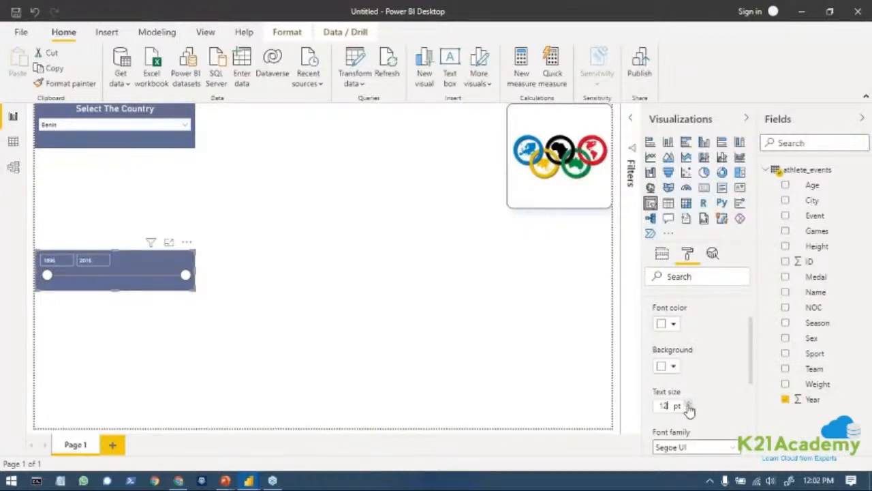
left_click(688, 403)
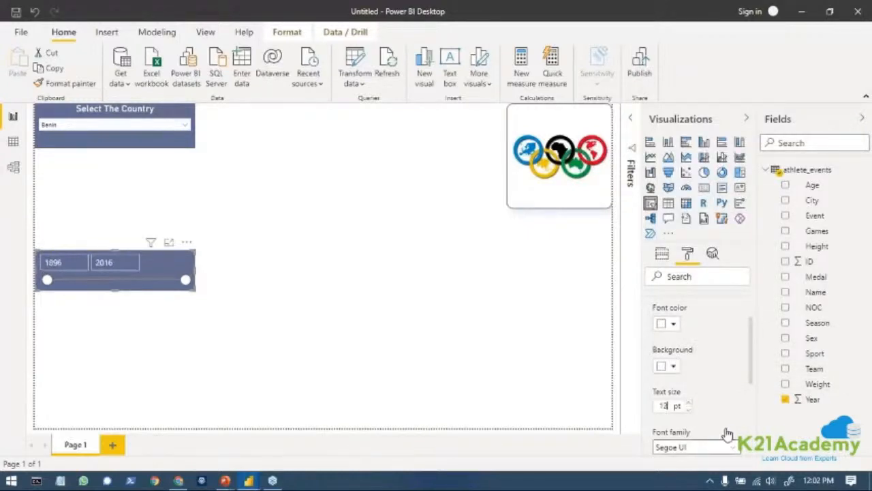
Give the Year slicer the title text "Year".
scroll(725, 431, "down", 2)
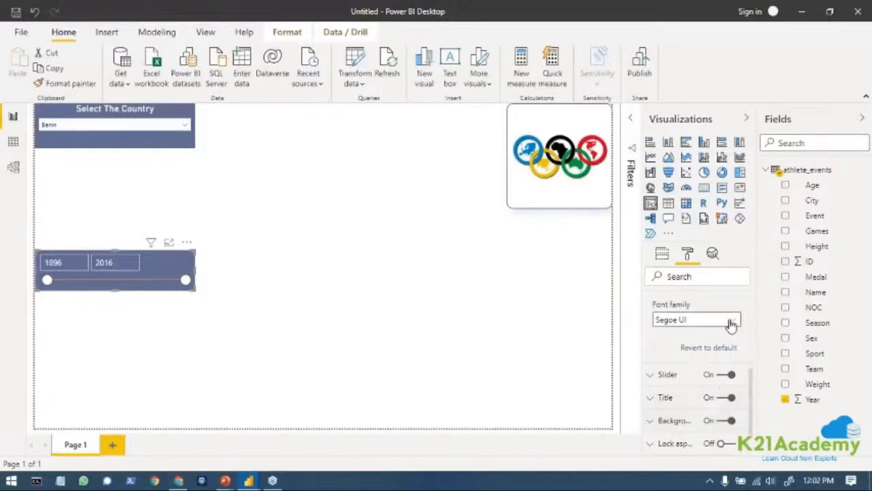
scroll(679, 400, "down", 1)
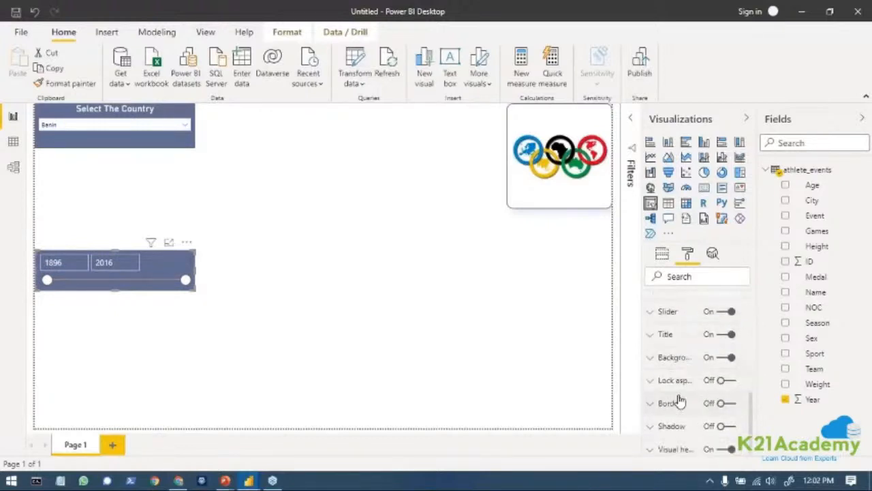
left_click(657, 335)
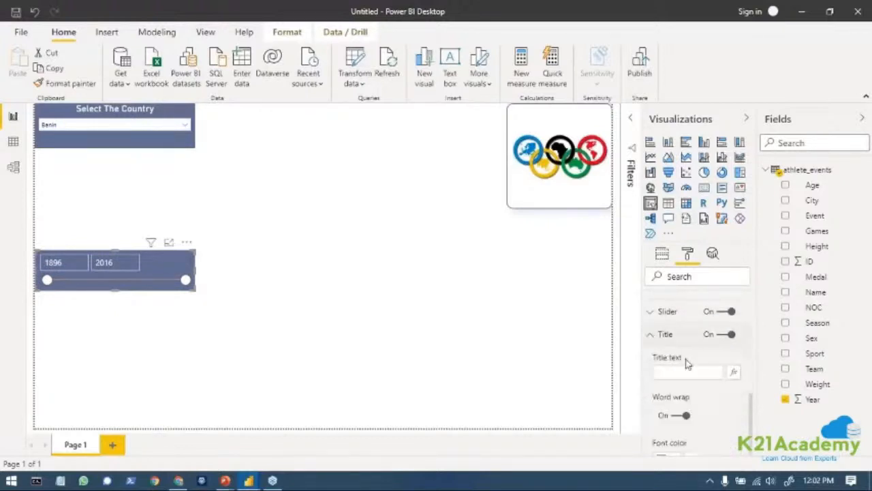
left_click(694, 373)
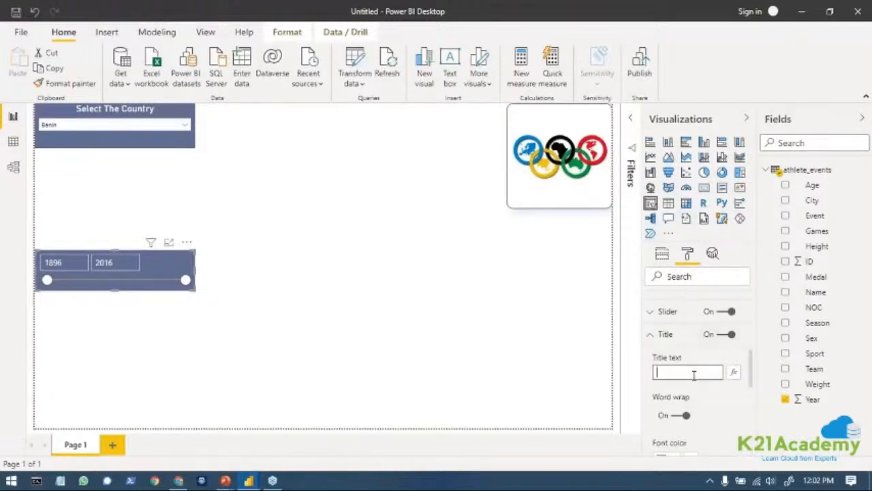
type("Year")
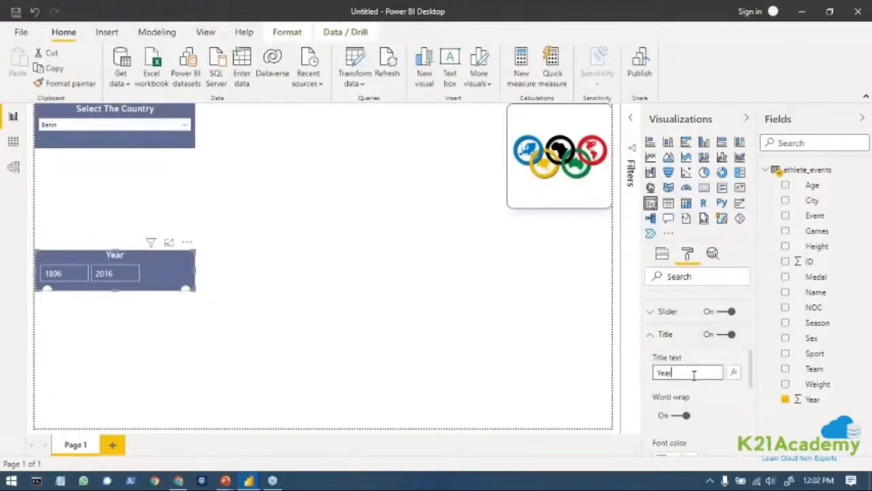
Turn on the border and the shadow for the Year slicer.
scroll(718, 415, "down", 1)
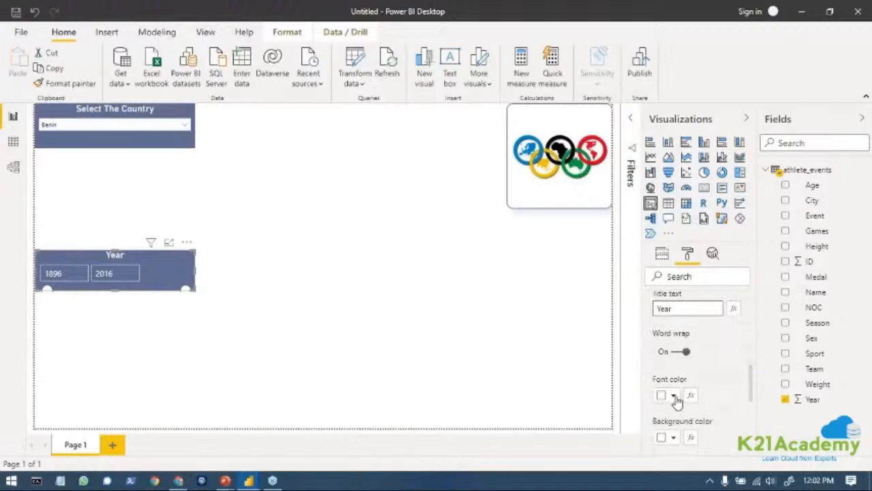
scroll(749, 439, "down", 1)
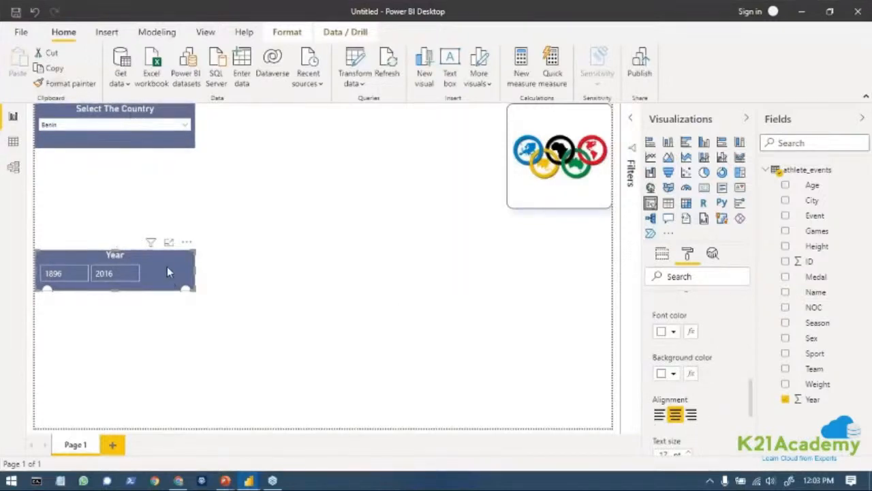
scroll(724, 358, "down", 3)
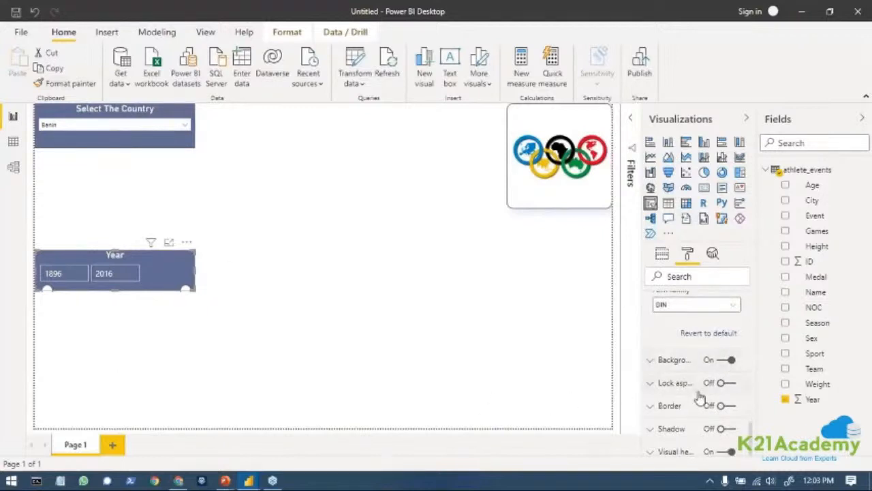
left_click(725, 406)
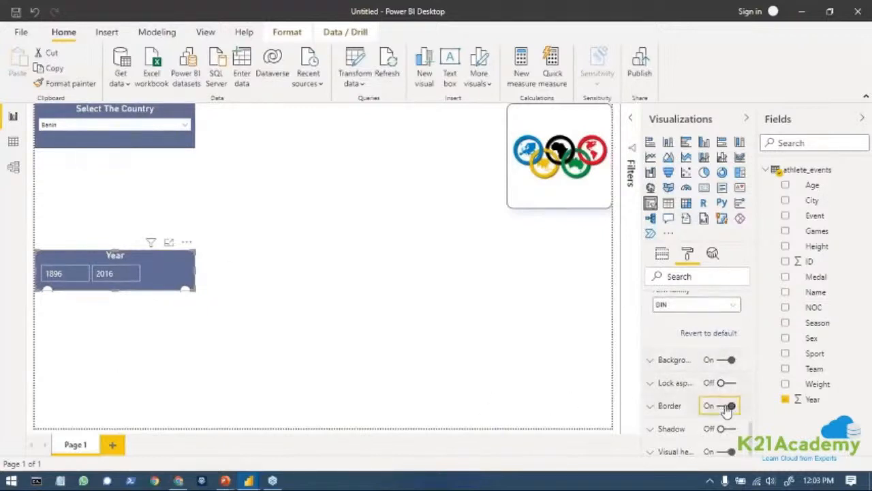
left_click(724, 429)
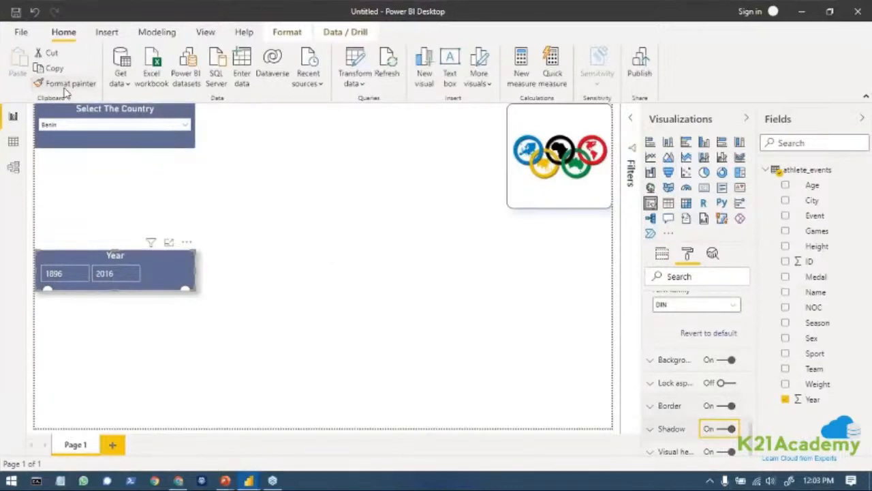
Try to copy the Year slicer's formatting onto the country slicer with Format Painter.
left_click(173, 275)
left_click(50, 72)
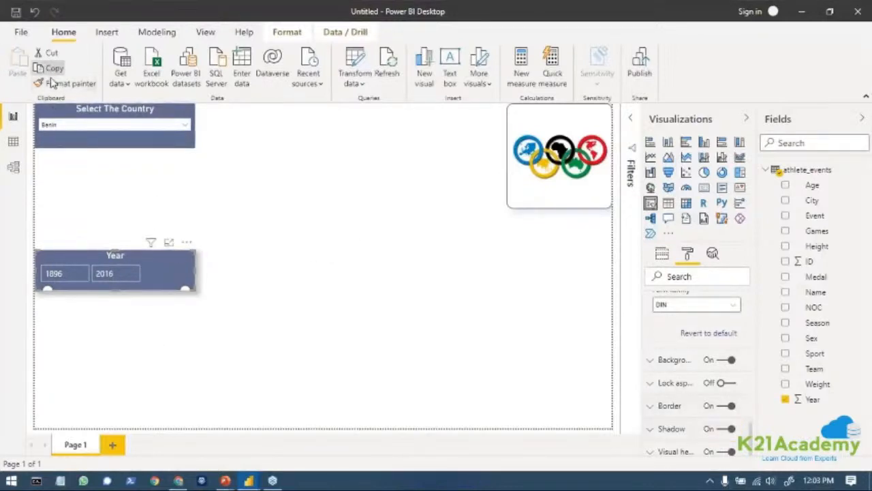
left_click(53, 83)
left_click(116, 125)
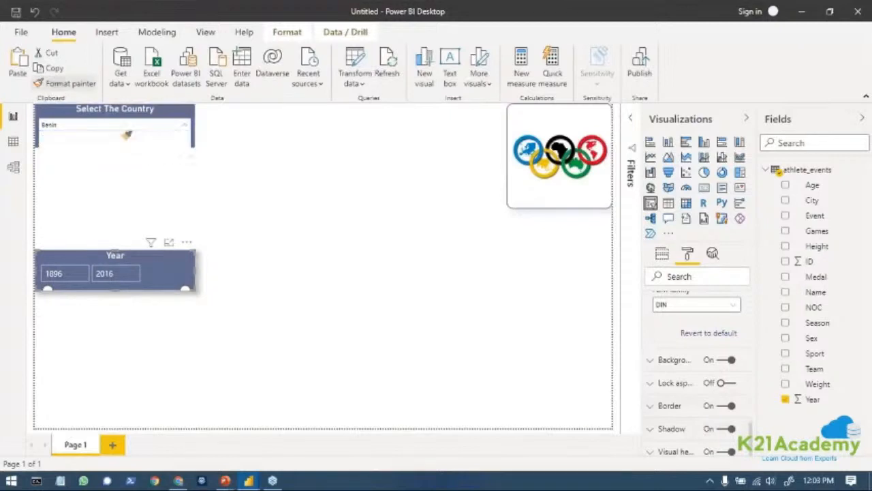
left_click(401, 306)
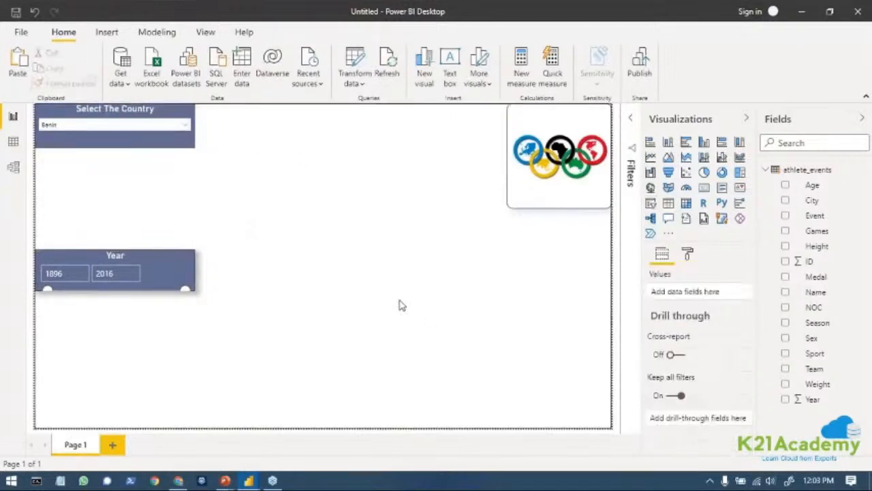
Turn on the border and the shadow for the country slicer.
left_click(170, 145)
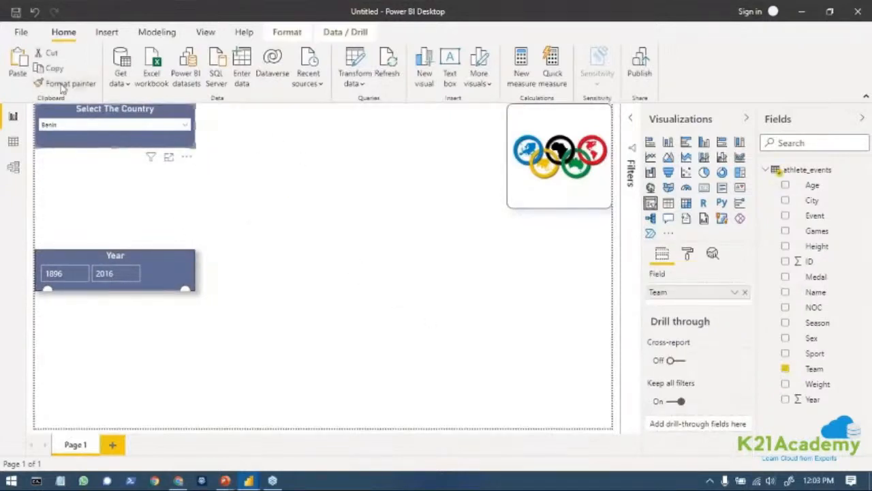
left_click(108, 145)
left_click(688, 253)
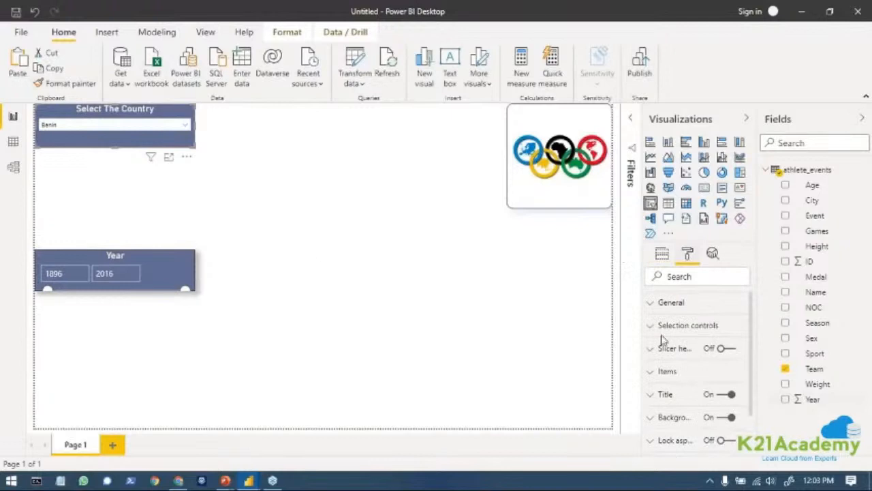
scroll(686, 443, "down", 2)
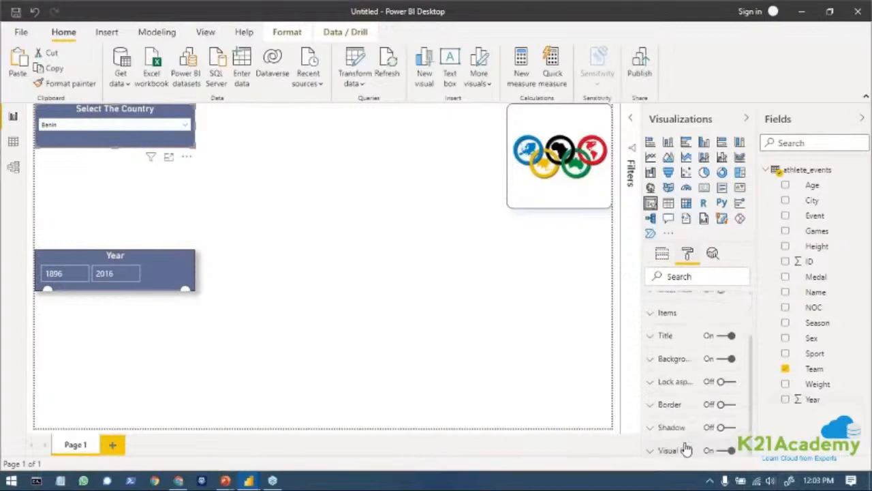
left_click(727, 404)
left_click(724, 425)
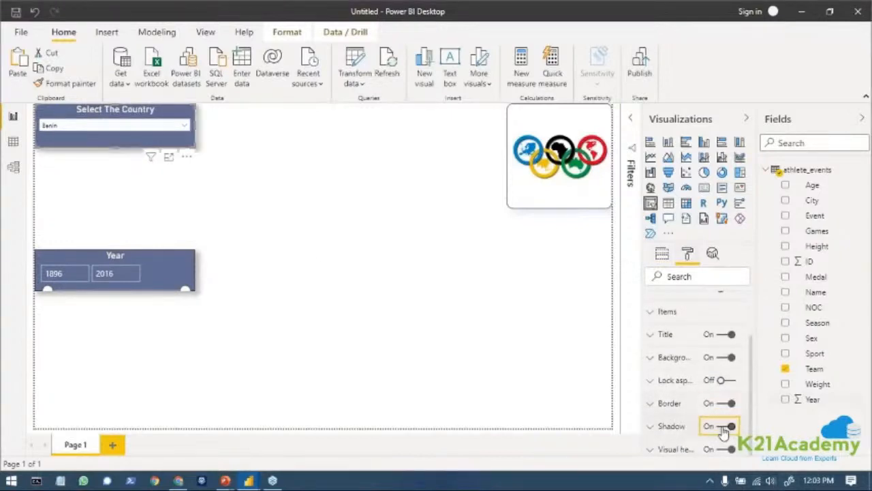
Move the Year slicer up toward the country slicer and make its frame taller so the whole range slider fits.
left_click(439, 322)
left_click_drag(181, 267, 181, 226)
left_click_drag(115, 250, 117, 267)
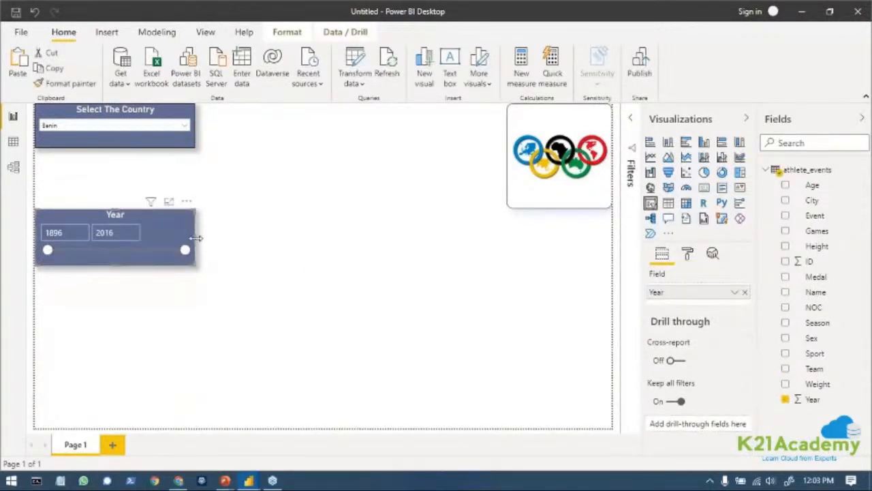
Narrow the Year slicer and the country slicer to the same width.
left_click_drag(197, 238, 168, 246)
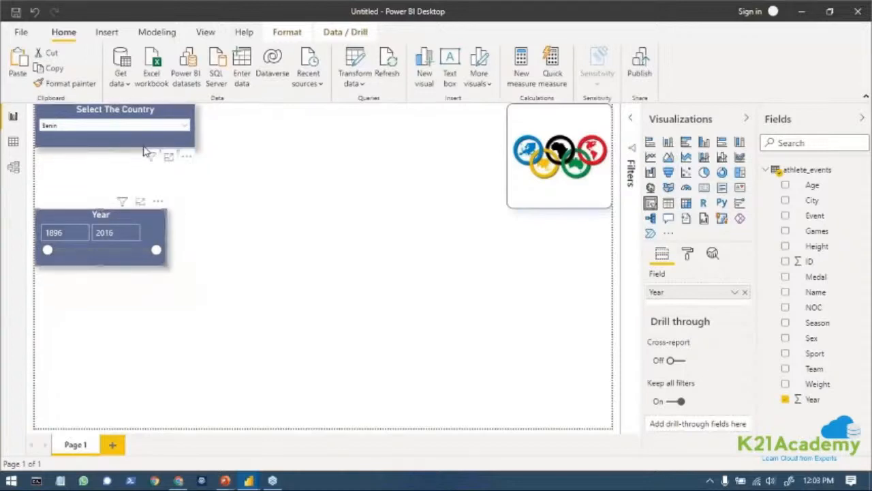
left_click(188, 141)
left_click_drag(196, 127, 166, 134)
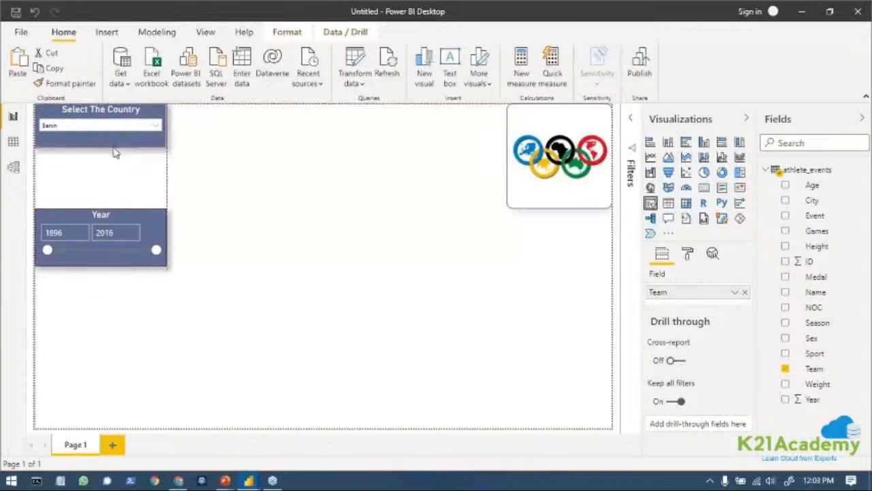
Shift the country slicer slightly down from the page's upper edge and place the Year slicer close beneath it.
left_click_drag(112, 149, 113, 157)
left_click_drag(144, 270, 145, 232)
left_click(266, 270)
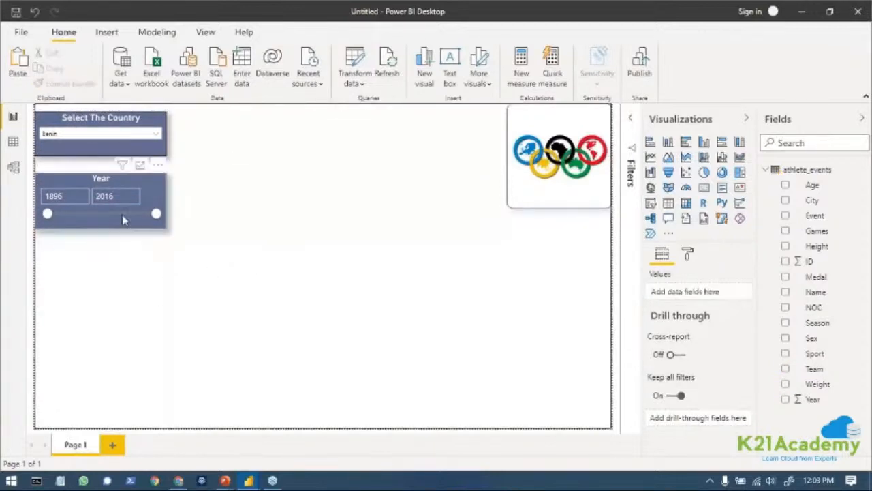
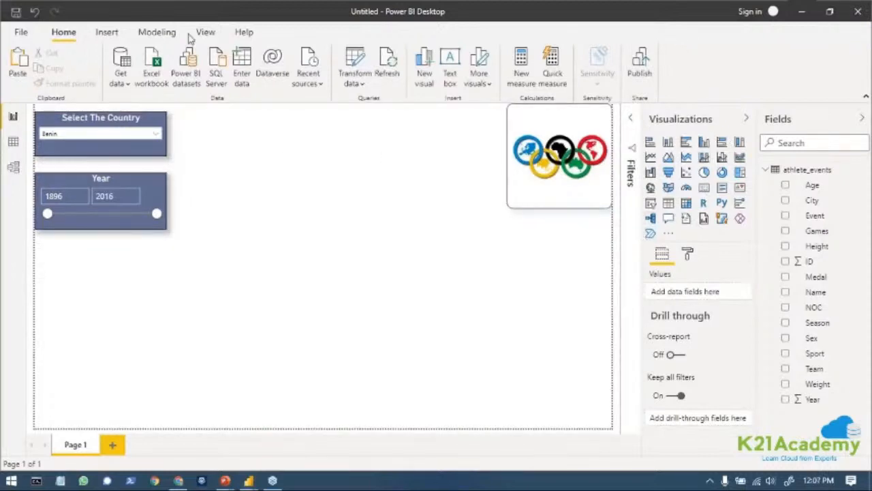
Insert a hexagon shape beside the country slicer and resize it to about 215 wide by 174 high.
left_click(103, 34)
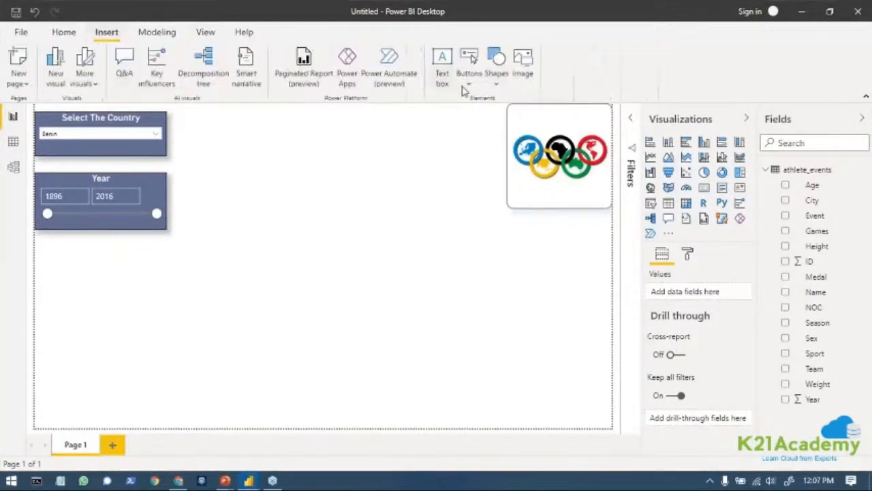
left_click(496, 80)
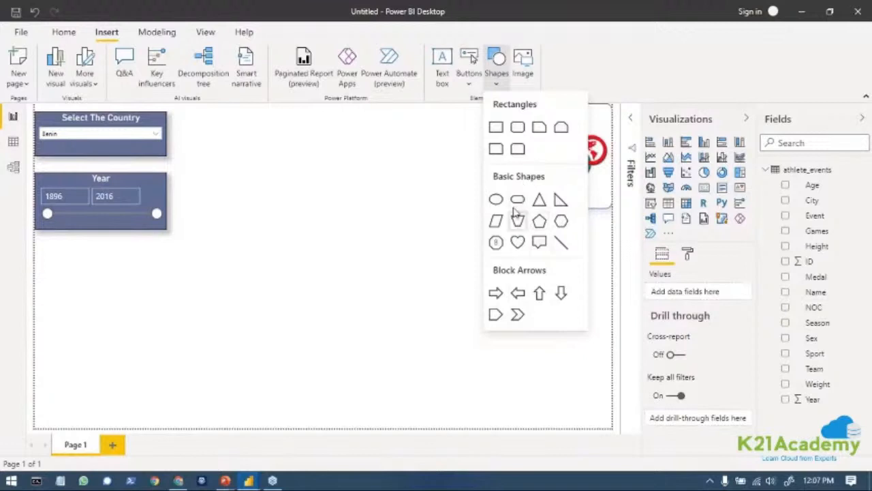
left_click(560, 225)
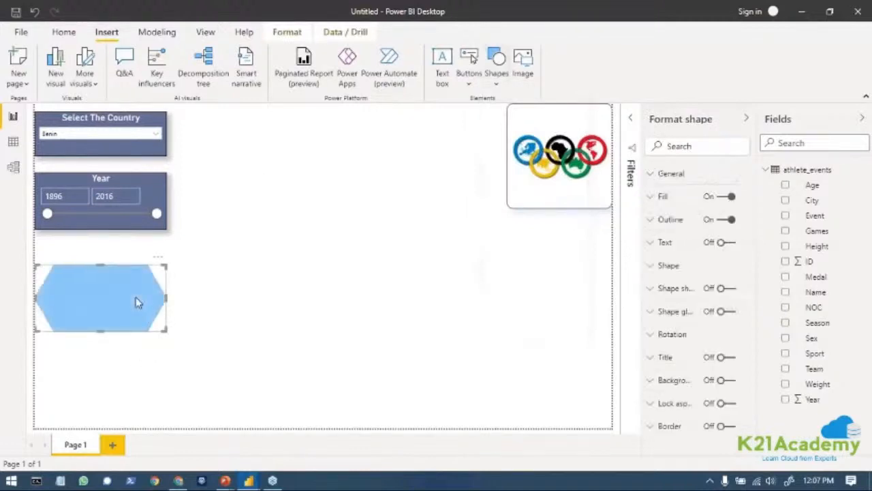
left_click_drag(135, 290, 309, 149)
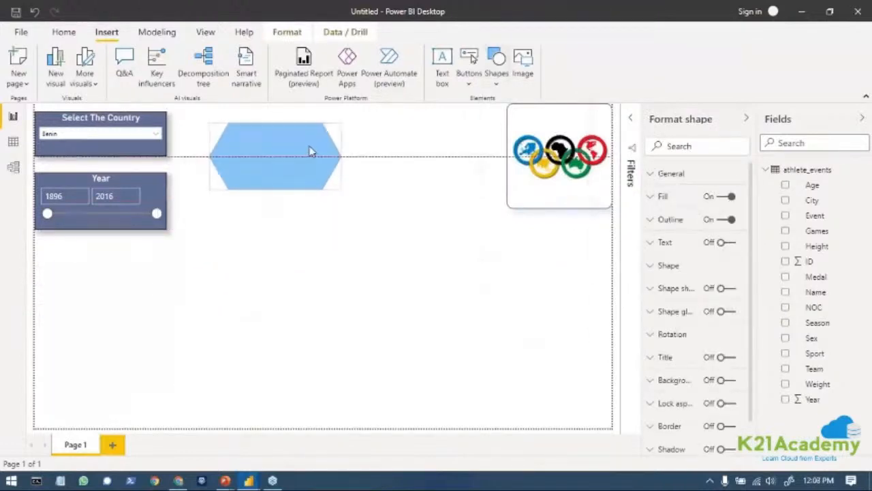
left_click_drag(340, 190, 308, 207)
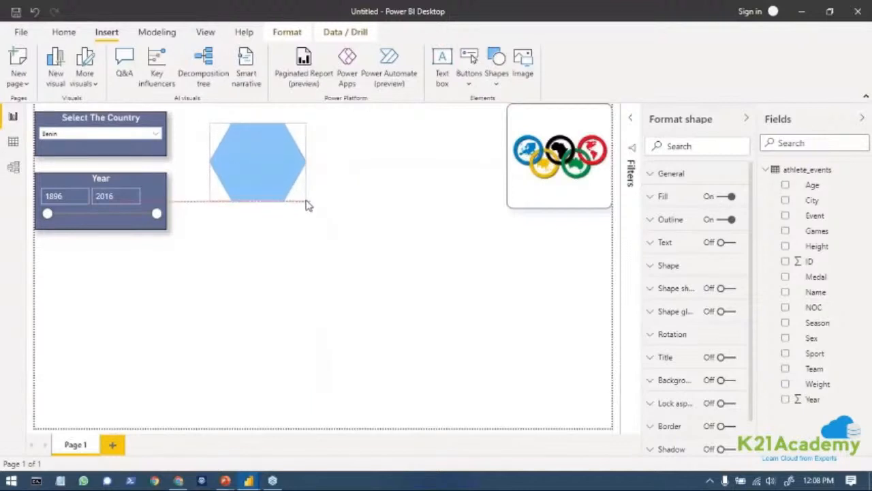
Set the country slicer to Acipactli.
left_click(76, 135)
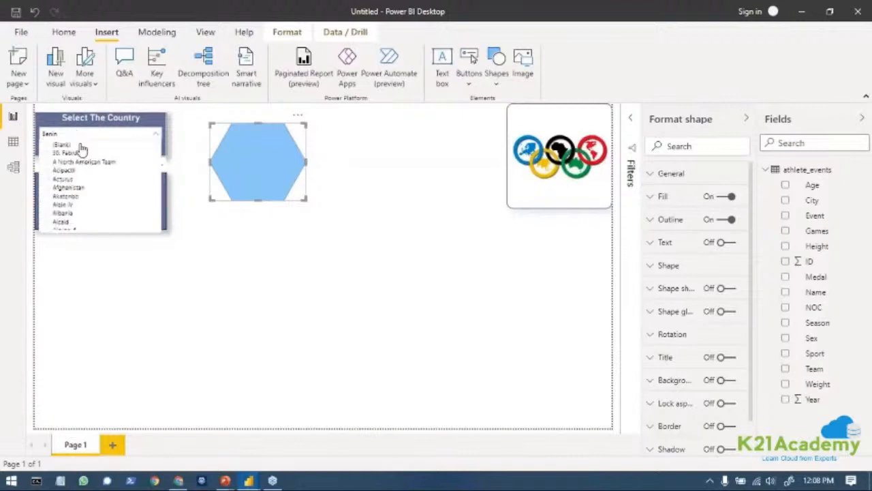
left_click(74, 170)
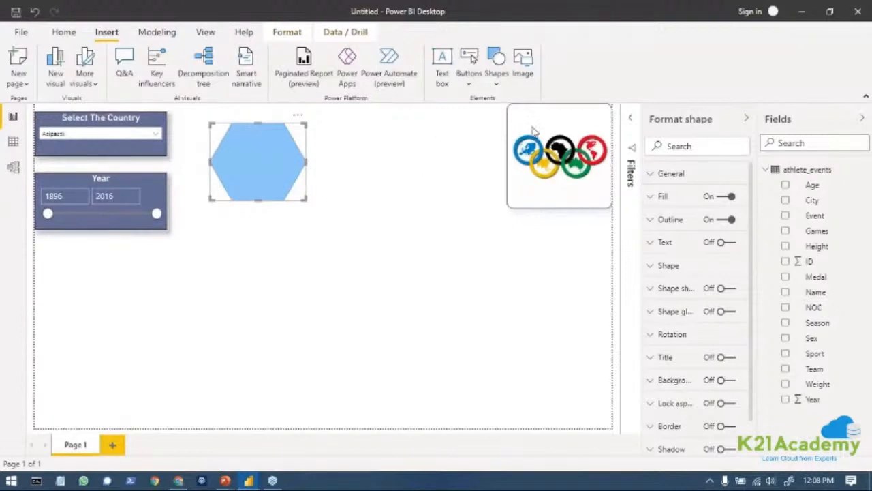
left_click(270, 162)
left_click(270, 161)
left_click(746, 118)
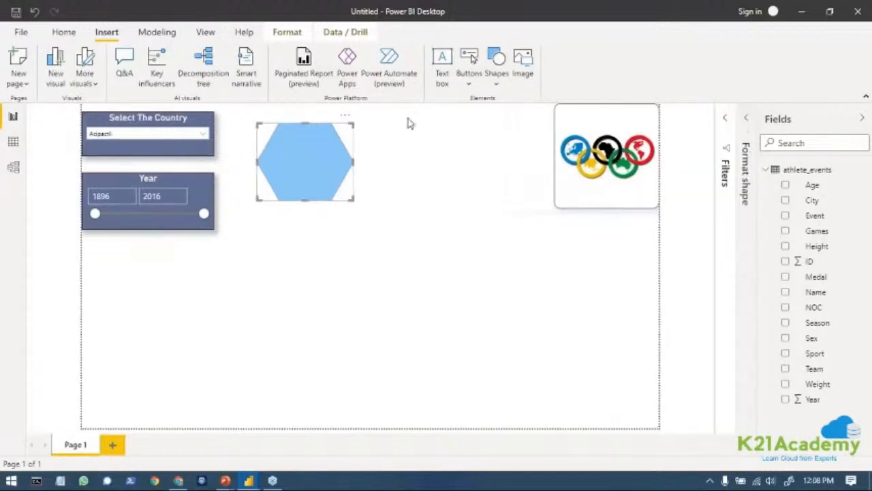
Add a card visual to the page and place it directly beneath the hexagon.
left_click(572, 258)
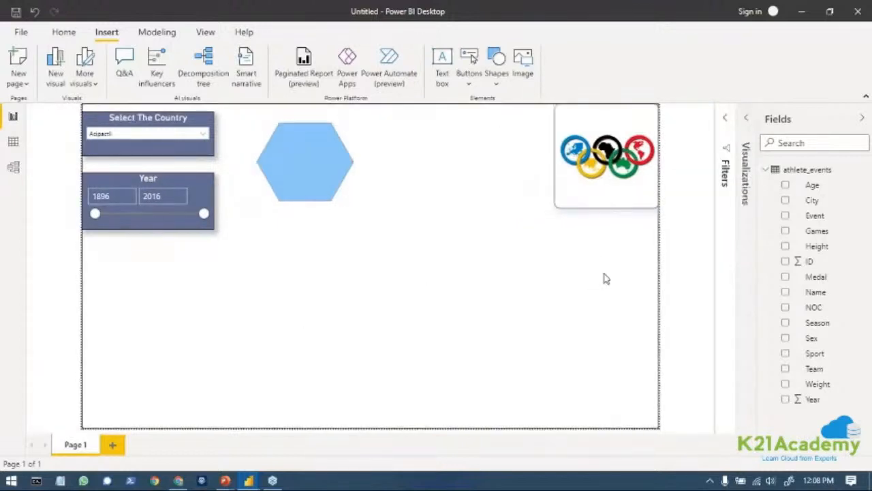
left_click(747, 117)
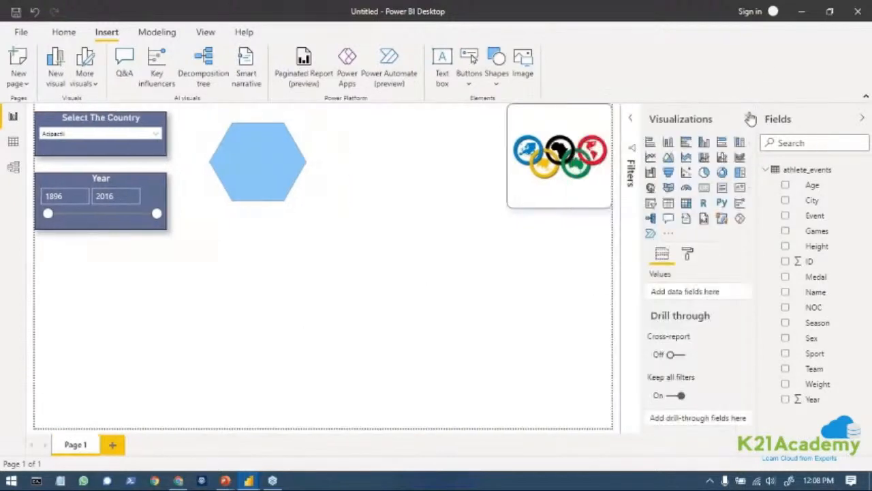
left_click(705, 190)
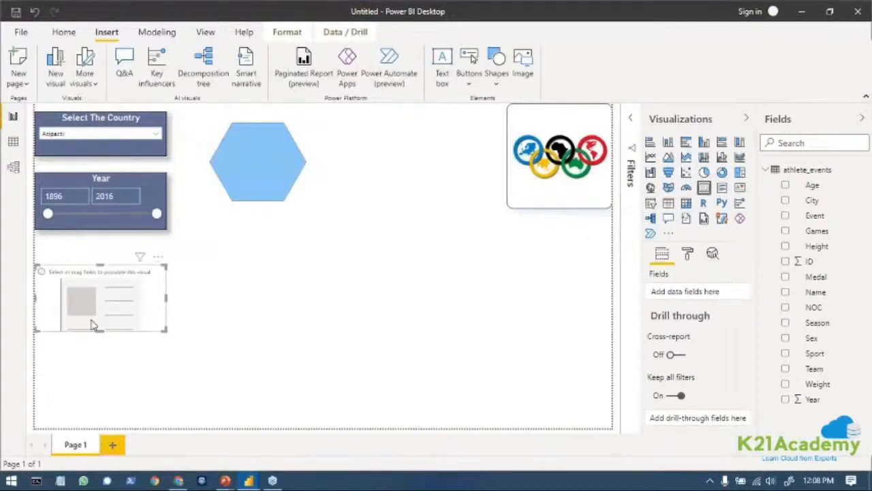
left_click_drag(133, 305, 250, 178)
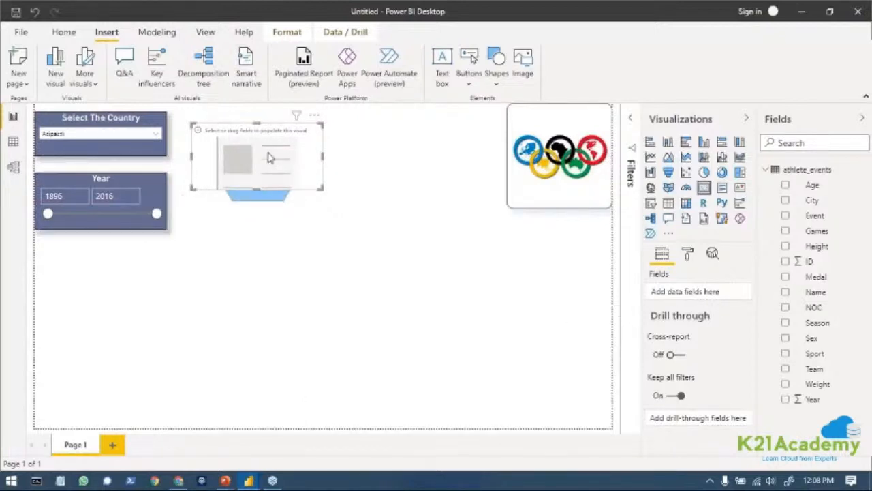
left_click_drag(259, 160, 277, 238)
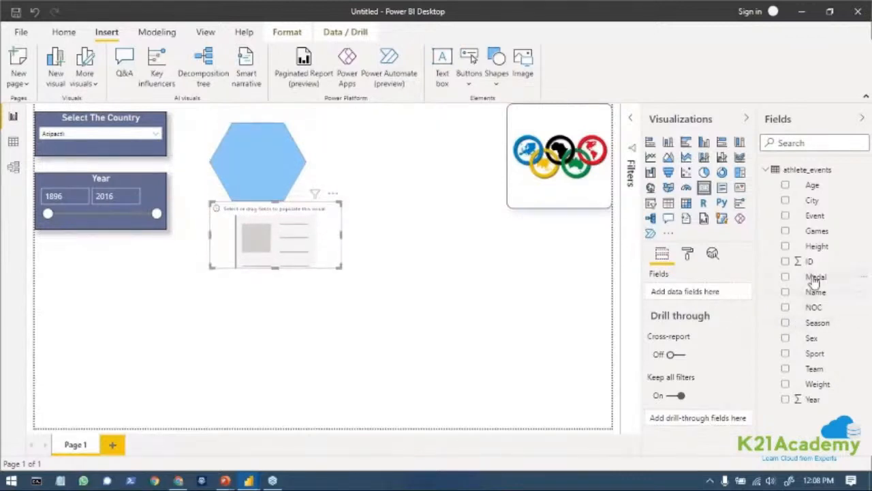
Add the Medal field to the card, set the country slicer to (Blank), and summarize Medal by Count.
left_click_drag(814, 278, 688, 293)
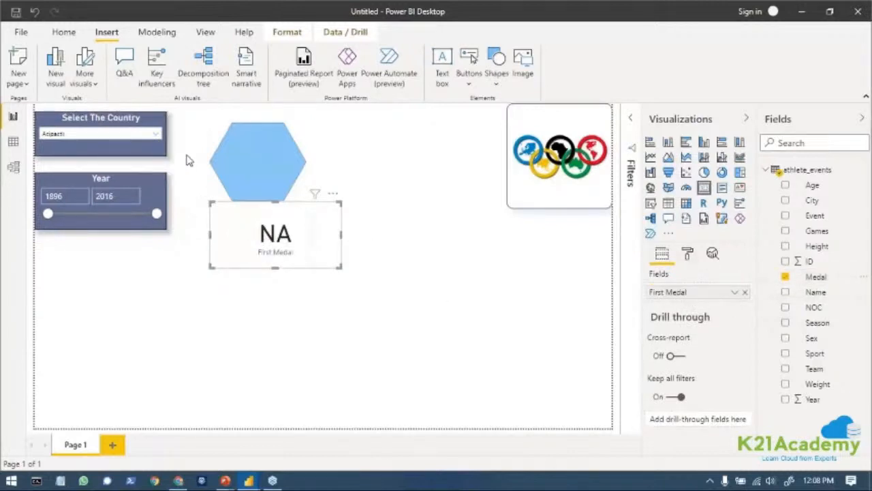
left_click(155, 133)
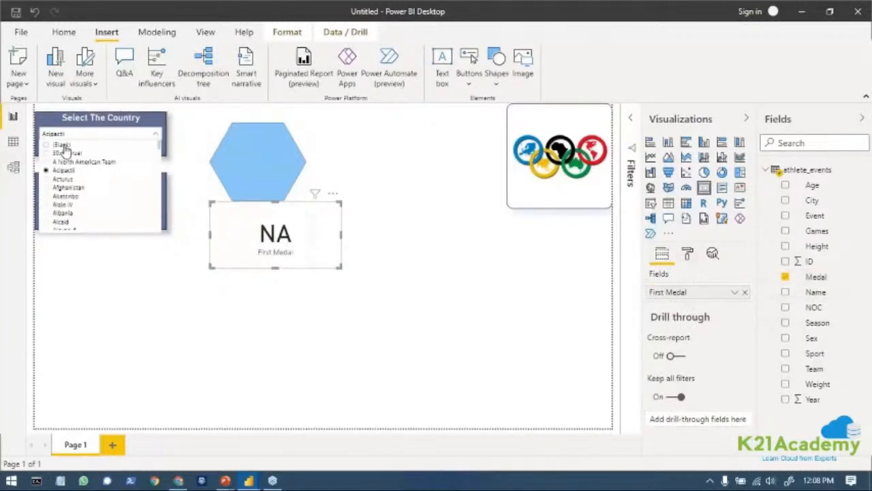
left_click(62, 145)
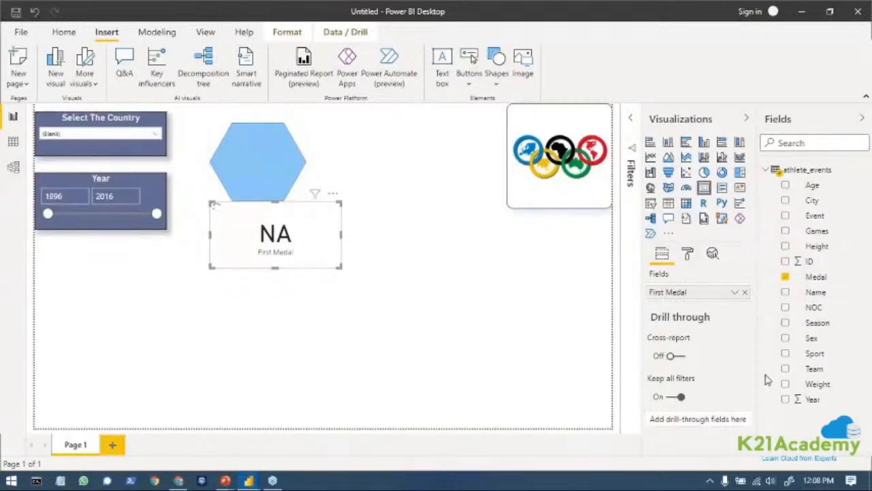
left_click(734, 292)
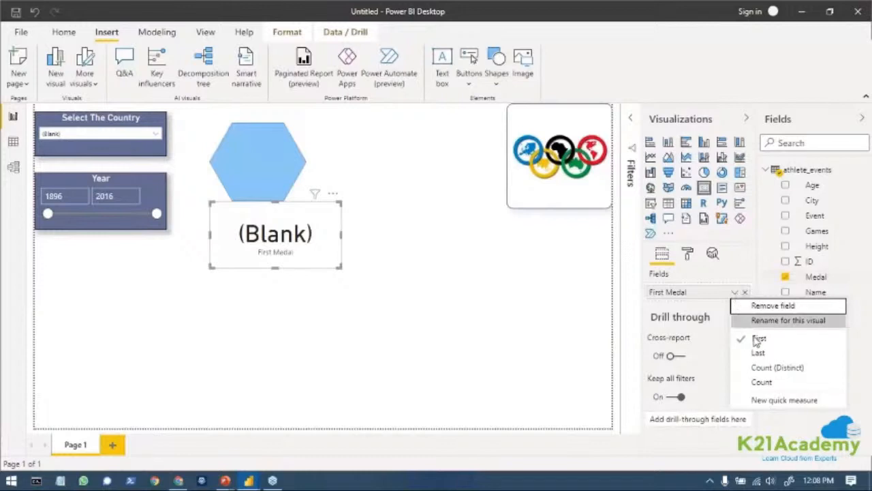
left_click(761, 382)
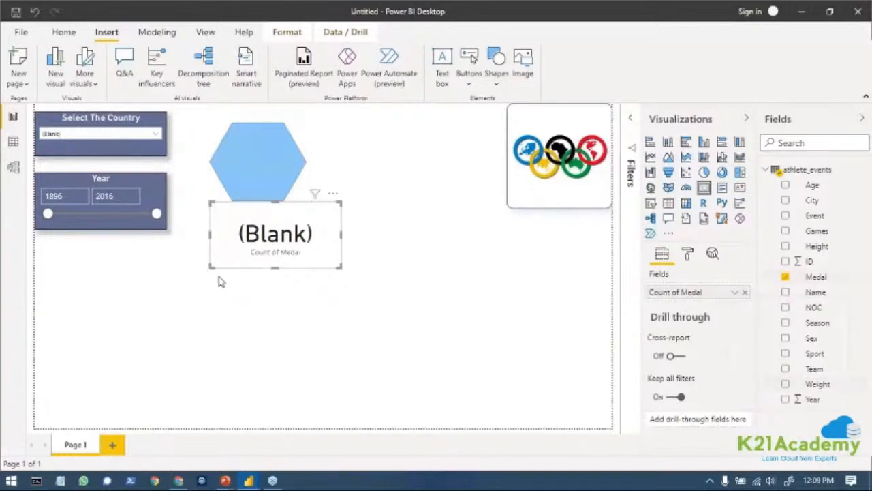
Set the country slicer to United States.
left_click(157, 134)
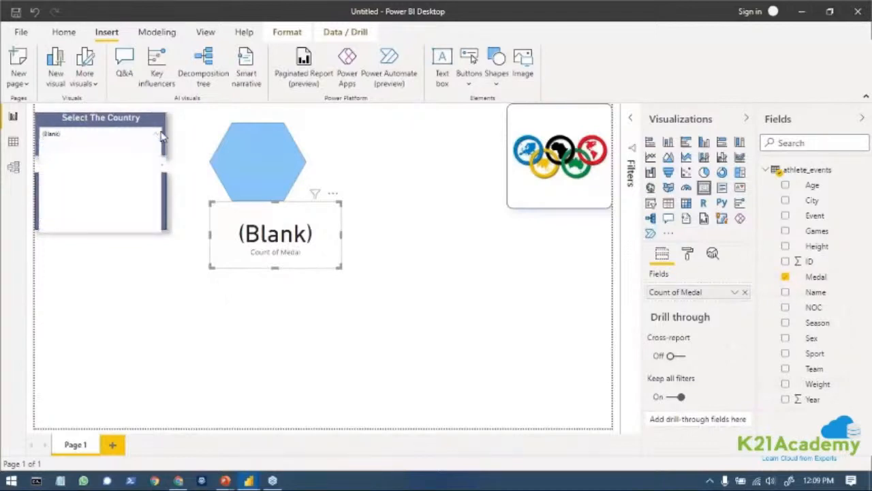
scroll(74, 219, "down", 5)
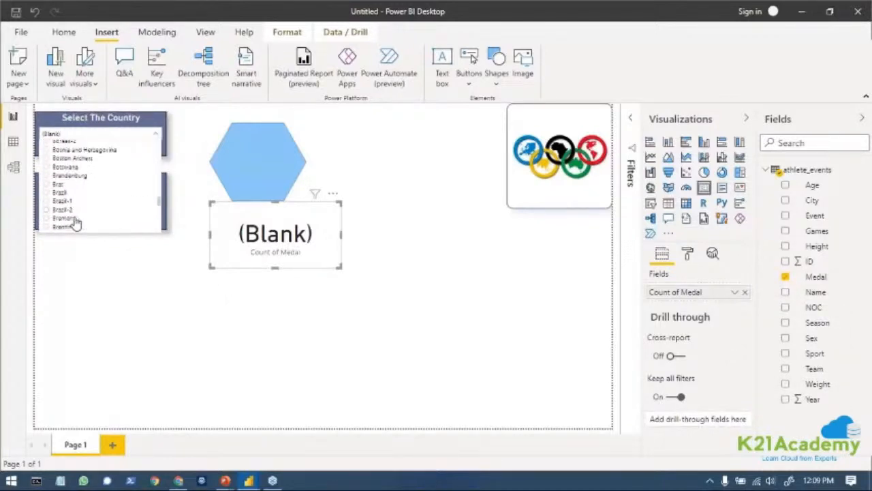
scroll(75, 225, "down", 6)
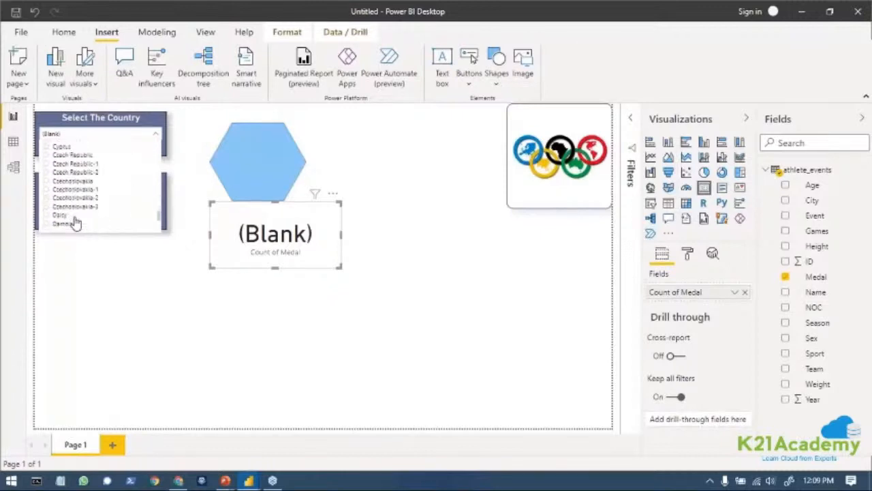
scroll(75, 223, "down", 8)
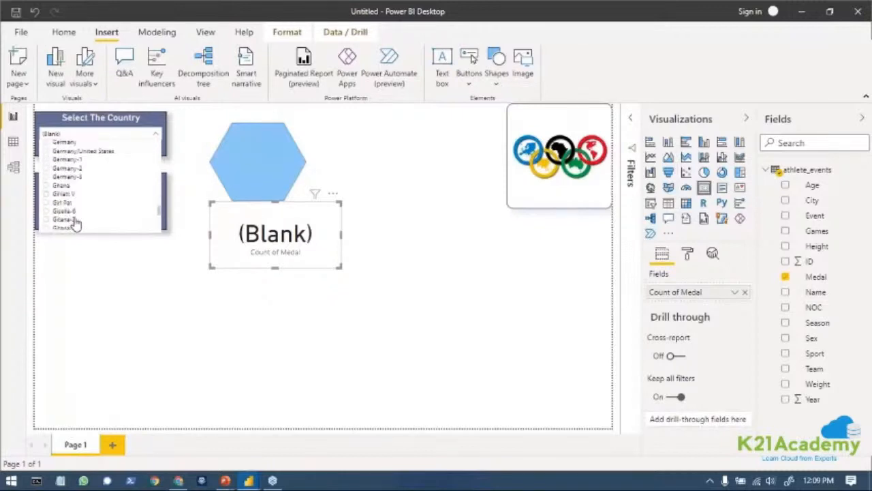
scroll(75, 224, "down", 8)
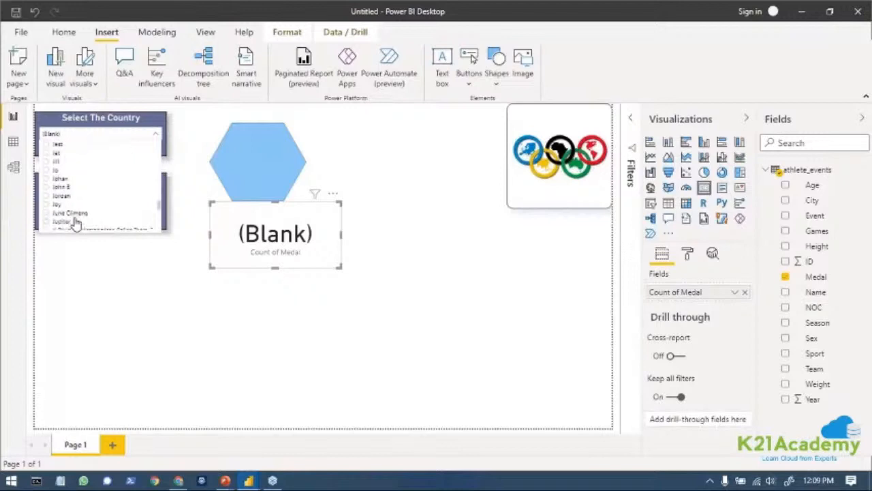
scroll(75, 223, "down", 8)
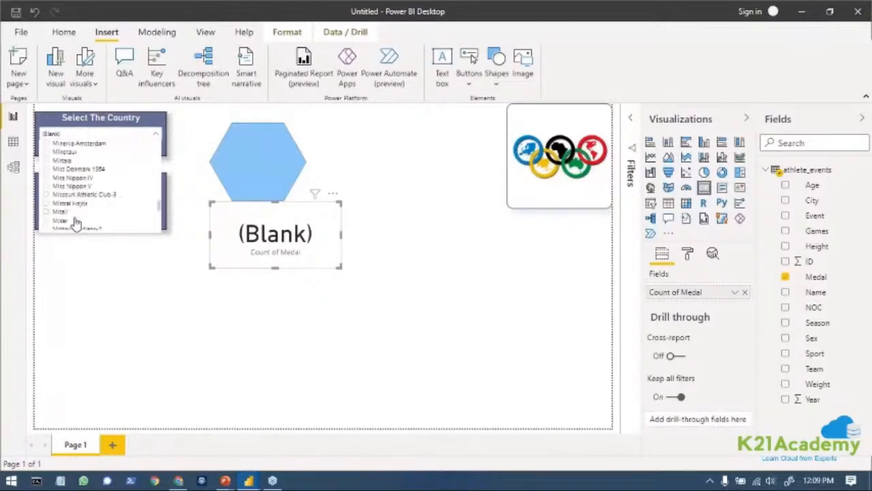
scroll(75, 224, "down", 5)
left_click_drag(158, 208, 152, 259)
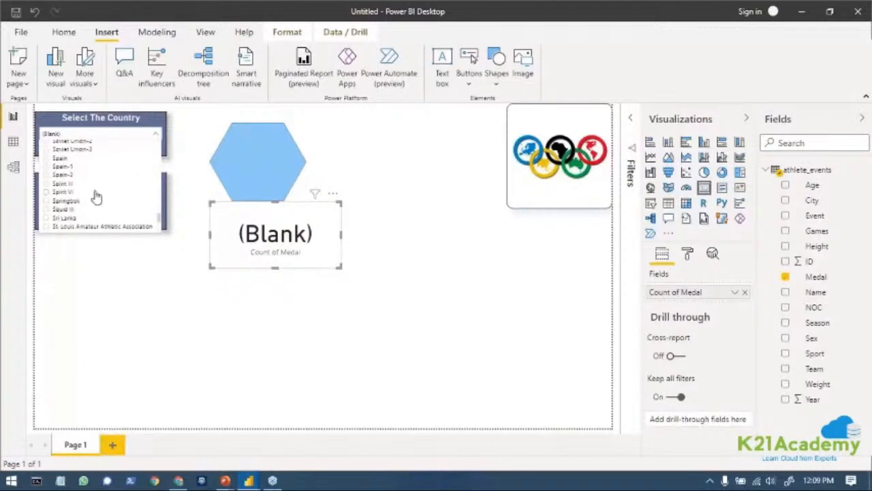
scroll(96, 198, "down", 10)
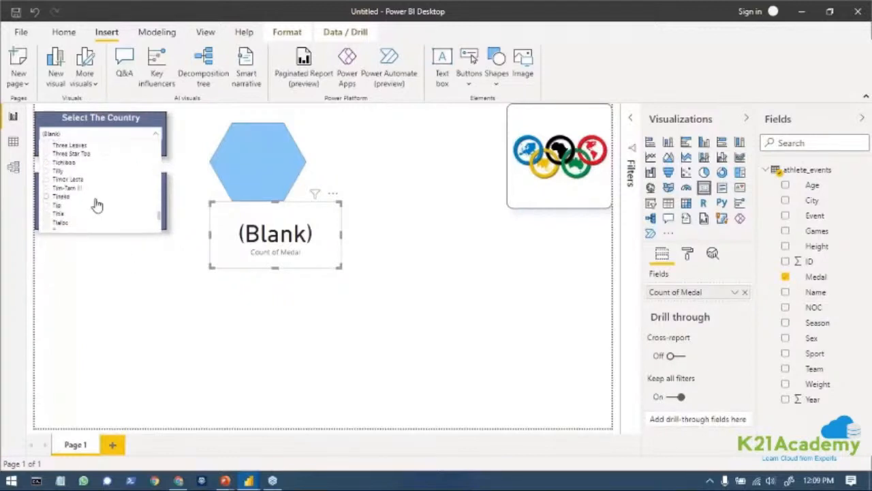
scroll(96, 202, "down", 10)
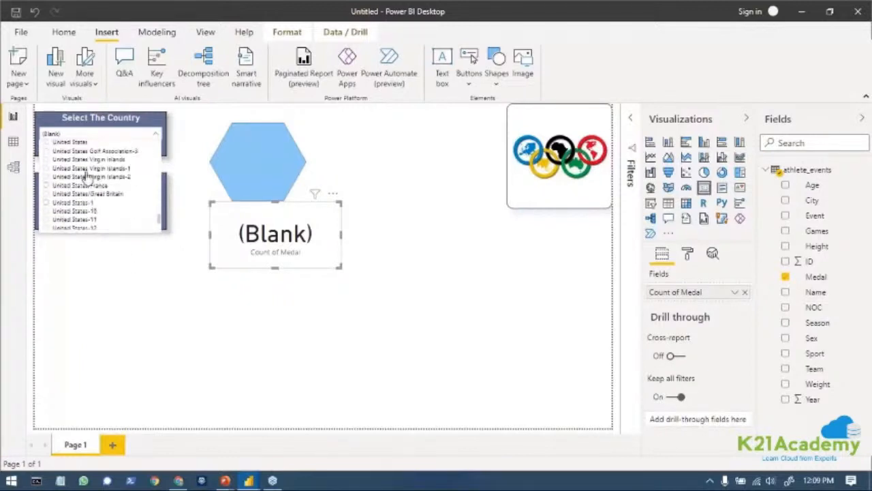
scroll(86, 175, "up", 3)
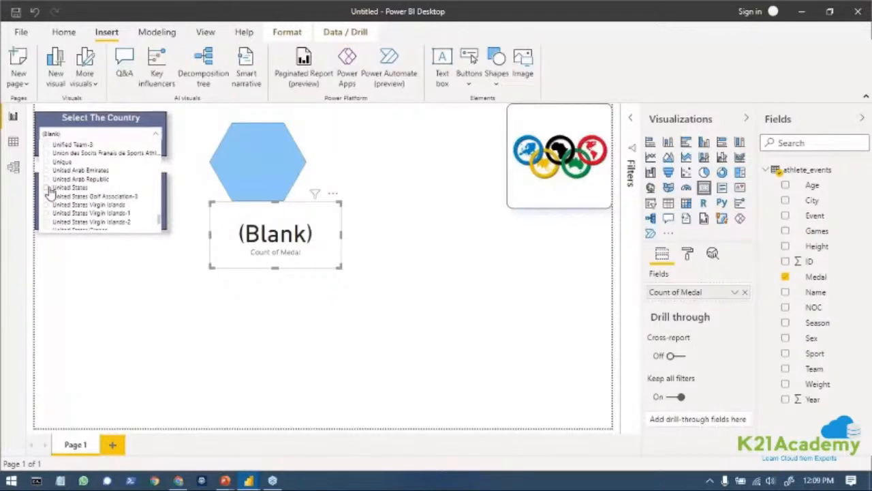
left_click(50, 188)
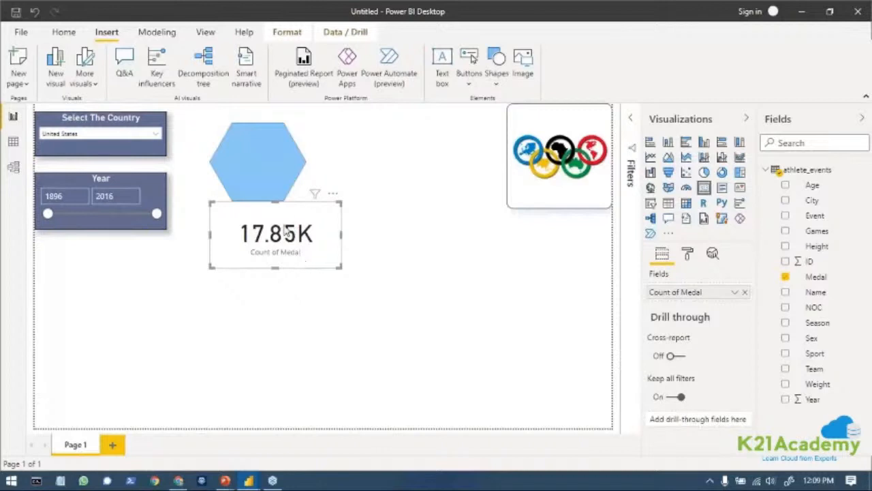
Check the hexagon's general and shape settings and turn on its title.
left_click(291, 139)
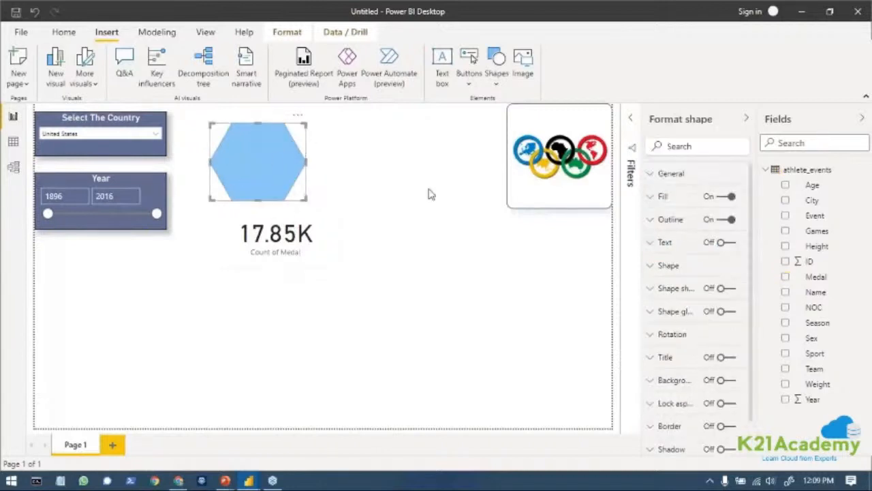
left_click(652, 175)
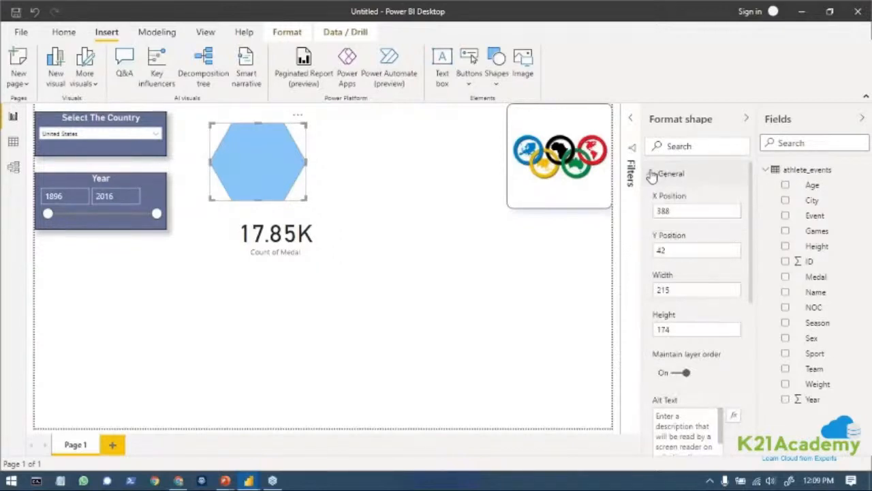
left_click(653, 175)
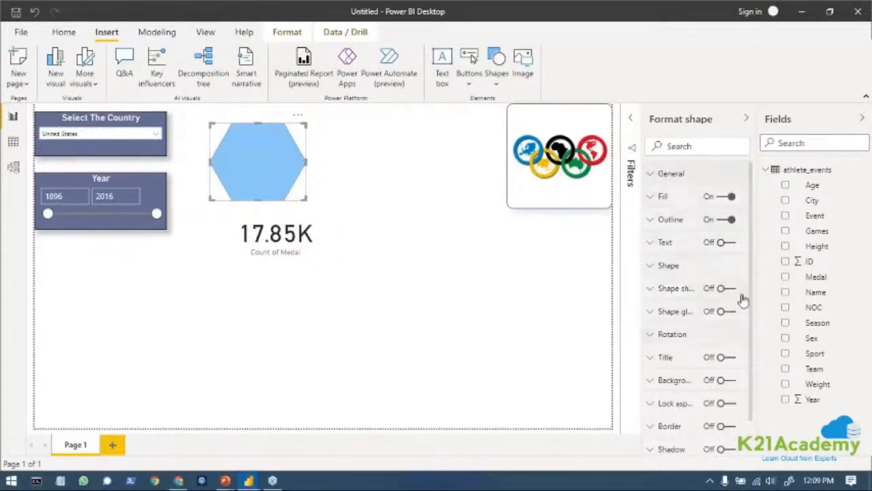
left_click(650, 266)
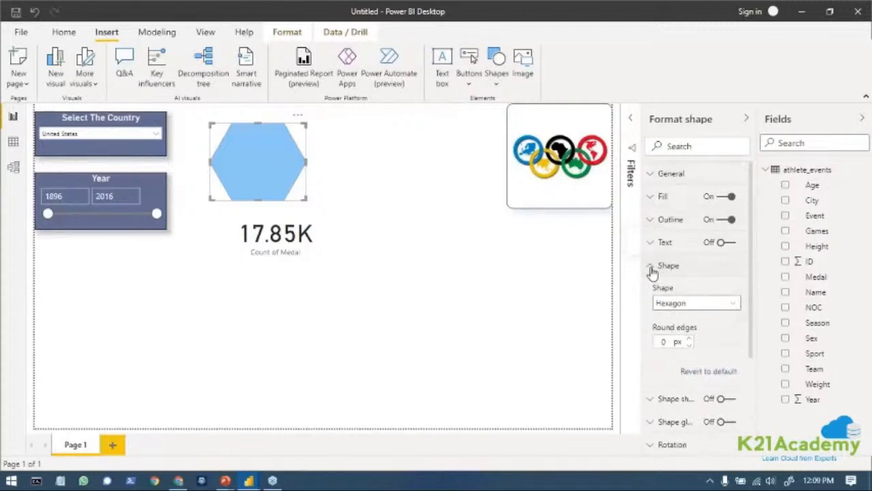
left_click(651, 269)
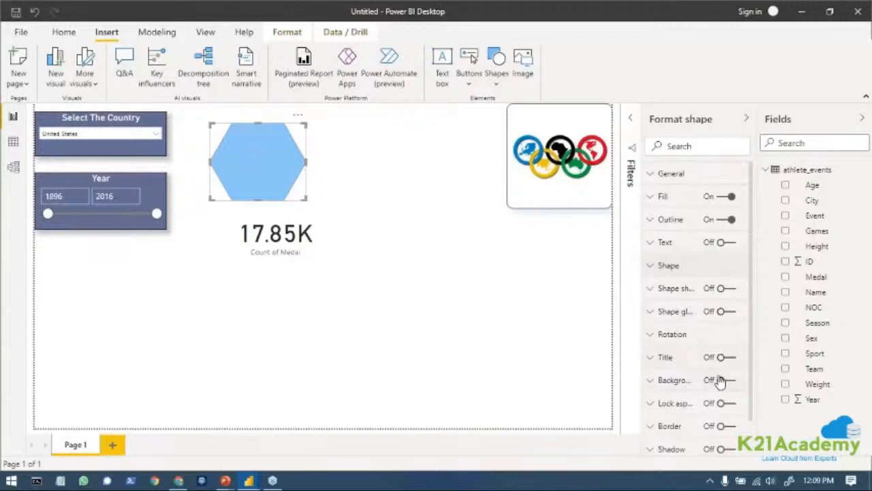
scroll(718, 379, "down", 2)
left_click(724, 314)
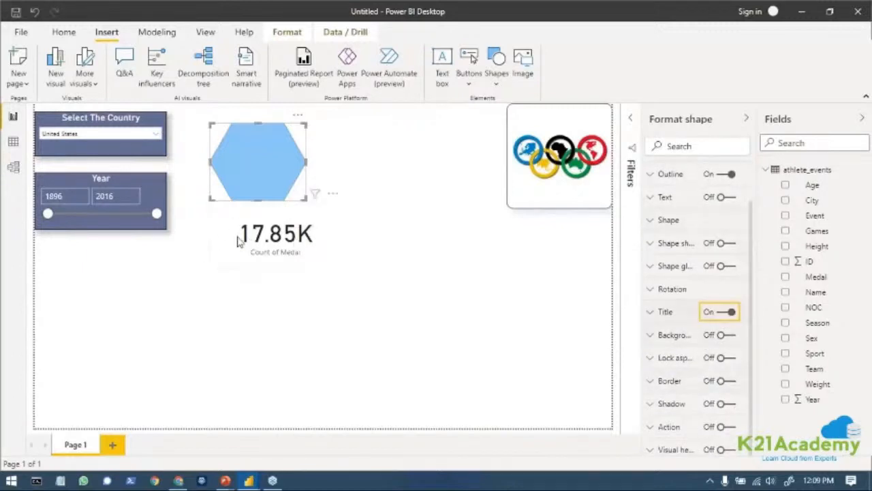
Try the title text GOLD on the hexagon, clear it and turn the title off.
left_click(656, 313)
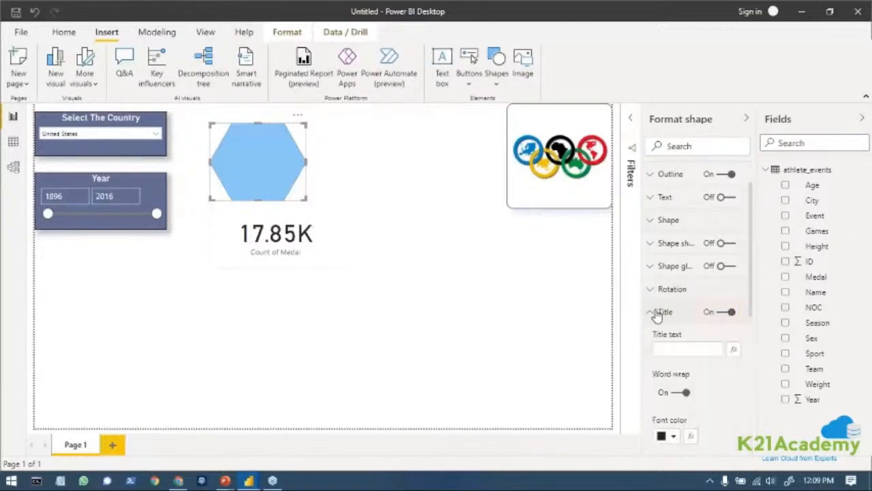
left_click(676, 347)
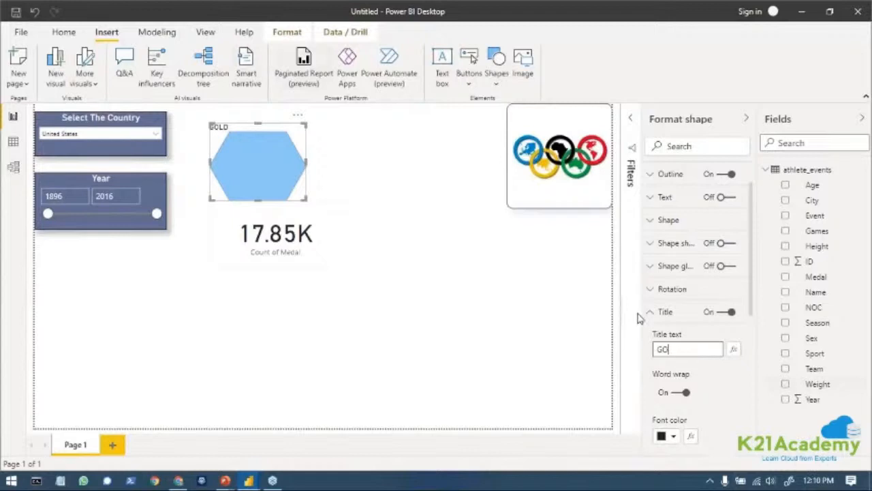
left_click(726, 312)
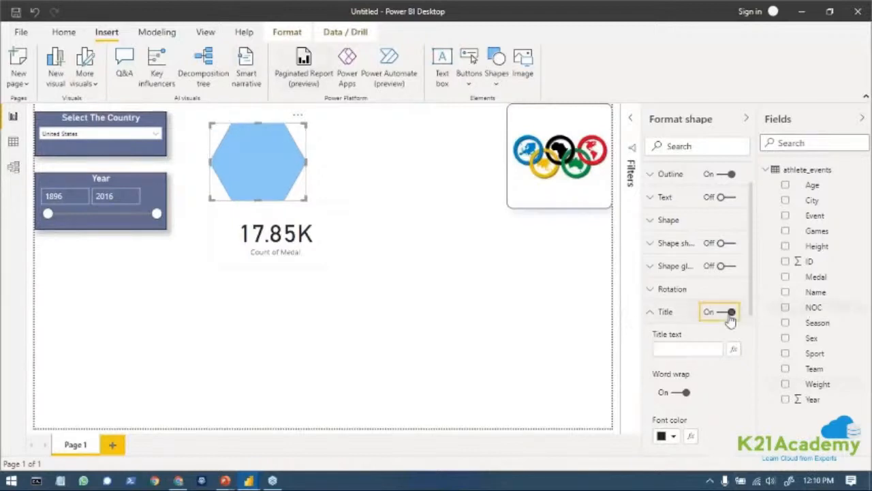
left_click(655, 313)
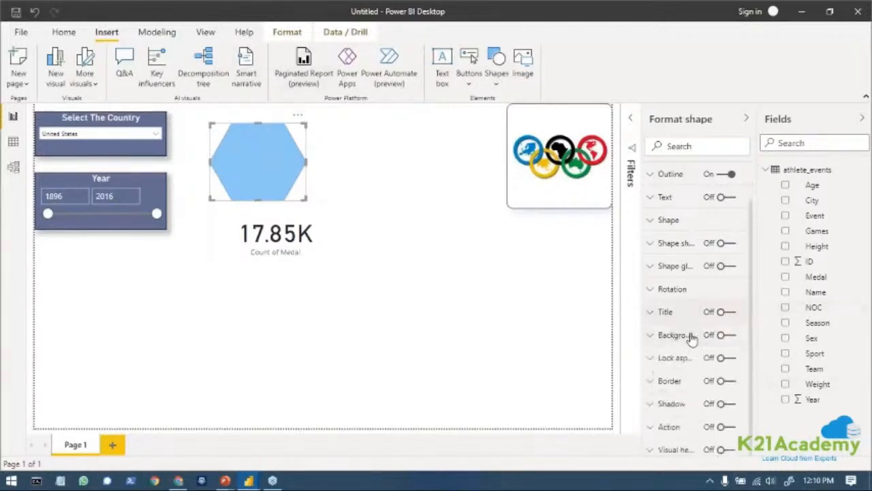
Turn on the border and the shadow for the hexagon.
left_click(727, 382)
left_click(722, 405)
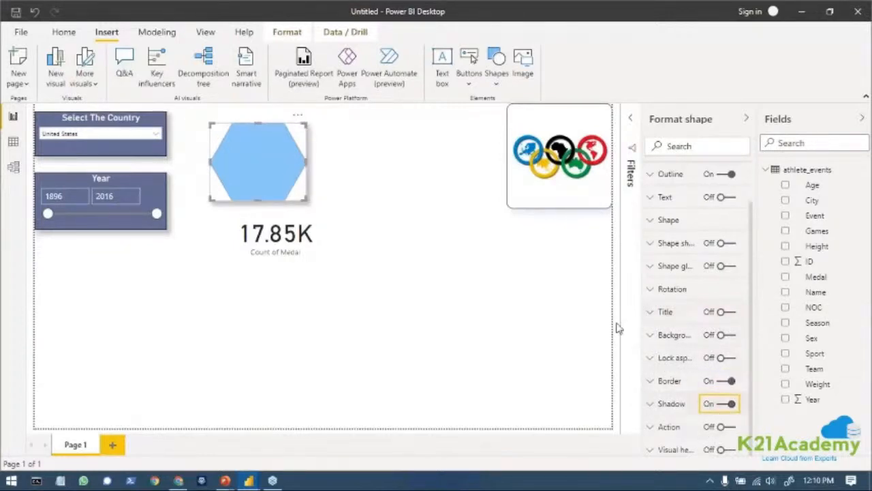
left_click(247, 481)
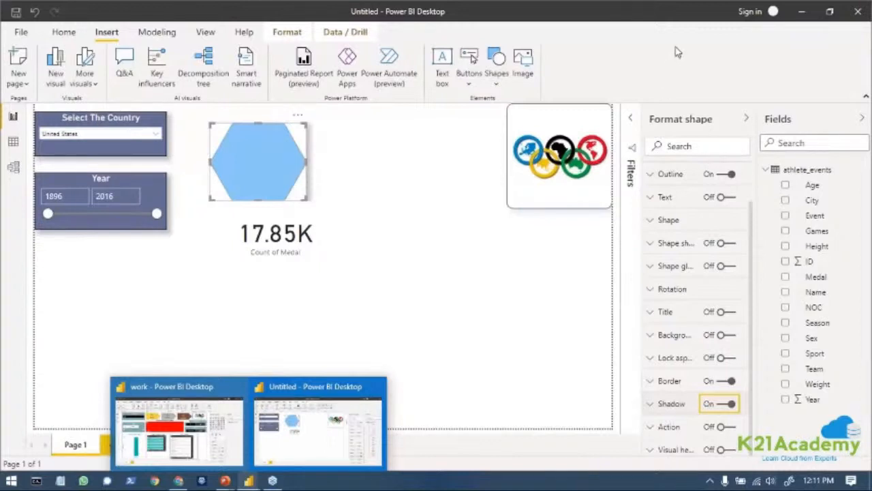
scroll(701, 317, "up", 2)
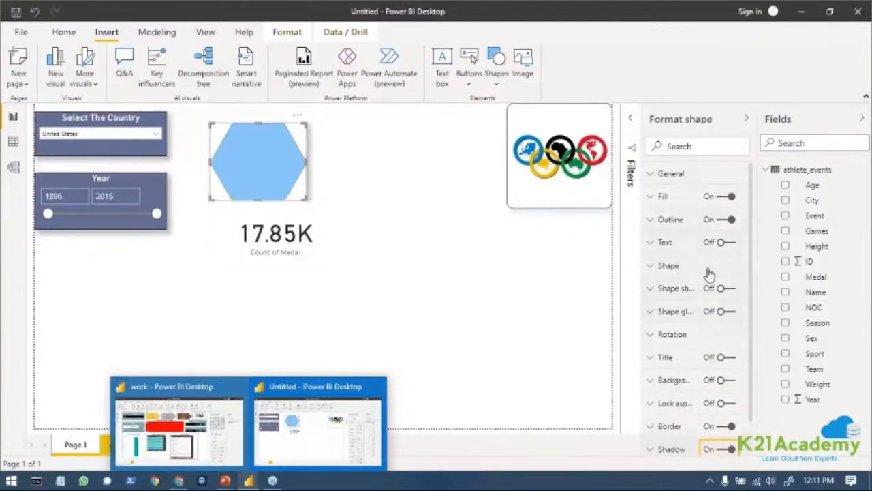
scroll(706, 314, "down", 2)
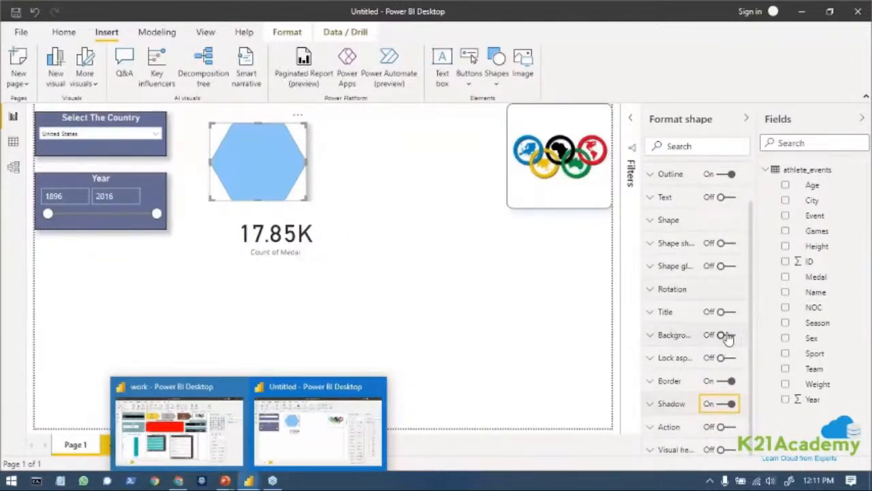
Try a yellow #F0EC06 background behind the hexagon and turn the background off.
left_click(722, 335)
left_click(651, 334)
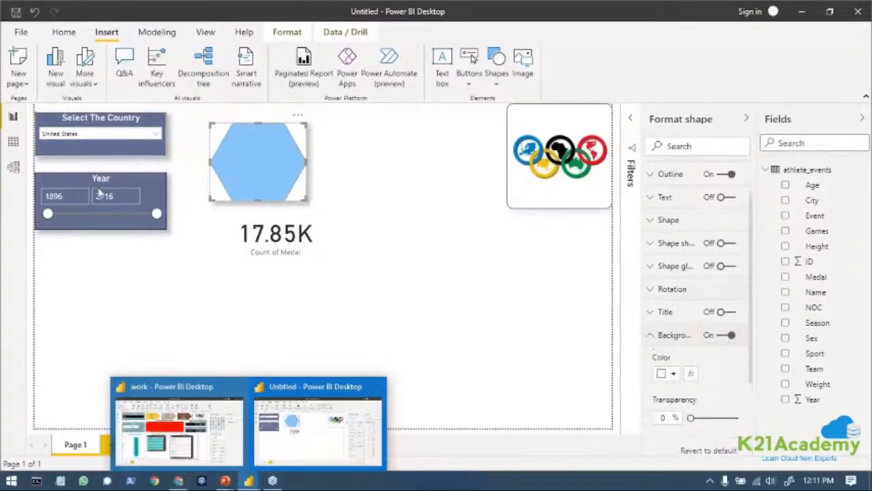
left_click(62, 32)
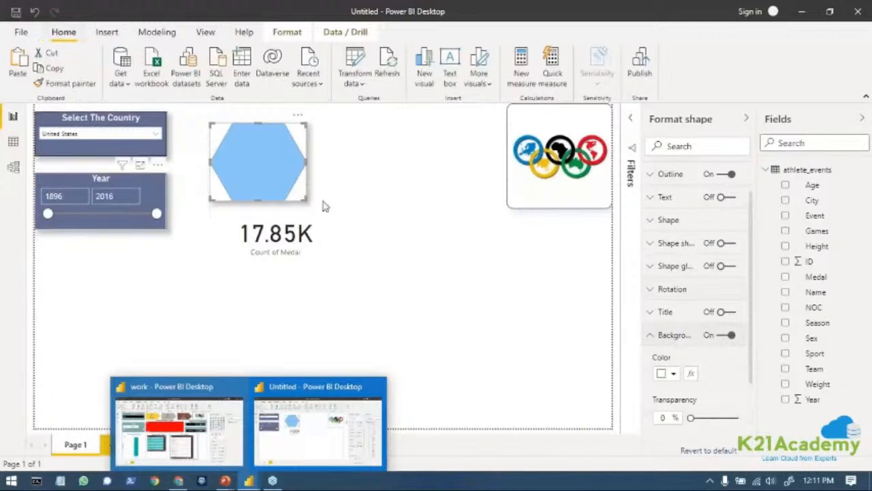
scroll(685, 361, "down", 2)
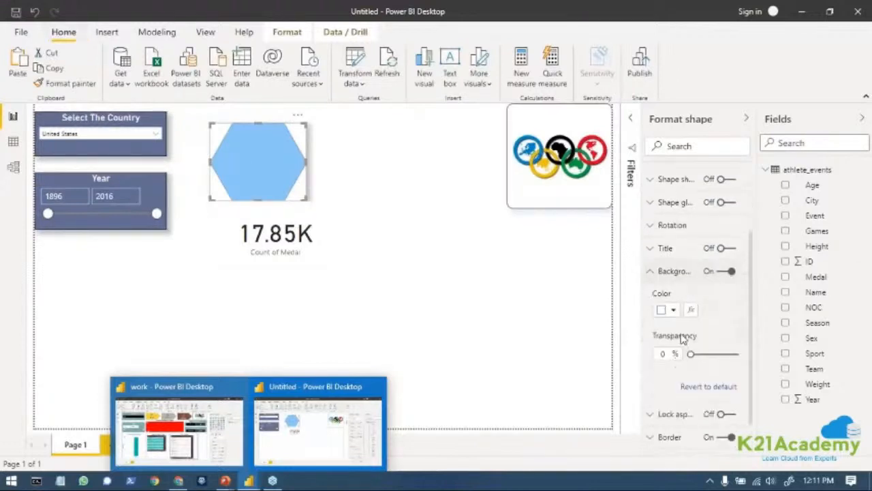
left_click(671, 310)
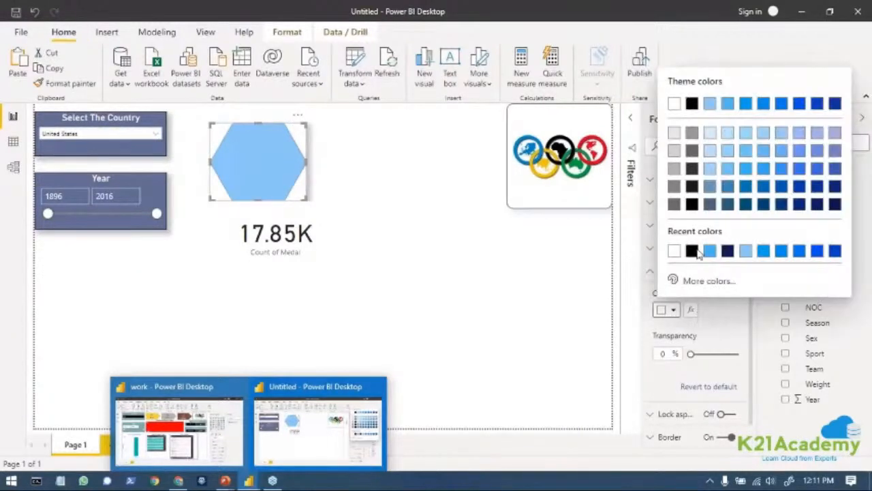
left_click(697, 281)
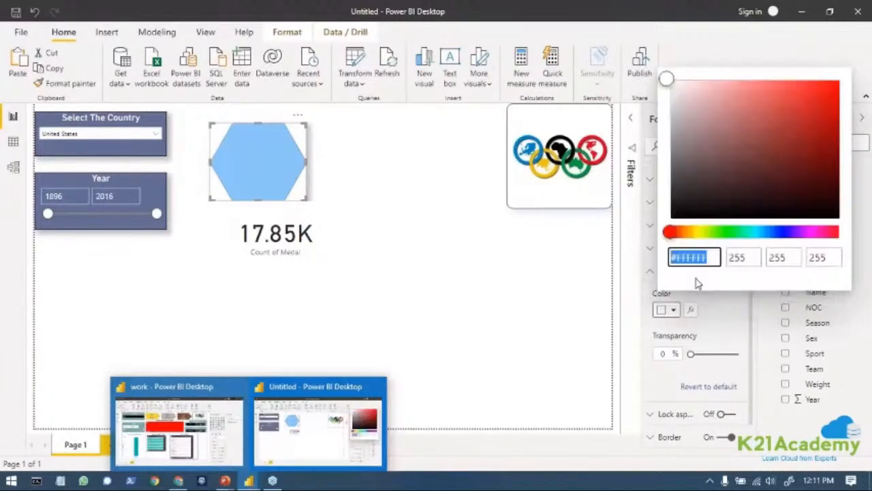
left_click_drag(681, 237, 696, 232)
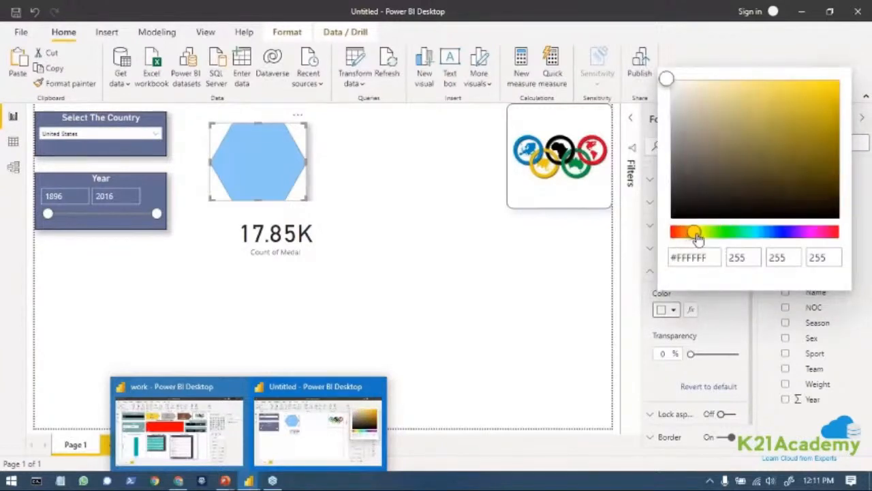
left_click_drag(830, 108, 831, 88)
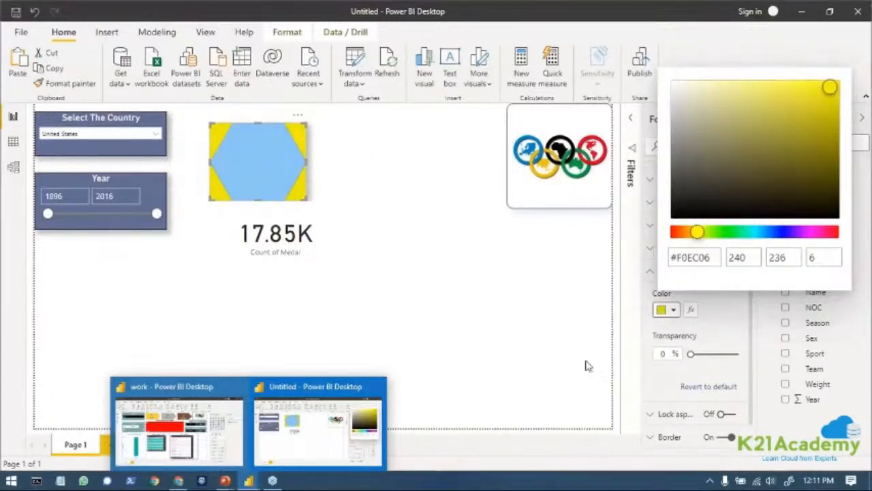
left_click(661, 313)
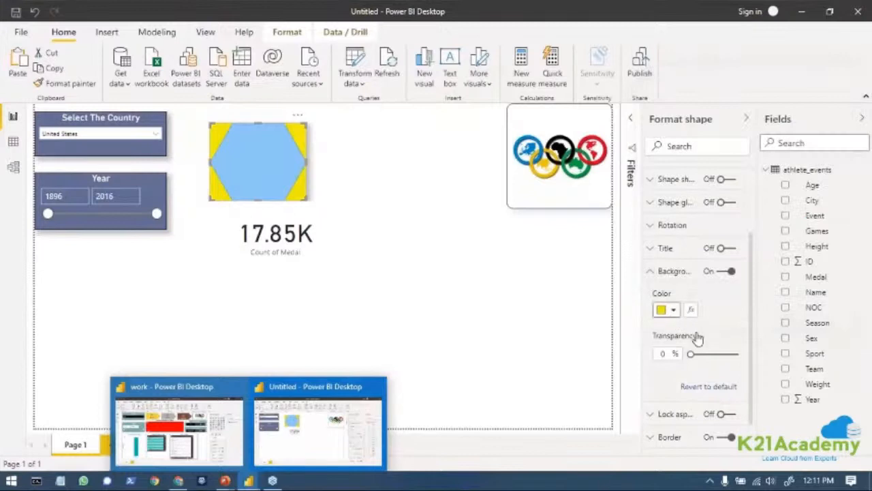
left_click(727, 272)
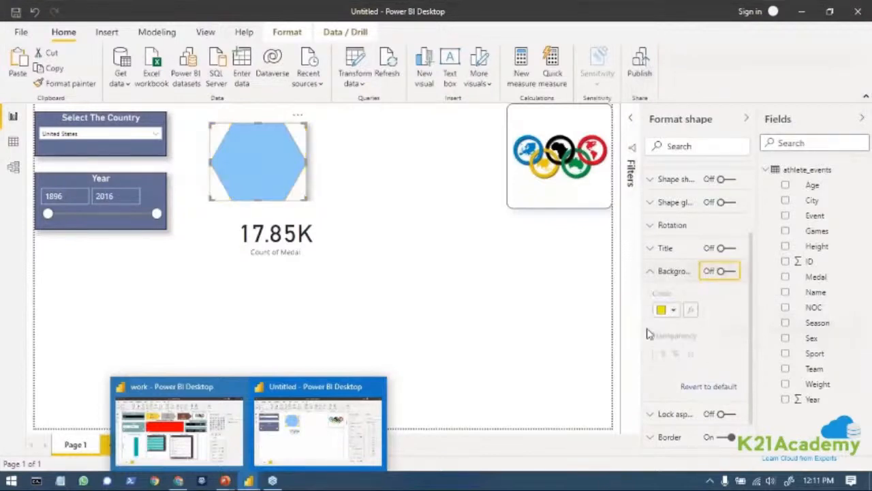
Turn on the hexagon's shape glow and set its color to the recently used yellow.
left_click(653, 203)
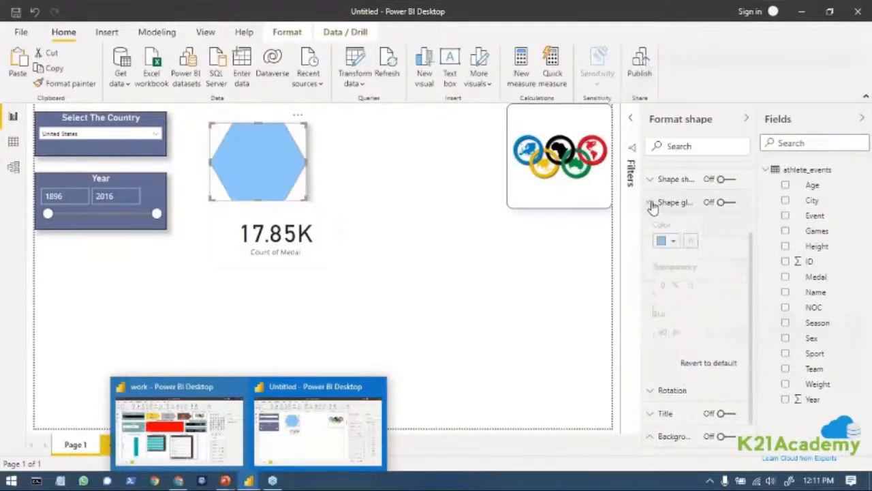
left_click(727, 202)
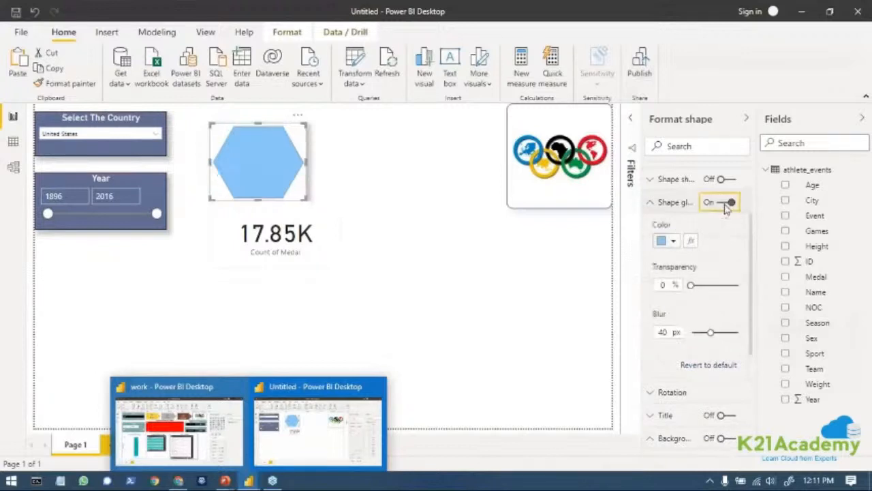
left_click(673, 240)
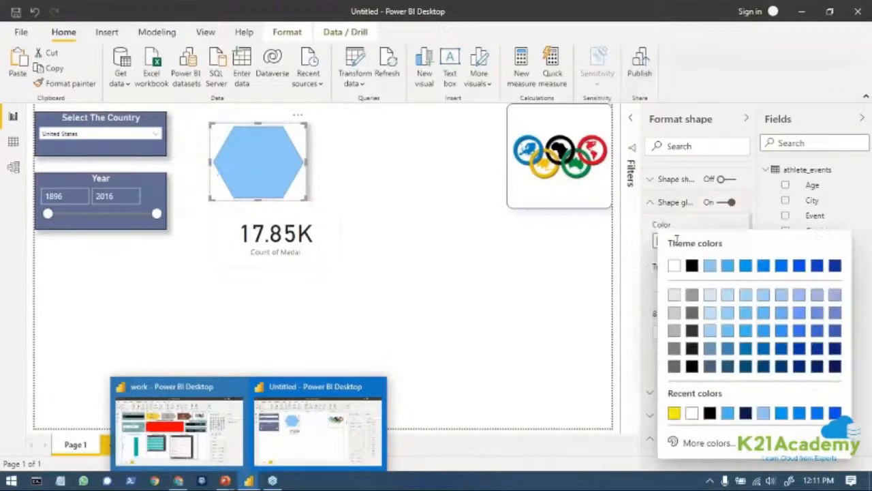
left_click(673, 413)
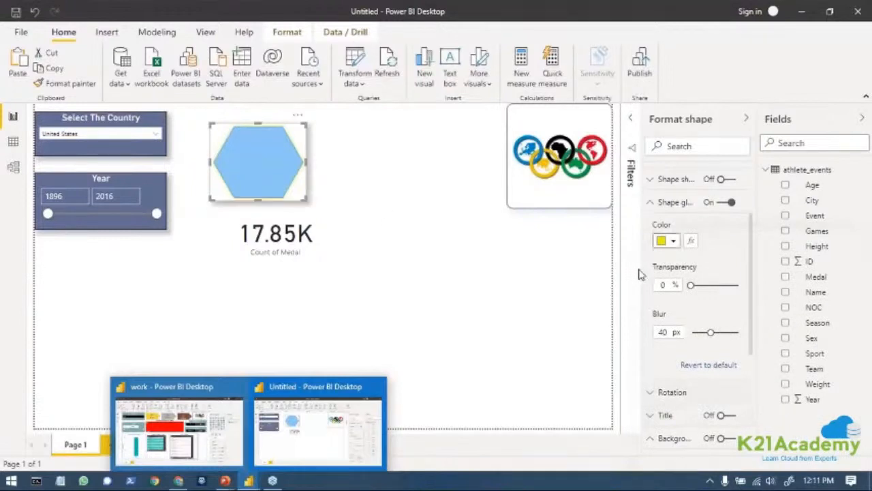
Fill the hexagon yellow and move it up beside the country slicer.
left_click_drag(642, 269, 546, 270)
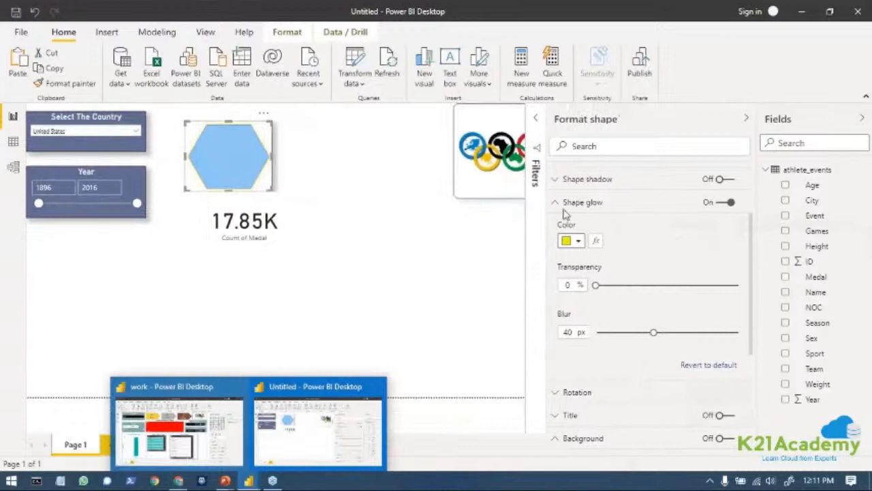
scroll(564, 214, "up", 2)
left_click(555, 203)
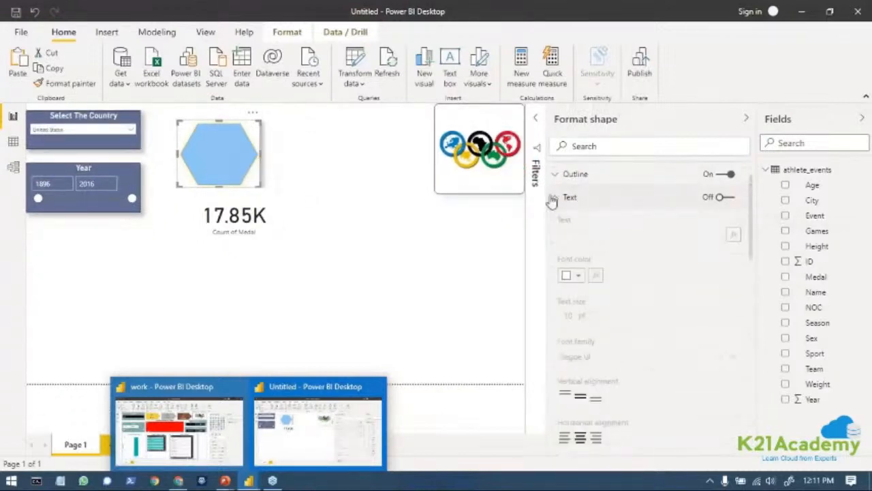
left_click(560, 198)
left_click(560, 225)
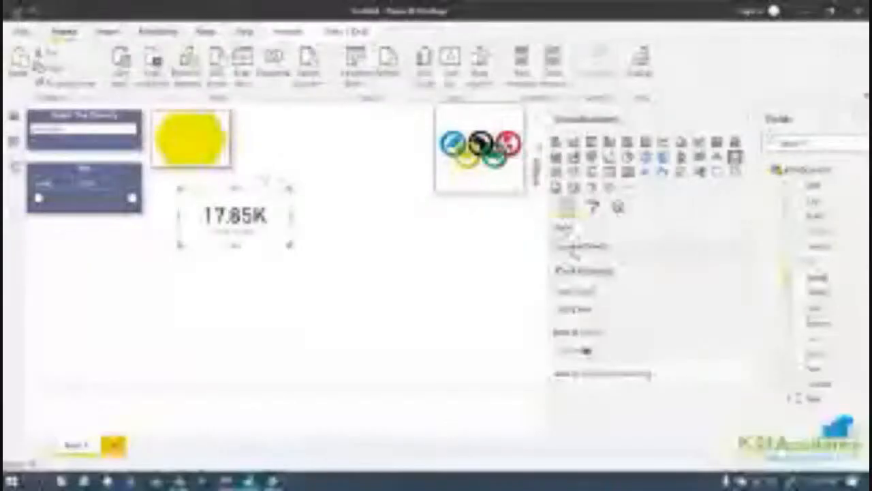
Rename the count of Medal field to GOLD for the card visual.
left_click(736, 249)
left_click(840, 315)
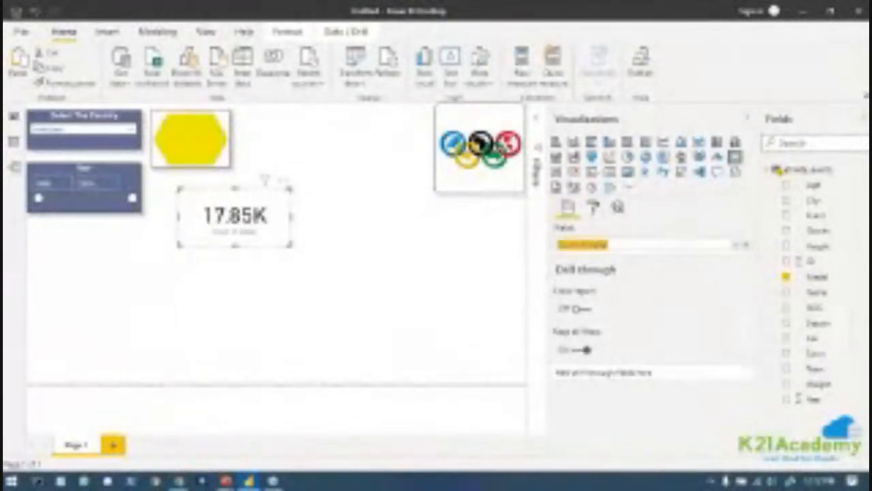
key("BackSpace")
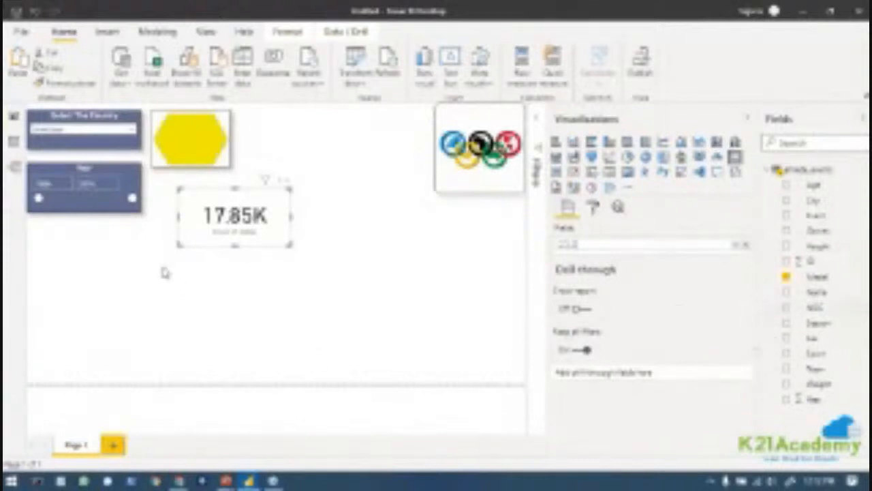
left_click(668, 434)
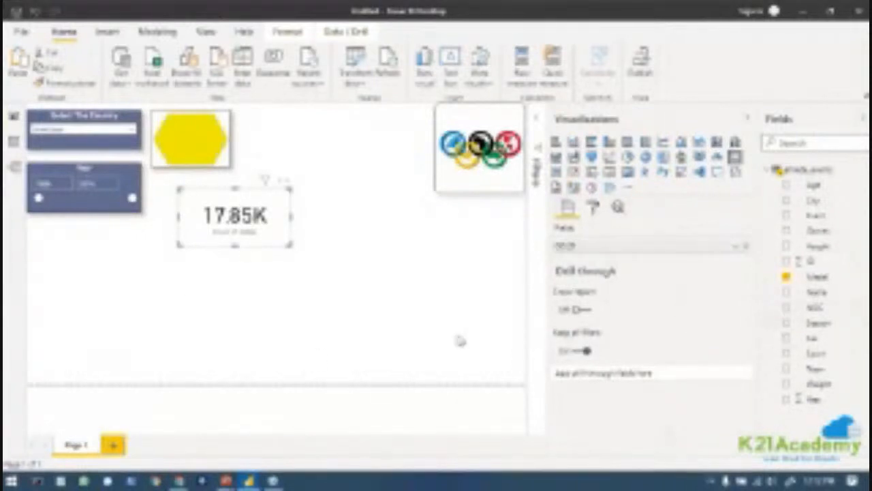
Turn off the background of the GOLD medal card.
left_click(593, 208)
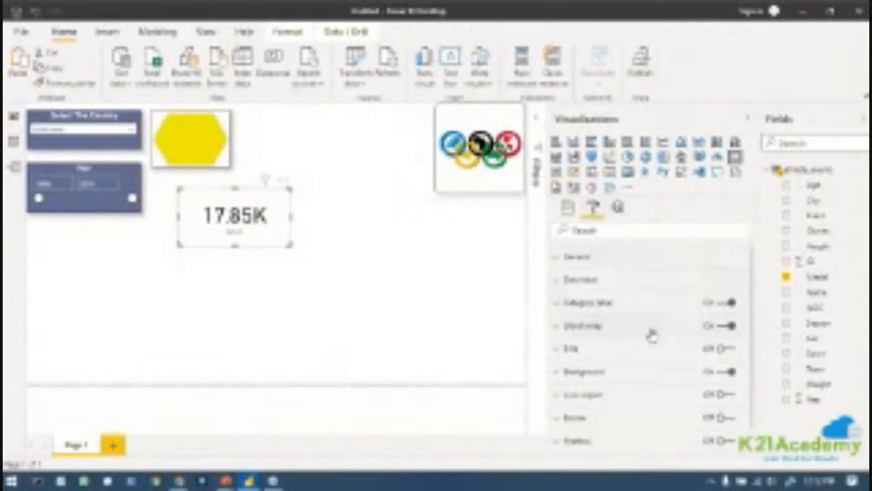
scroll(652, 335, "down", 1)
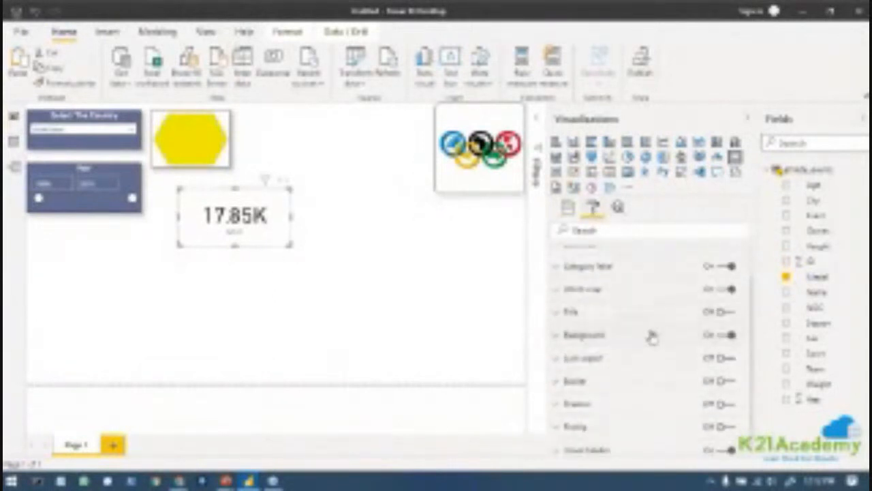
left_click(729, 337)
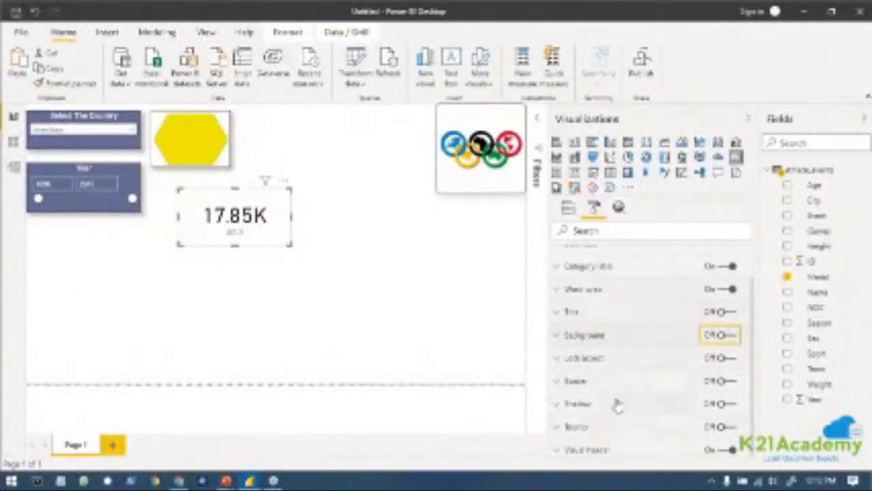
left_click(557, 313)
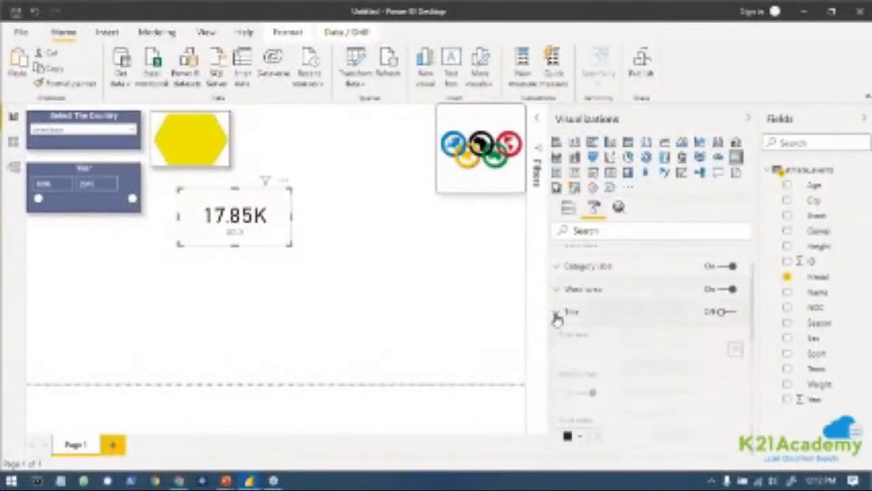
left_click(728, 312)
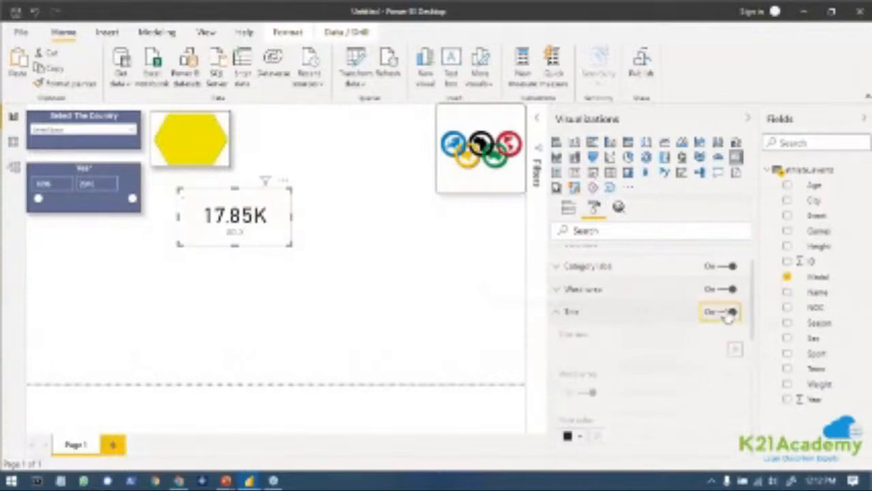
left_click(727, 313)
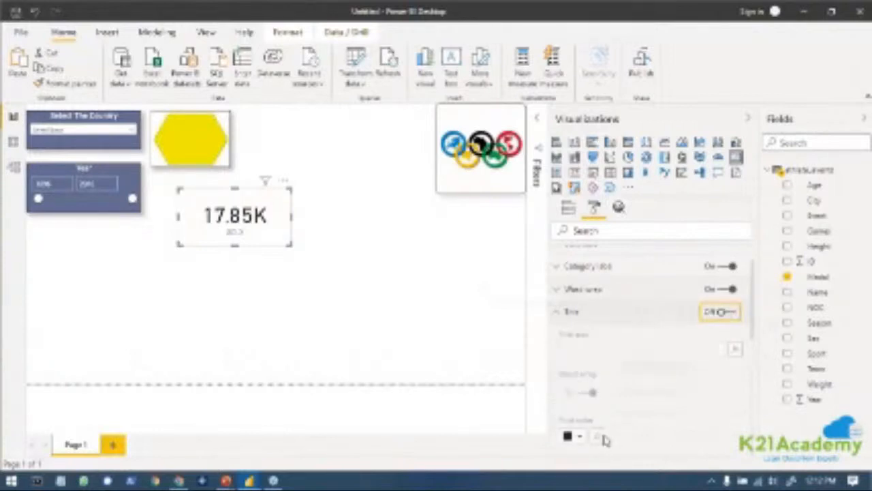
left_click(557, 312)
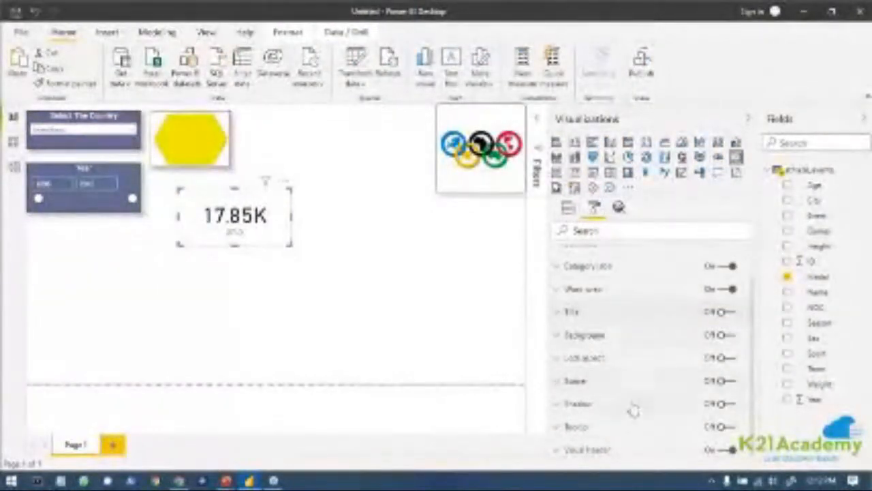
scroll(644, 424, "up", 1)
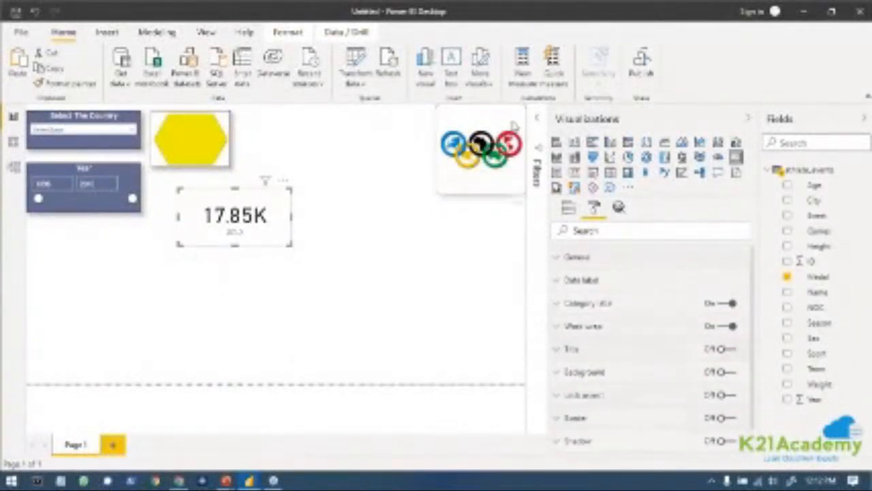
Add Medal as a page-level filter and exclude the NA and (Blank) values.
left_click(537, 123)
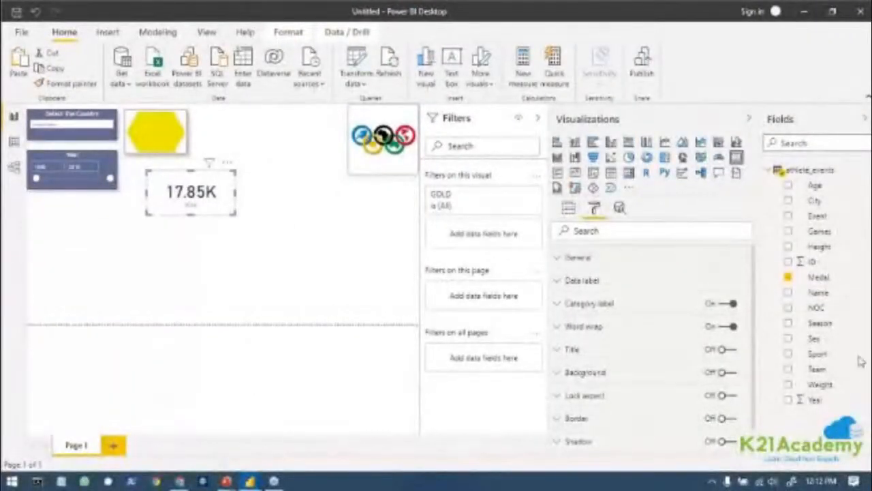
left_click_drag(818, 280, 484, 298)
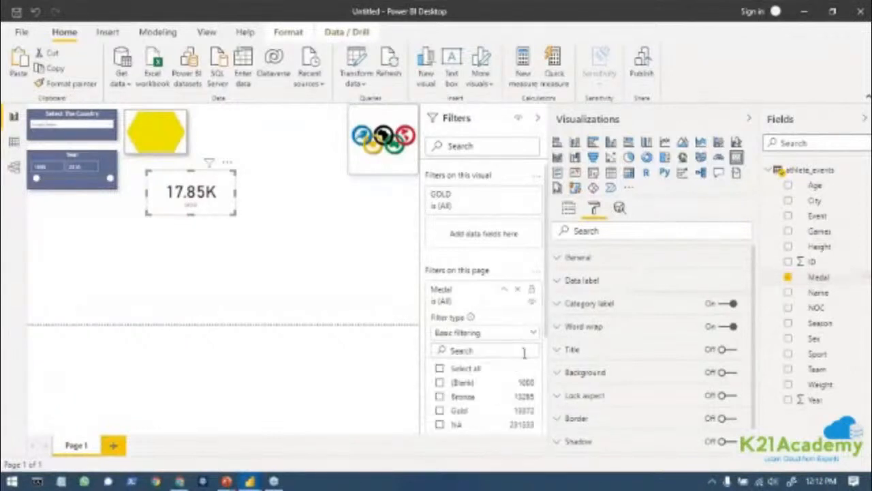
scroll(477, 368, "down", 2)
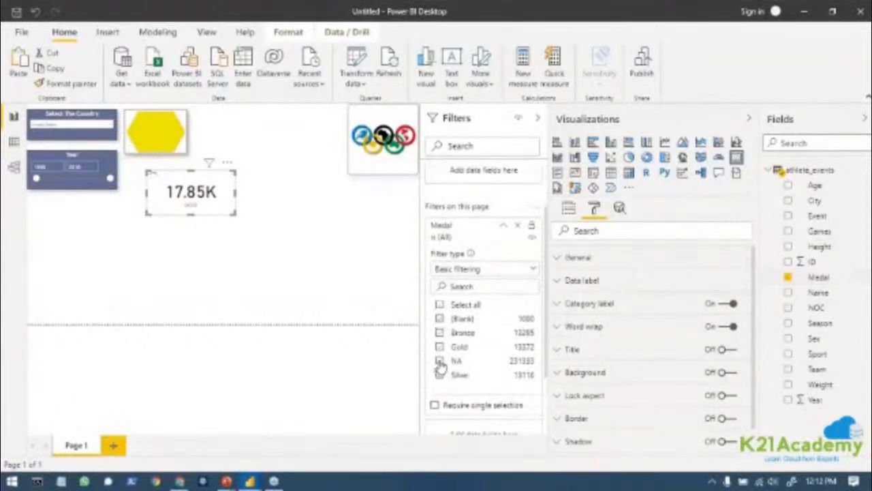
left_click(439, 361)
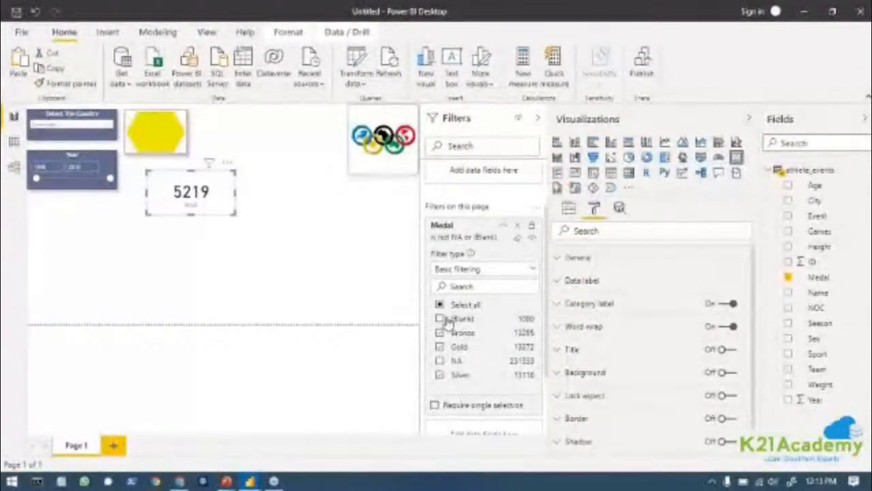
left_click(440, 318)
scroll(512, 380, "down", 2)
scroll(518, 300, "up", 3)
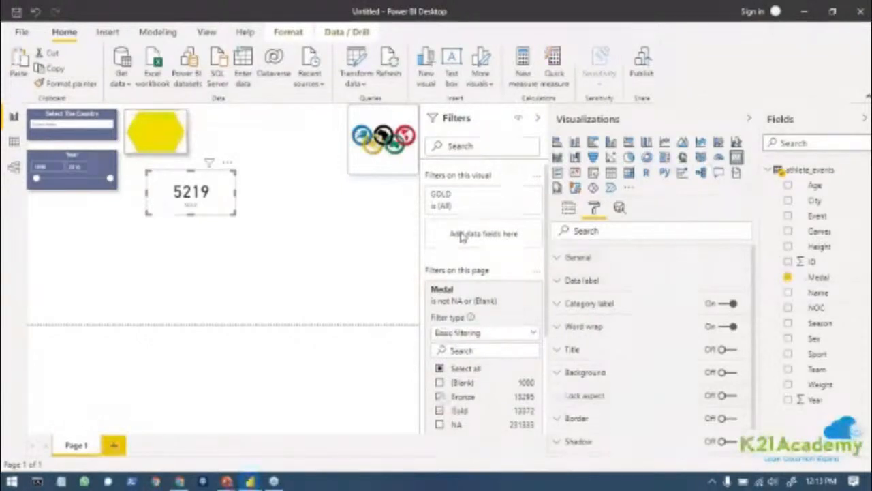
Add Medal as a visual-level filter on the GOLD card and keep only Gold.
left_click_drag(819, 277, 455, 233)
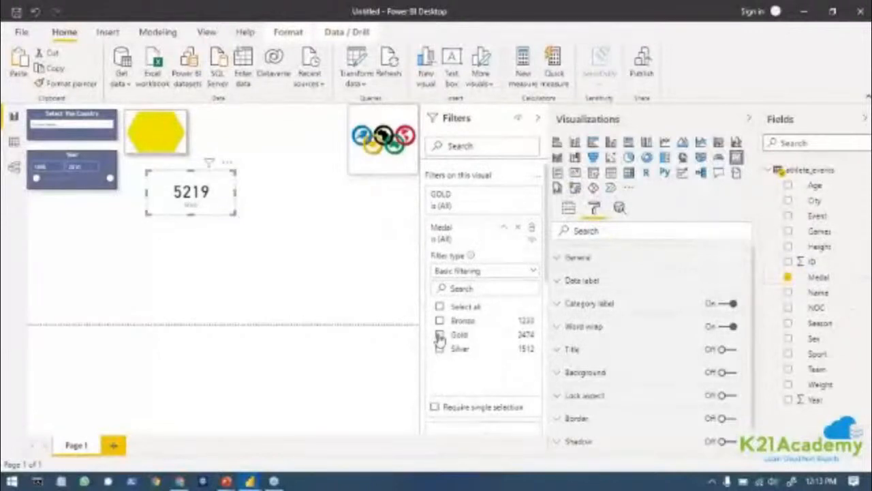
left_click(440, 335)
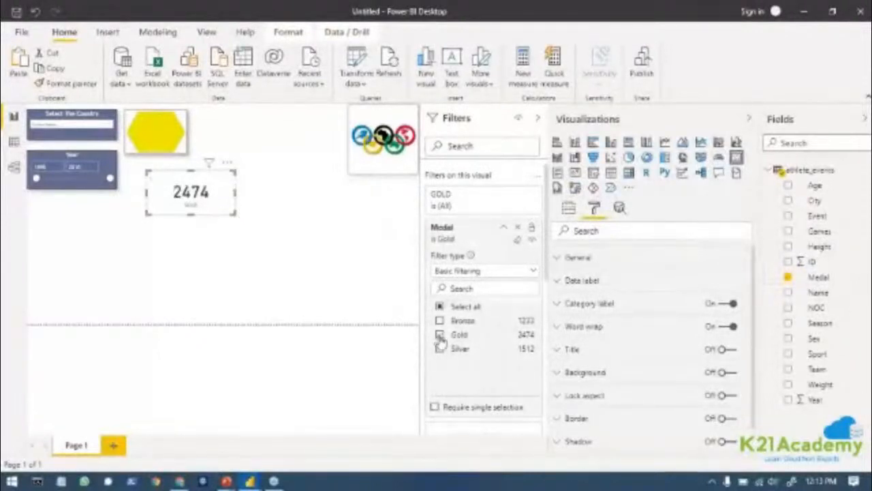
left_click(539, 119)
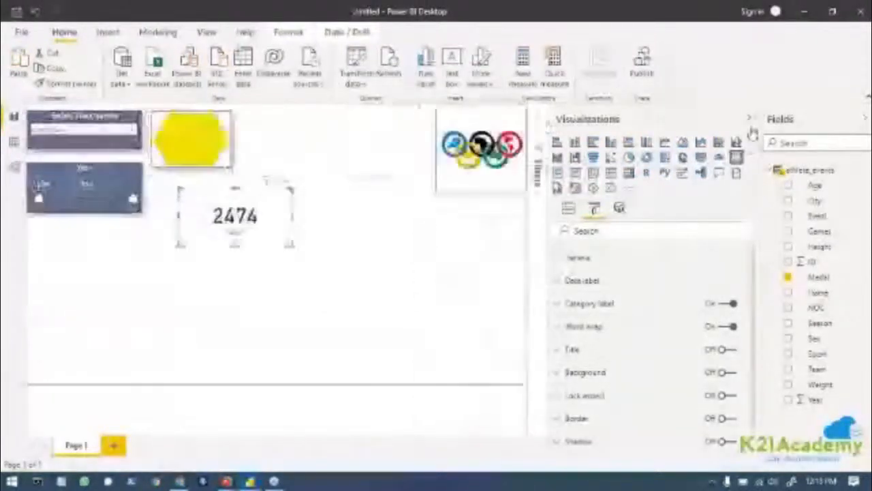
Place the GOLD medal card on top of the yellow hexagon.
left_click(751, 120)
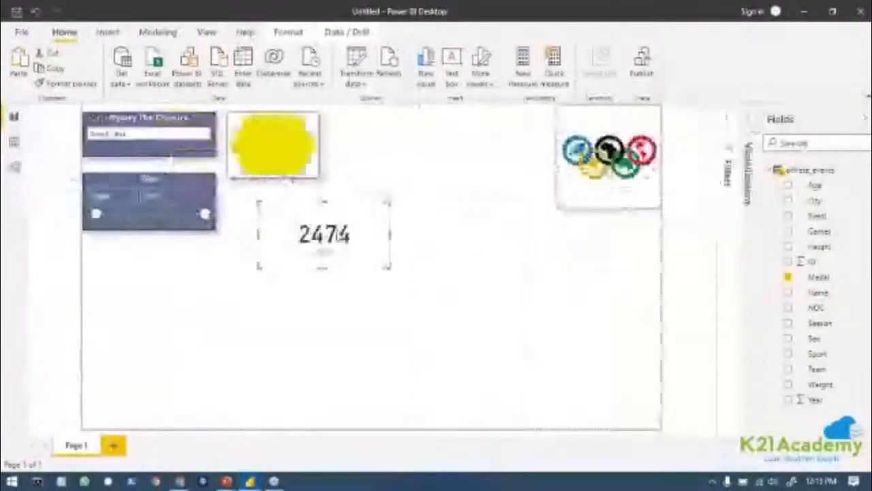
left_click_drag(338, 234, 287, 145)
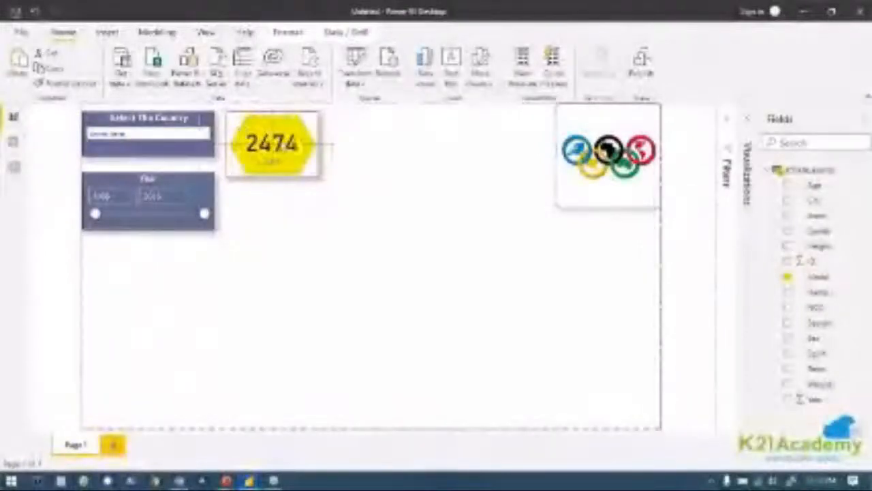
left_click(386, 268)
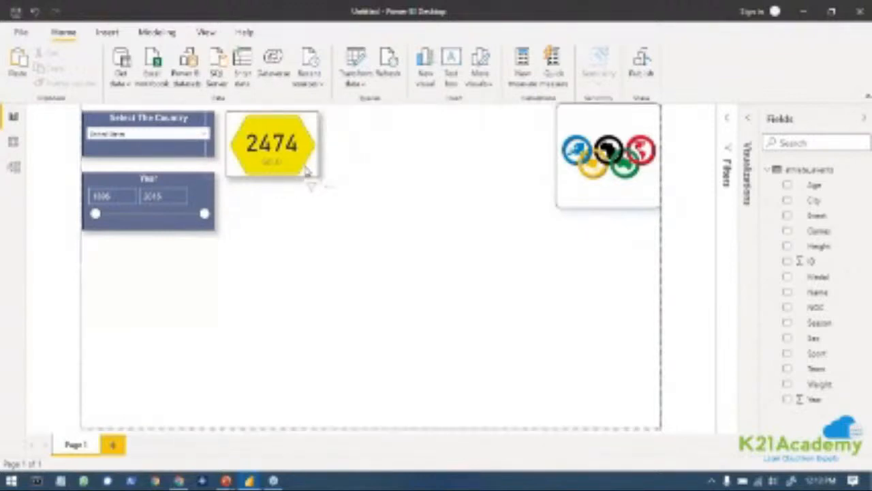
left_click(332, 175)
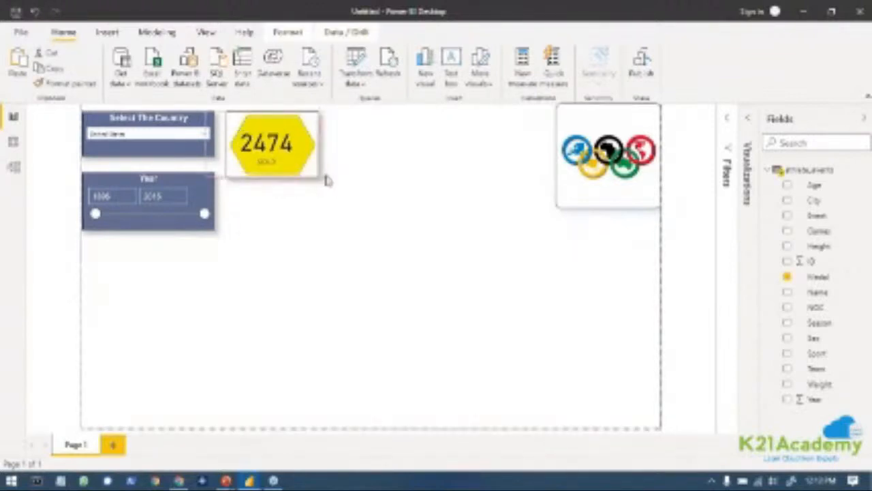
Move the GOLD card off the yellow hexagon to the space below and make two copies of the hexagon.
left_click_drag(331, 181, 309, 253)
left_click(281, 155)
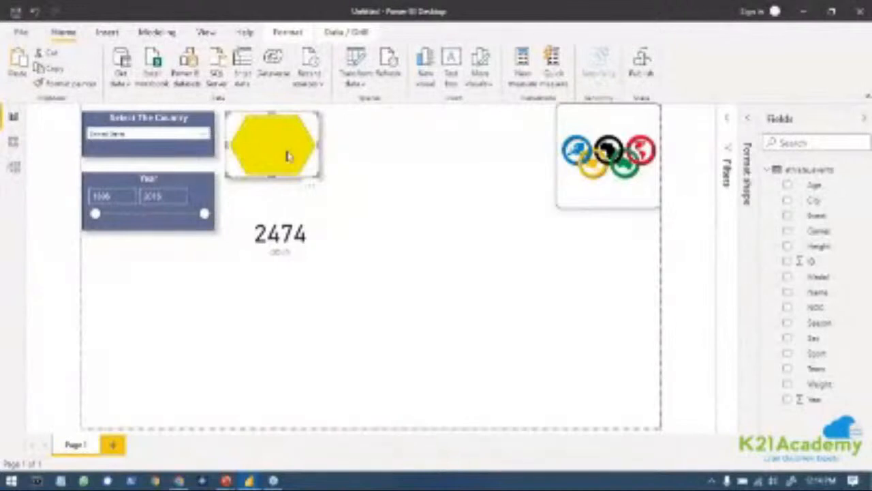
key("ctrl+v")
key("ctrl+v")
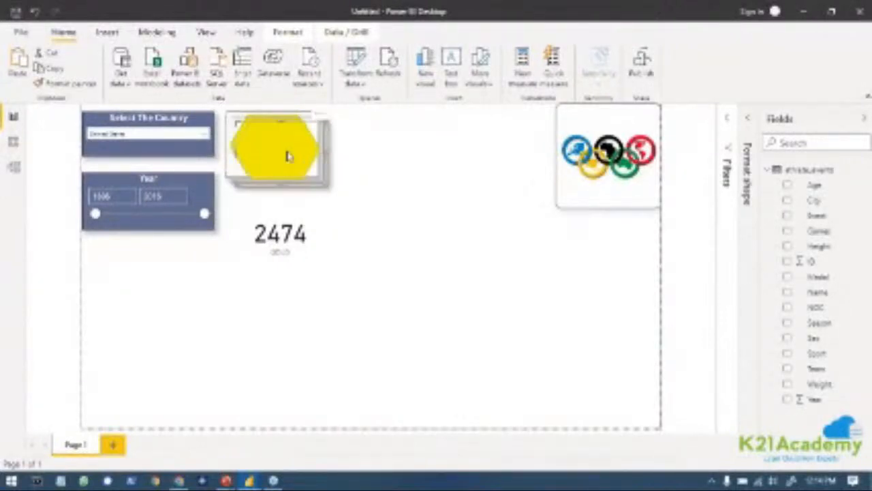
Line up the two hexagon copies in an evenly spaced row between the first hexagon and the Olympic logo.
left_click_drag(292, 158, 502, 150)
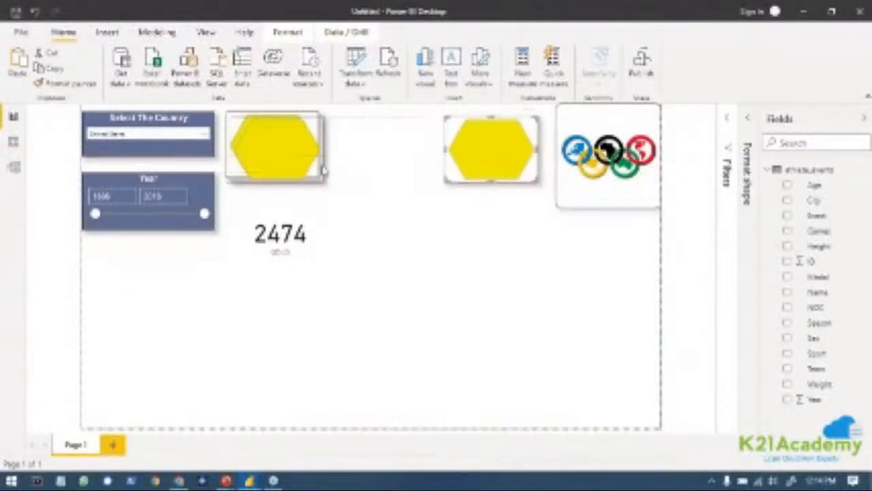
left_click_drag(274, 160, 374, 158)
left_click_drag(476, 164, 467, 159)
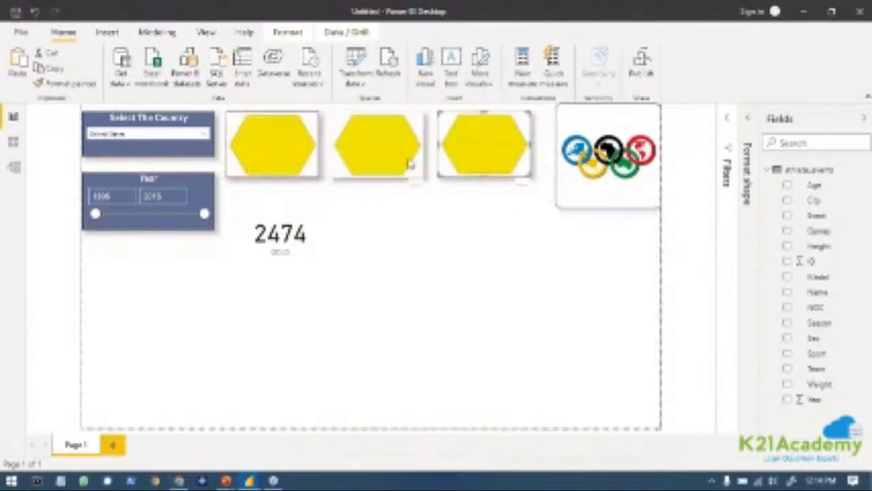
left_click_drag(396, 163, 399, 162)
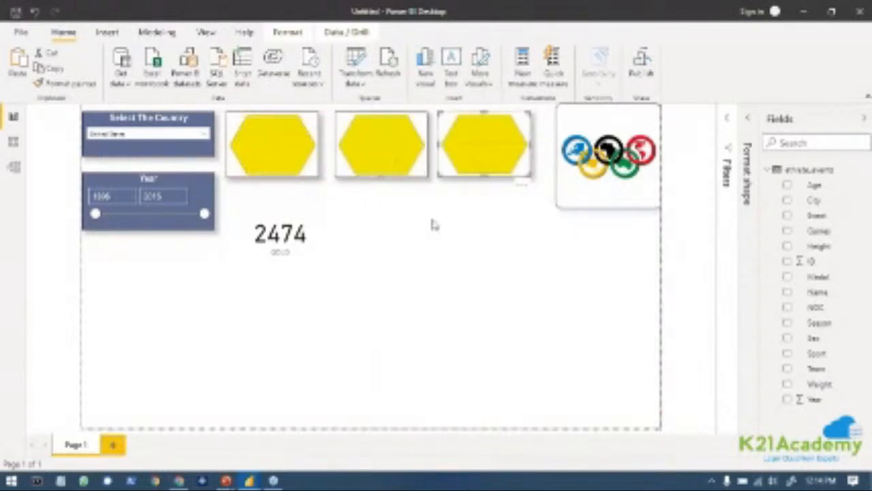
Move the GOLD card back onto the first yellow hexagon.
left_click_drag(310, 237, 298, 146)
left_click(436, 141)
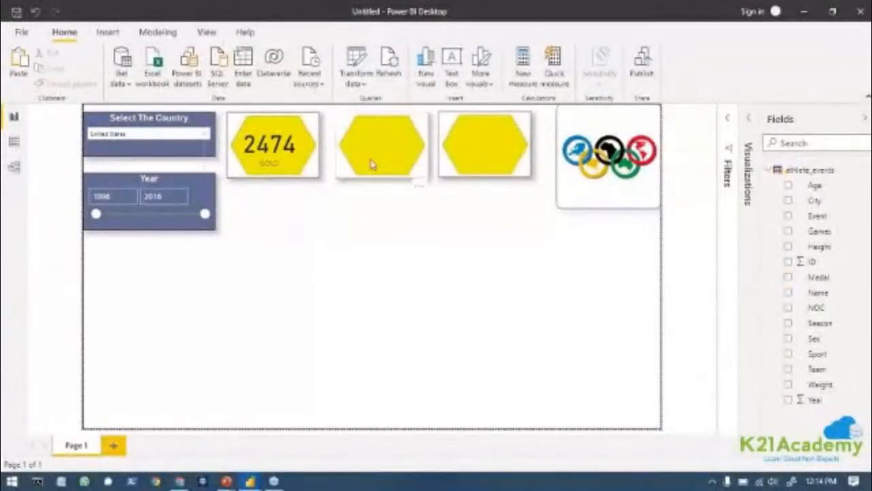
Change the middle hexagon's fill to a medium gray theme color.
left_click(372, 164)
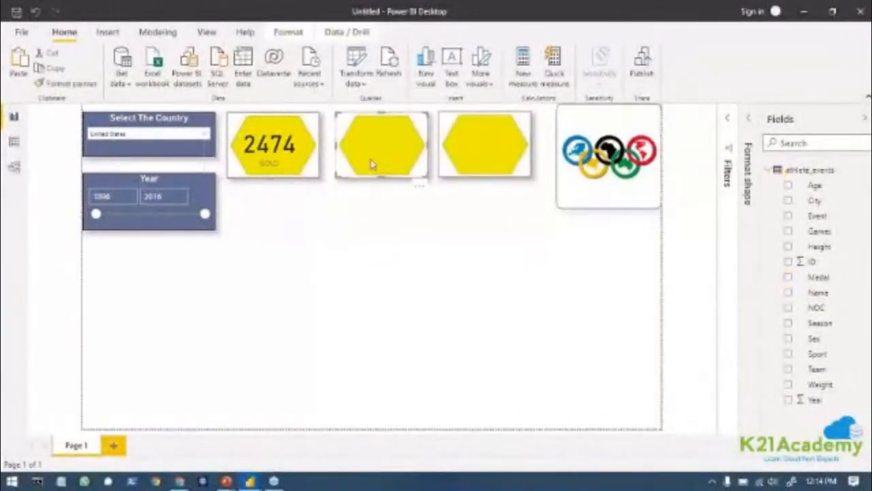
left_click(749, 121)
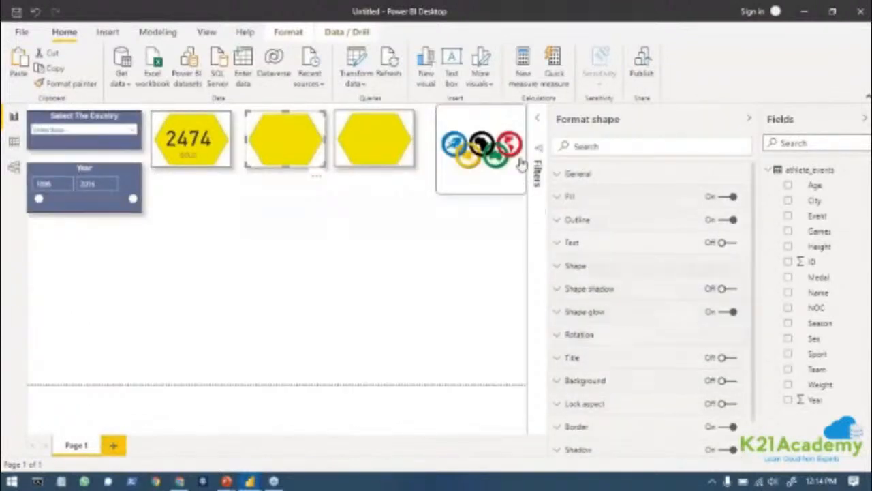
left_click(558, 198)
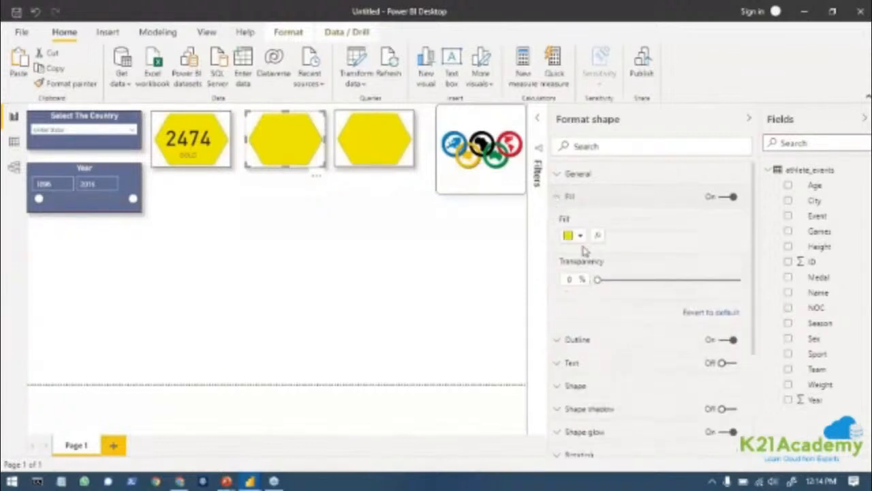
left_click(582, 236)
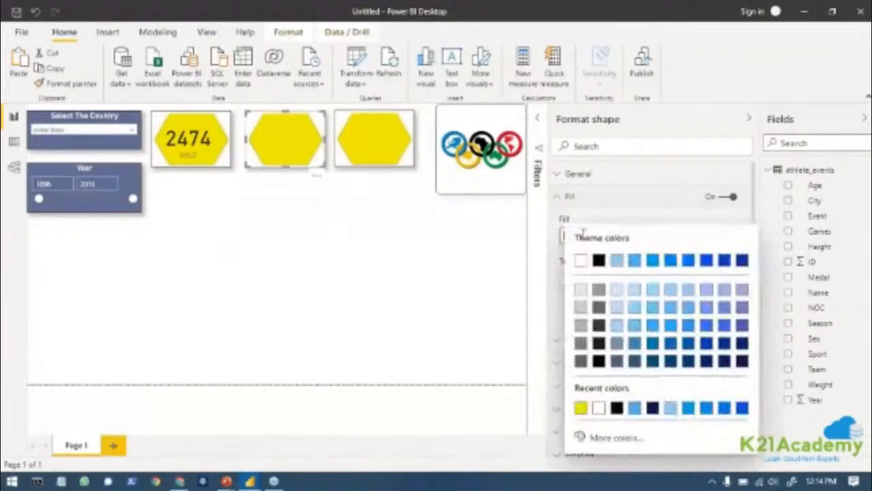
left_click(580, 324)
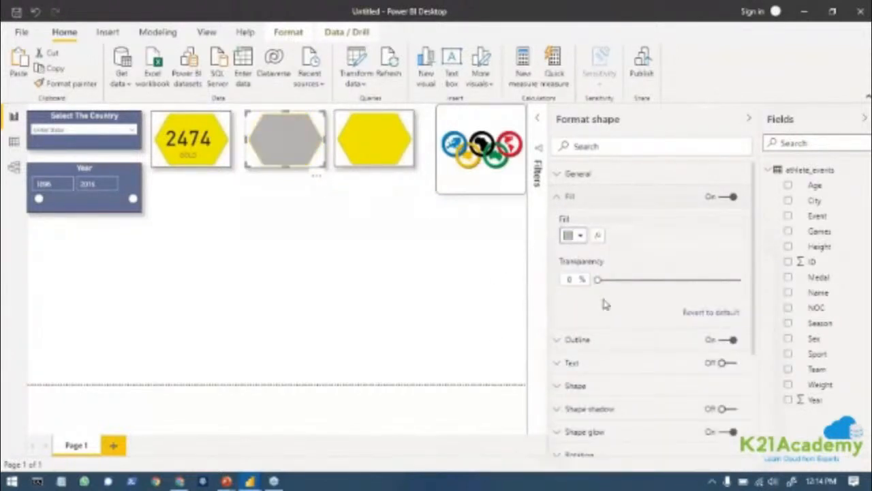
Set the middle hexagon's shape glow color to the same medium gray as its fill.
scroll(604, 362, "down", 1)
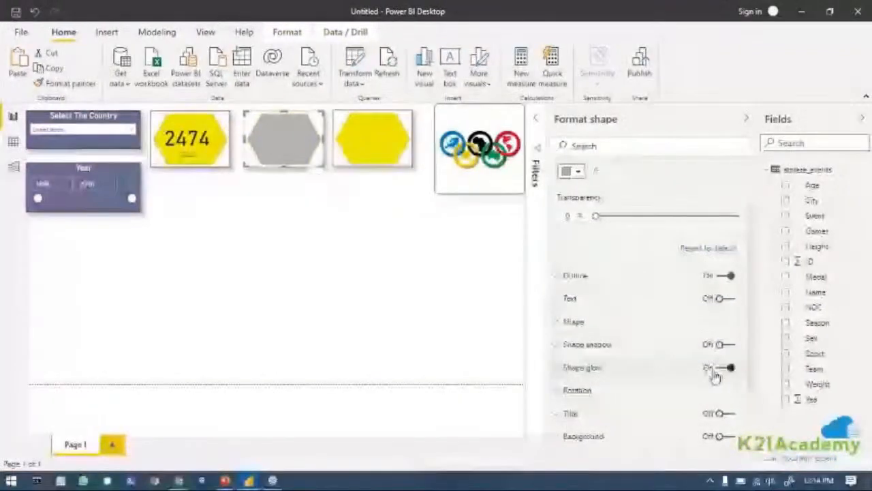
left_click(560, 368)
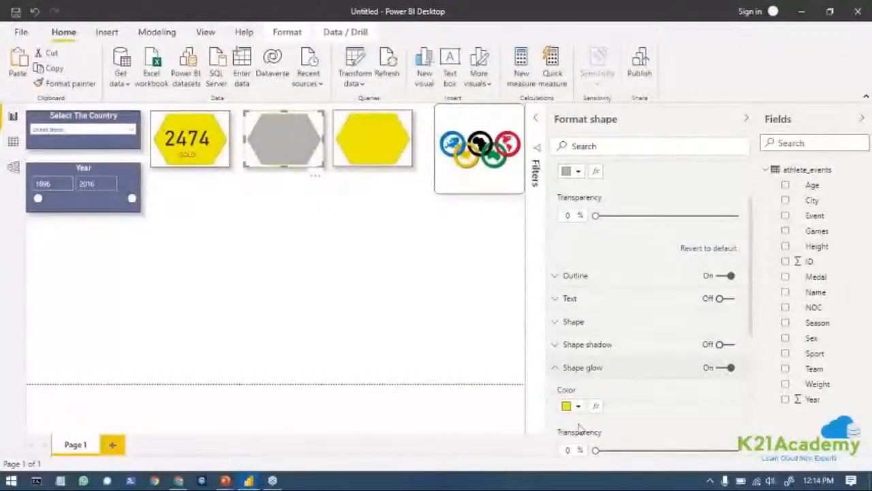
left_click(572, 406)
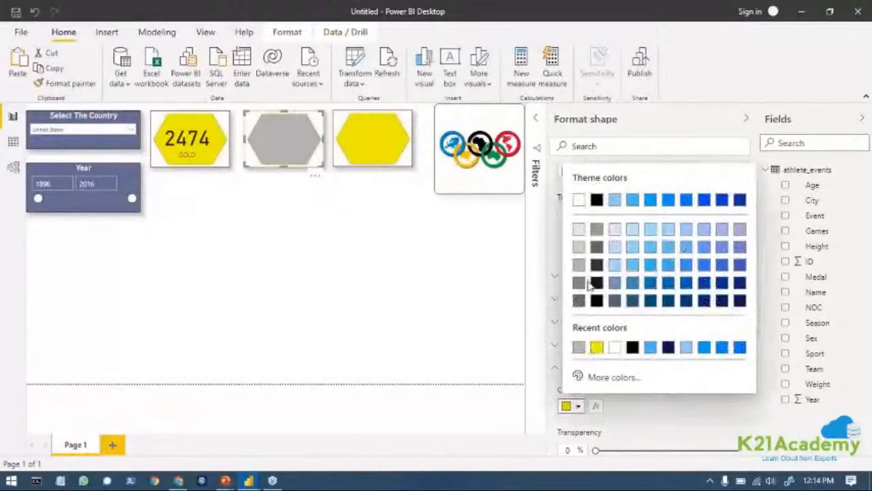
left_click(578, 265)
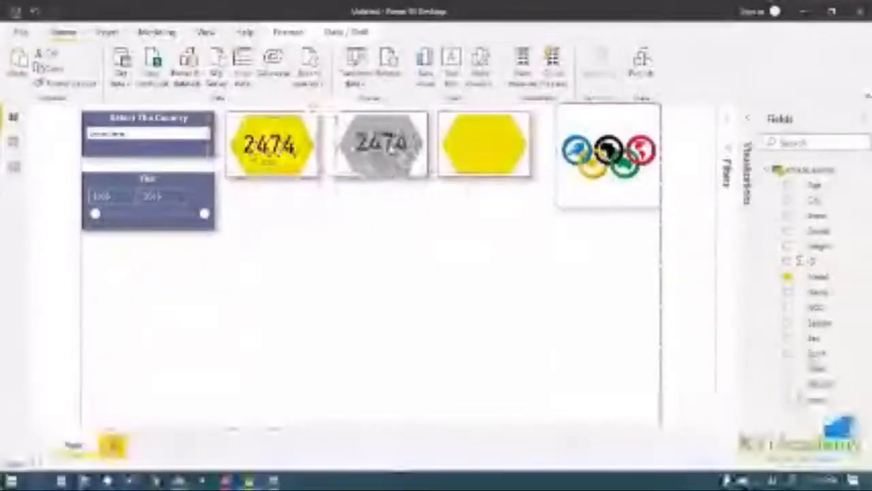
Change the Medal visual filter of the card on the gray hexagon from Gold to Silver.
left_click(722, 120)
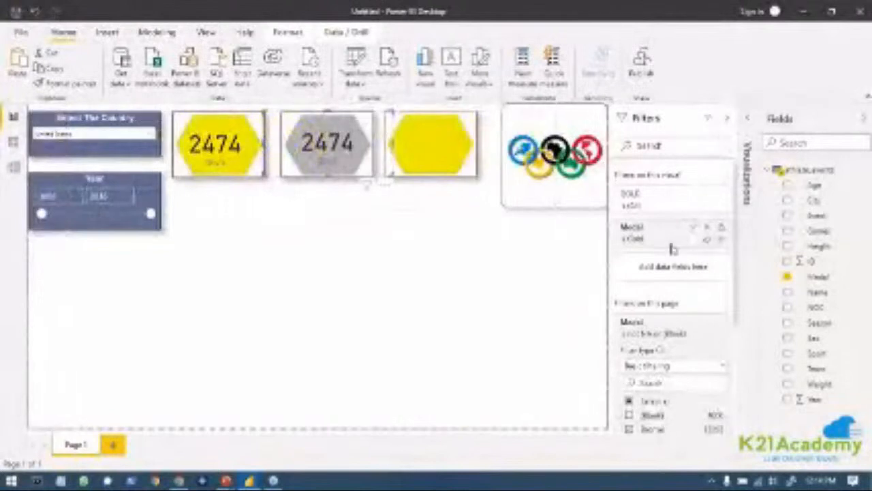
left_click(693, 230)
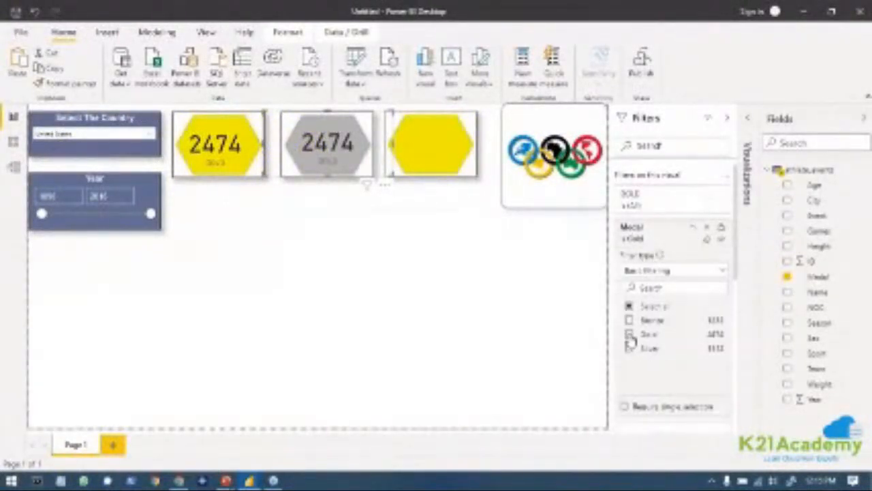
left_click(629, 348)
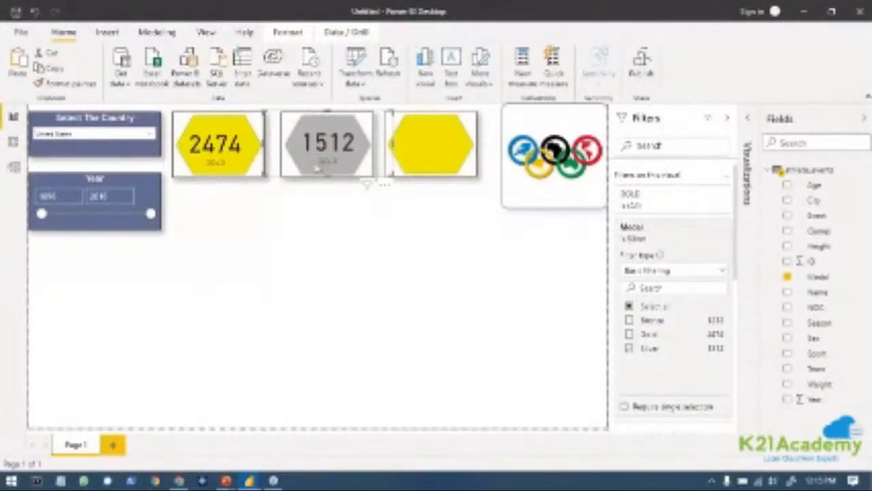
Try to rename the field of the card on the gray hexagon to SILVER for this visual only.
left_click(746, 121)
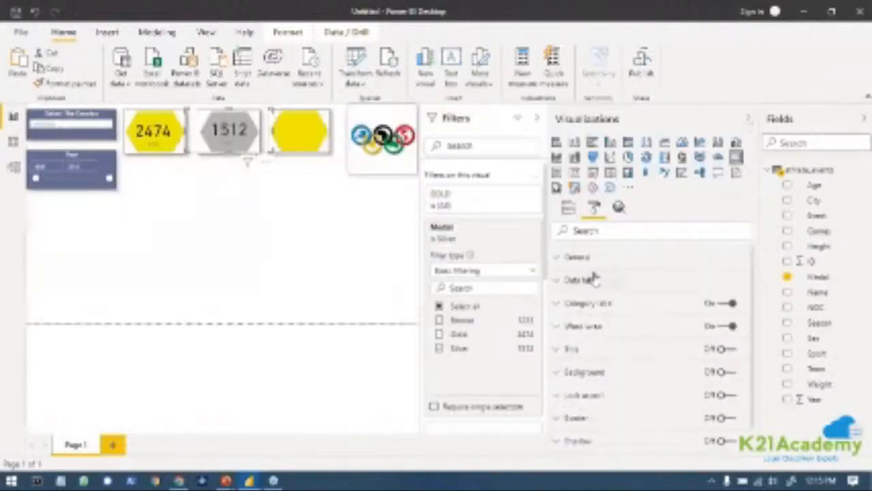
left_click(568, 208)
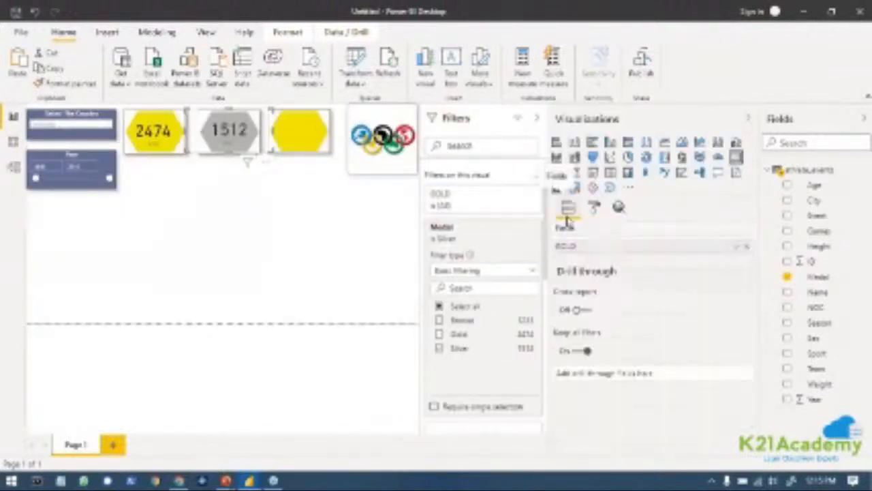
left_click(742, 246)
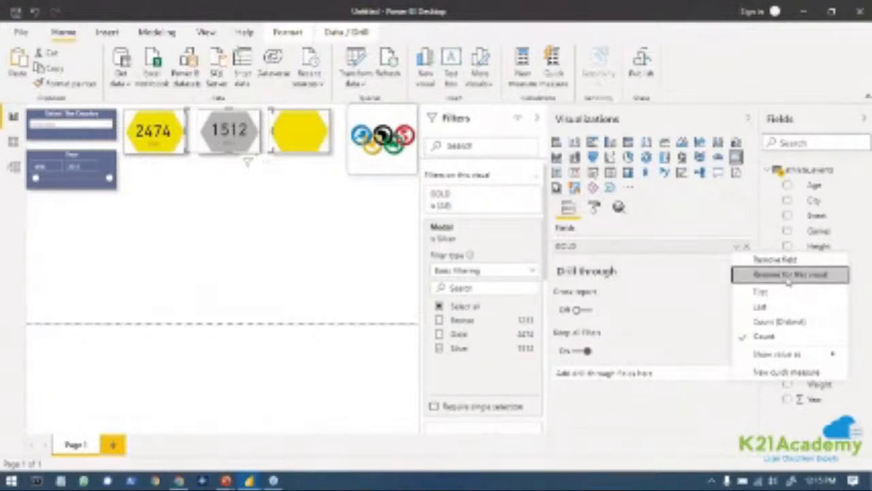
left_click(787, 278)
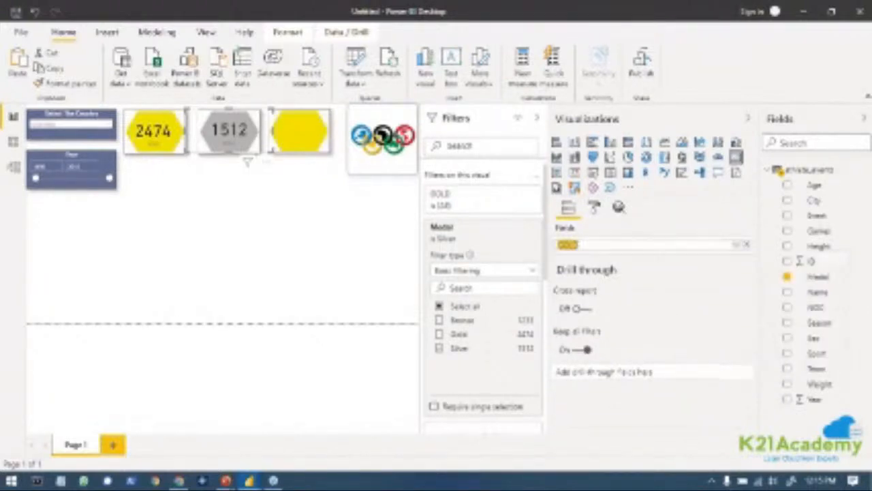
key("BackSpace")
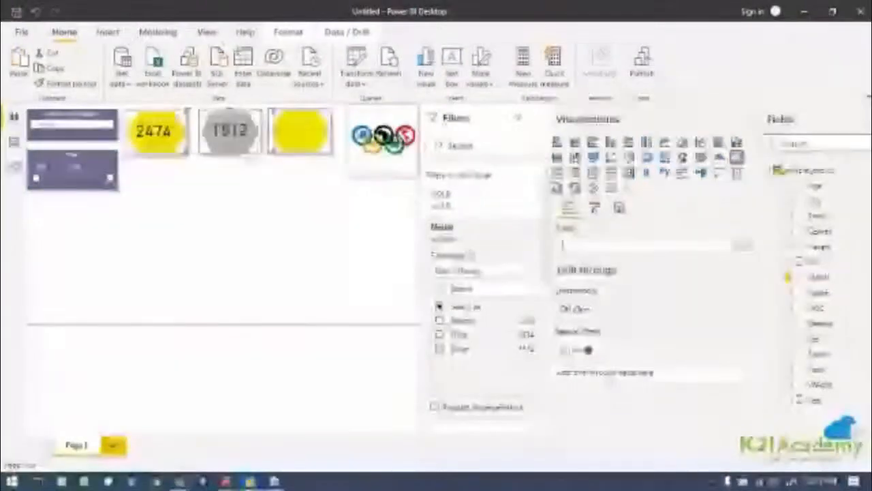
type("SILVER")
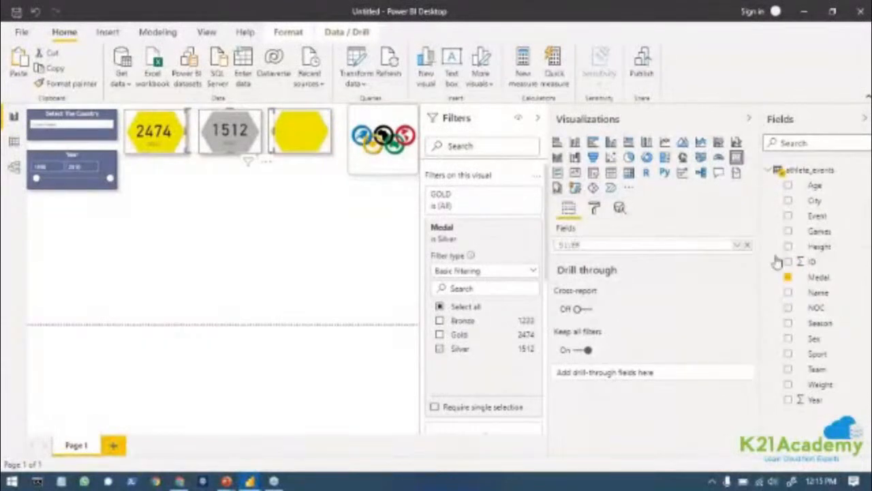
left_click(348, 251)
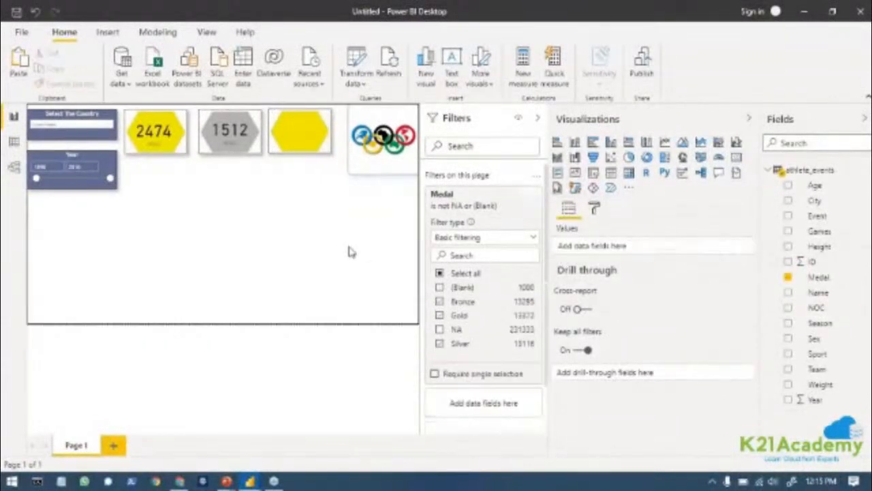
Change the third hexagon's fill from yellow to a custom brown, #8D3A13.
left_click(296, 136)
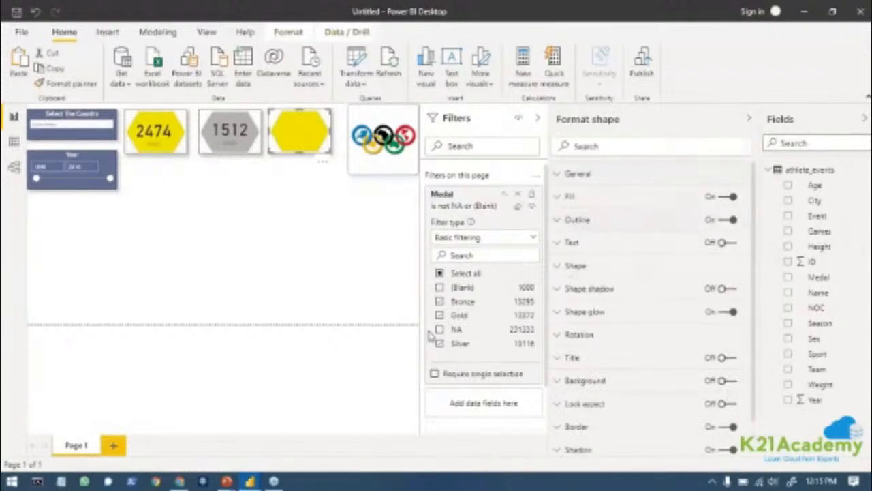
left_click(559, 198)
left_click(579, 235)
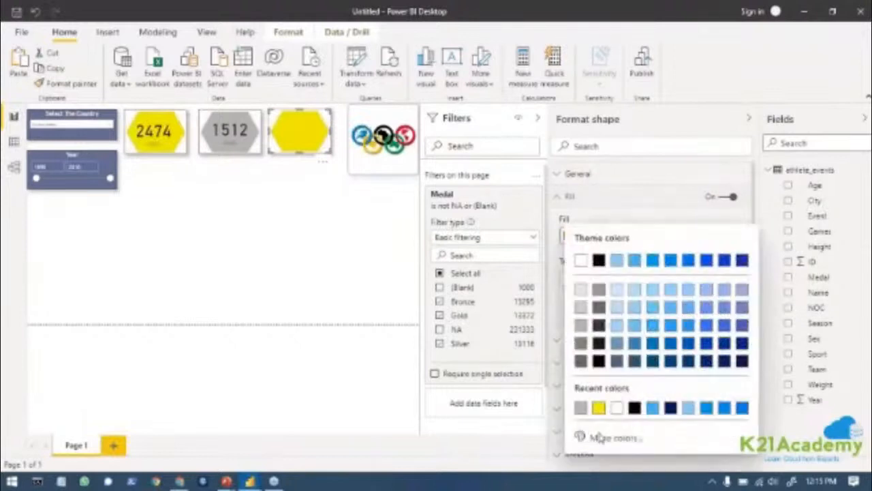
left_click(594, 439)
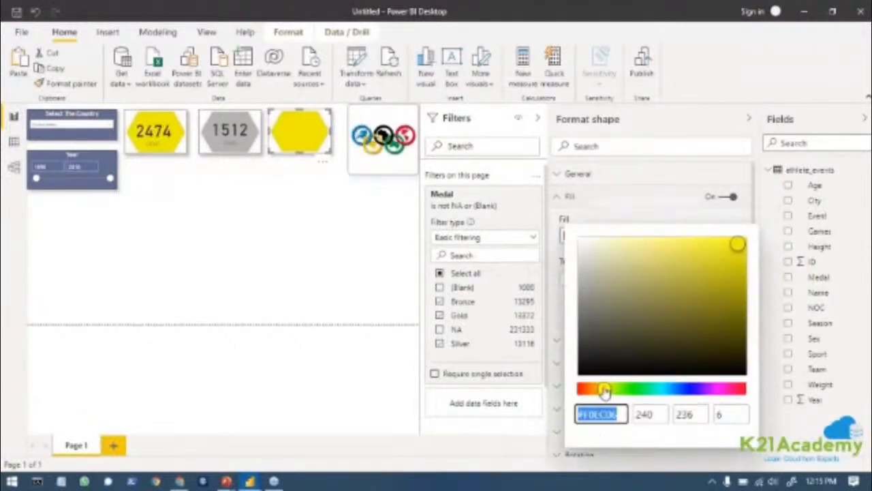
left_click_drag(604, 389, 584, 389)
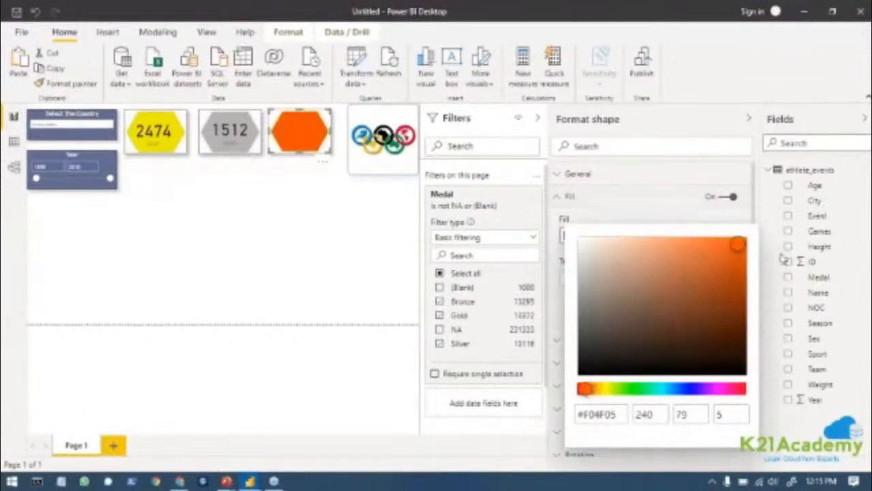
left_click_drag(742, 256, 720, 298)
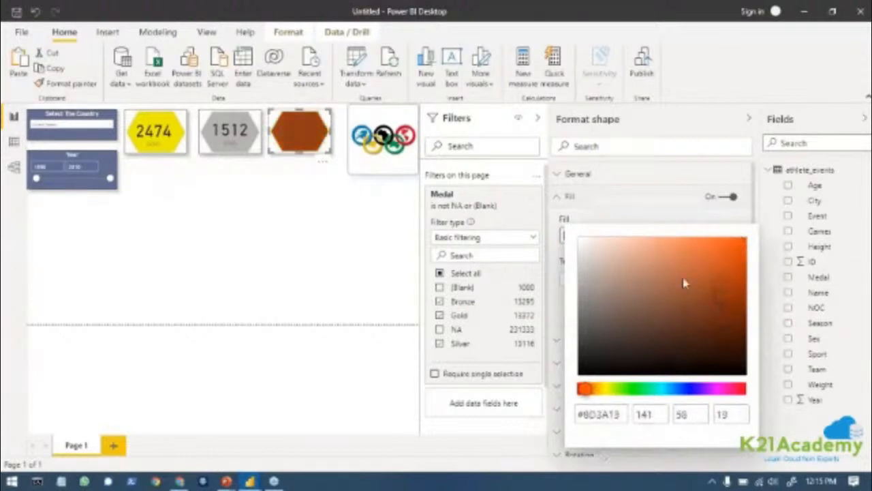
left_click(644, 196)
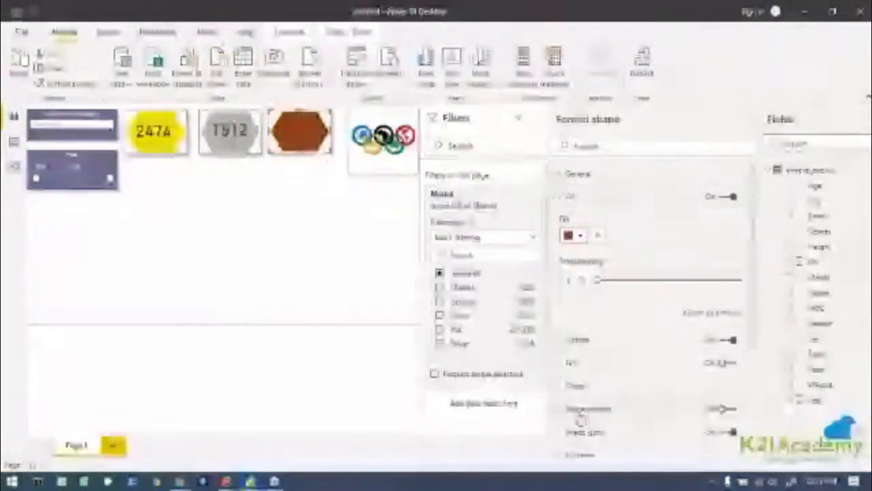
Set the third hexagon's shape glow color to the same brown as its fill.
scroll(649, 420, "down", 1)
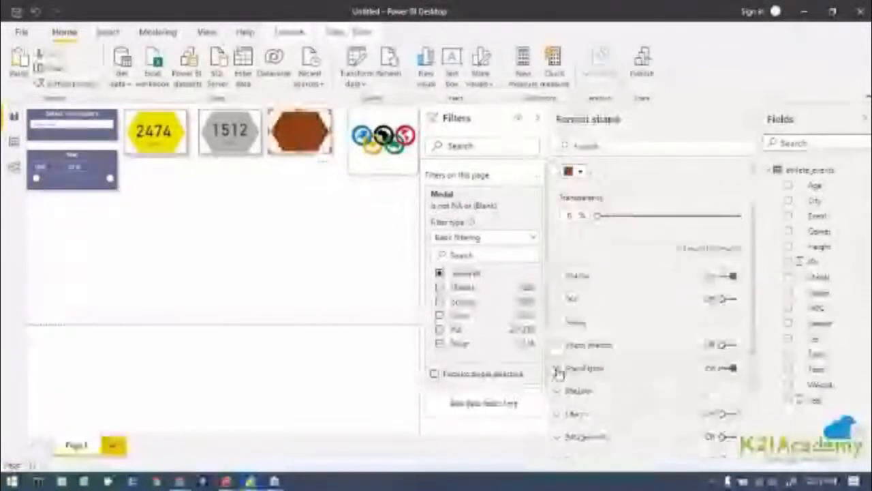
left_click(559, 368)
left_click(580, 406)
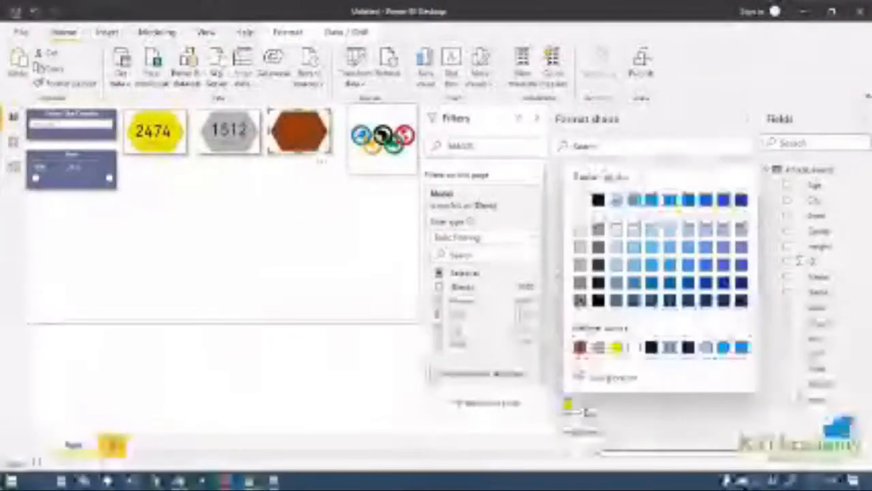
left_click(581, 348)
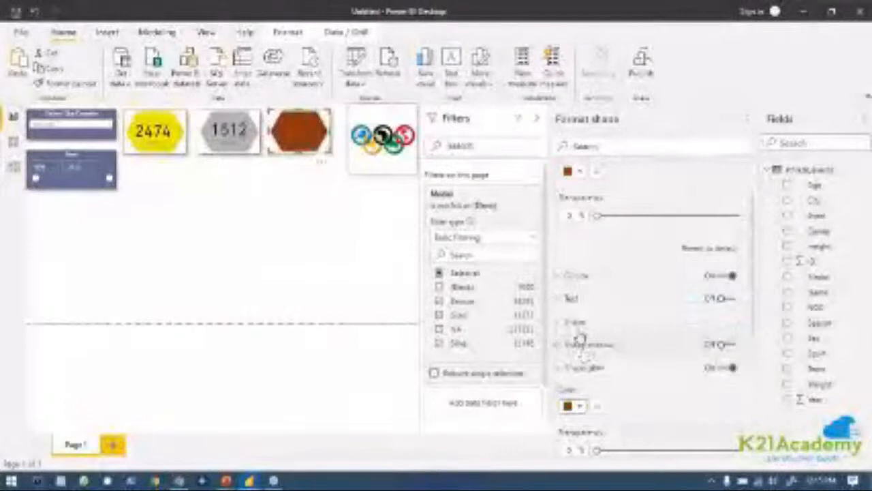
Duplicate the card on the gray hexagon and place the copy on the brown hexagon.
left_click(247, 154)
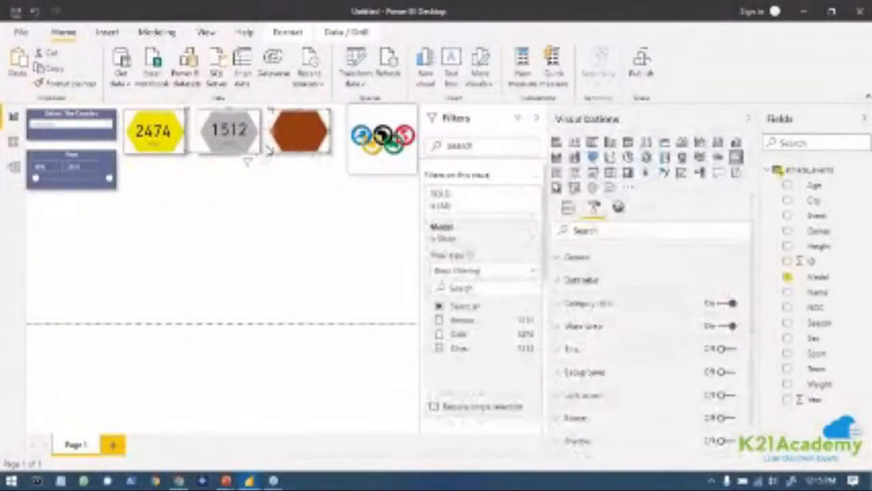
left_click(270, 149)
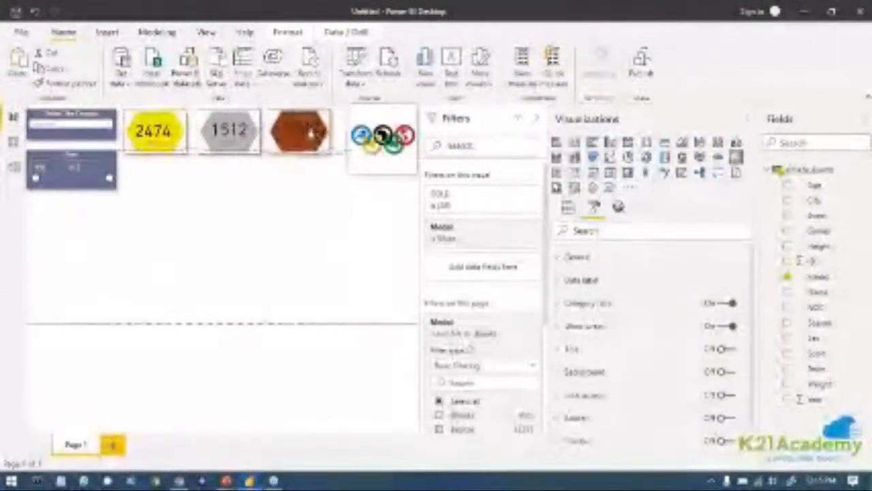
left_click(298, 233)
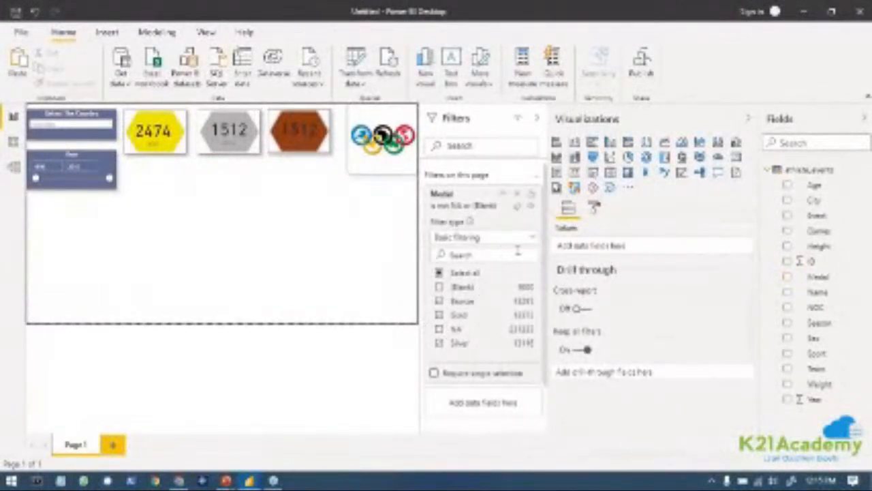
Change the Medal visual filter of the card on the brown hexagon from Silver to Bronze.
left_click(502, 195)
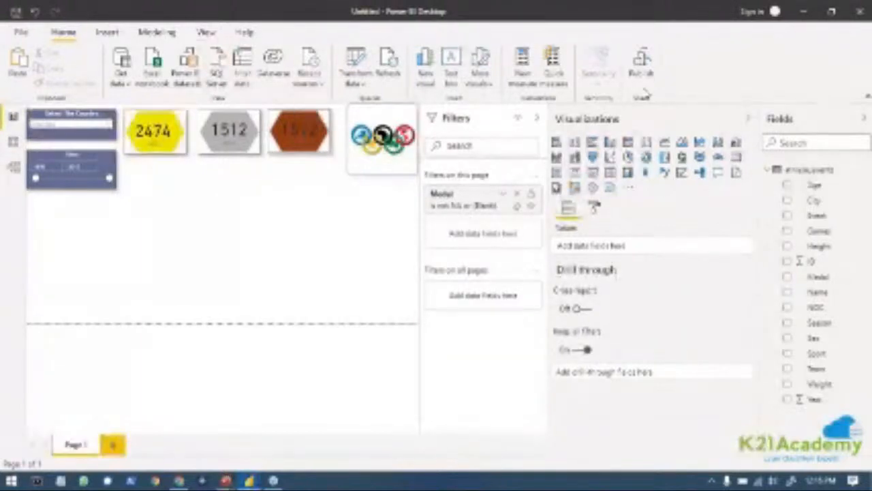
left_click(747, 120)
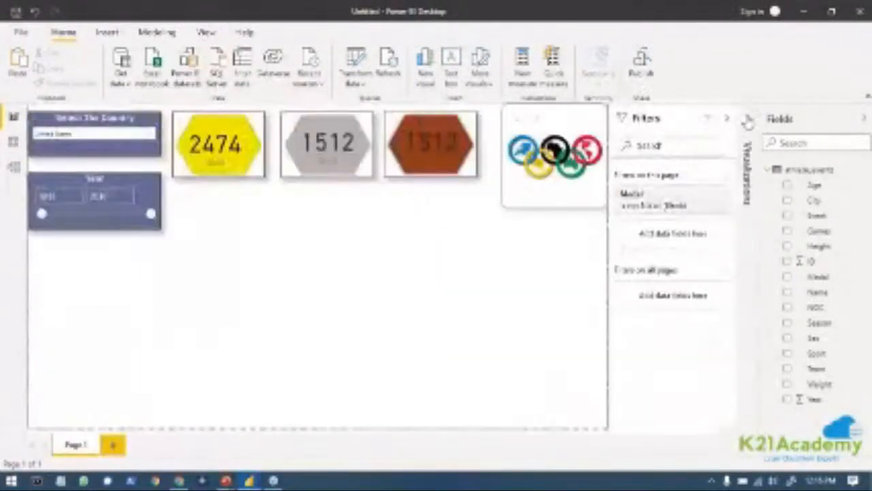
left_click(421, 159)
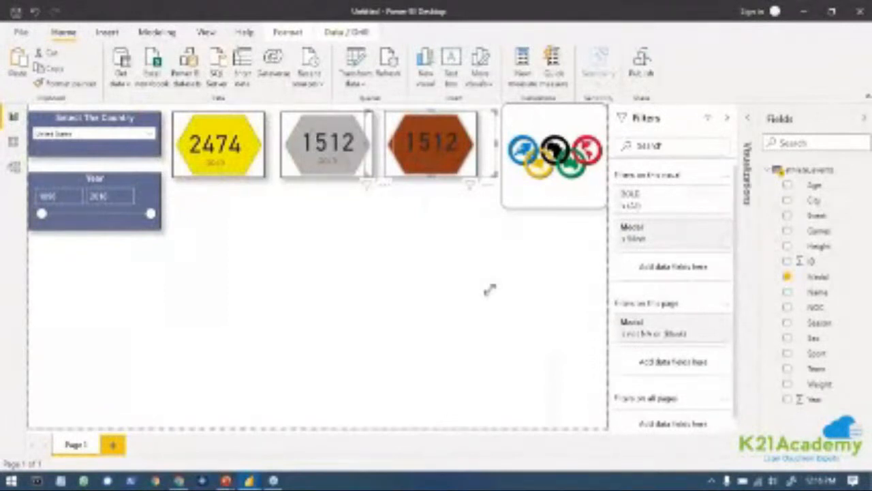
left_click(668, 239)
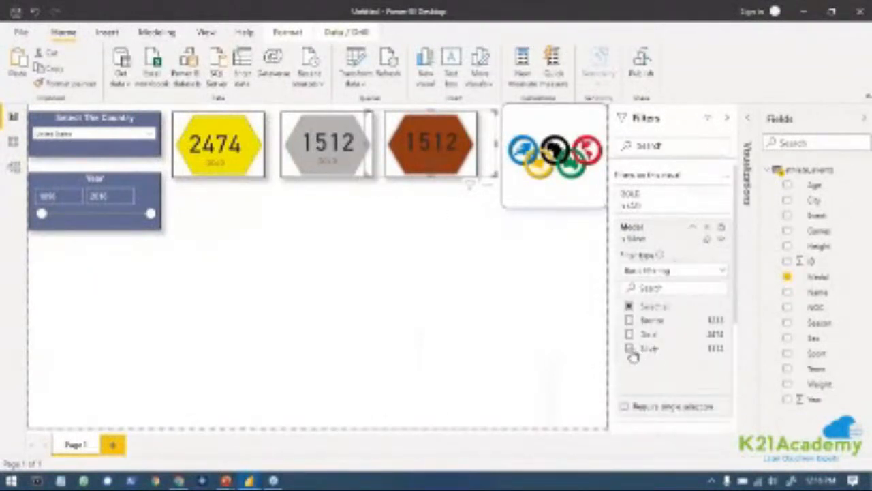
left_click(628, 348)
left_click(629, 320)
left_click(629, 320)
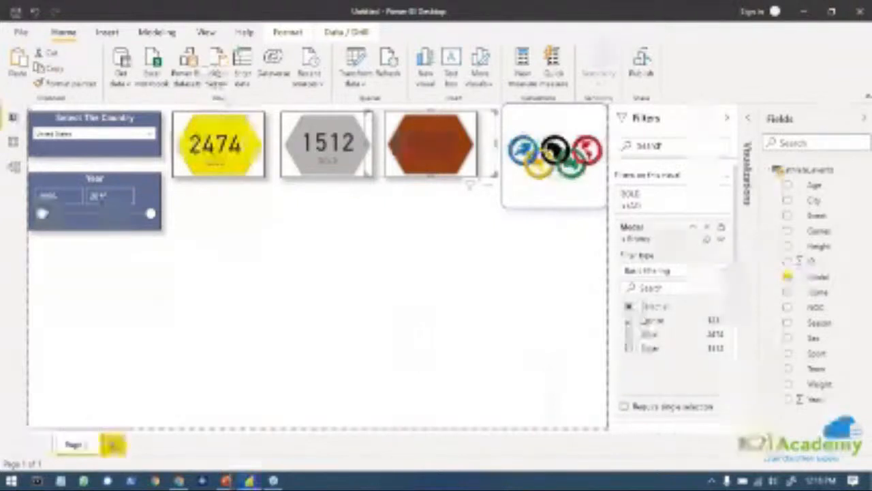
left_click(695, 230)
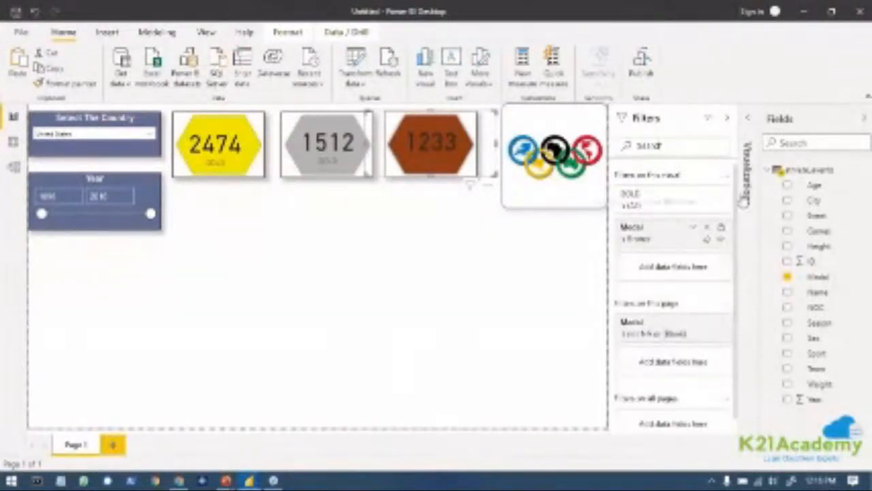
Rename the field of the card on the brown hexagon to BRONZE for this visual only.
left_click(750, 121)
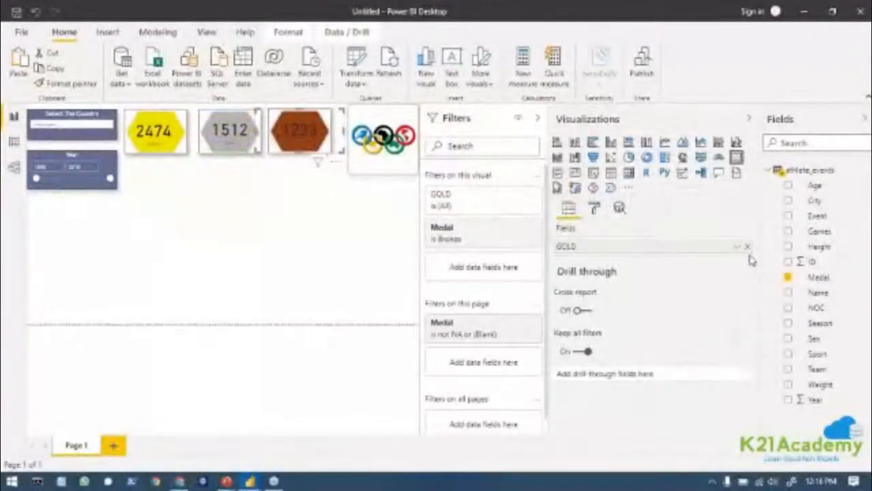
left_click(738, 250)
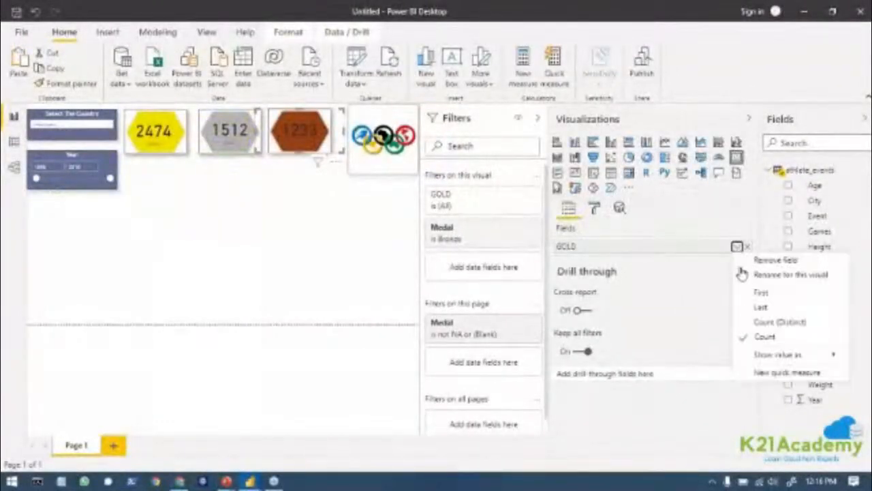
left_click(791, 276)
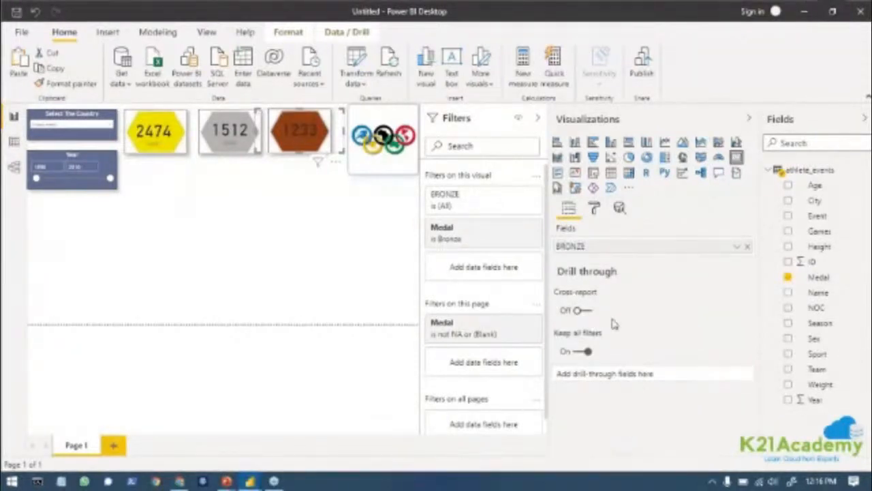
Set the data label color of the BRONZE card to white.
left_click(594, 208)
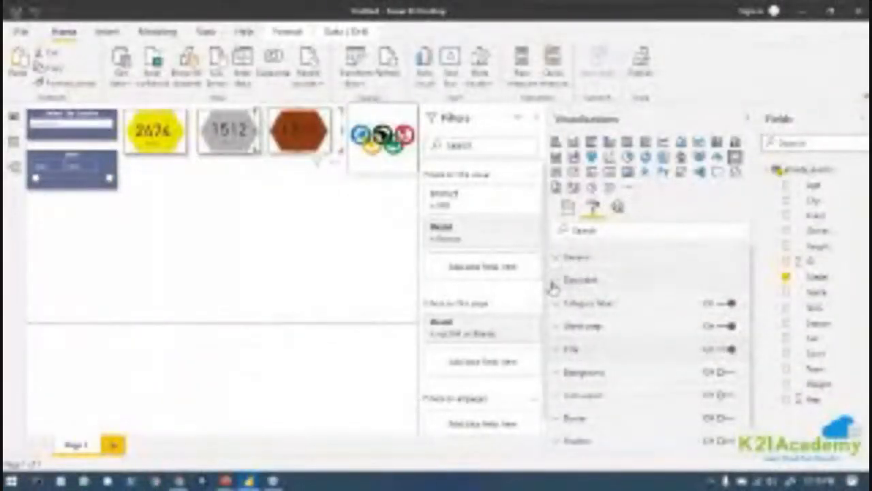
left_click(553, 285)
left_click(580, 320)
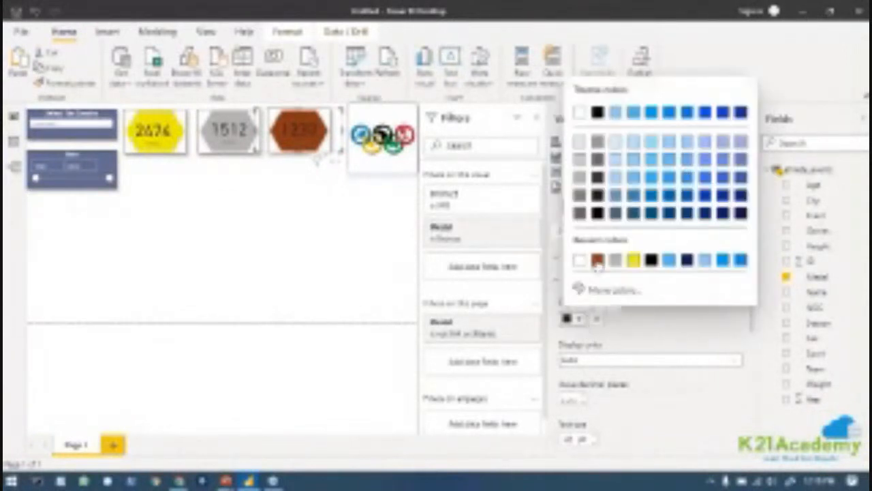
left_click(575, 265)
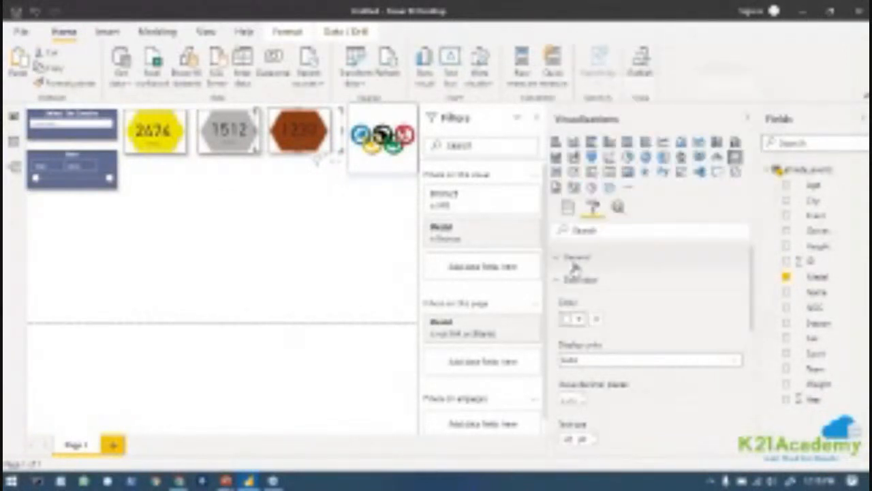
Review the general, data label and other formatting options of the BRONZE card.
scroll(633, 387, "down", 5)
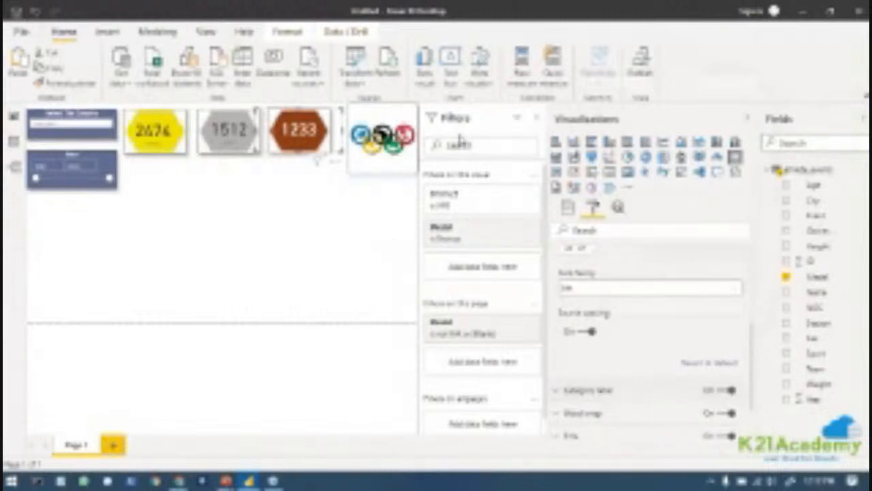
scroll(680, 396, "down", 2)
scroll(680, 397, "down", 2)
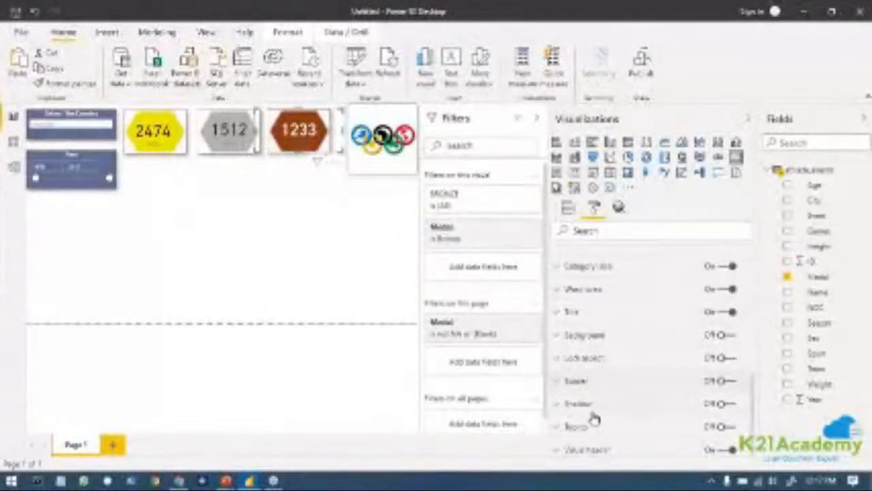
scroll(625, 426, "up", 5)
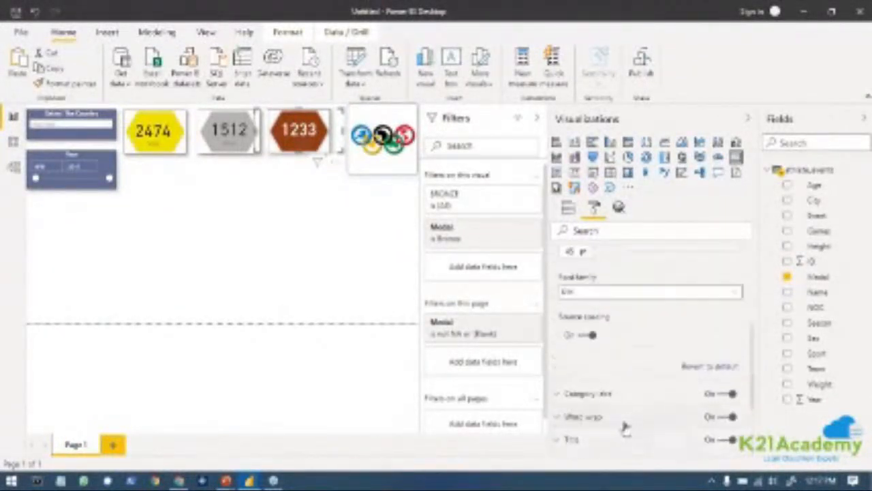
scroll(640, 402, "down", 3)
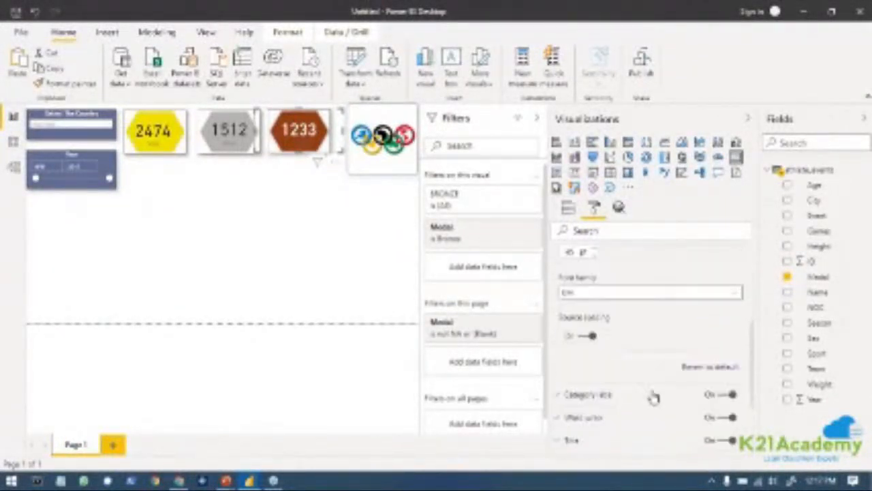
scroll(652, 397, "up", 5)
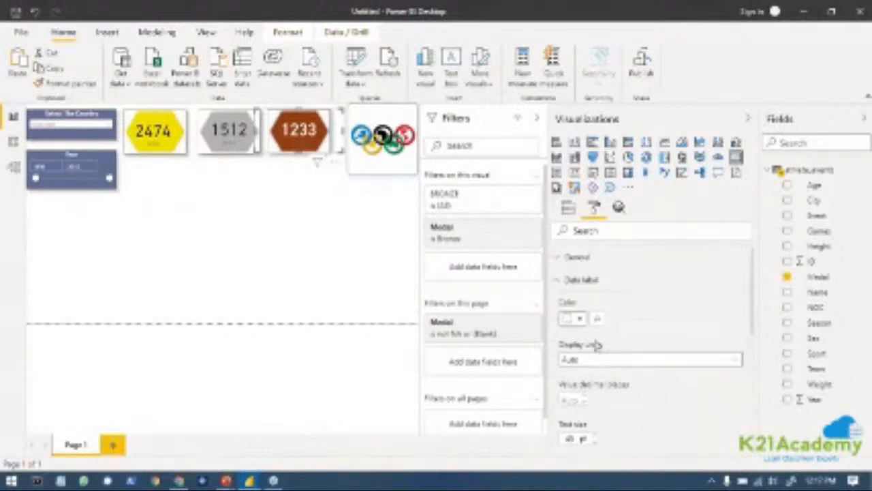
left_click(560, 280)
left_click(560, 263)
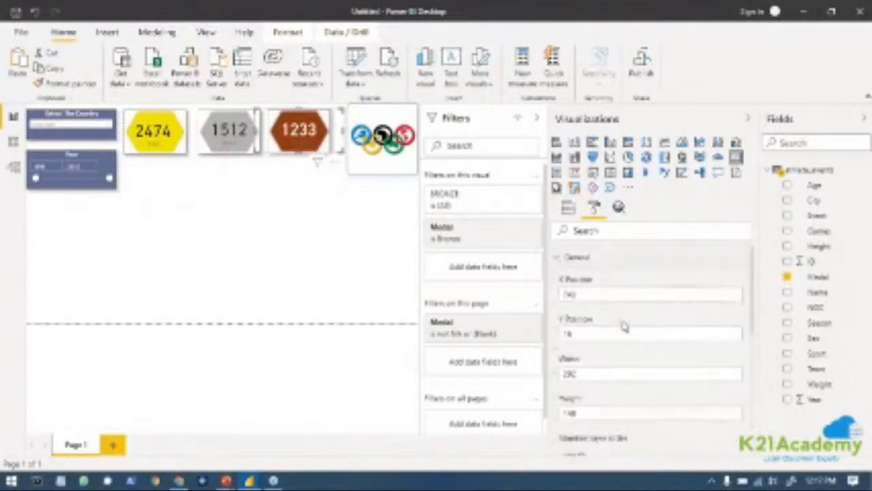
scroll(624, 321, "down", 3)
scroll(627, 327, "up", 3)
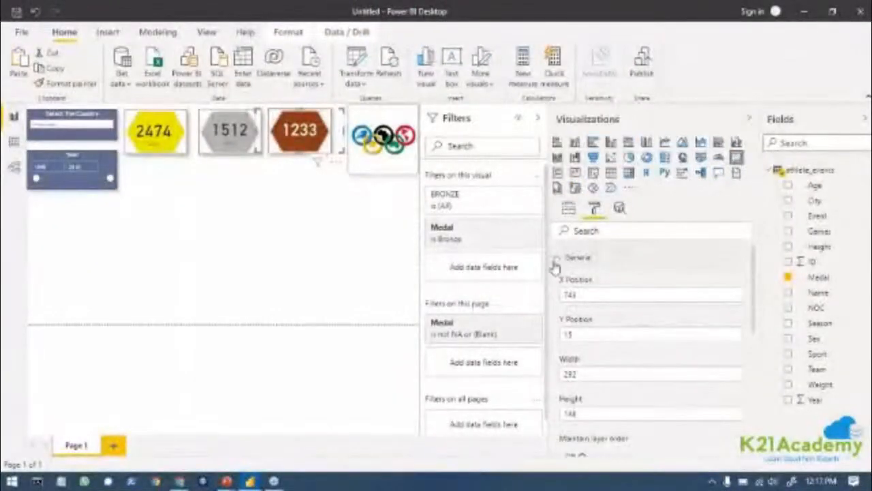
left_click(557, 258)
Try to rename the GOLD field of the card on the gray hexagon to SILVER for this visual.
left_click(570, 210)
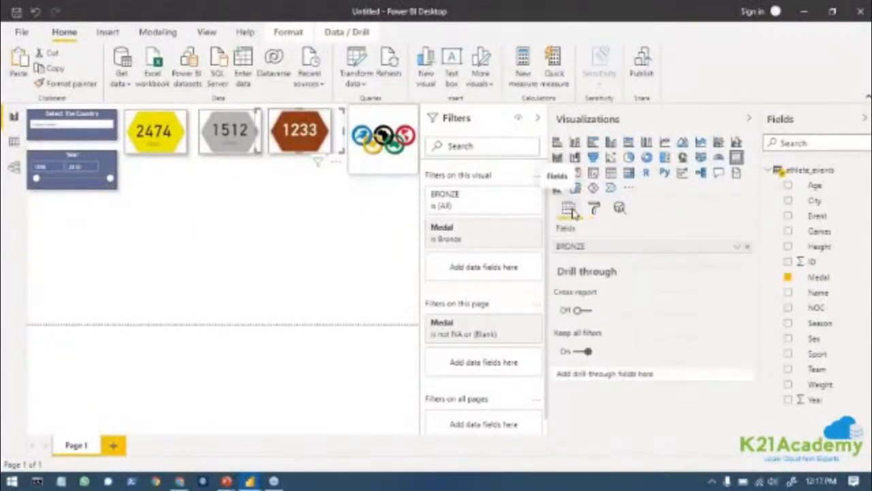
left_click(218, 159)
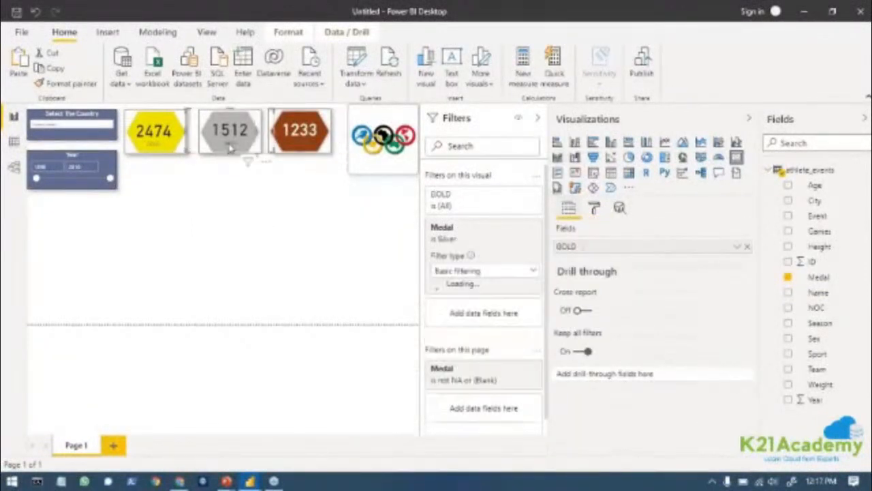
double_click(605, 253)
right_click(605, 253)
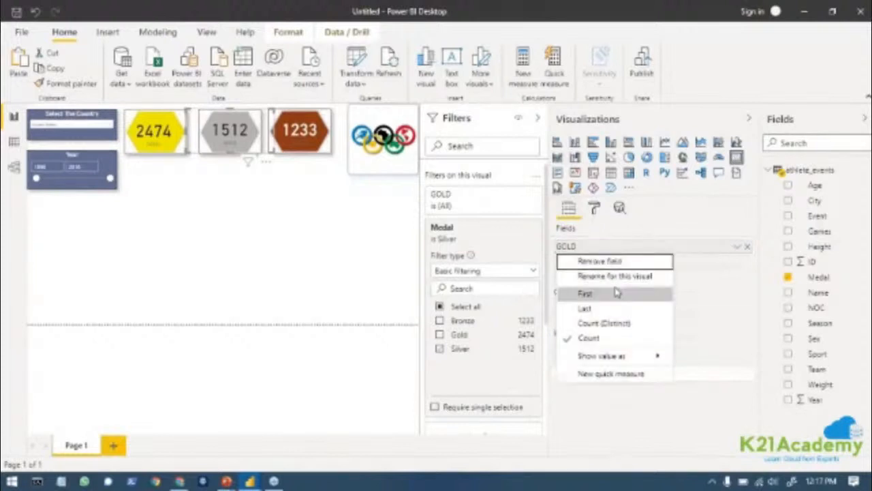
left_click(616, 277)
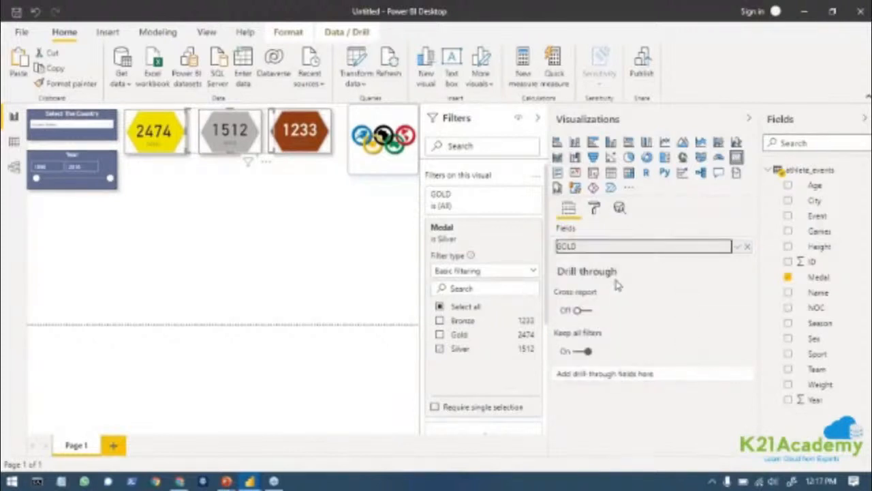
key("BackSpace")
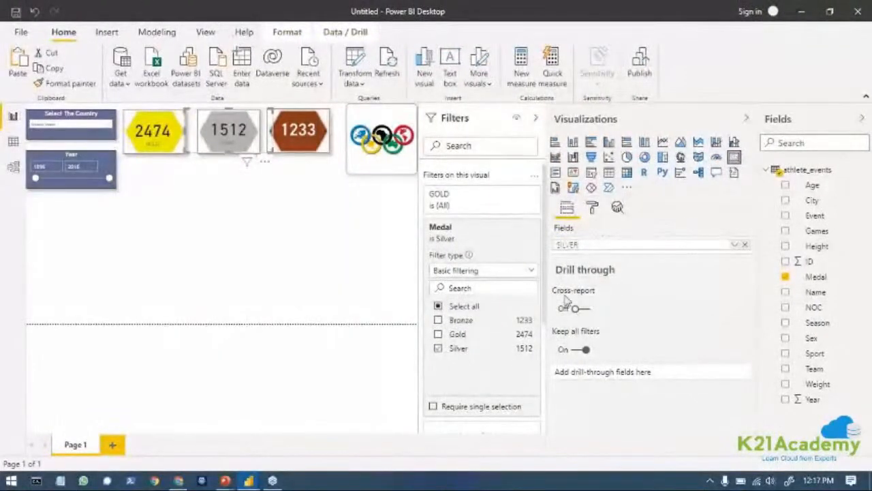
left_click(342, 263)
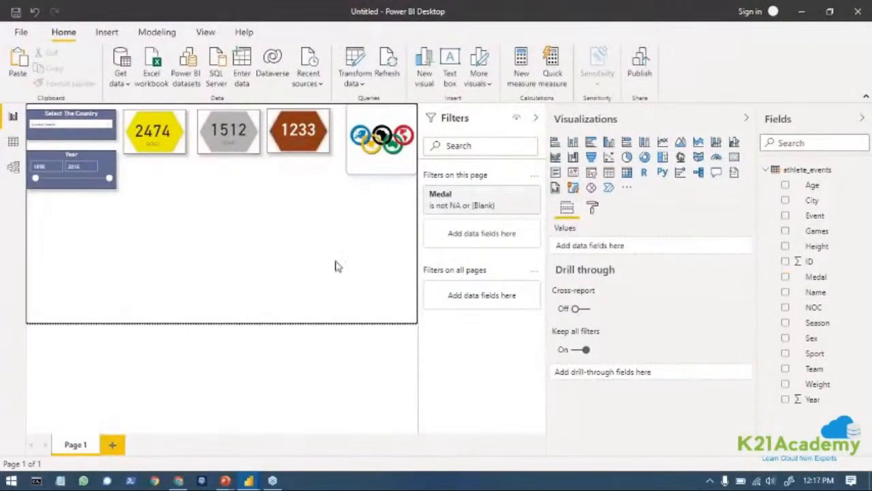
Rename the field of the card on the gray hexagon to SILVER for this visual only.
left_click(228, 143)
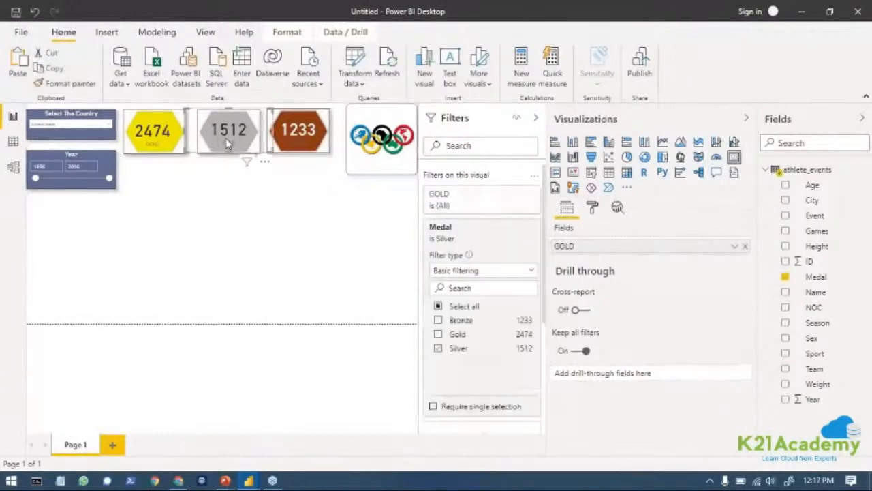
left_click(733, 248)
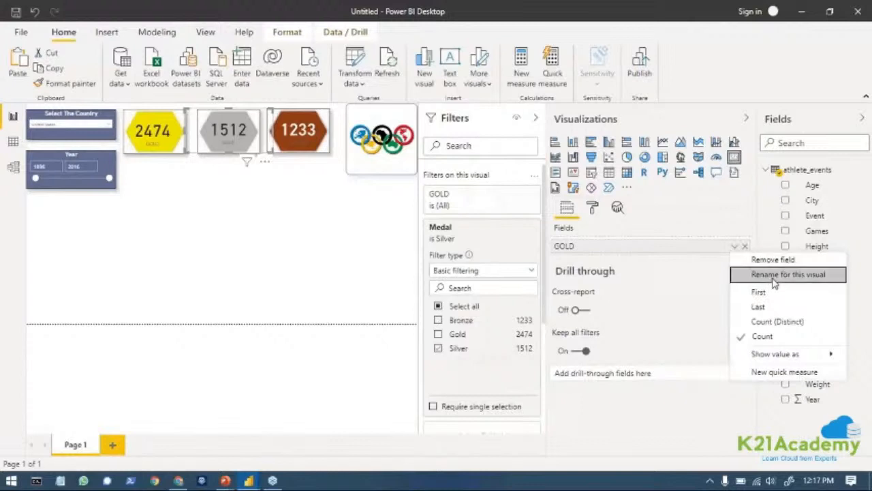
left_click(773, 278)
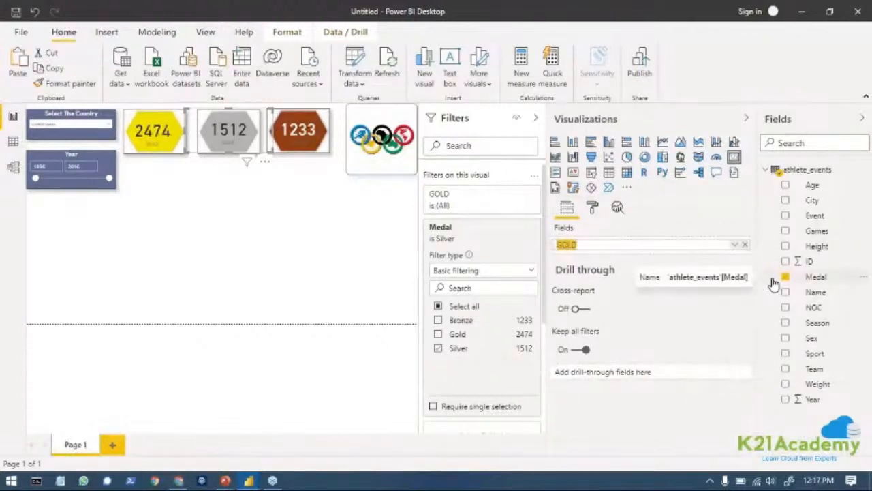
key("BackSpace")
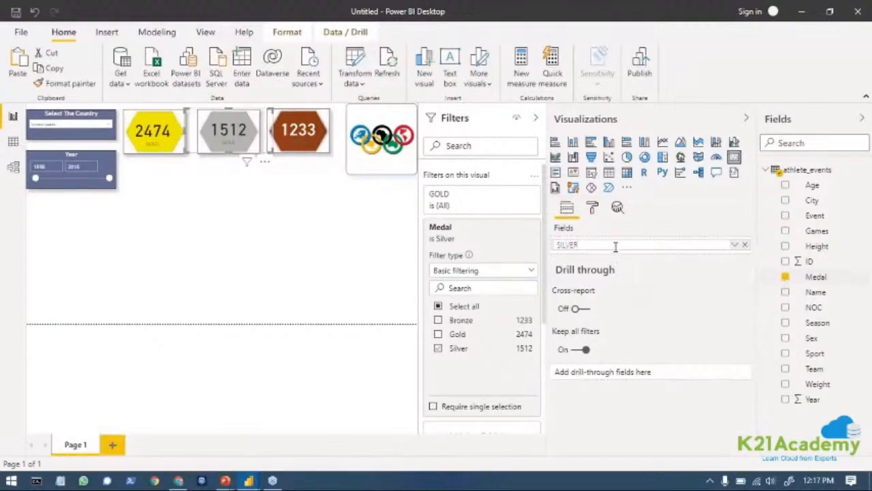
key("Return")
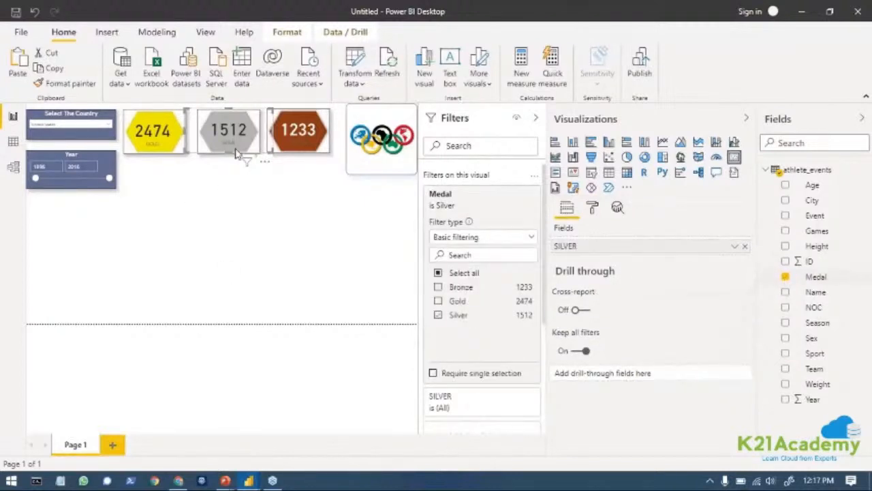
Collapse the Visualizations and Filters panes to enlarge the report canvas and deselect the card.
left_click(747, 121)
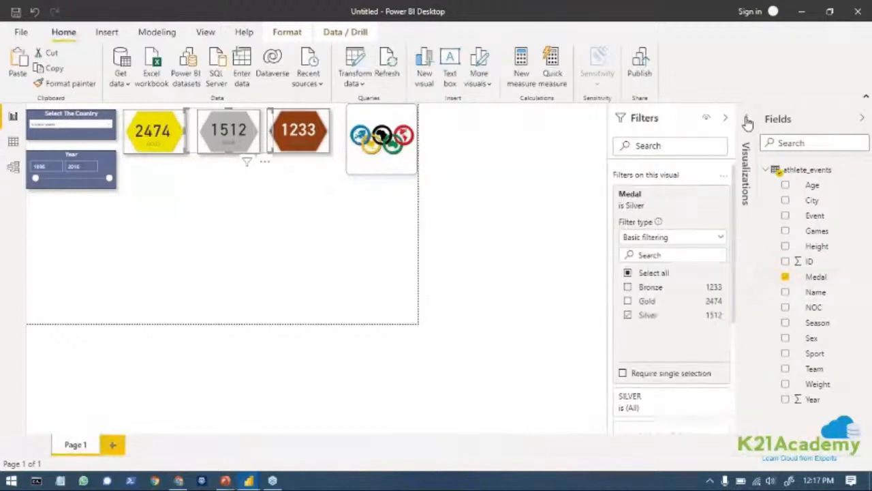
left_click(725, 121)
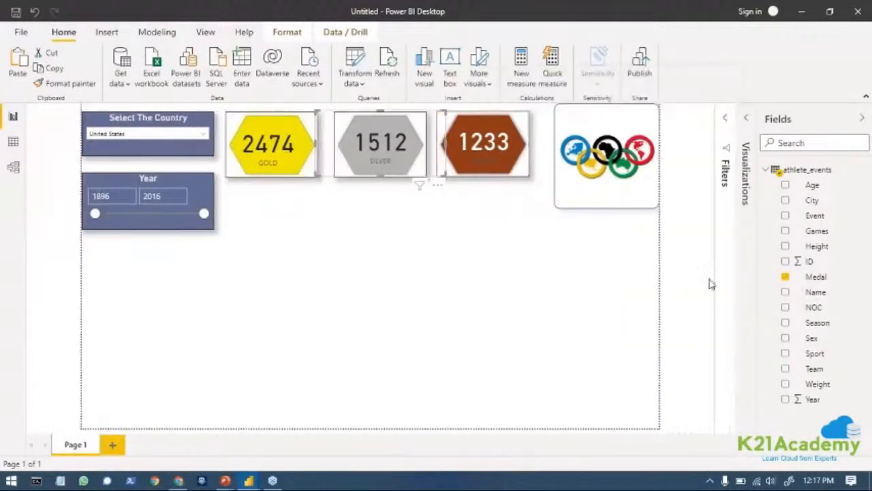
left_click(442, 401)
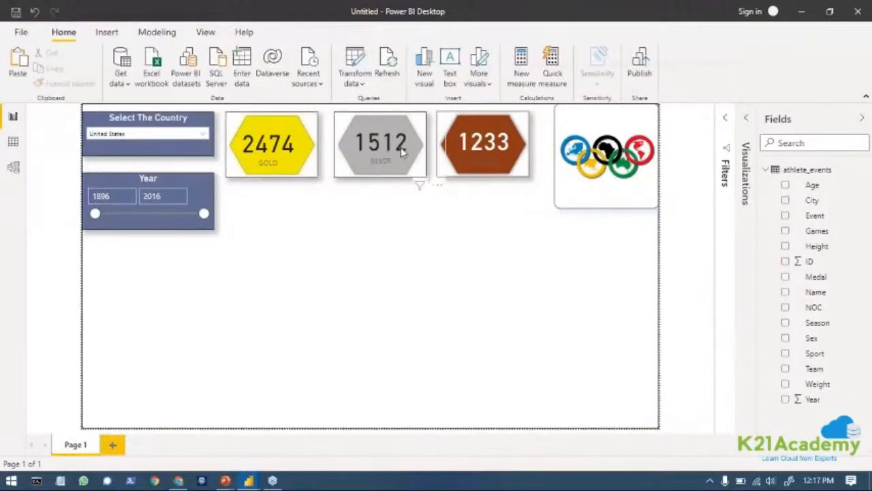
Filter the report to India with the country slicer.
left_click(159, 135)
scroll(140, 202, "down", 5)
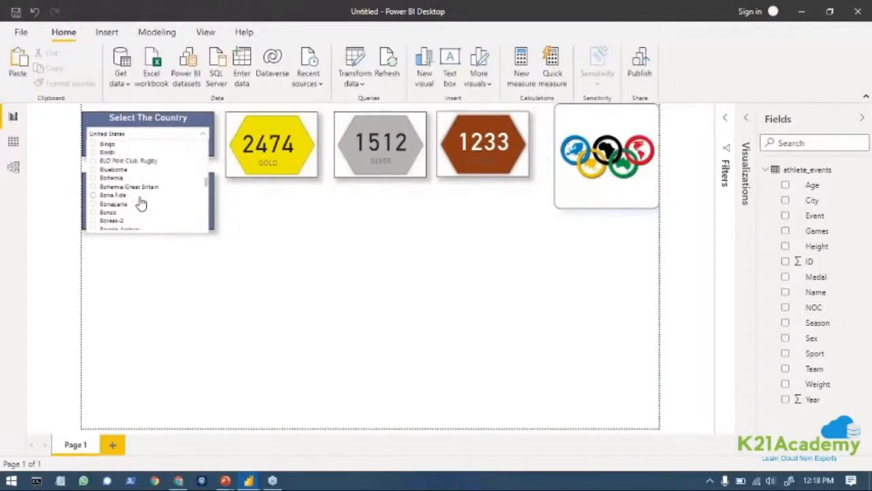
scroll(139, 203, "down", 15)
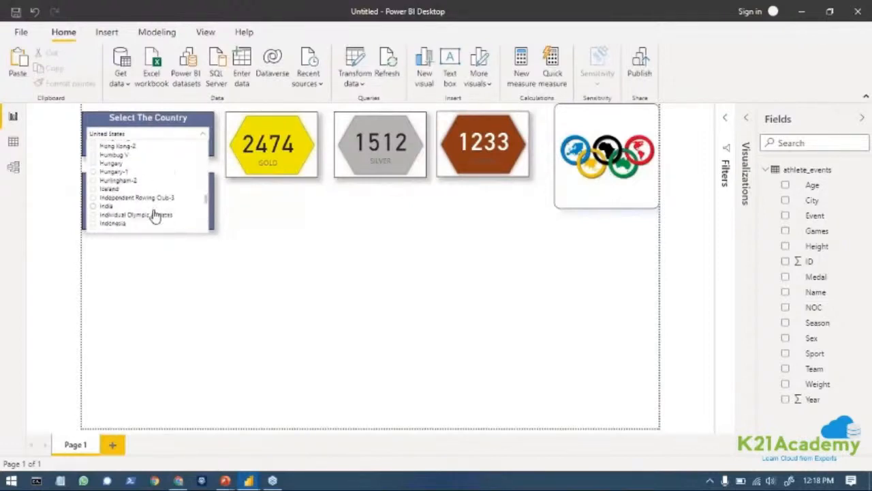
scroll(155, 216, "down", 2)
scroll(155, 214, "up", 2)
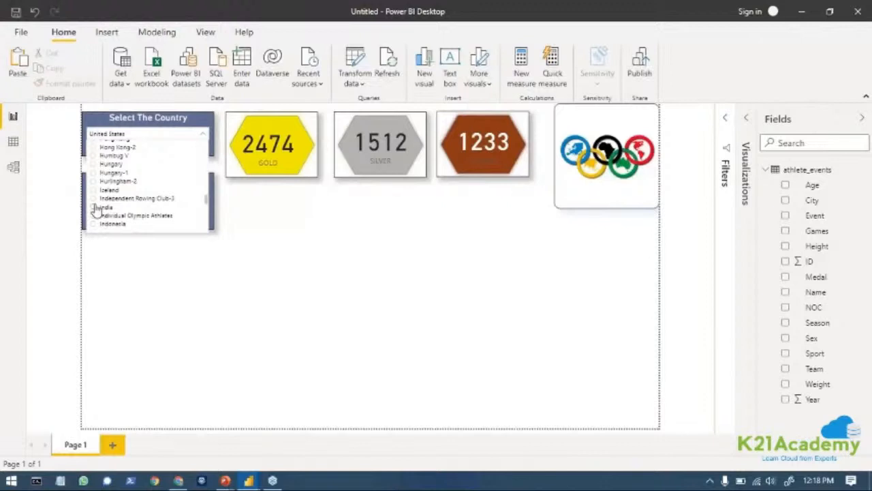
left_click(95, 207)
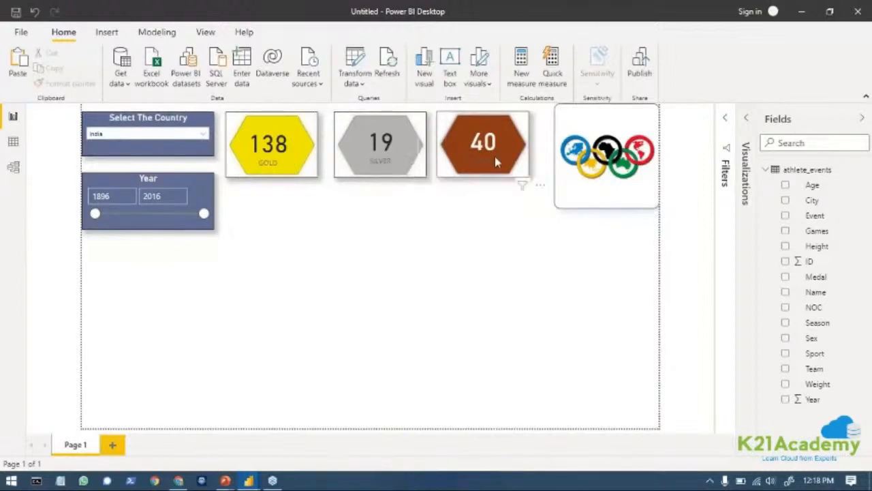
Test the Year slicer with start years 1994, 2005 and 2014, and restore the start year to 1896.
left_click_drag(95, 213, 187, 216)
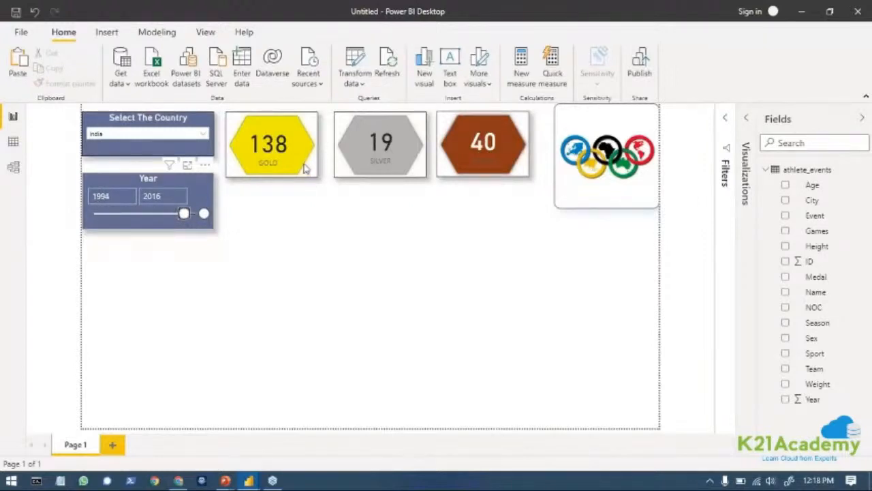
left_click(184, 214)
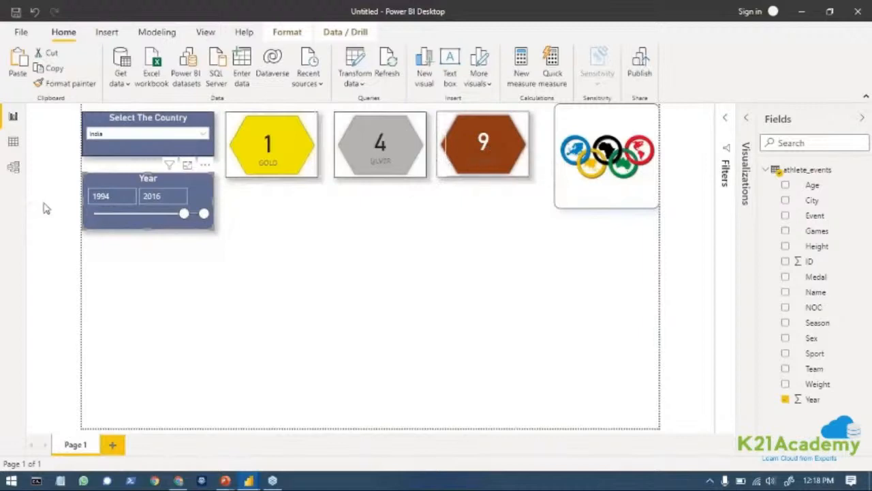
left_click_drag(184, 214, 194, 215)
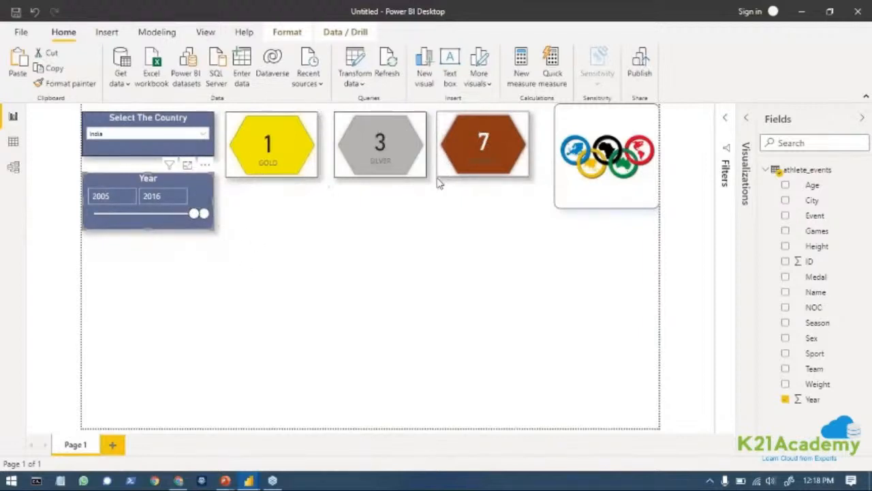
left_click_drag(195, 214, 202, 215)
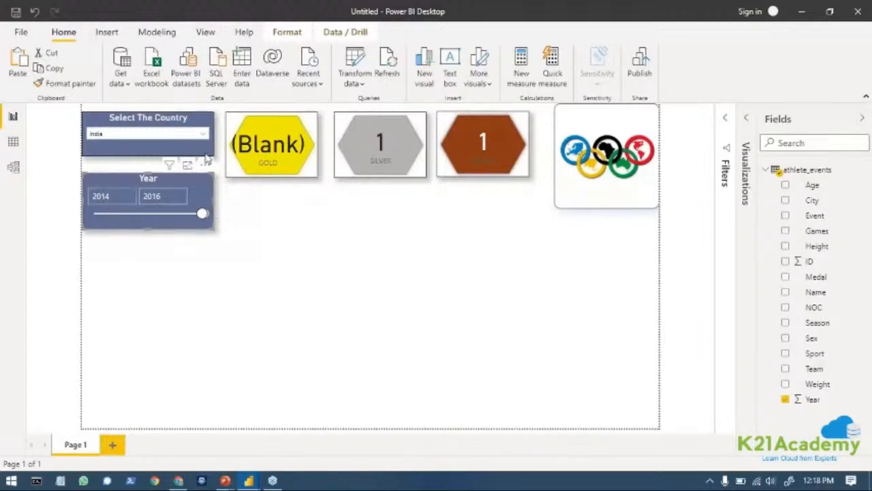
left_click_drag(196, 214, 62, 220)
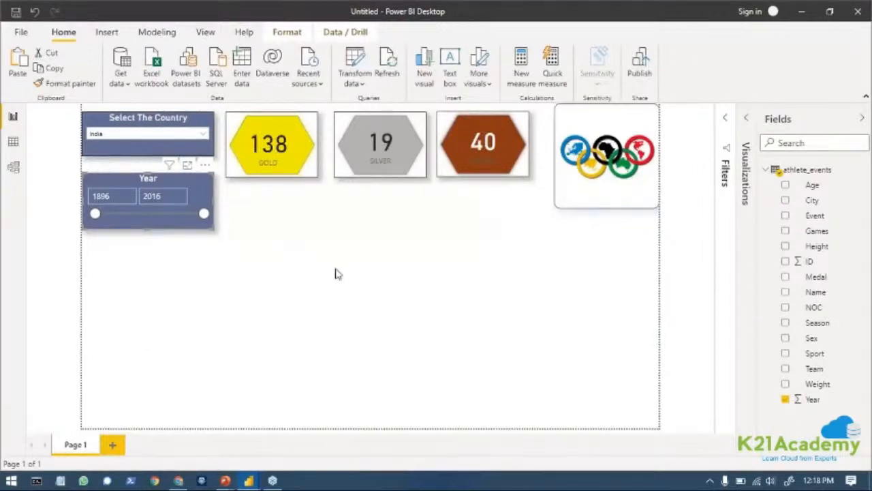
Shift the BRONZE card sideways, move it back to the center of the brown hexagon and deselect it.
left_click(486, 173)
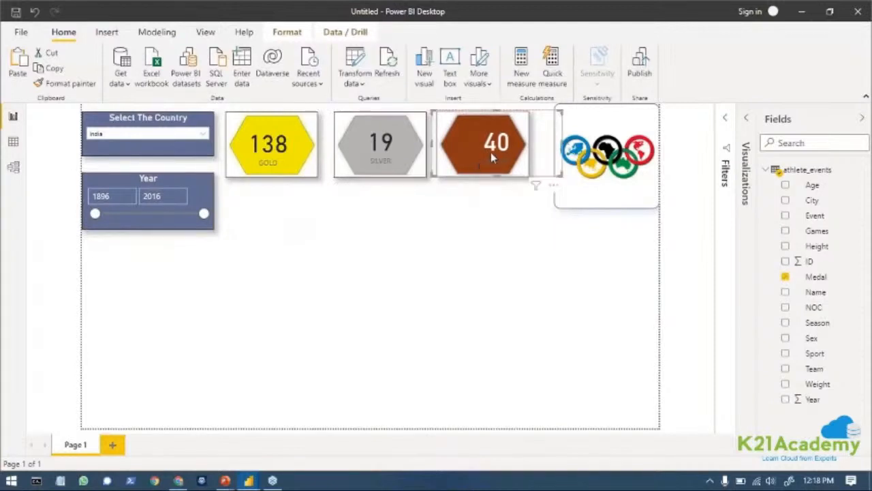
left_click_drag(489, 151, 475, 155)
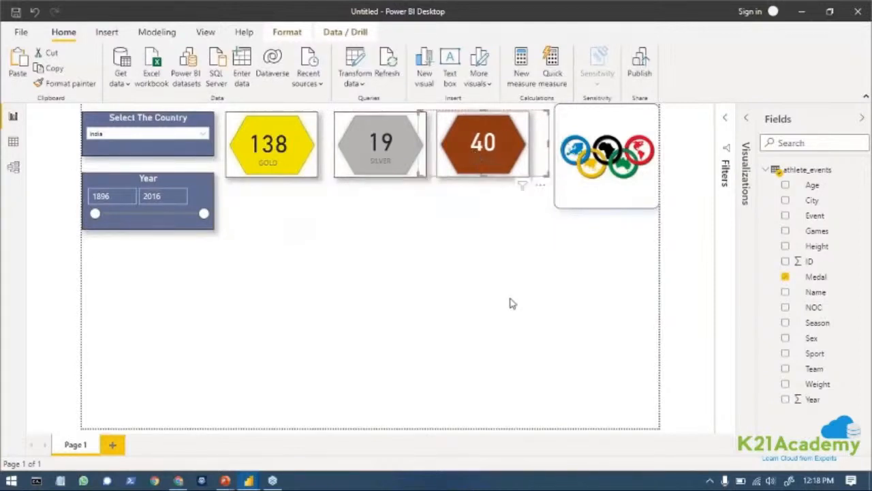
left_click(512, 302)
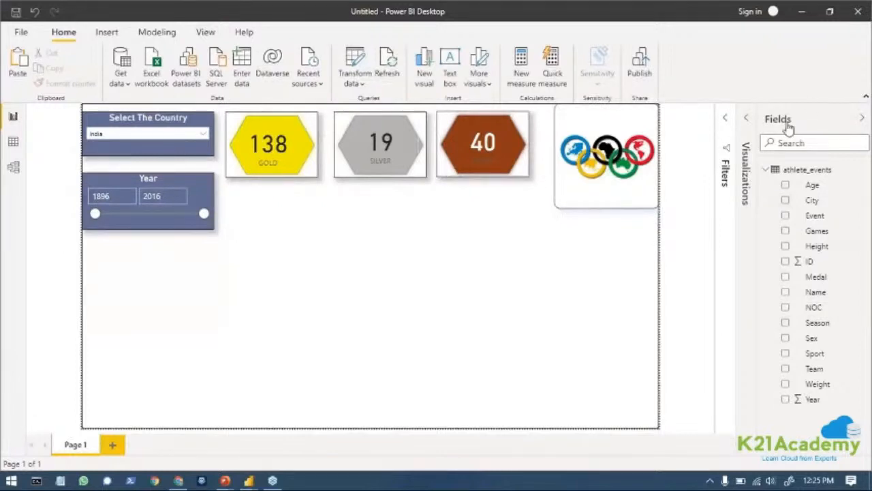
Insert an empty slicer below the Year slicer and place a copy of it in the lower middle of the page.
left_click(746, 121)
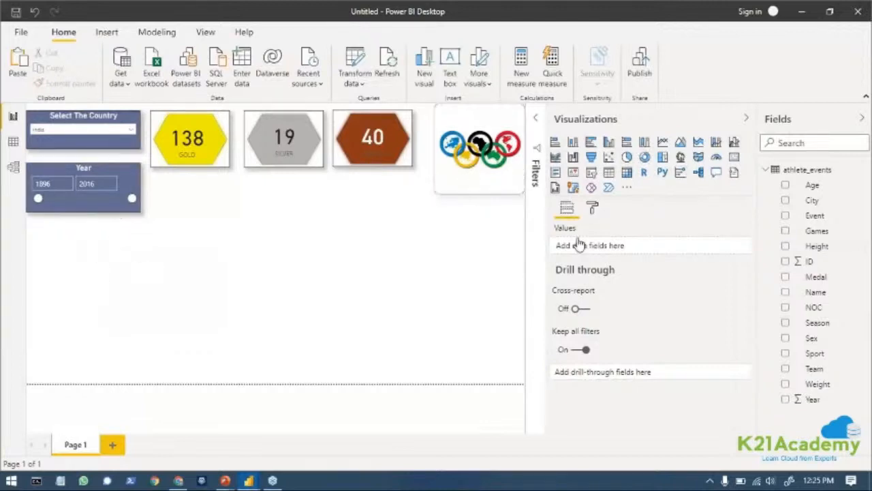
left_click(590, 174)
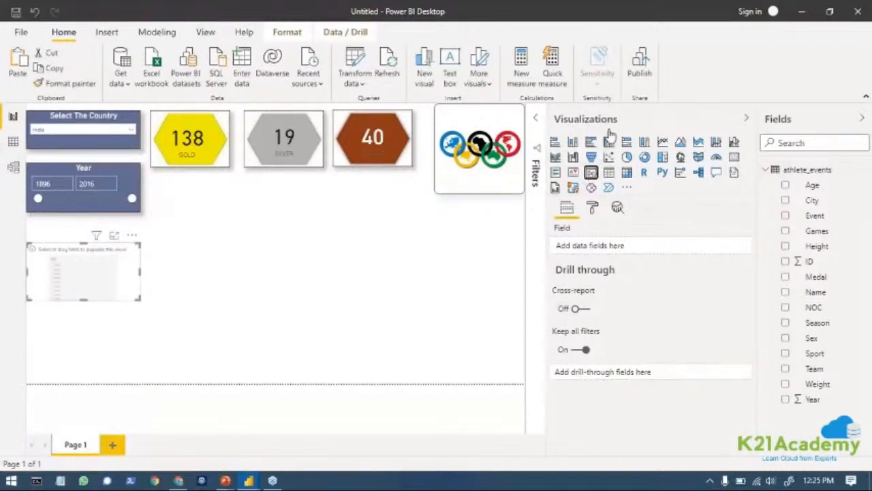
left_click(746, 120)
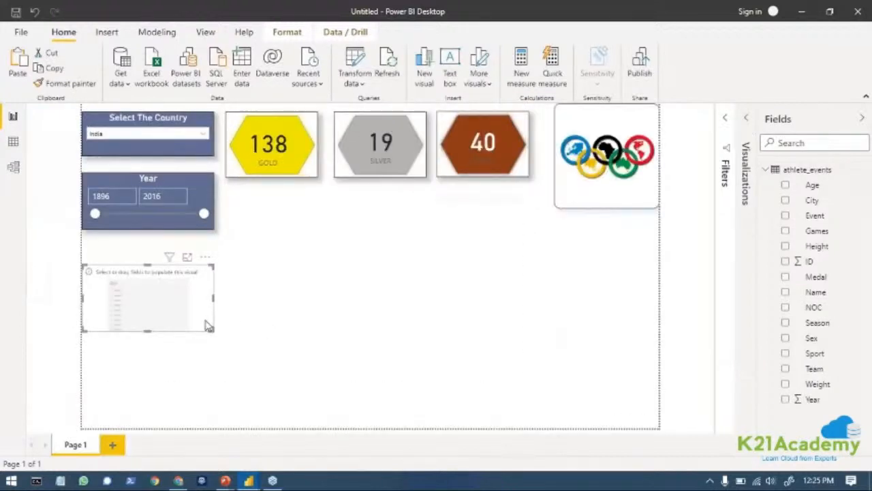
key("ctrl+v")
left_click_drag(181, 313, 438, 356)
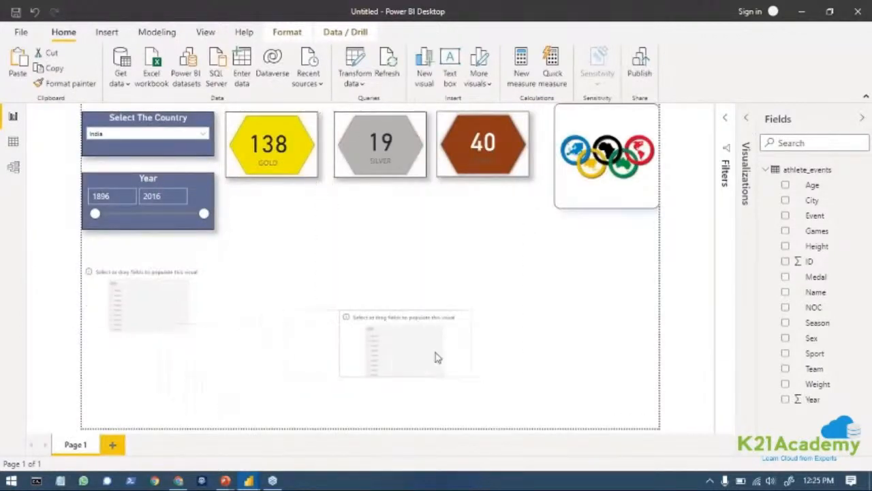
Assign the Sex field to the empty slicer below the Year slicer.
left_click(114, 297)
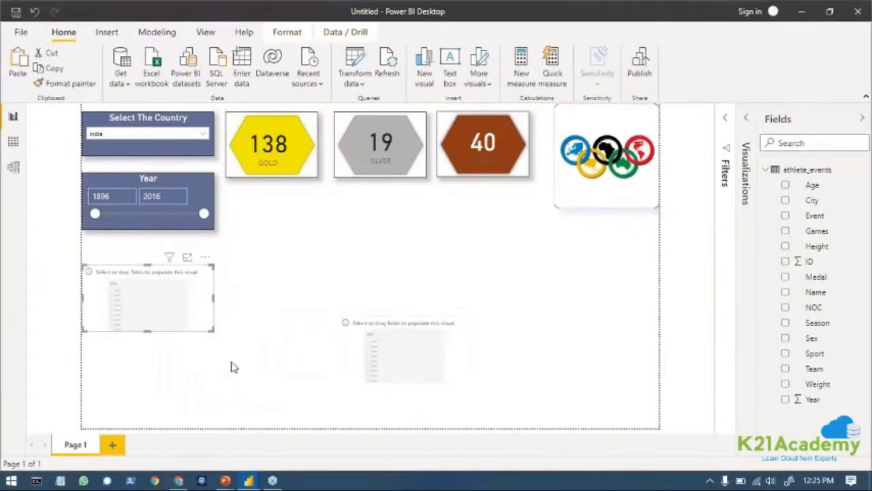
left_click(747, 122)
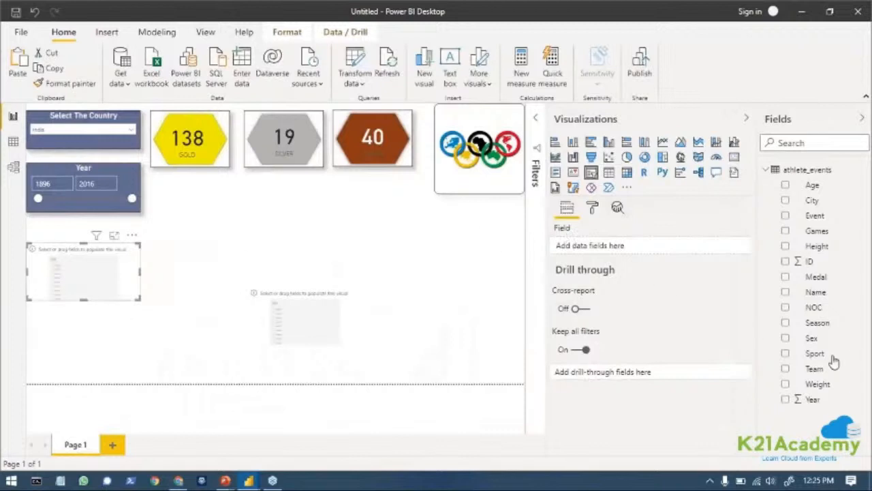
left_click_drag(690, 263, 620, 254)
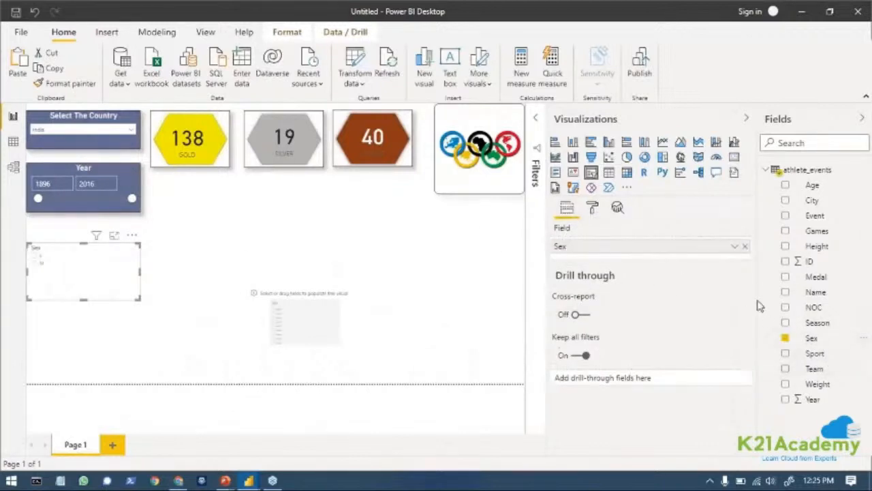
Change the Sex slicer from a list to a dropdown, check its options and deselect it.
left_click(734, 247)
left_click(734, 246)
left_click(132, 251)
left_click(133, 250)
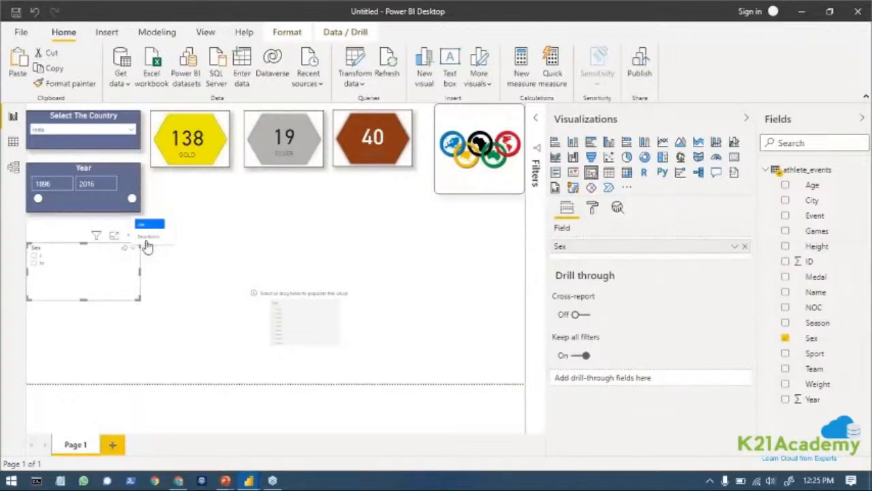
left_click(149, 238)
left_click(130, 261)
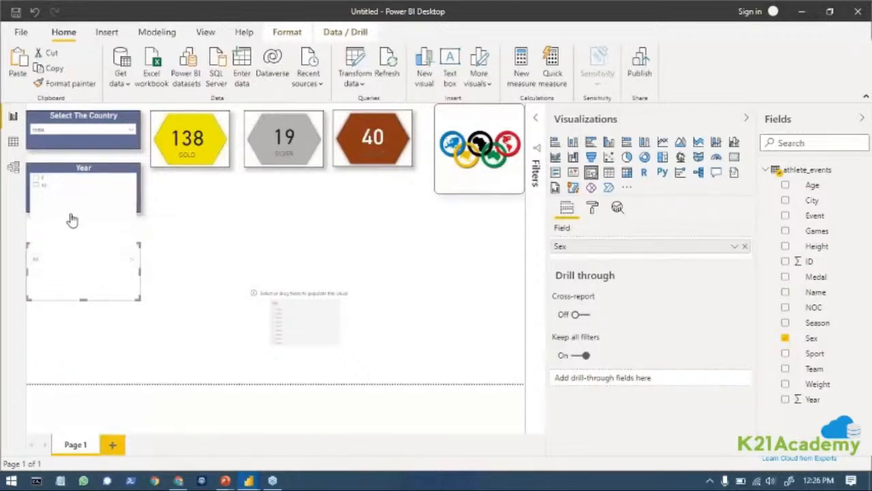
left_click(162, 246)
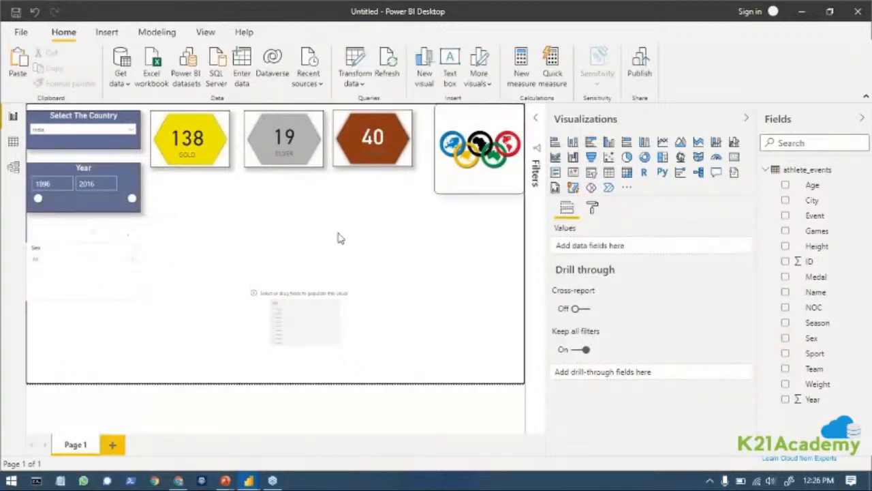
Copy the Year slicer's formatting onto the Sex slicer with Format painter.
left_click(593, 210)
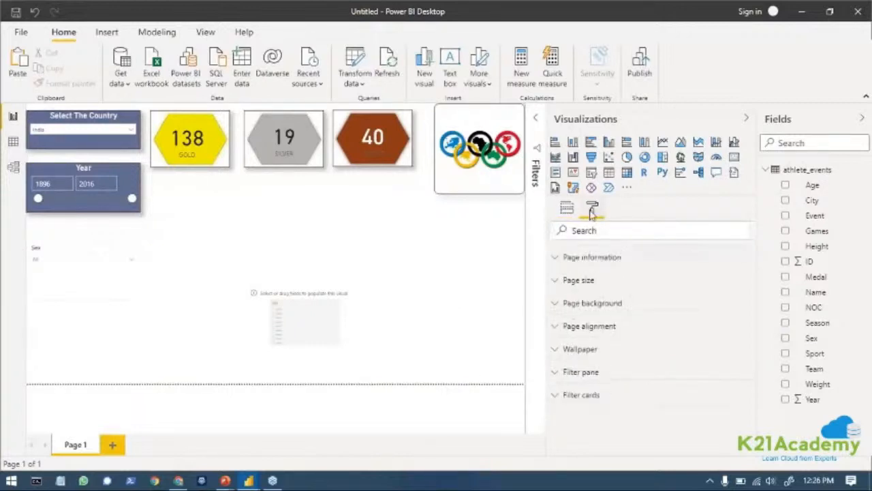
left_click(79, 273)
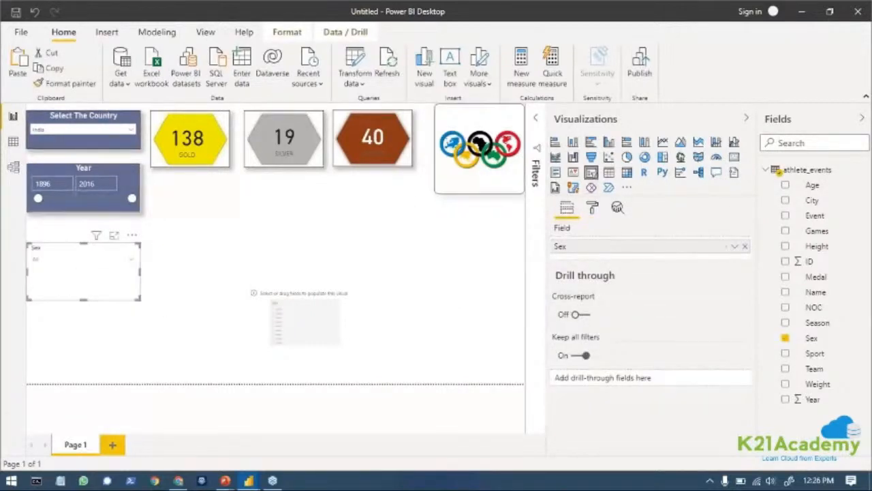
left_click(135, 184)
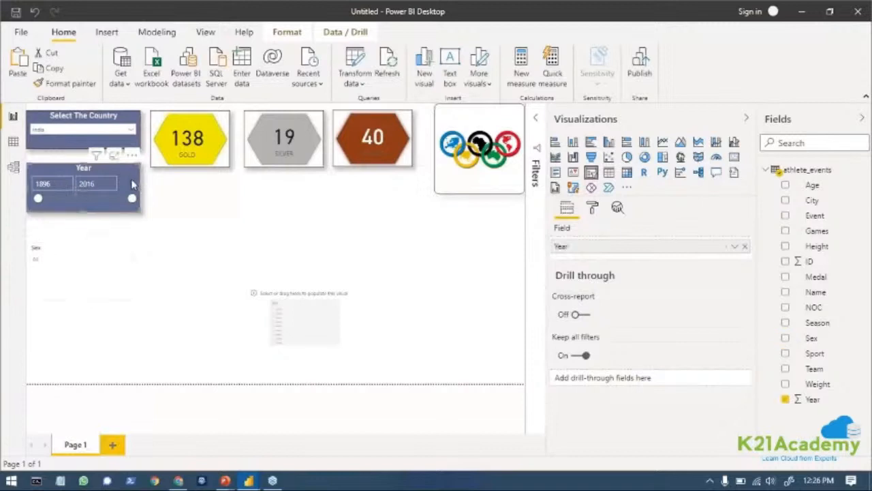
left_click(67, 87)
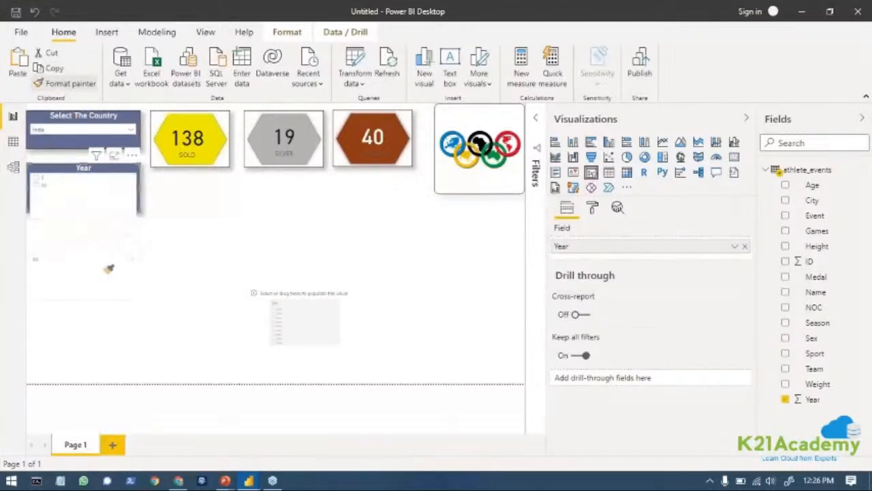
left_click(109, 286)
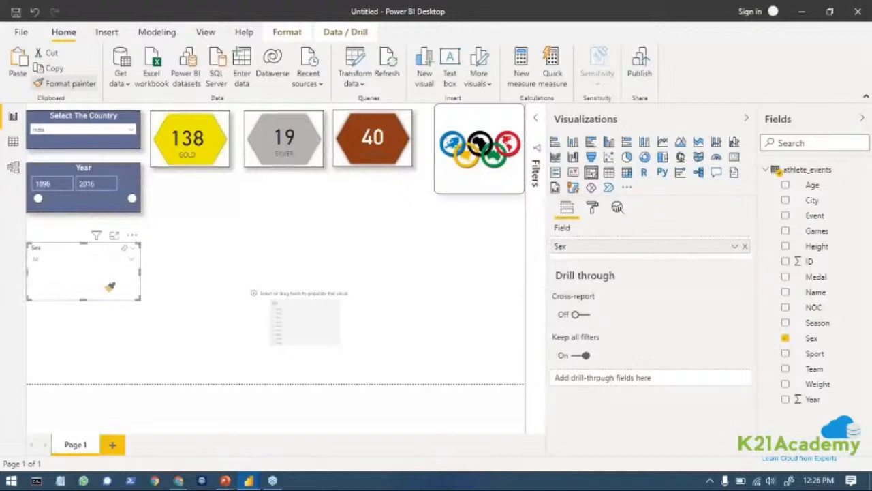
left_click(37, 280)
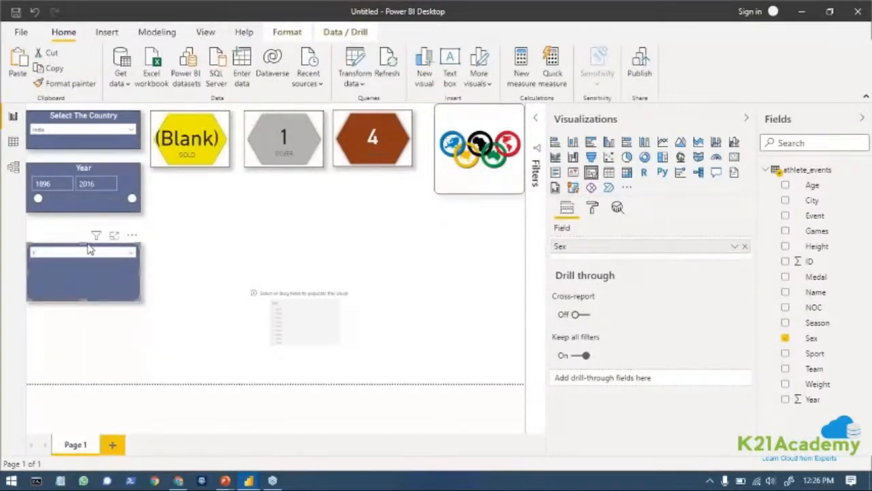
Extend the Sex slicer slightly upward and set its title text to SEX.
left_click_drag(86, 250, 87, 241)
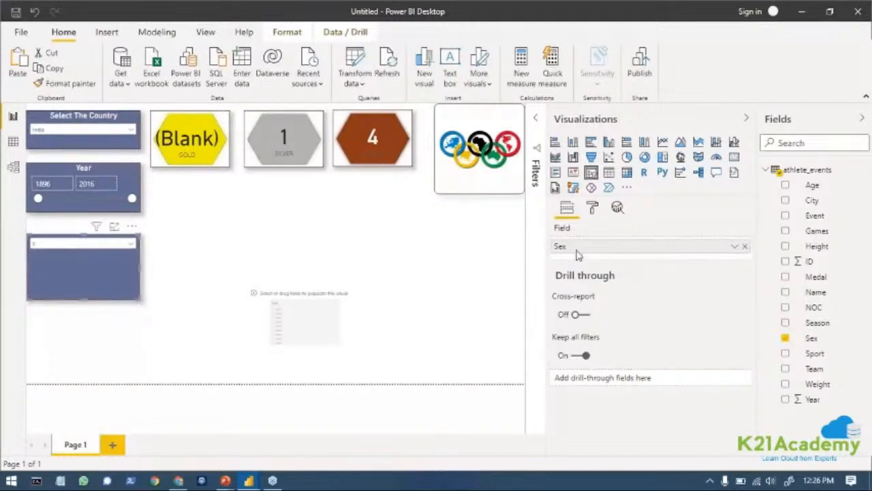
left_click(592, 207)
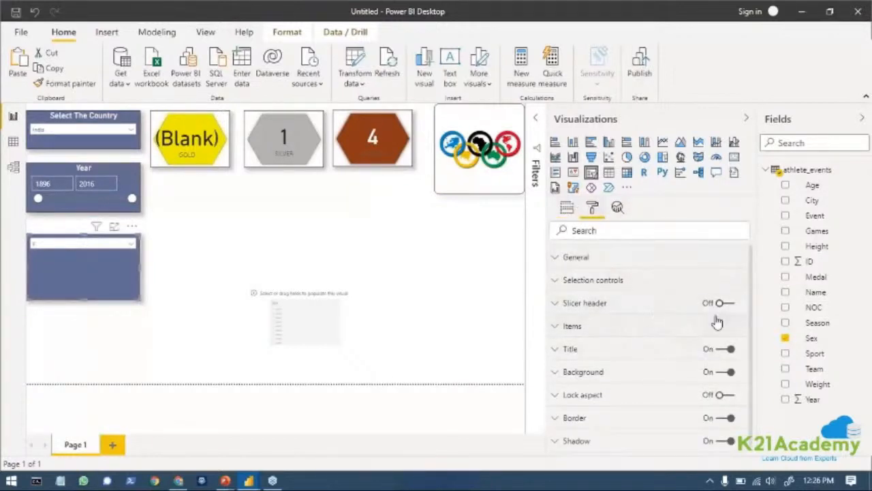
scroll(711, 333, "down", 1)
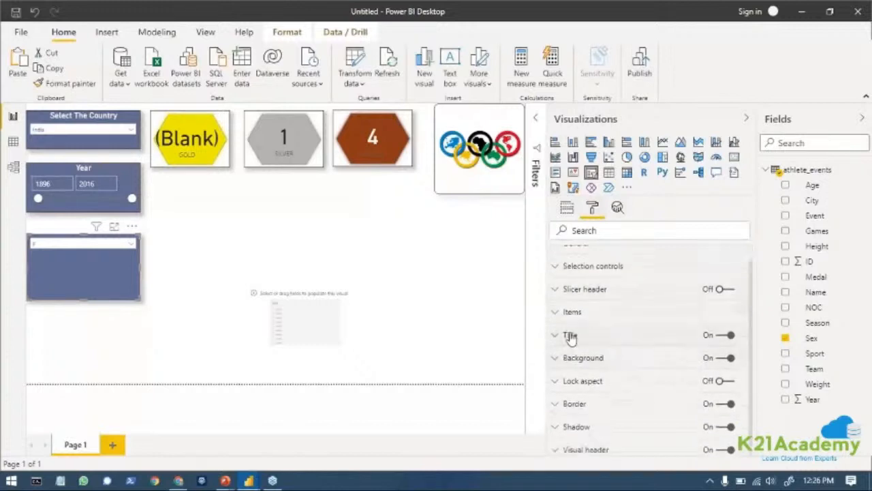
left_click(557, 335)
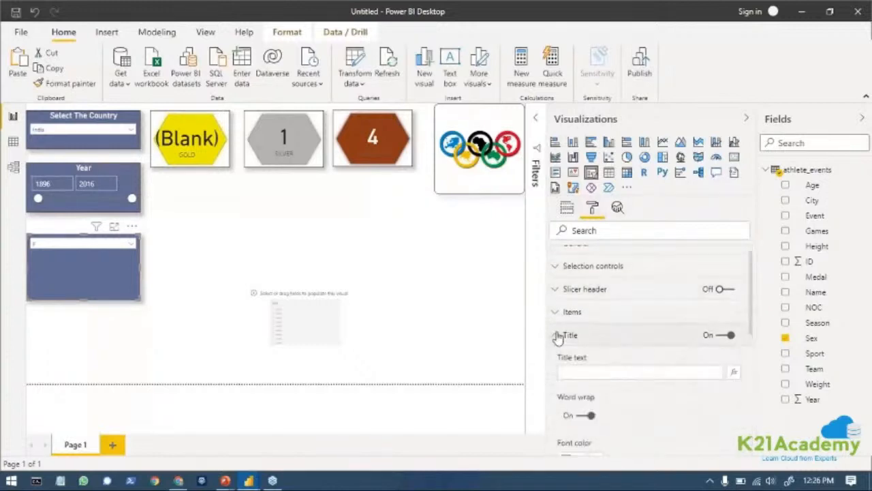
left_click(581, 370)
type("SE")
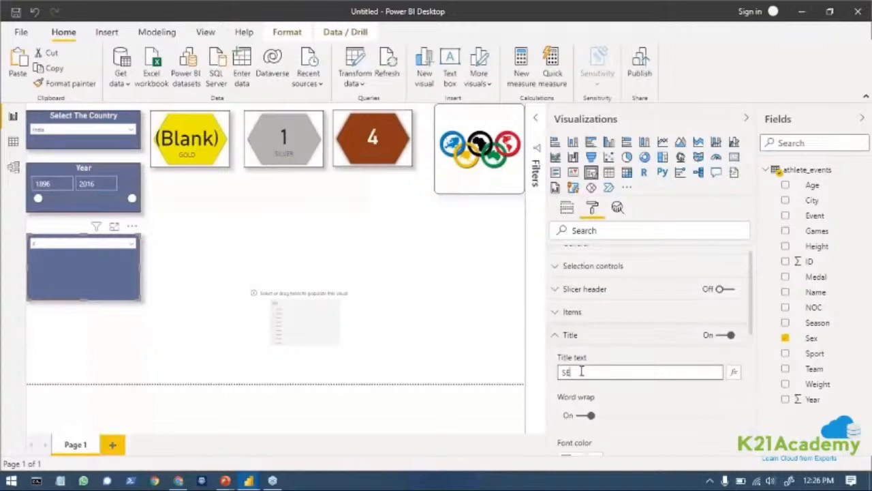
type("X")
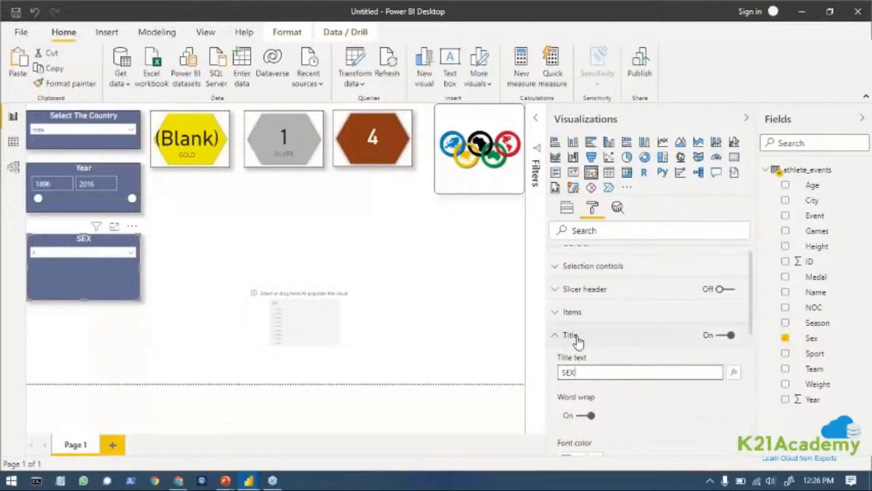
Set the SEX slicer's title text size to 19 pt and collapse the title settings.
scroll(629, 364, "down", 5)
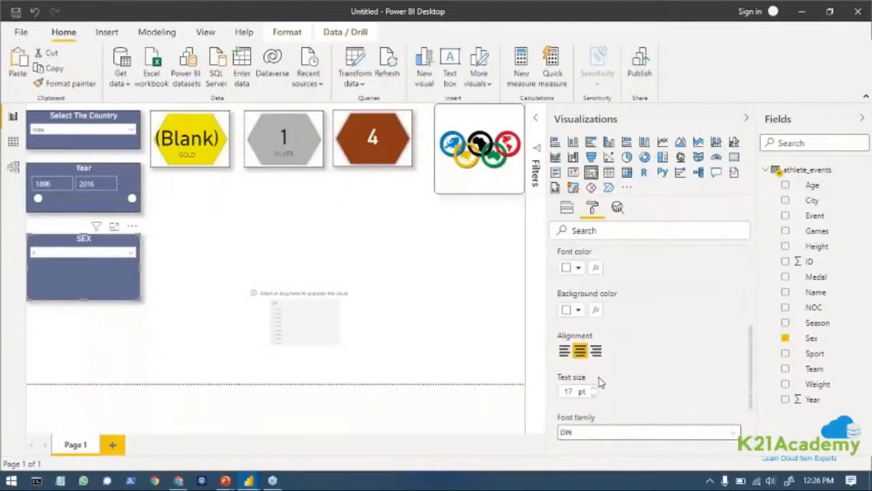
left_click(591, 388)
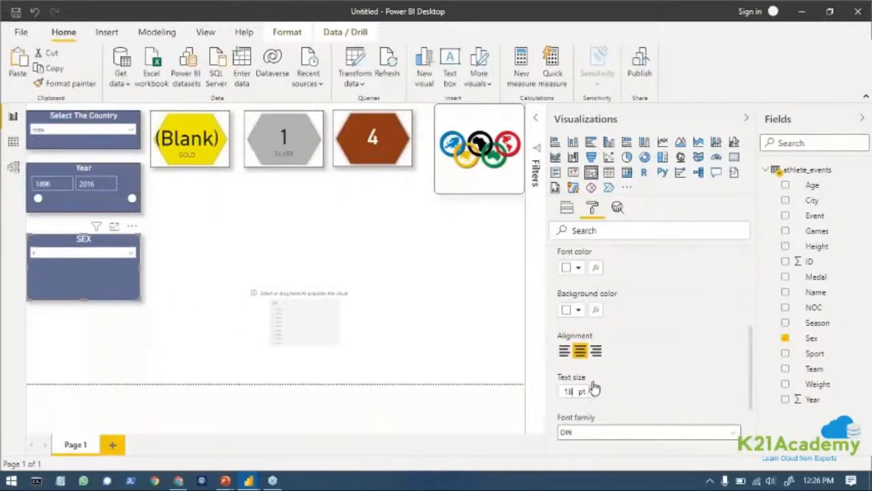
scroll(644, 405, "down", 3)
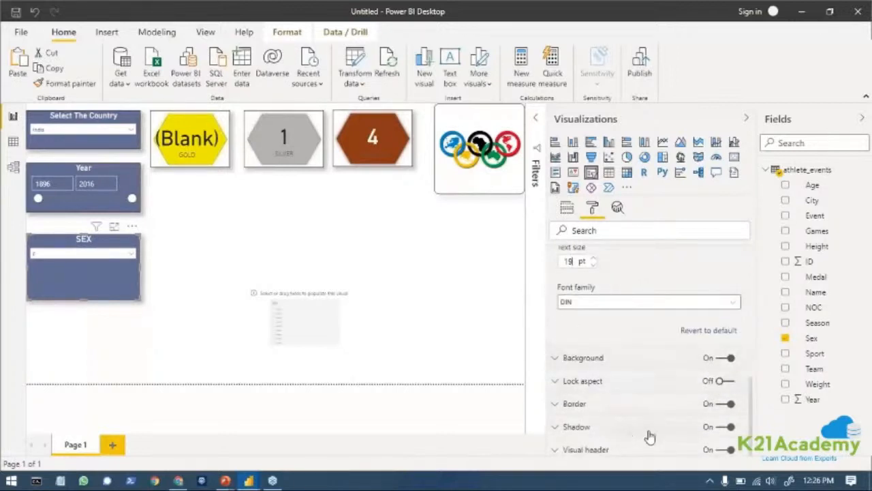
scroll(576, 406, "up", 1)
scroll(575, 406, "up", 6)
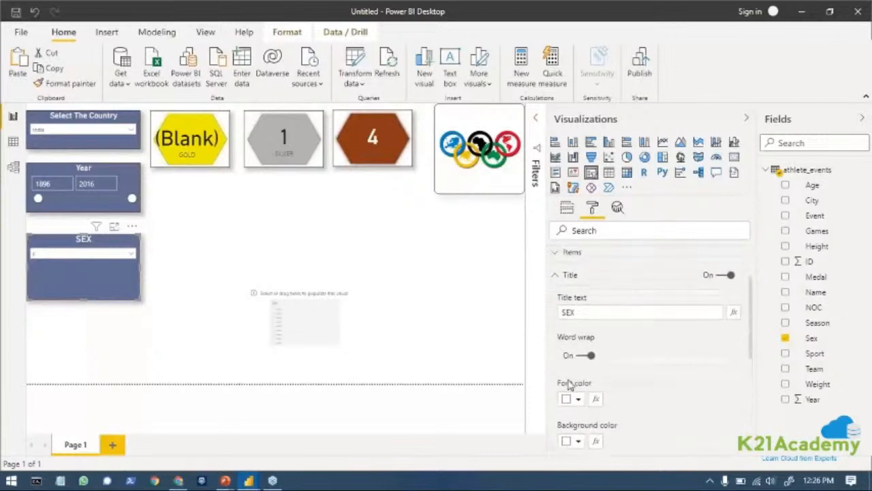
left_click(556, 353)
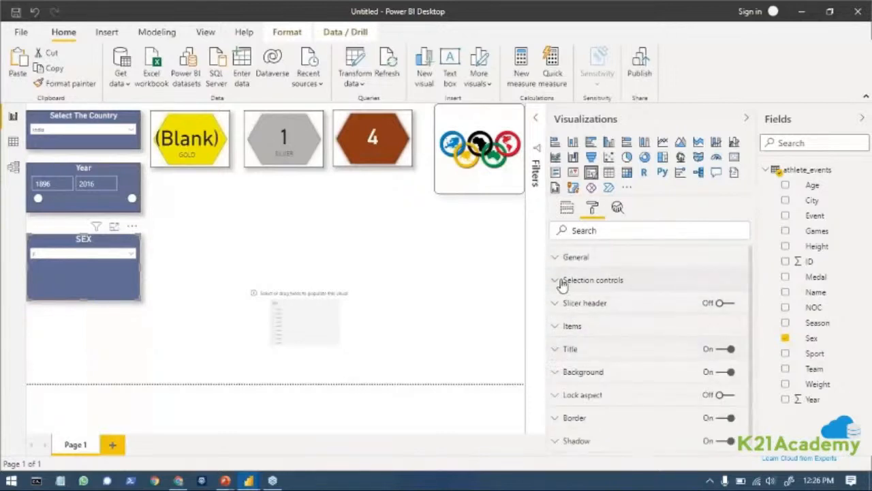
Look through the SEX slicer's selection controls, general settings and visual options, and deselect it.
left_click(565, 279)
left_click(564, 279)
left_click(560, 257)
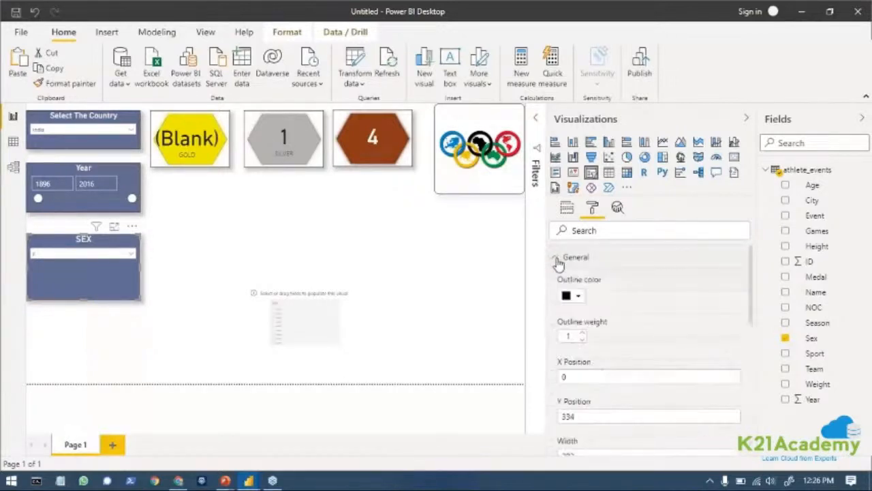
scroll(629, 393, "down", 3)
scroll(630, 393, "down", 2)
scroll(620, 385, "up", 5)
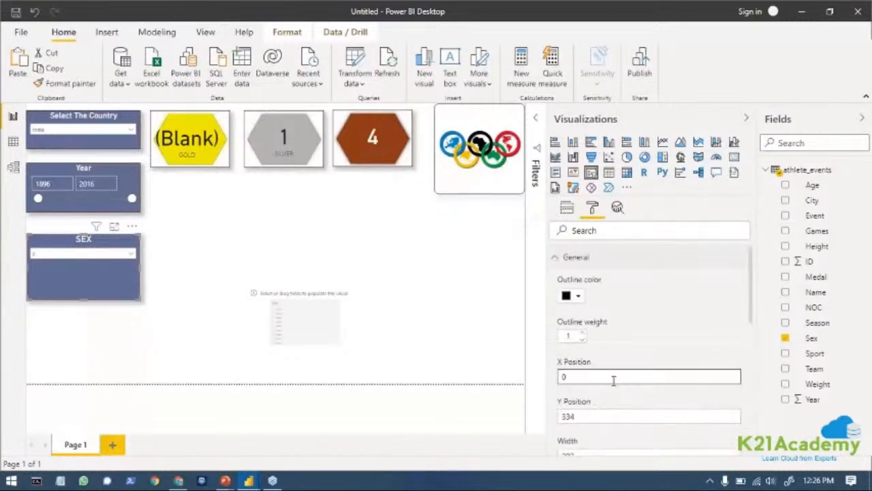
left_click(558, 258)
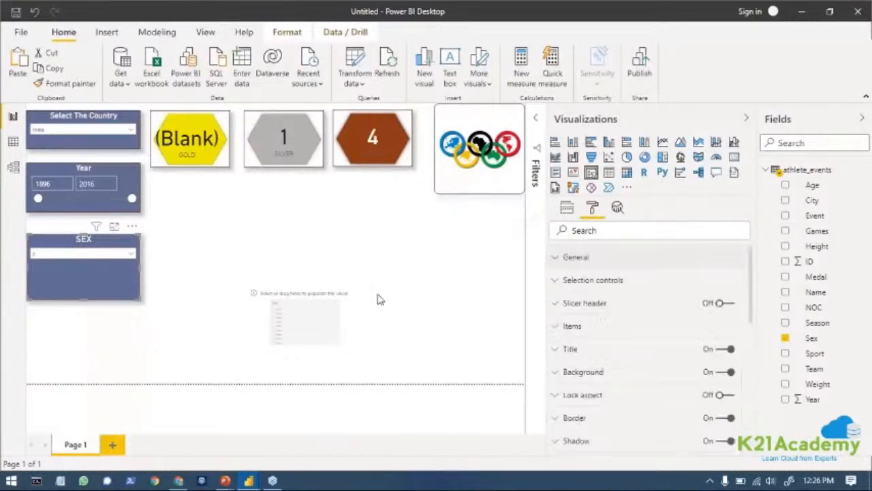
left_click(132, 226)
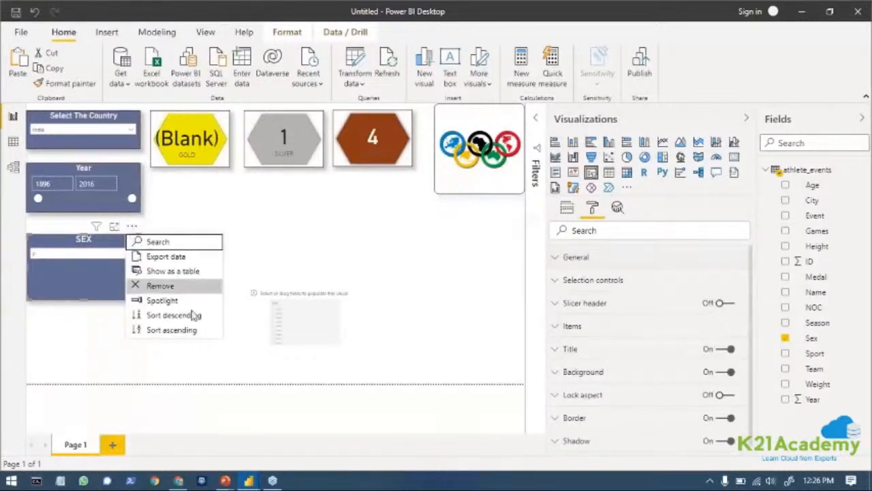
left_click(351, 222)
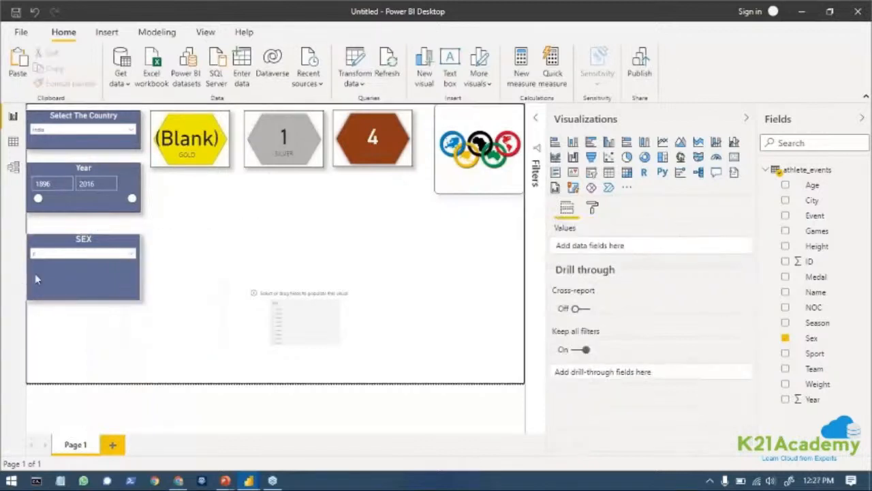
left_click(123, 250)
right_click(135, 239)
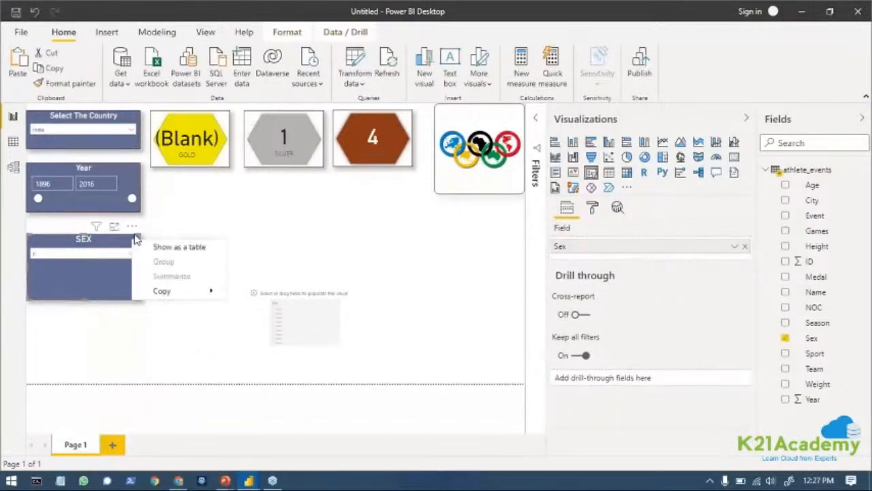
left_click(183, 355)
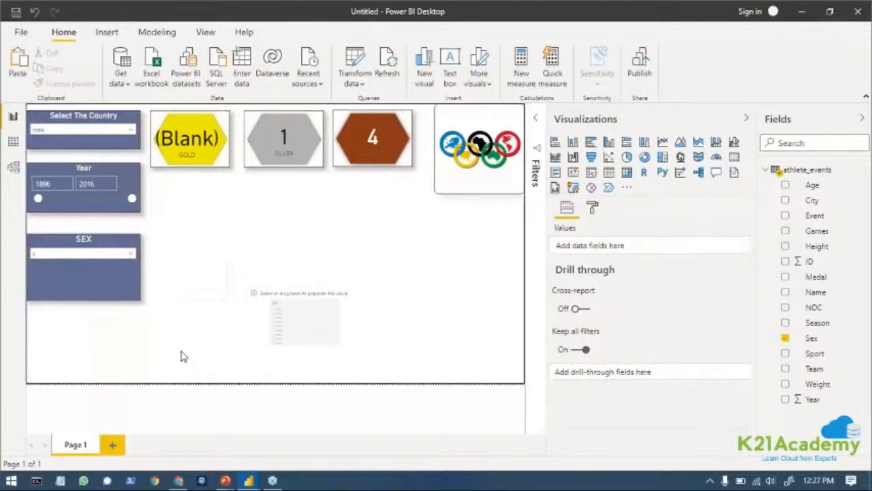
Reduce the SEX slicer's height to a slim box and move it up closer beneath the Year slicer.
left_click(577, 315)
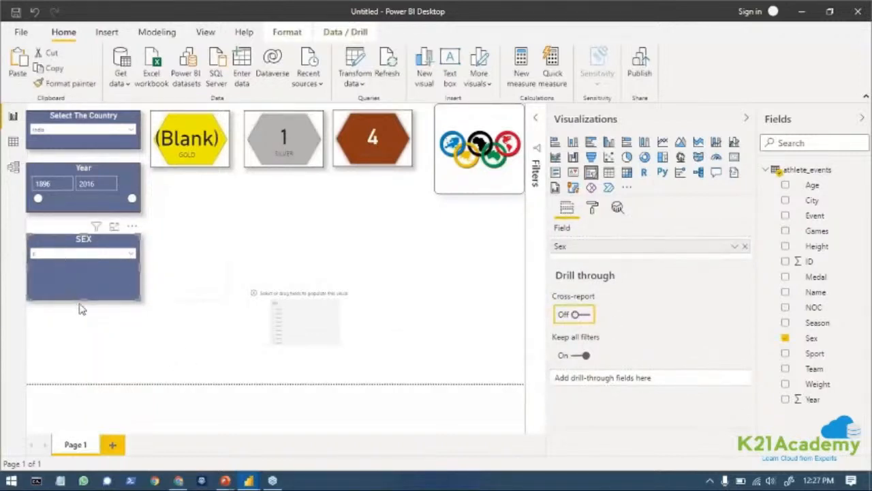
left_click_drag(83, 302, 88, 273)
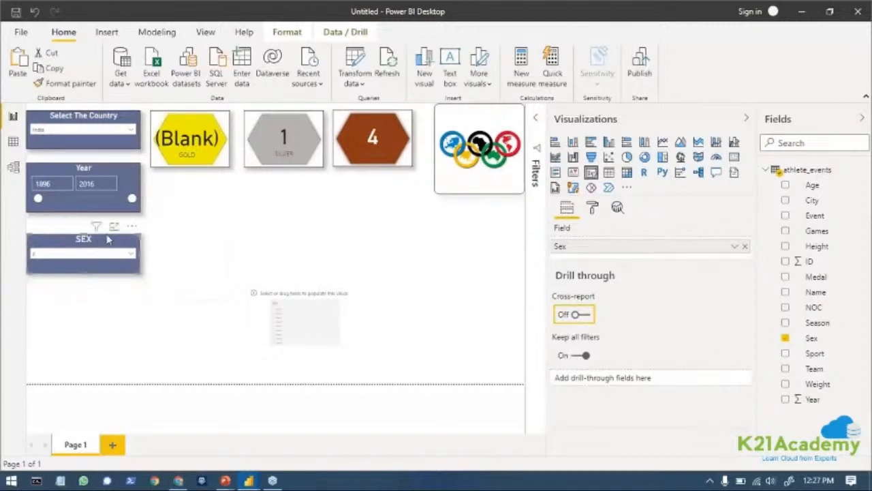
left_click_drag(108, 240, 109, 235)
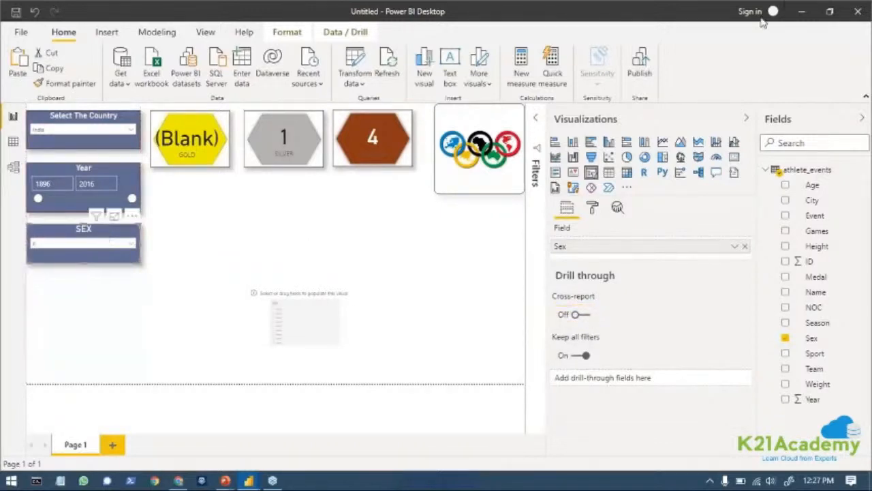
Place the empty slicer below the SEX slicer, fill it with the Season field and turn it into a dropdown.
left_click_drag(314, 317, 75, 316)
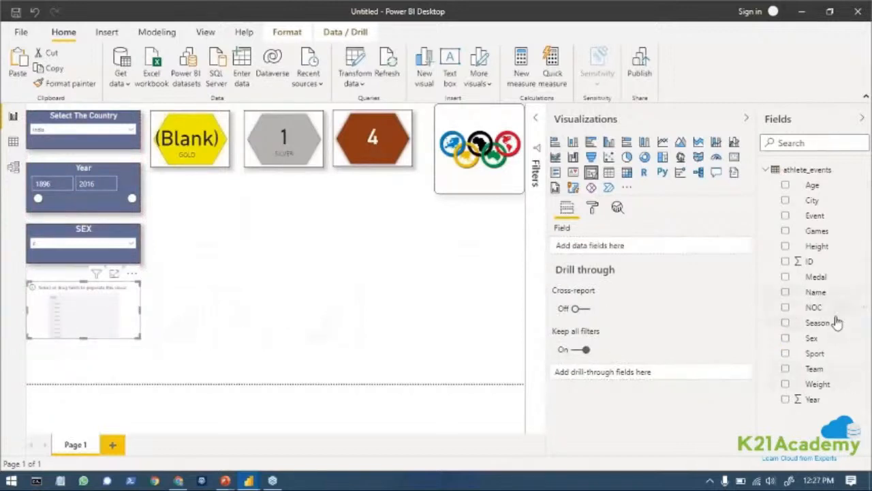
left_click_drag(817, 322, 613, 250)
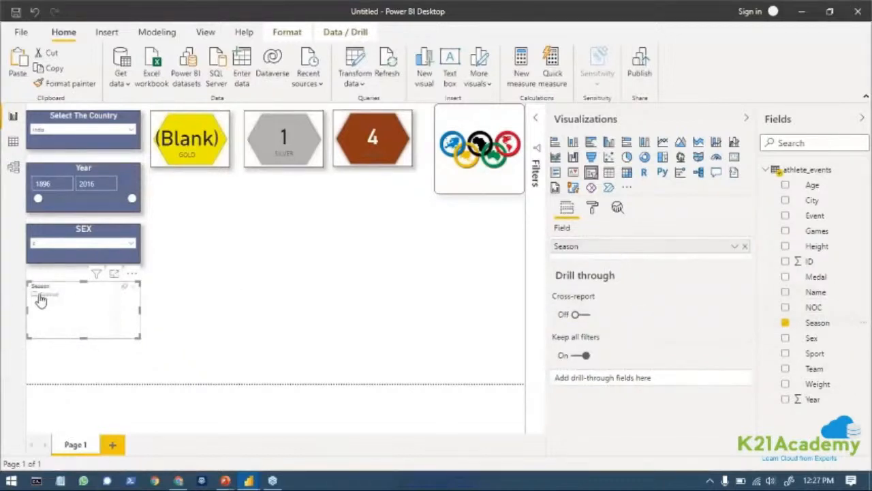
left_click(126, 286)
left_click(147, 275)
left_click(133, 302)
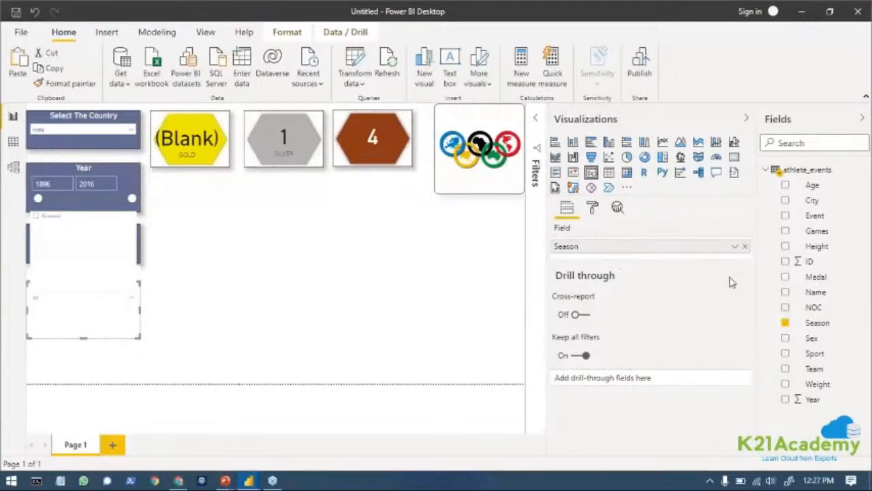
left_click(211, 259)
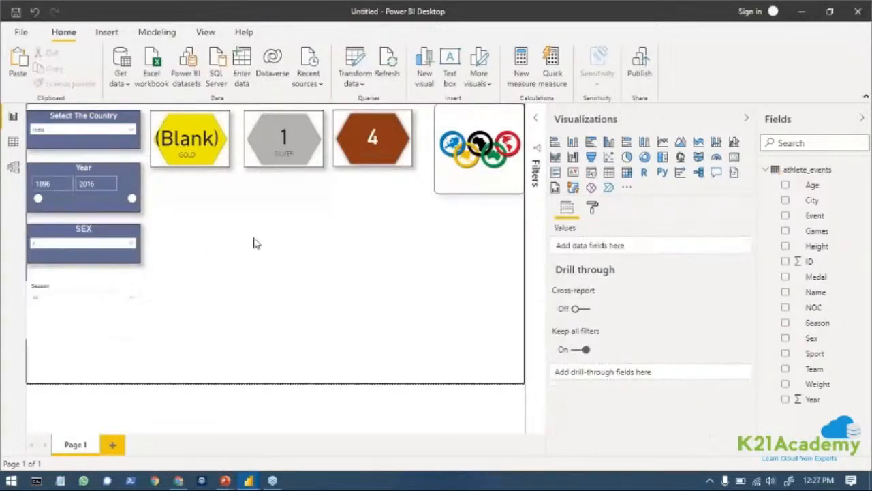
Select M in the SEX slicer and check the choices offered by the Season slicer.
left_click(128, 244)
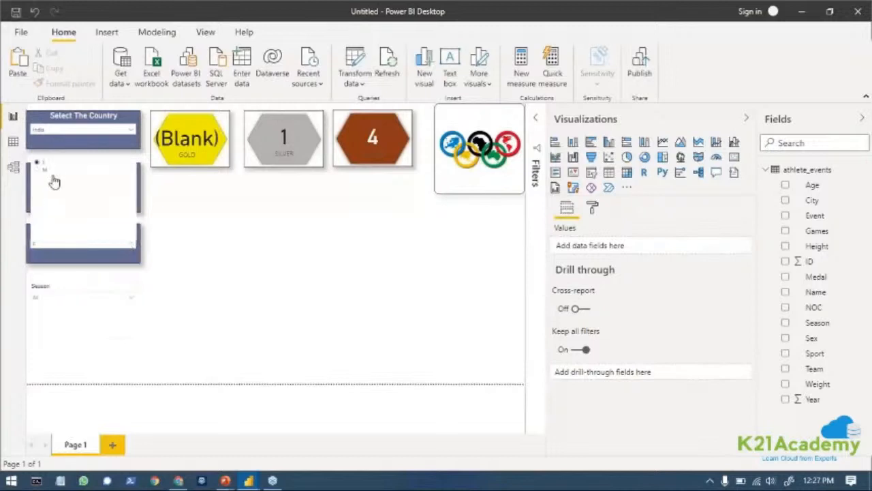
left_click(56, 171)
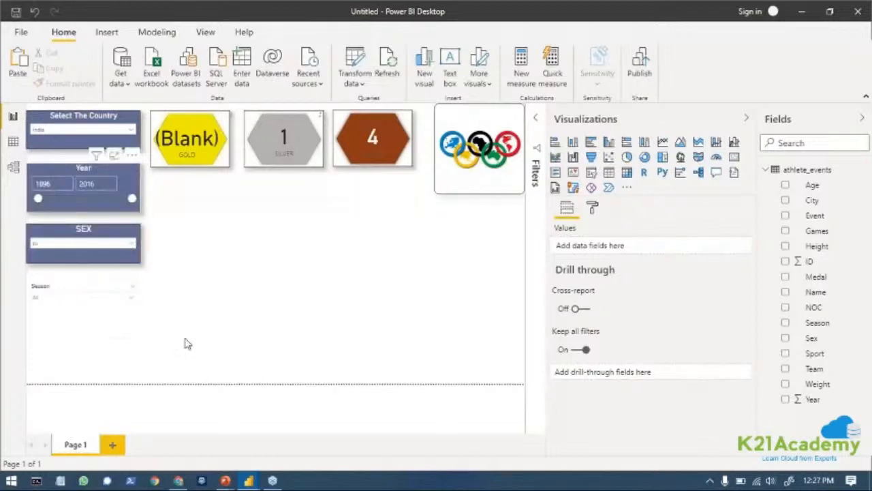
left_click(131, 300)
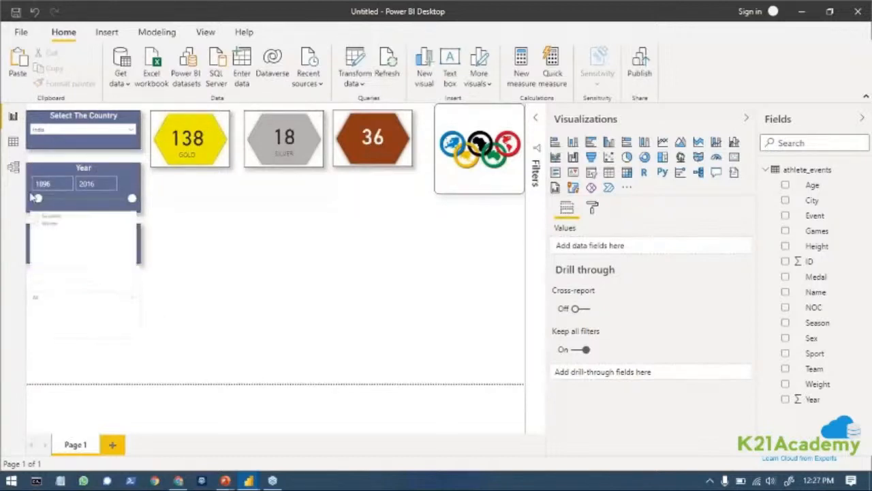
left_click(267, 325)
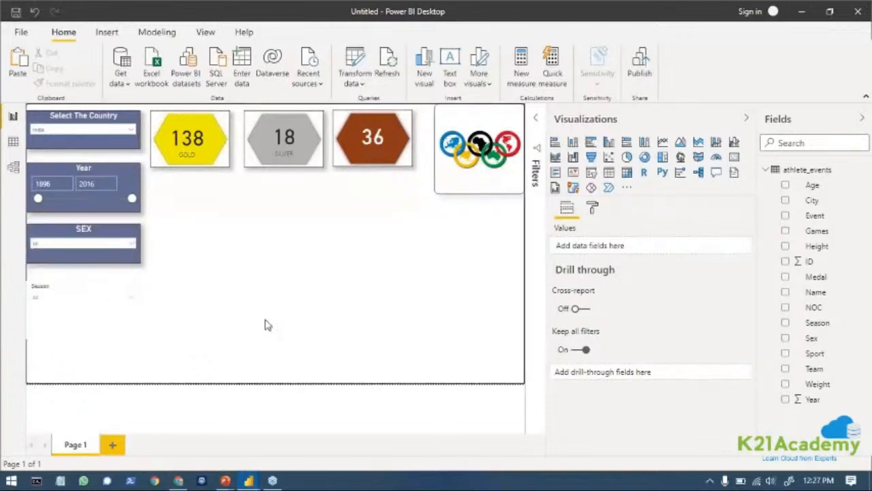
Shift the Season slicer slightly to the right and copy the SEX slicer's formatting onto it with Format painter.
left_click(73, 324)
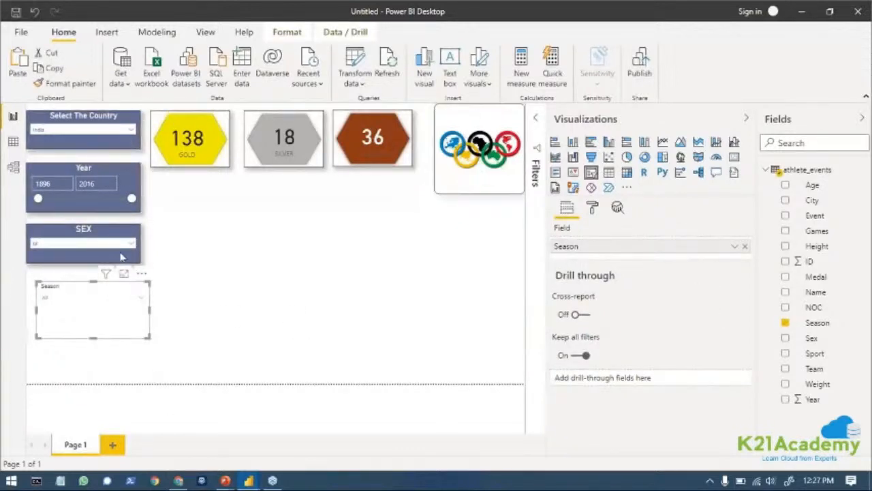
left_click(83, 248)
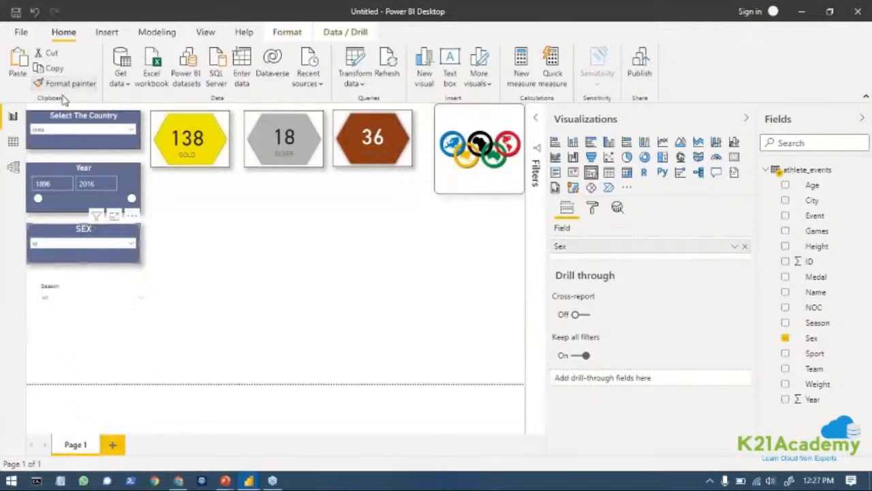
left_click(88, 325)
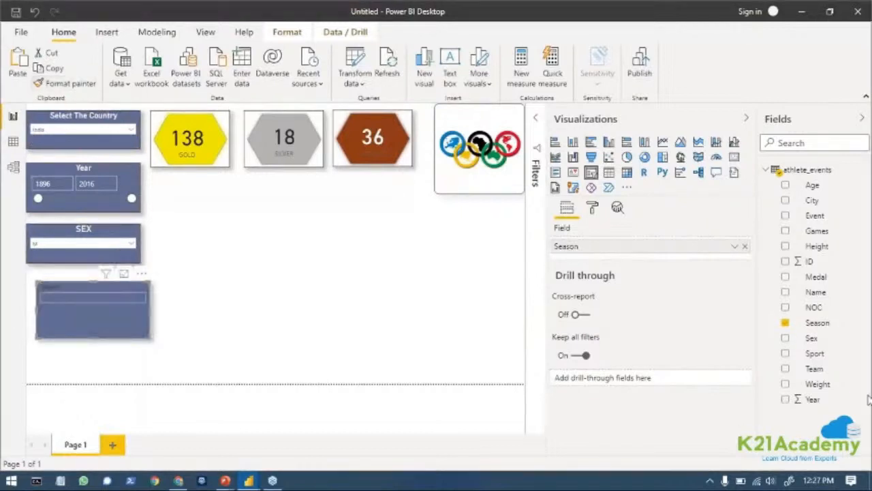
Set the Season slicer's title text to Season and deselect the slicer.
left_click(592, 208)
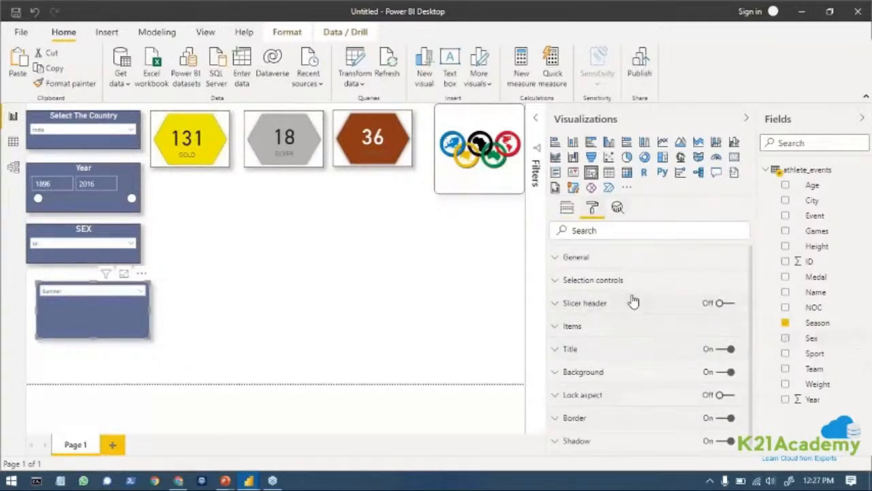
scroll(664, 408, "down", 1)
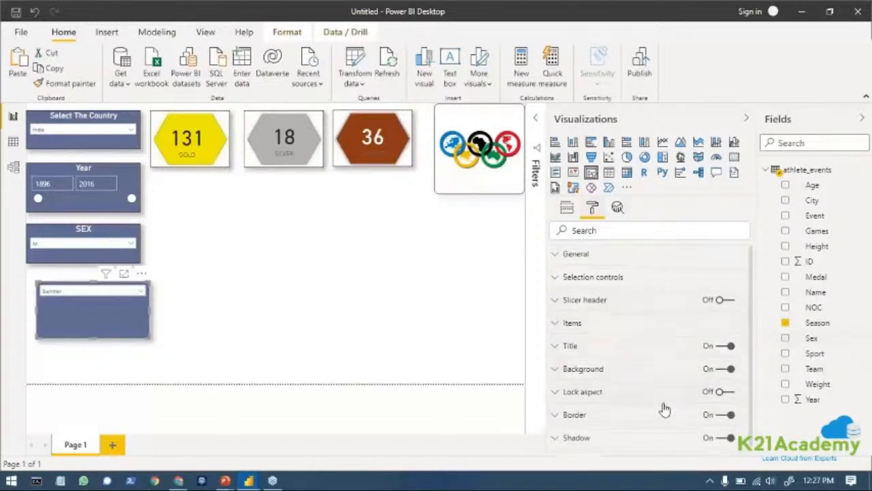
scroll(664, 408, "down", 1)
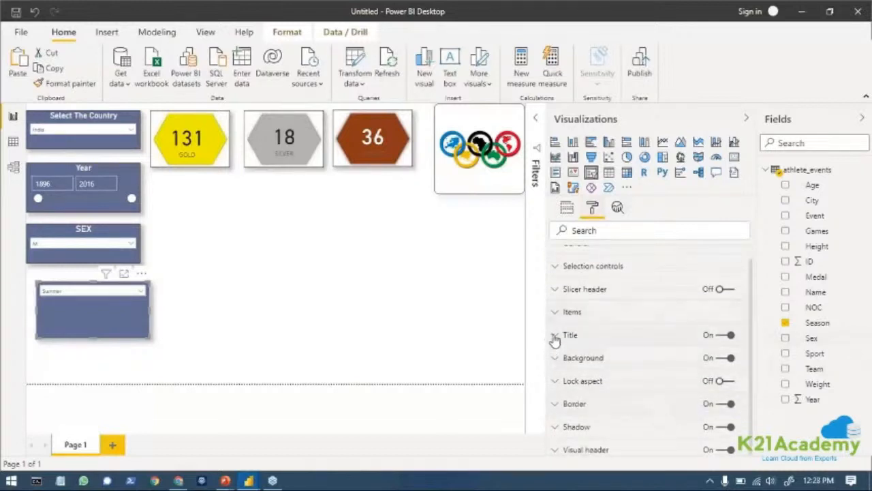
left_click(556, 341)
left_click(572, 372)
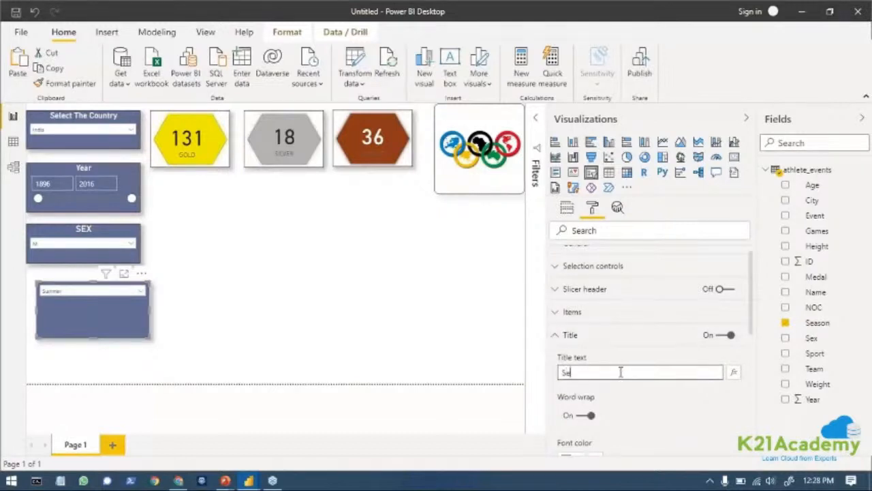
type("Season")
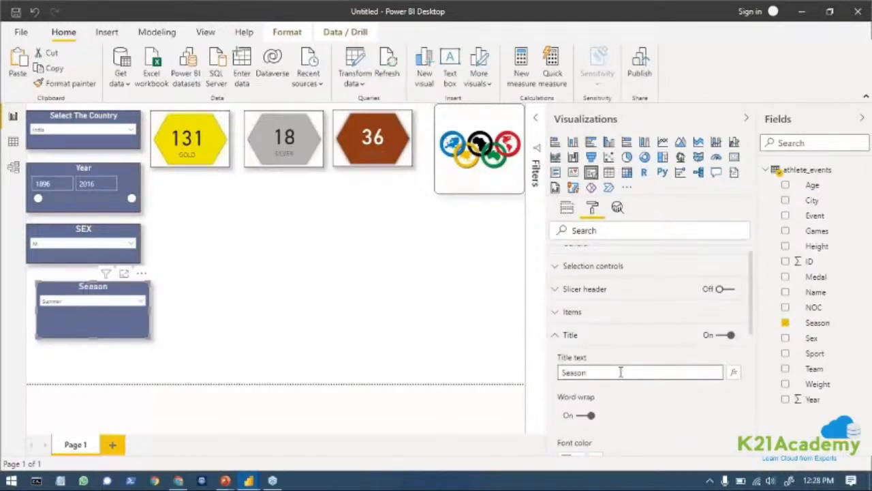
left_click(167, 288)
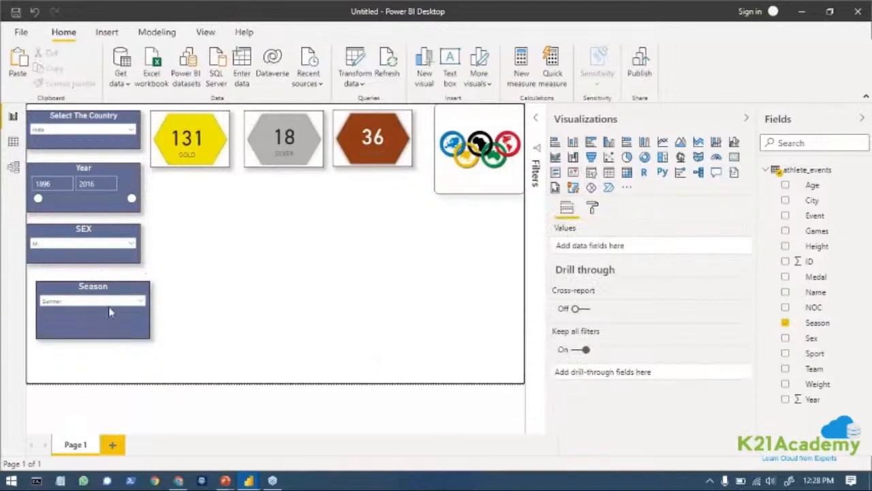
Open the Season slicer in focus mode and examine its field options and list of seasons.
left_click(113, 304)
left_click(271, 281)
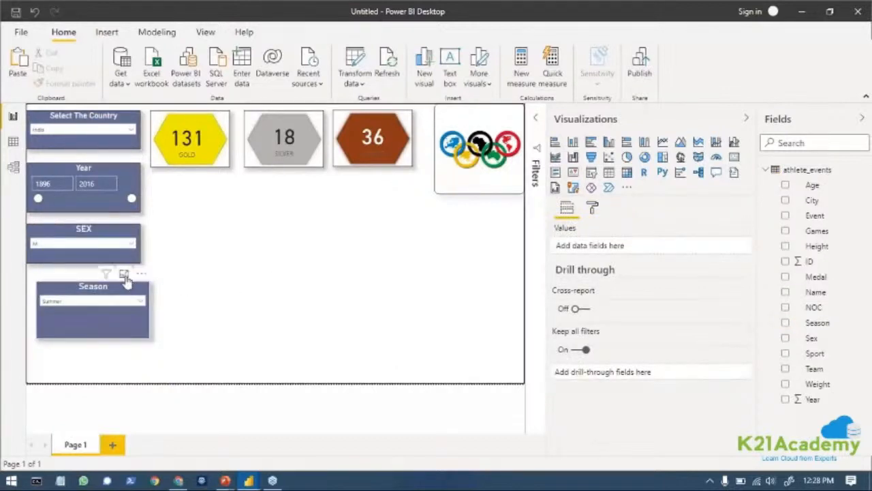
left_click(124, 276)
left_click(124, 275)
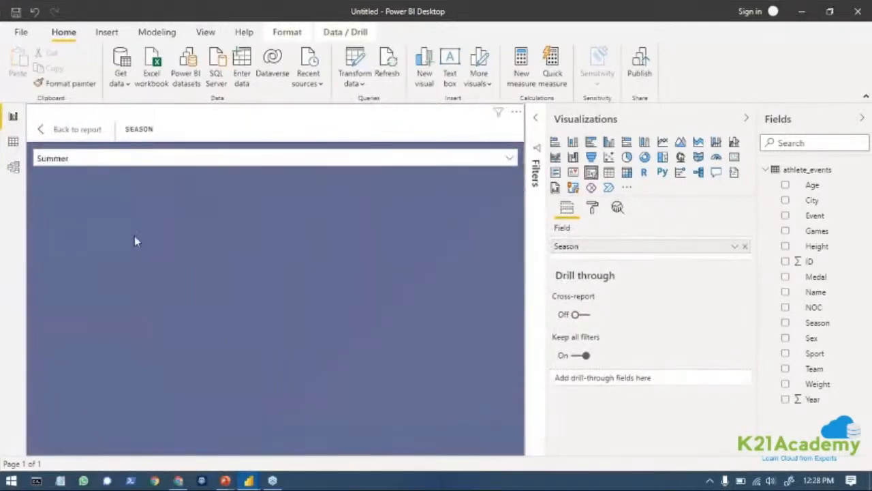
left_click(248, 480)
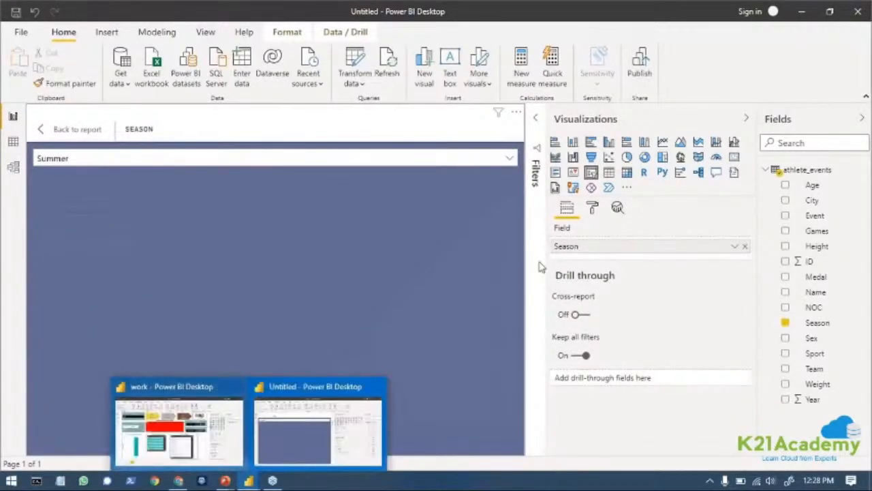
left_click(108, 218)
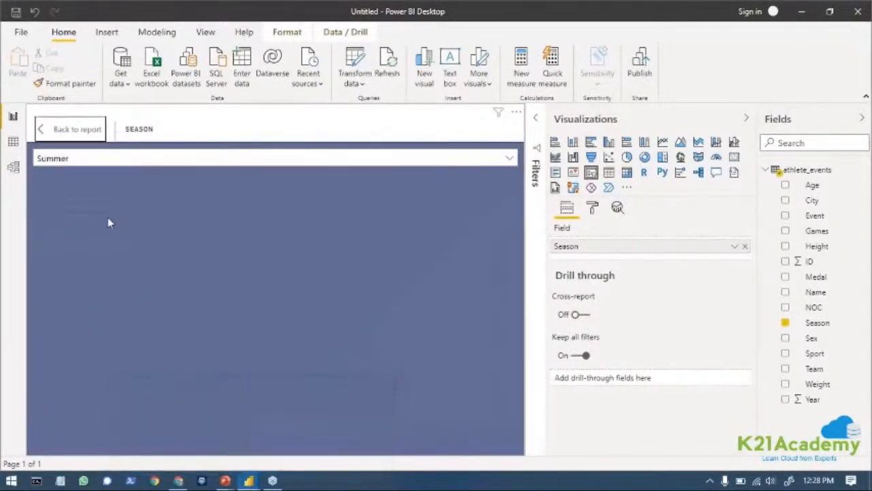
left_click(735, 246)
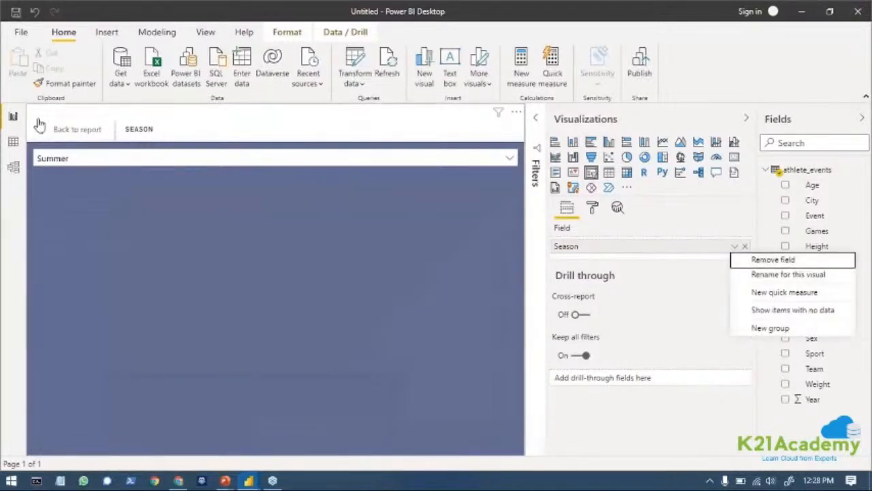
left_click(508, 160)
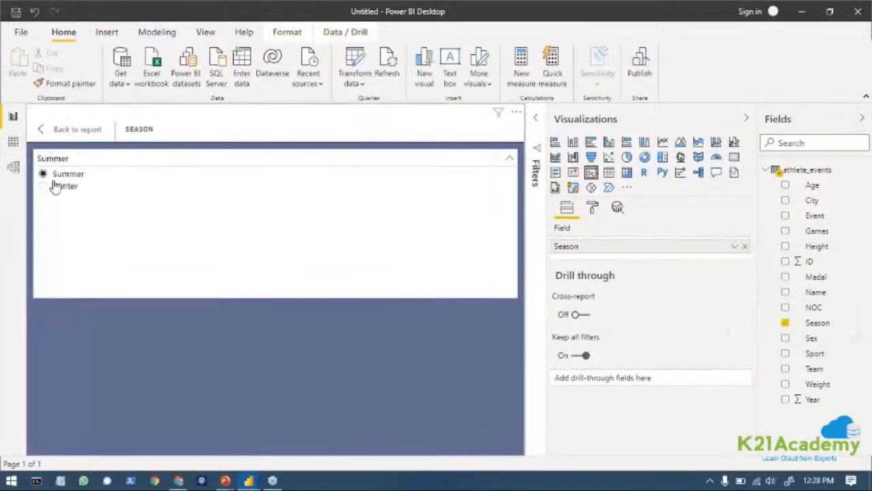
left_click(633, 289)
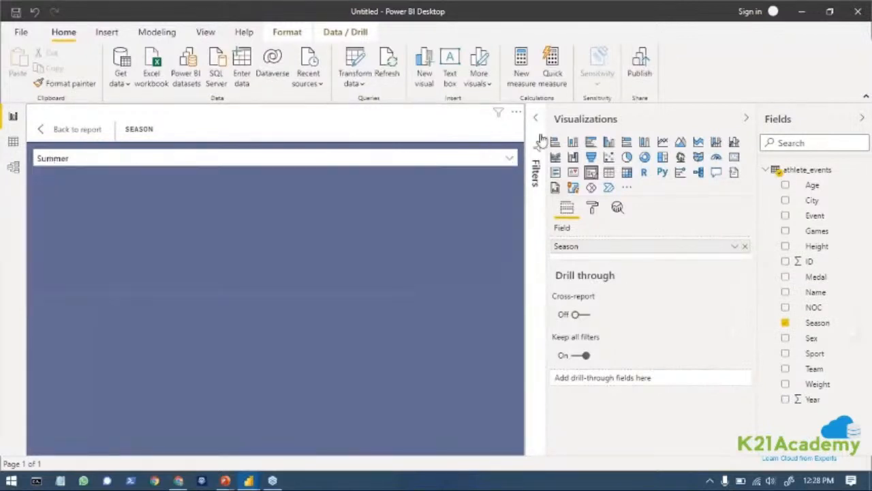
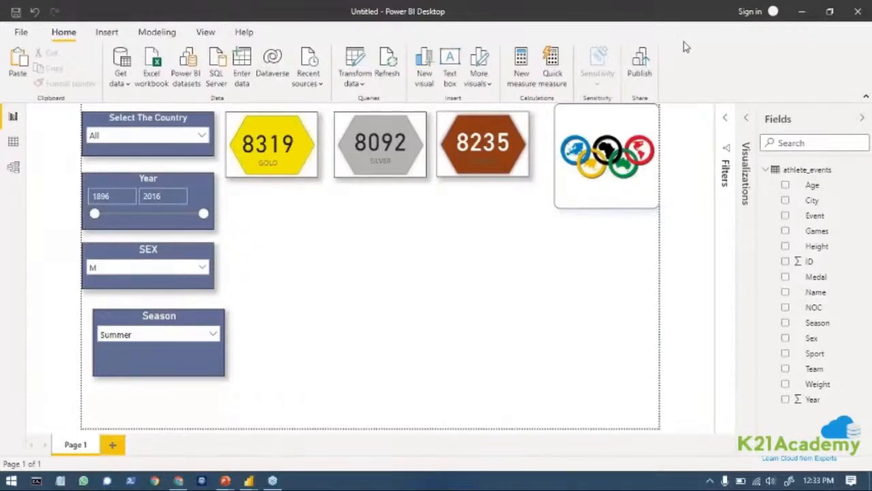
Align the Season slicer directly below the SEX slicer with the same edge and reduce its height.
left_click(175, 368)
left_click_drag(160, 376, 124, 350)
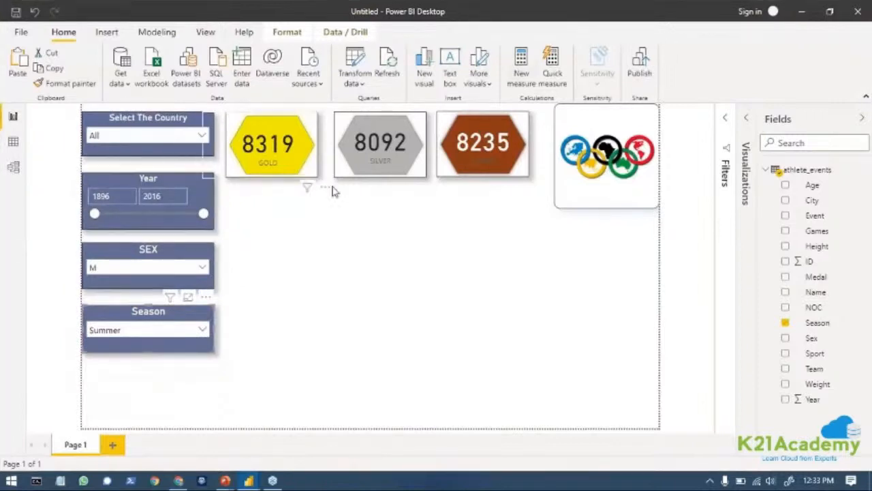
Try turning the Season slicer into a treemap and clearing its Season field, and undo the field removal.
left_click(747, 120)
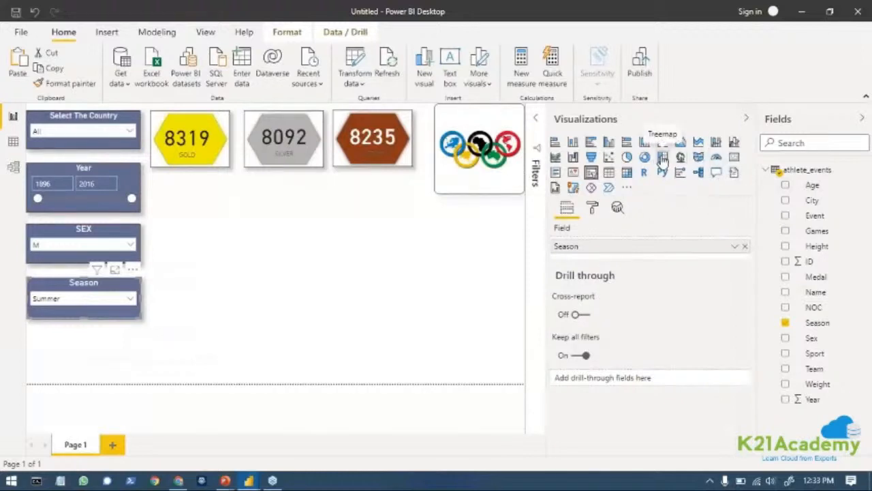
left_click(662, 158)
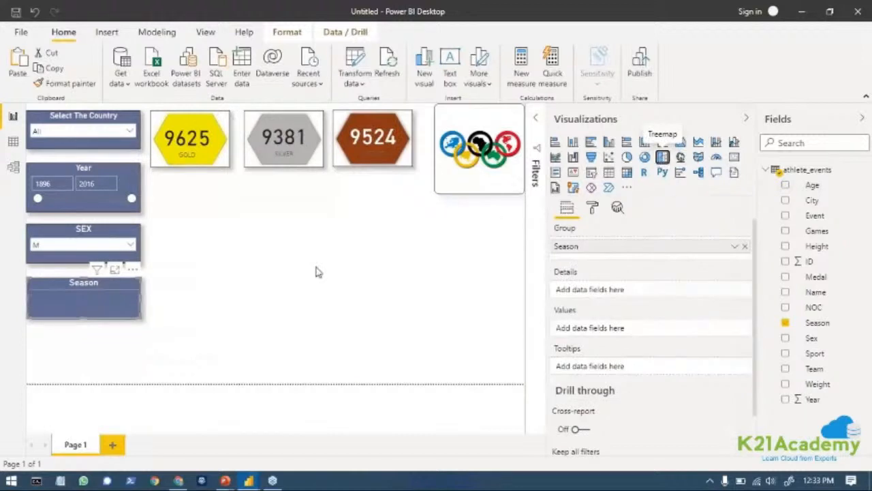
left_click(747, 247)
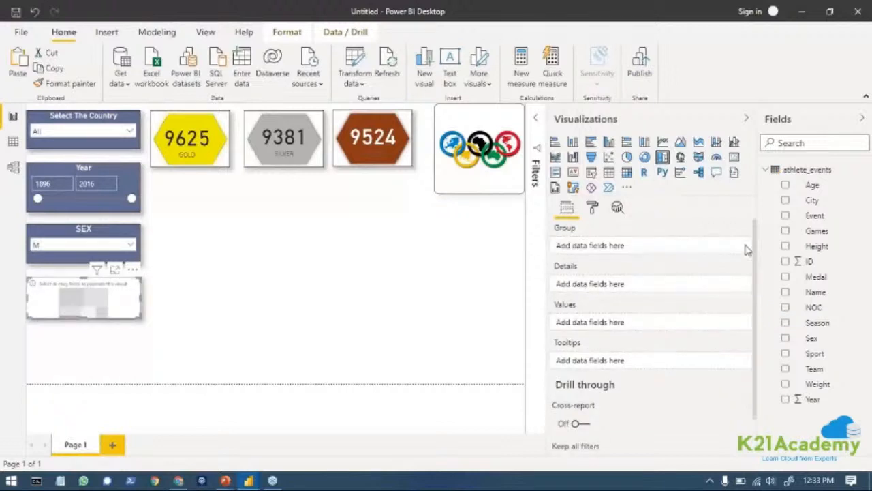
key("ctrl+z")
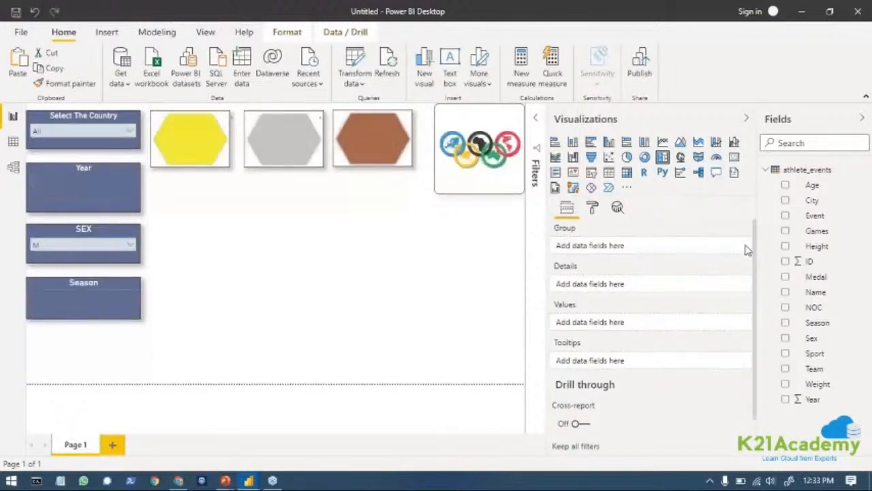
Remove the converted Season visual from the report page.
left_click(305, 311)
left_click(103, 310)
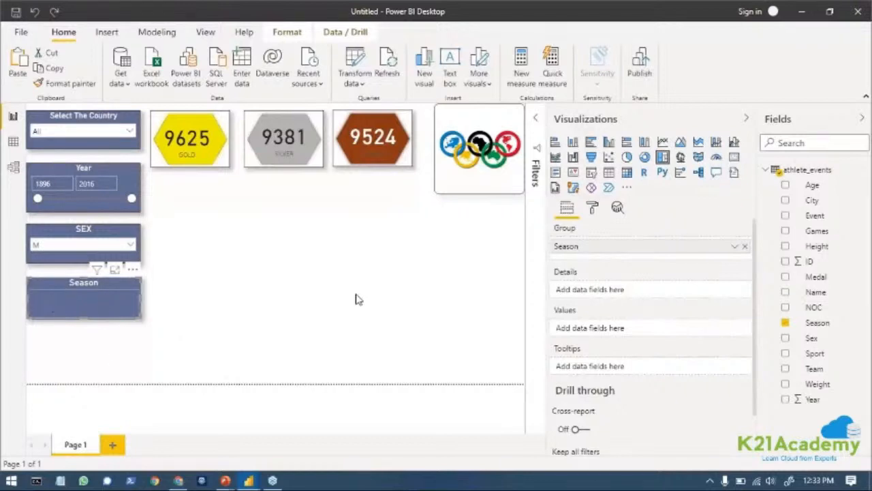
left_click(736, 246)
left_click(736, 247)
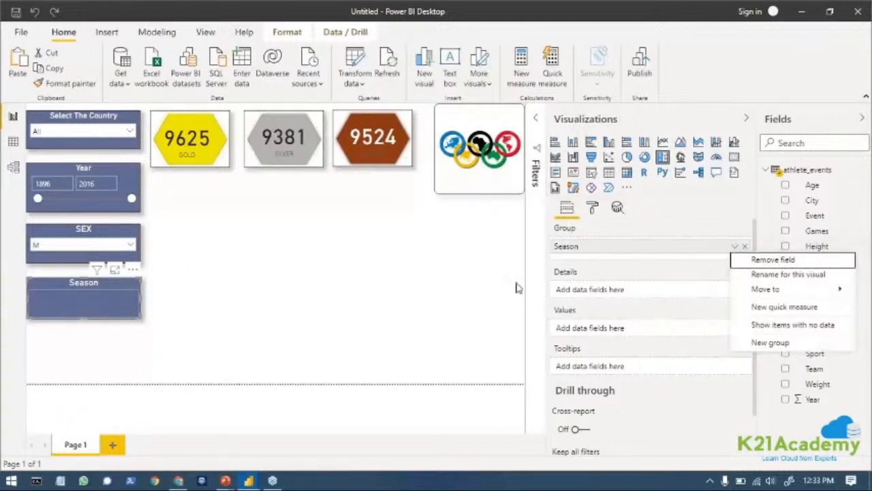
left_click(536, 261)
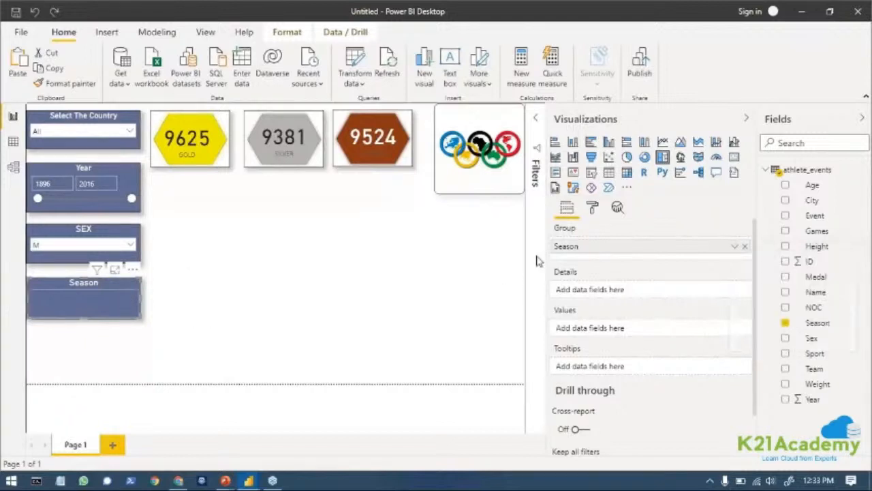
left_click(133, 271)
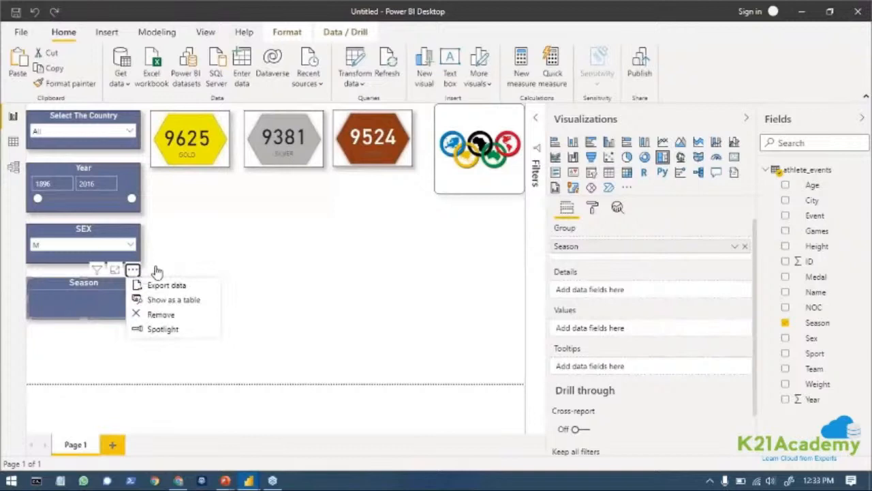
left_click(175, 330)
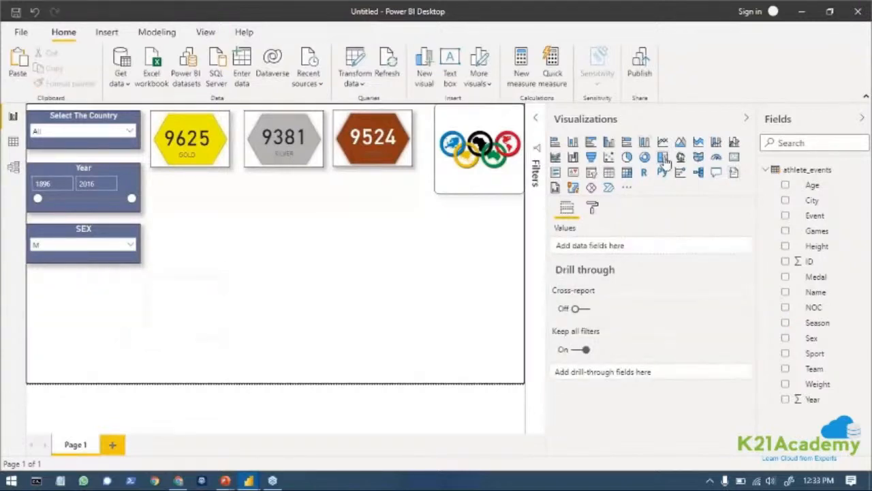
Add an empty treemap, move it to the open area beside the SEX slicer and enlarge it to the page's lower edge.
left_click(663, 159)
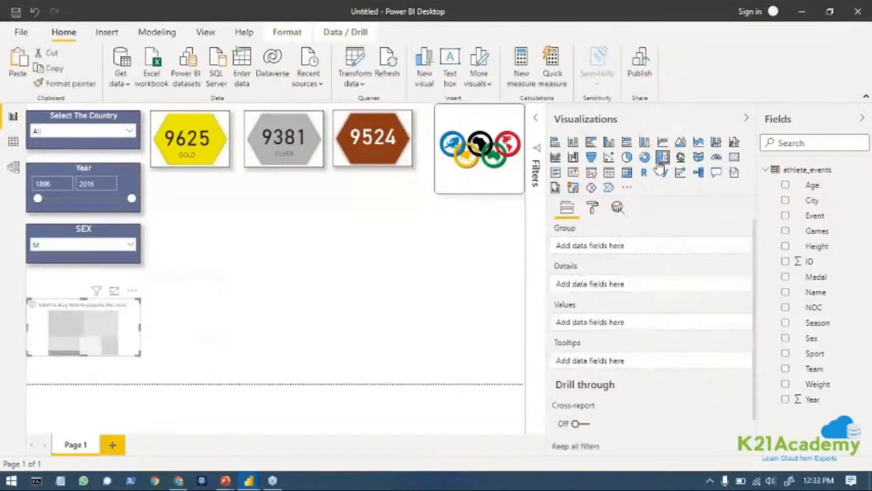
left_click_drag(83, 328, 263, 268)
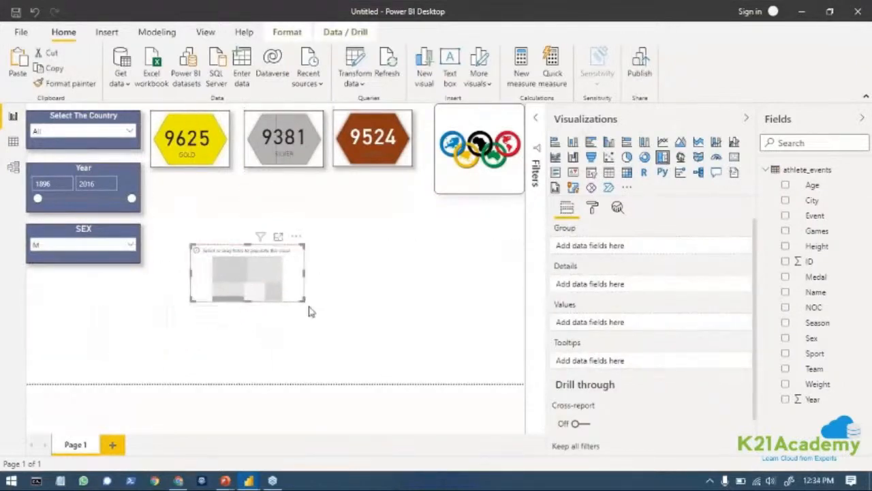
left_click_drag(303, 300, 426, 383)
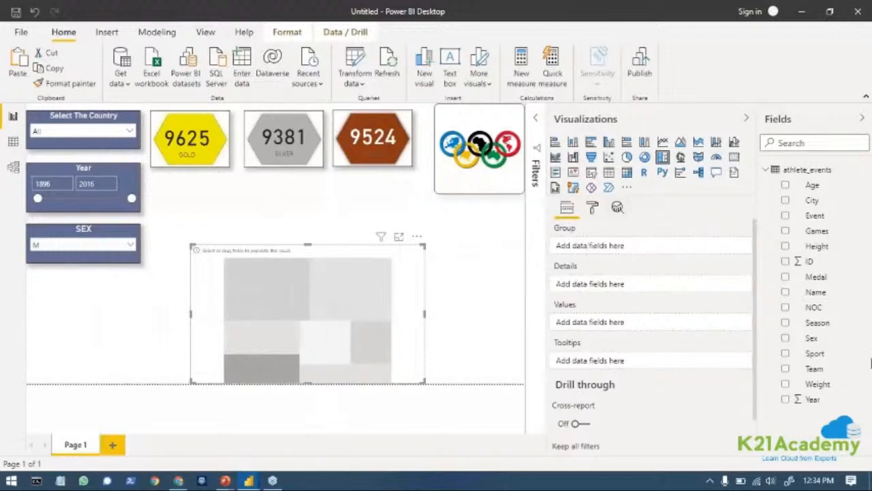
Group the treemap by Team with the count of Medal as its values, and deselect the visual.
left_click_drag(824, 374, 583, 265)
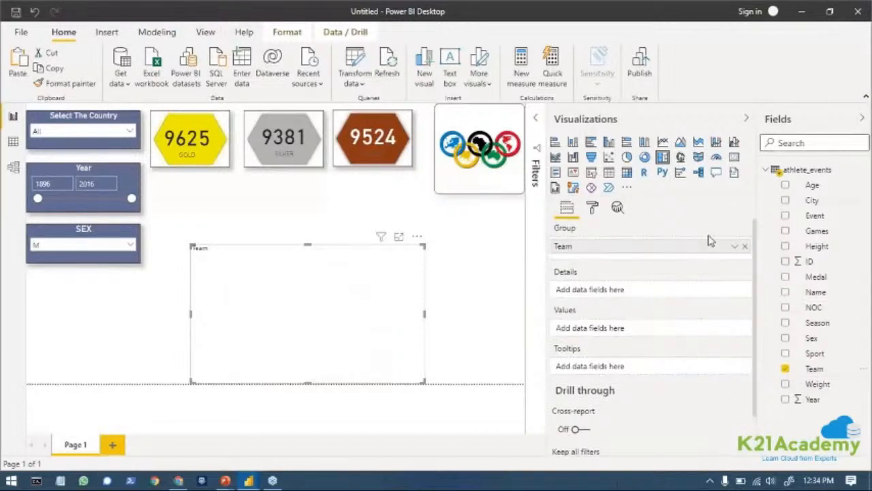
left_click_drag(813, 277, 644, 331)
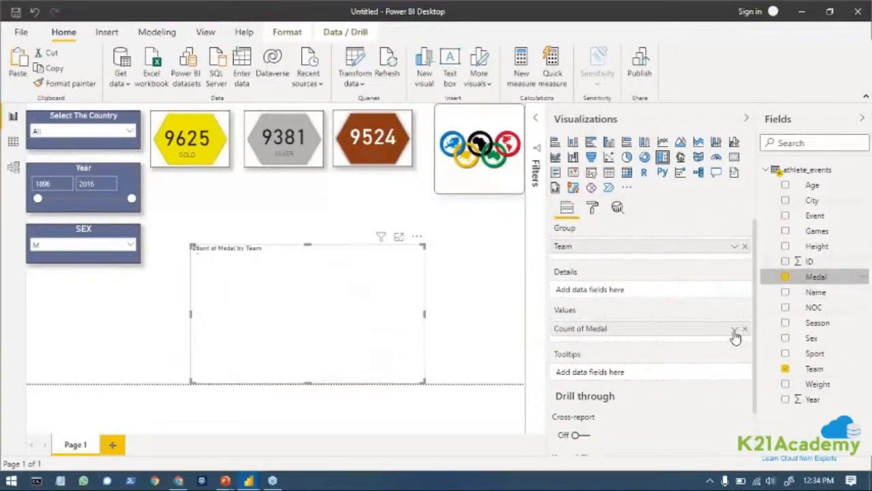
left_click(734, 329)
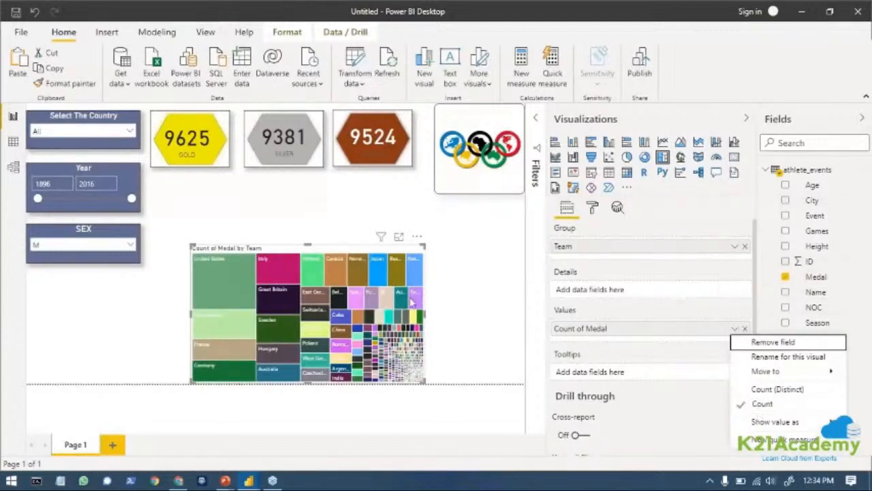
left_click(148, 277)
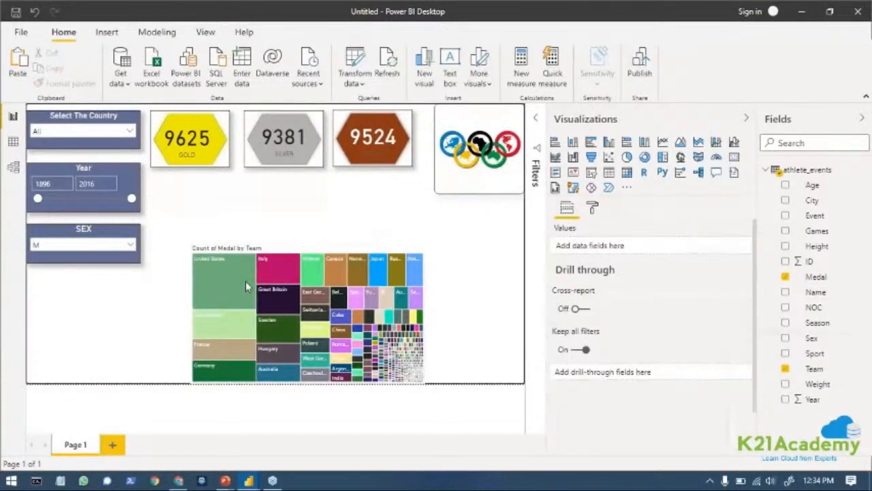
Select United States in the treemap to check how the medal cards respond, and view the page format options.
left_click(216, 263)
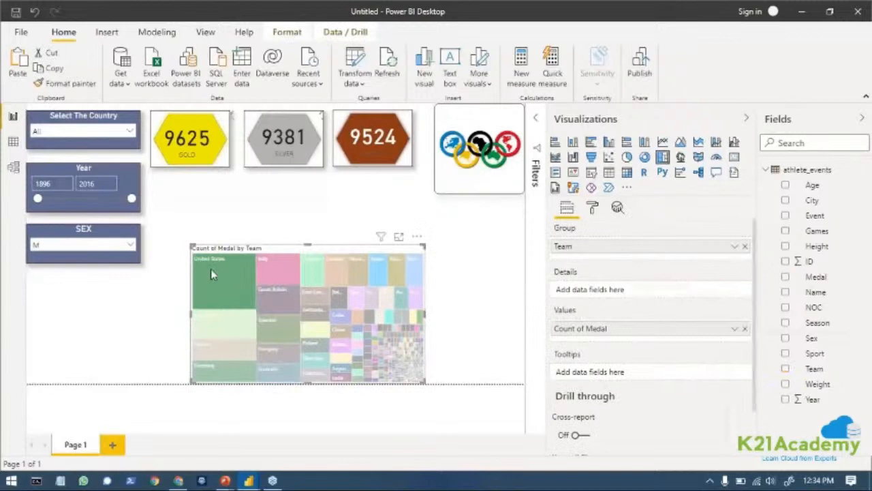
left_click(443, 378)
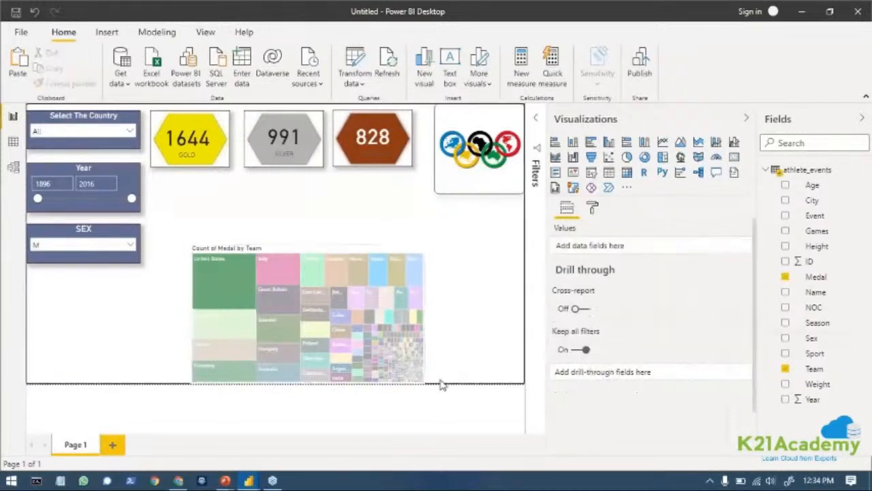
left_click(592, 209)
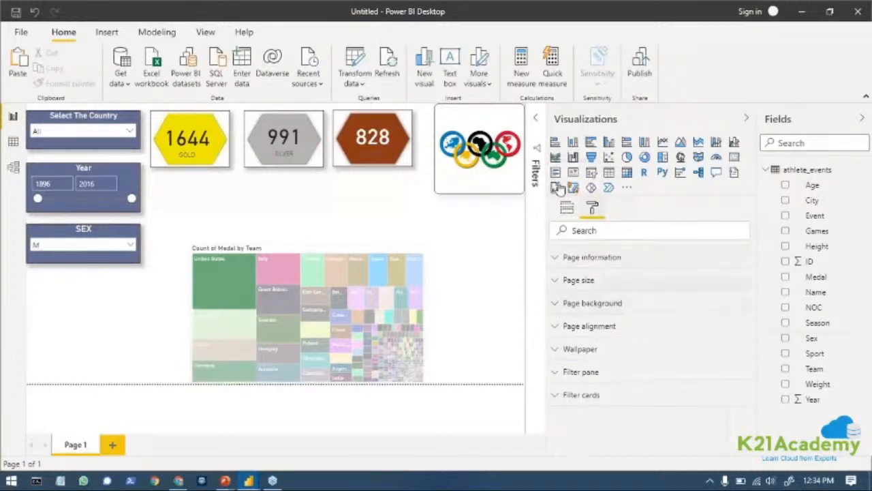
Select the treemap and set the filter type of its visual-level Team filter to Top N.
left_click(406, 292)
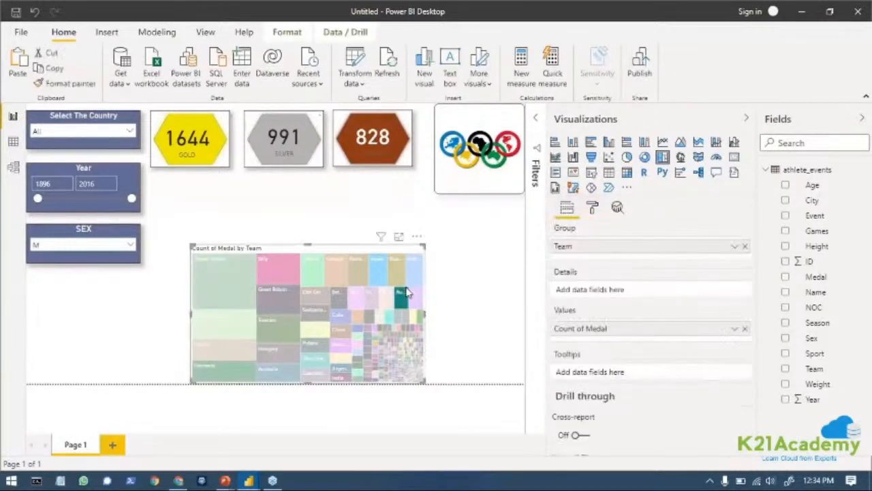
left_click(537, 121)
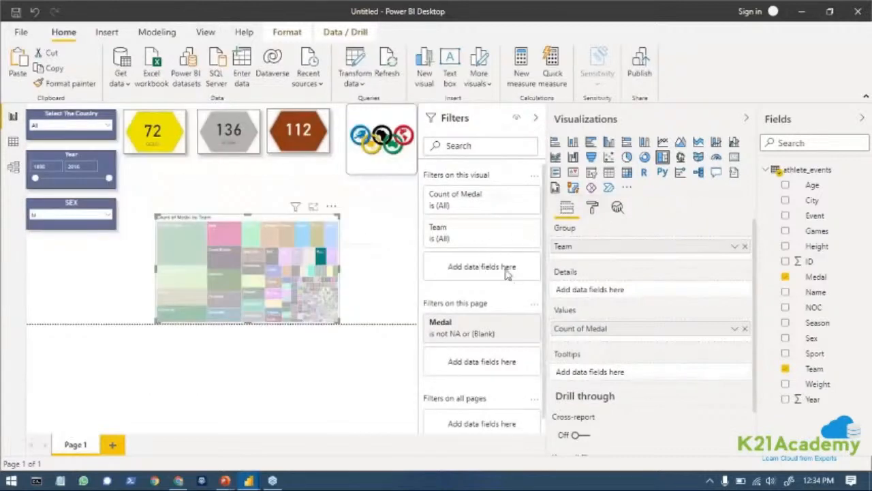
left_click(516, 227)
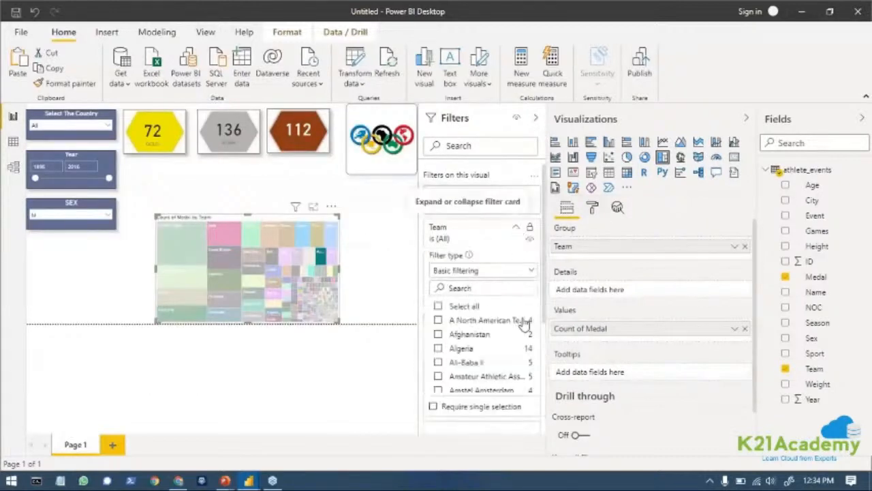
scroll(496, 333, "down", 3)
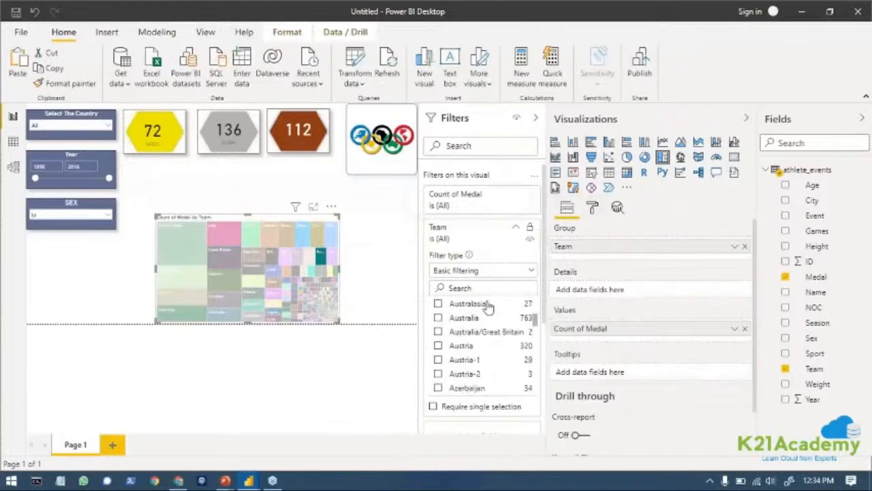
scroll(507, 272, "down", 2)
scroll(508, 252, "up", 4)
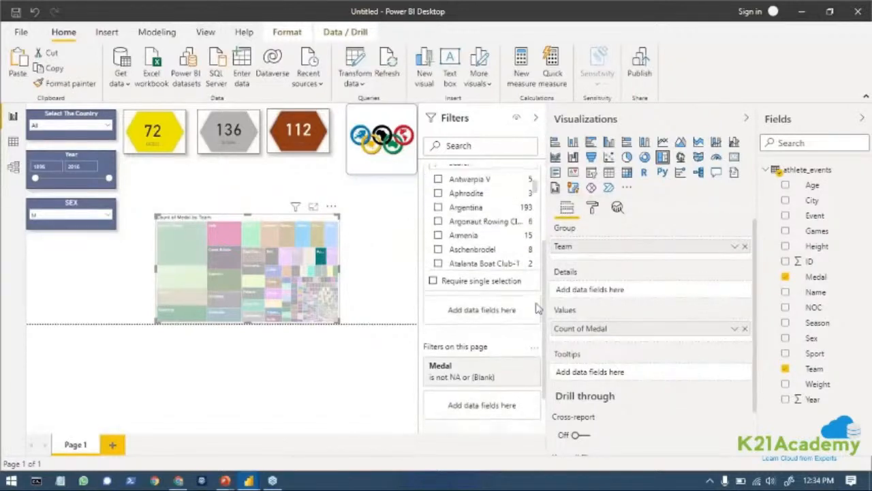
left_click(532, 273)
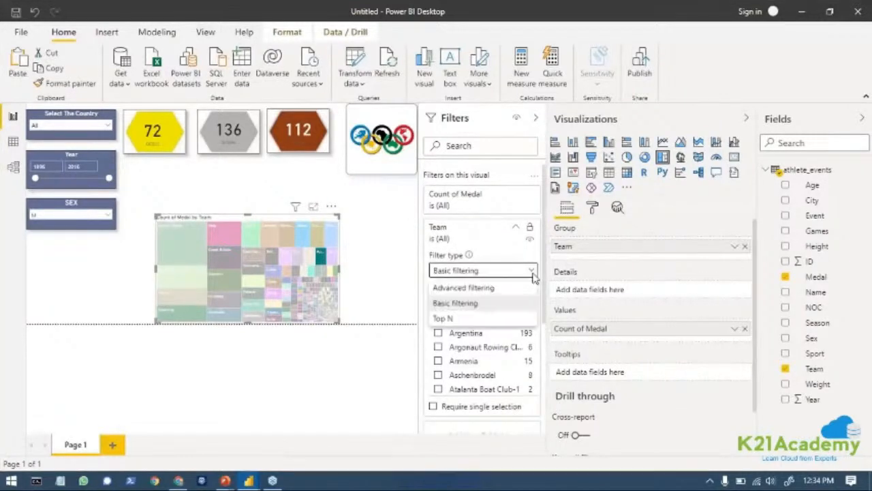
left_click(456, 319)
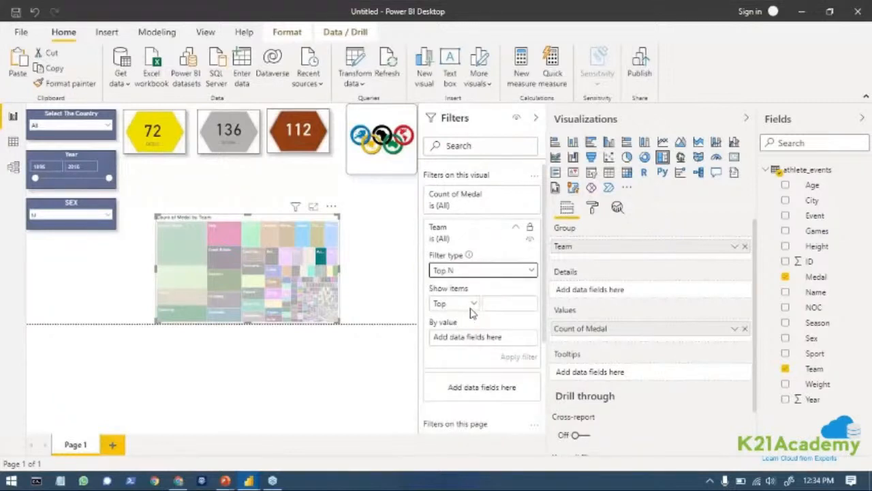
Limit the Team filter to the top 5 items by count of Medal and apply it.
left_click(498, 304)
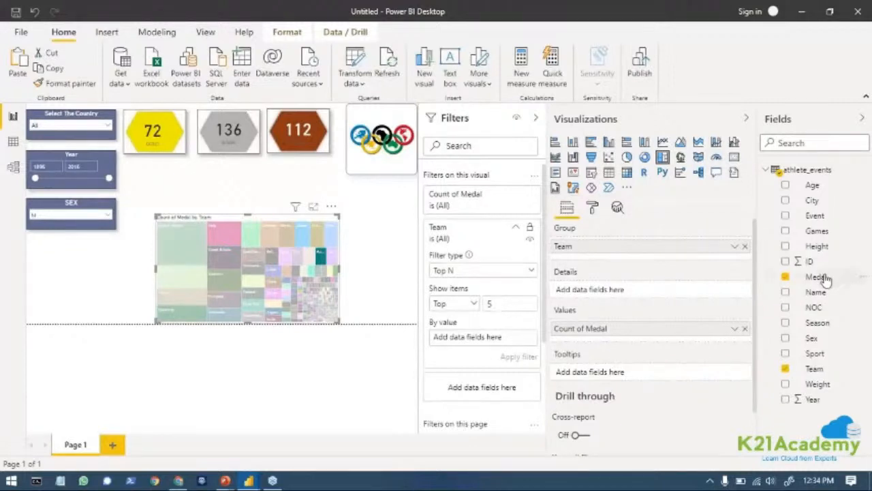
left_click_drag(821, 277, 474, 347)
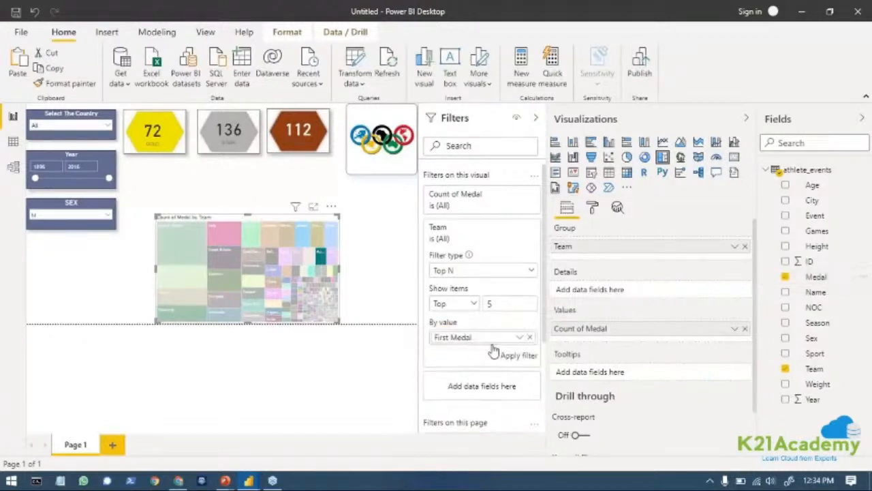
left_click(521, 338)
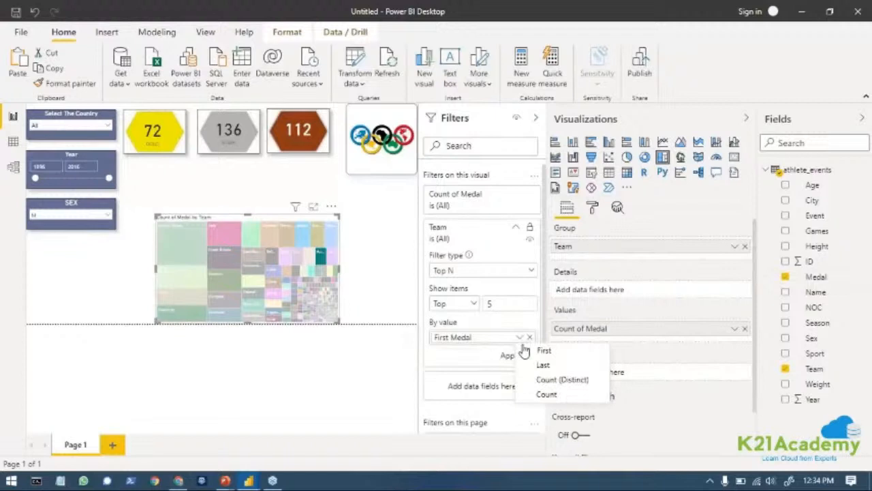
left_click(553, 395)
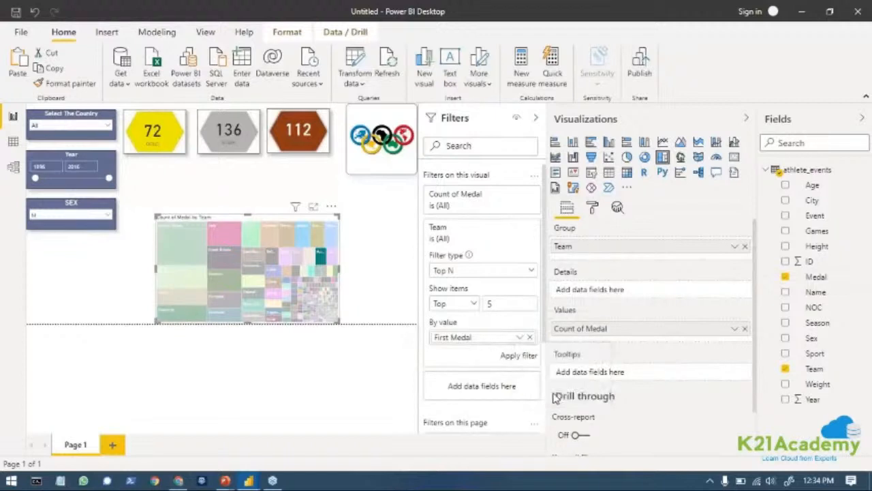
left_click(519, 355)
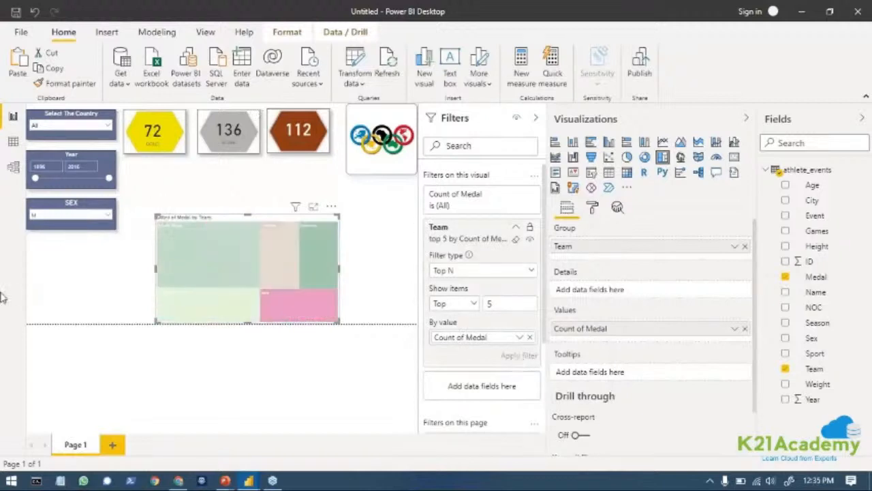
Collapse the filters and move the treemap up to sit just beneath the medal cards.
left_click(535, 120)
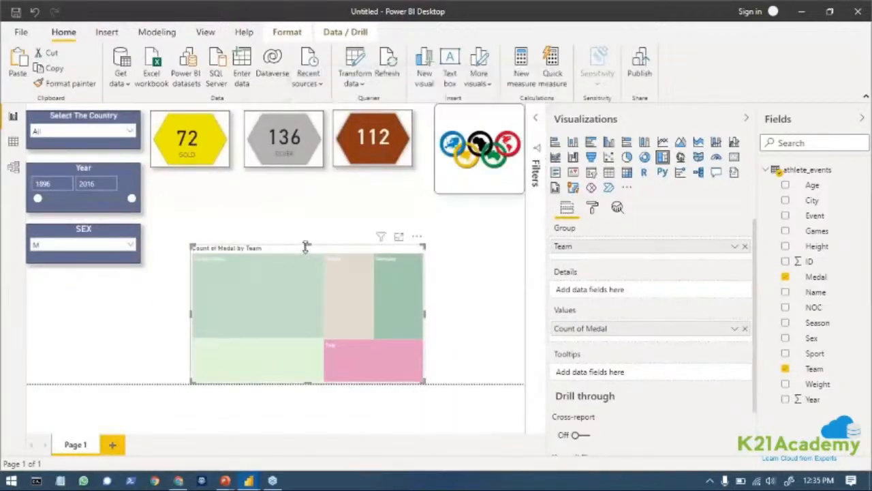
left_click_drag(344, 251, 320, 195)
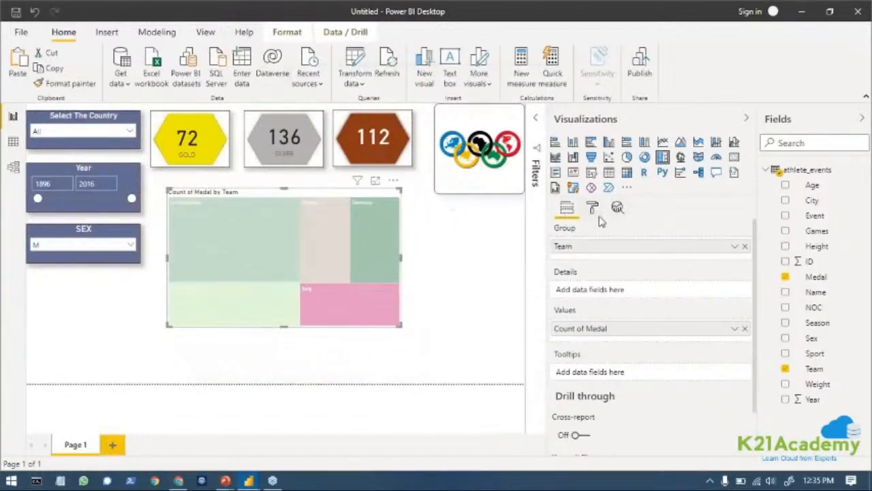
Select France in the treemap and rename the Count of Medal value field for this visual as Top Countries.
right_click(579, 248)
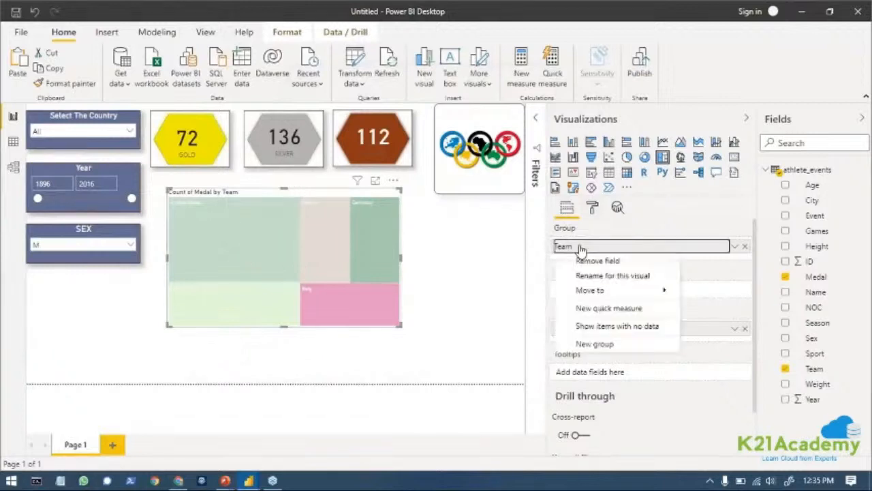
left_click(497, 431)
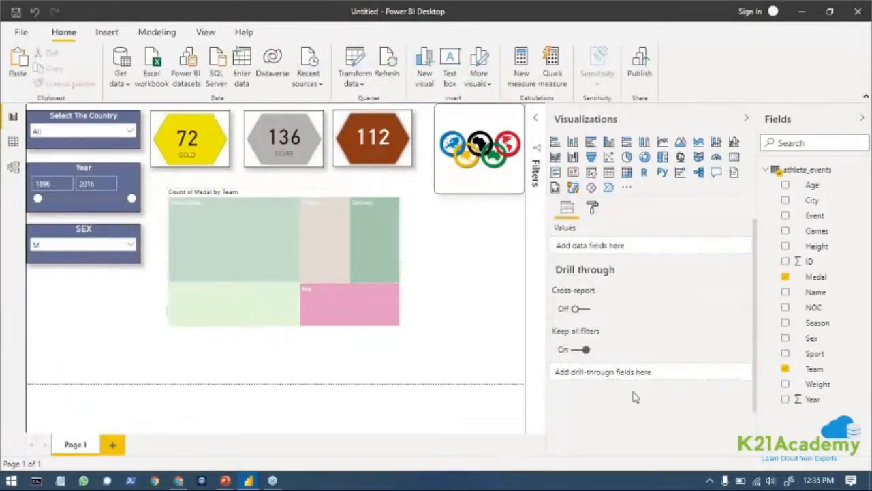
left_click(342, 243)
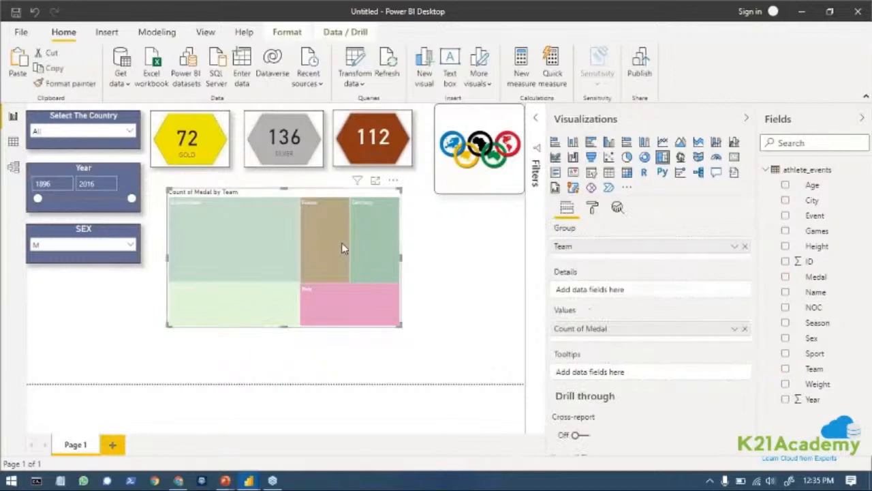
right_click(661, 333)
mouse_move(640, 376)
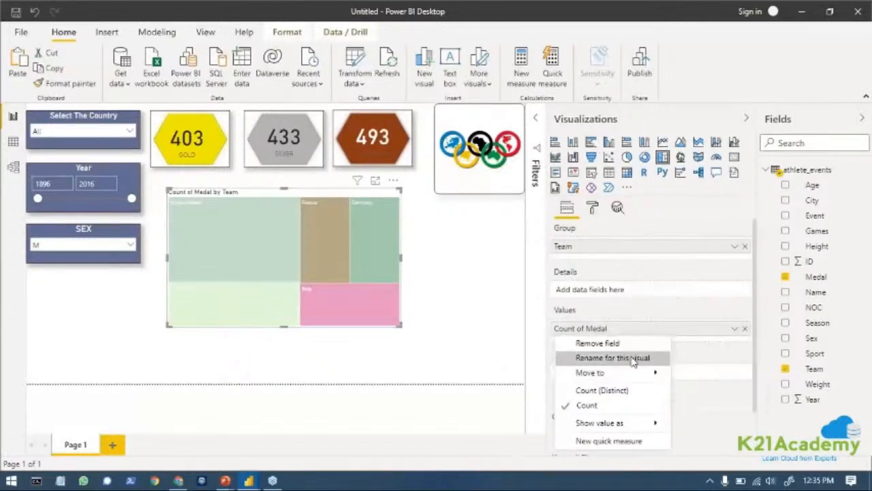
left_click(632, 359)
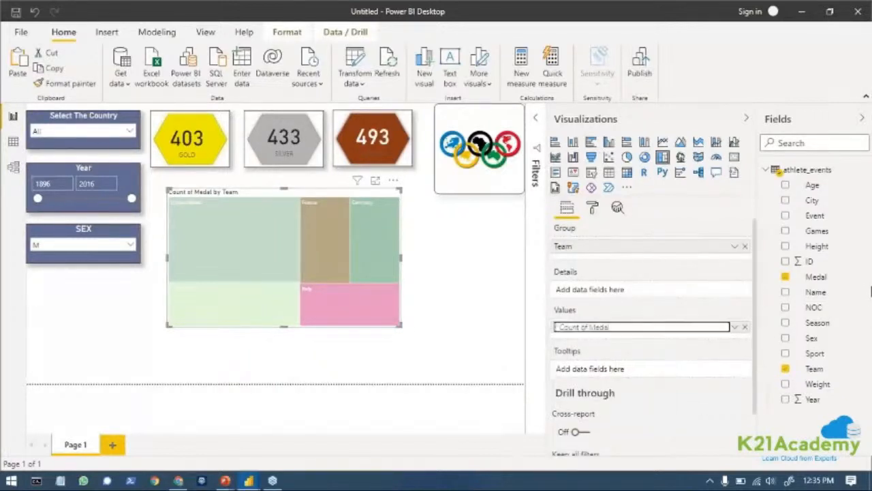
key("BackSpace")
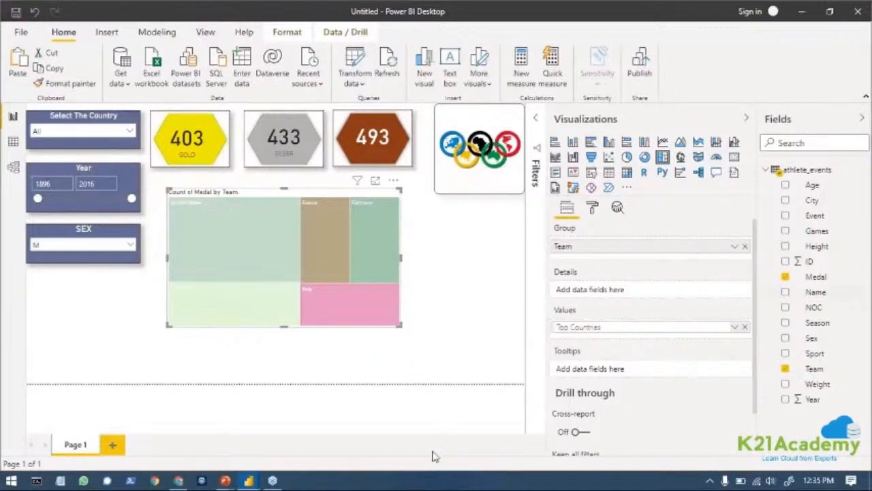
Rename the treemap's Team group field for this visual as vs Medals.
right_click(577, 252)
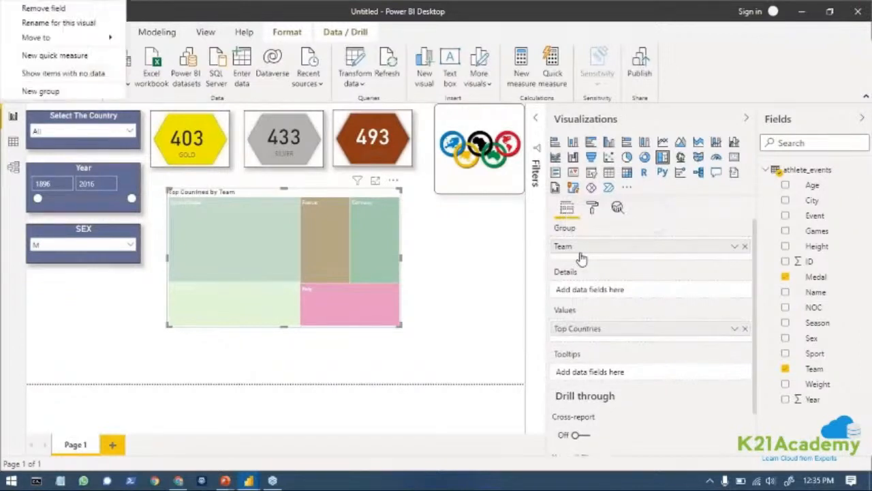
left_click(736, 248)
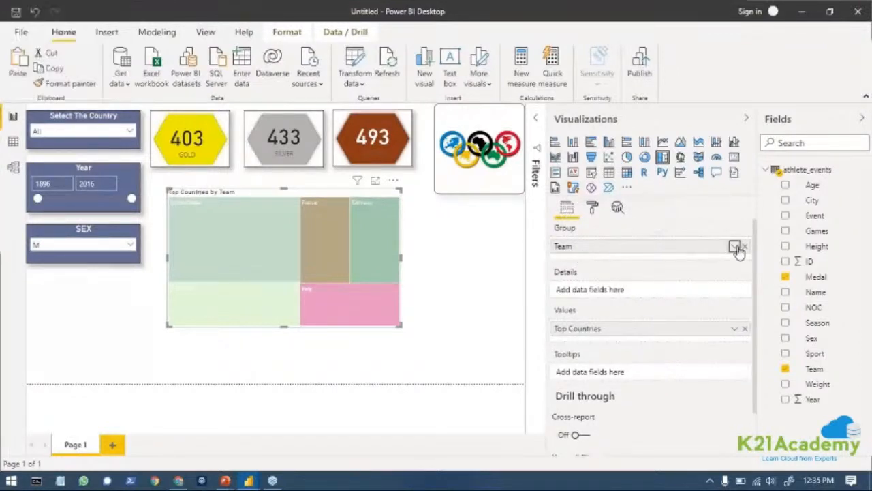
left_click(736, 248)
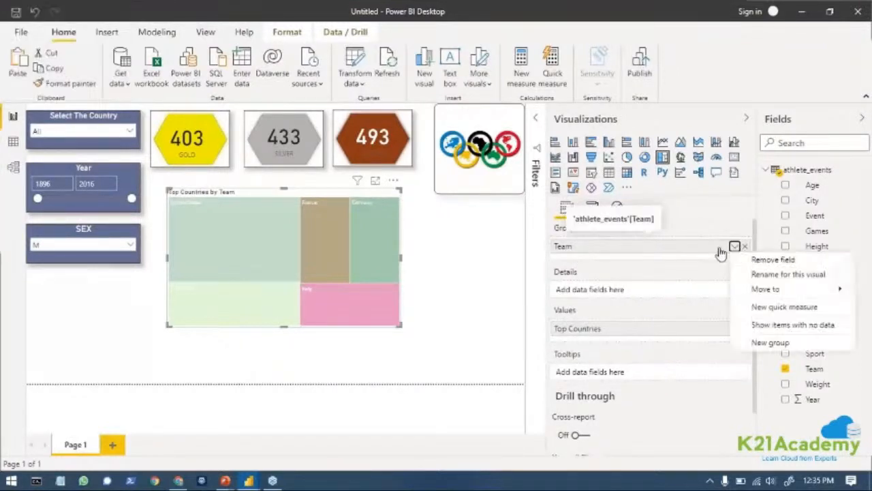
left_click(754, 275)
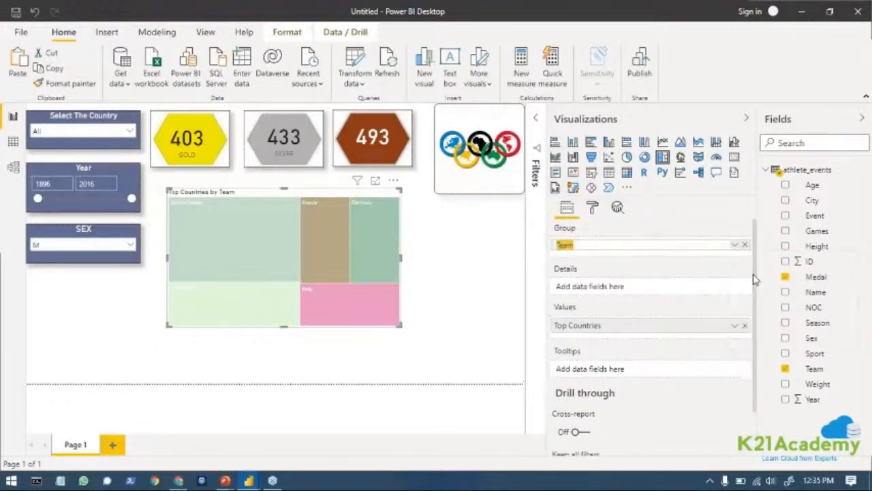
type("co")
Open the advanced controls for the treemap's data colors in its format settings.
left_click(592, 207)
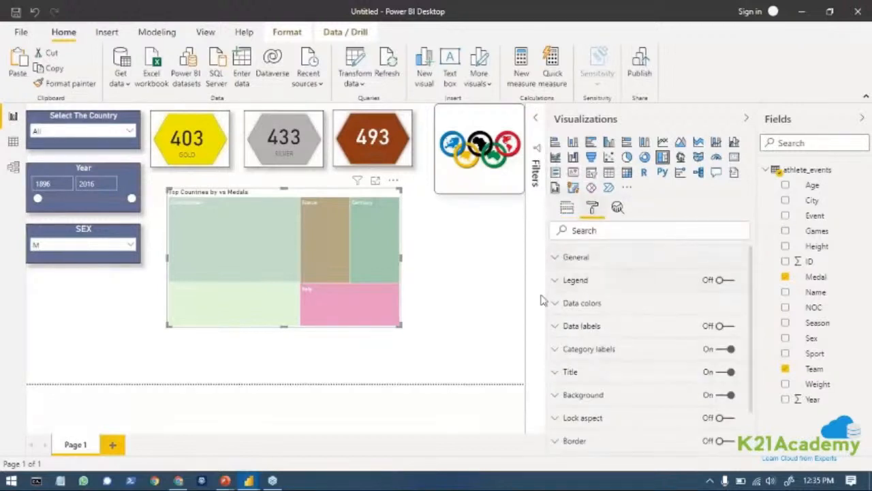
left_click(558, 263)
scroll(565, 306, "down", 5)
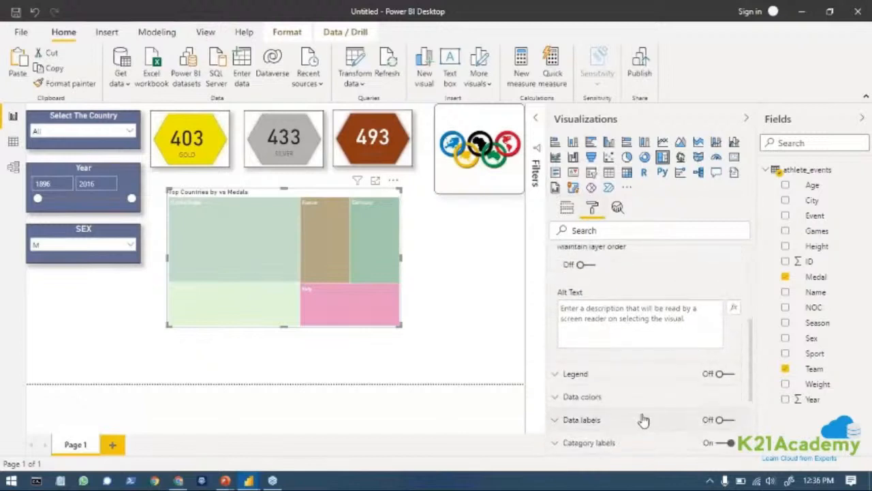
left_click(561, 377)
scroll(670, 408, "down", 3)
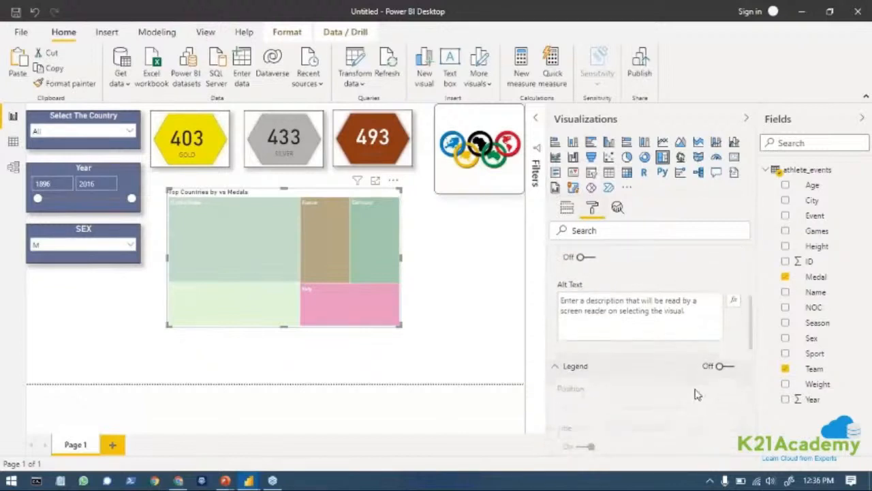
scroll(696, 392, "down", 4)
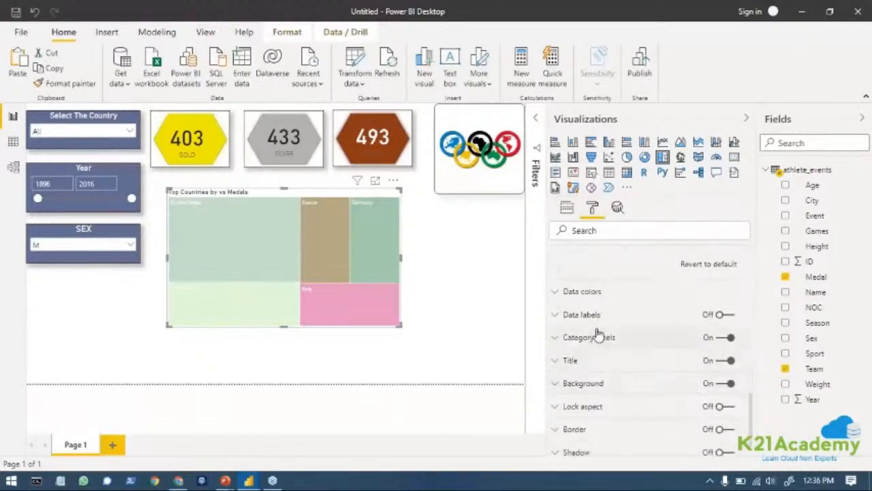
left_click(560, 292)
scroll(599, 327, "down", 1)
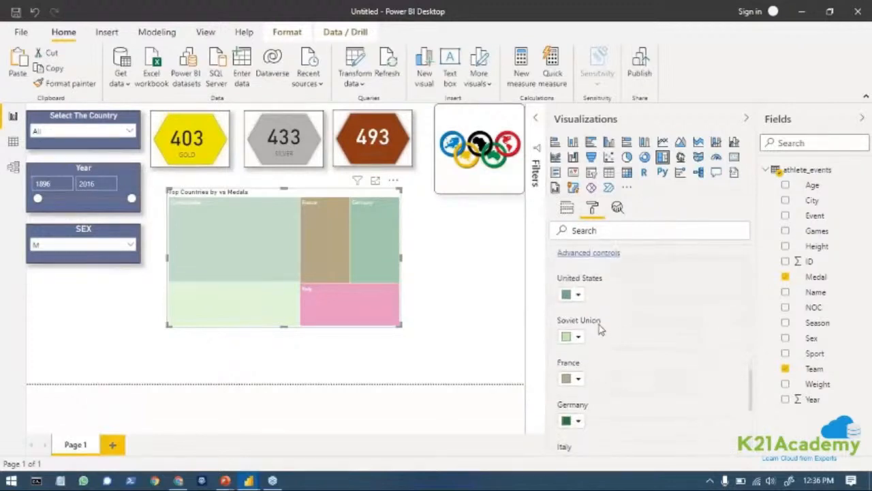
scroll(596, 317, "up", 1)
left_click(590, 318)
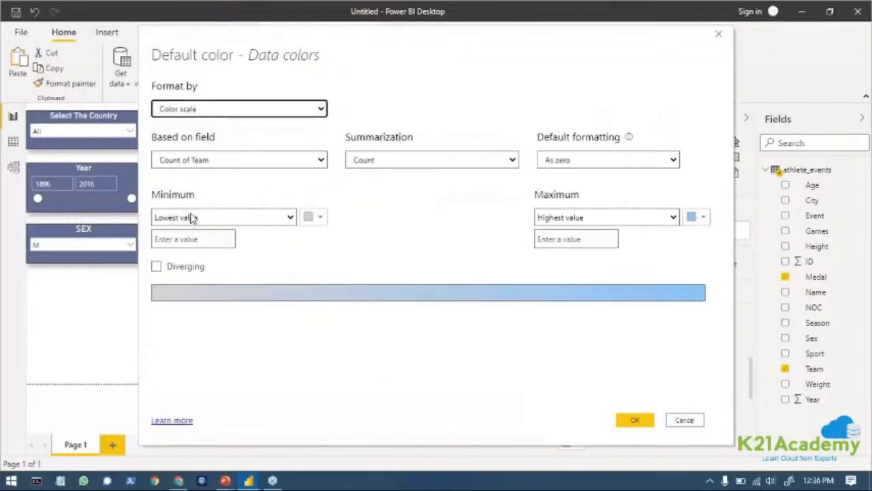
Set the color scale's lowest value to dark blue and make it diverging with a yellow center color, #CDC02C.
left_click(319, 218)
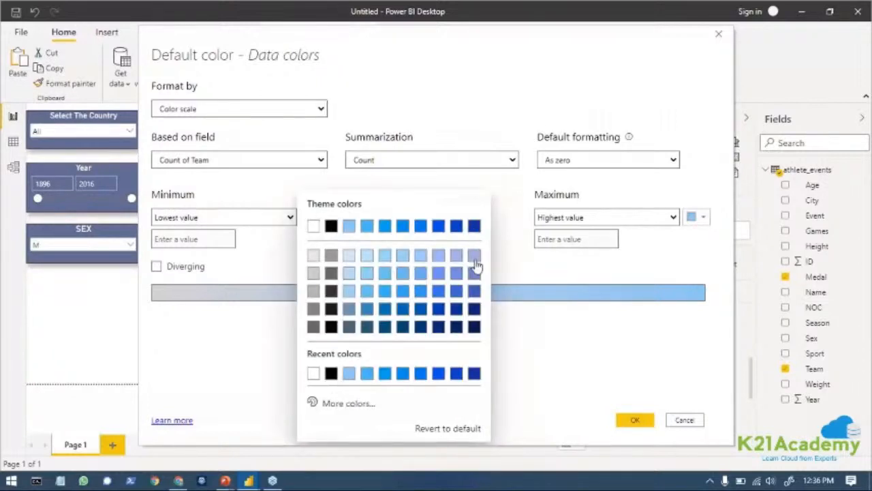
left_click(473, 224)
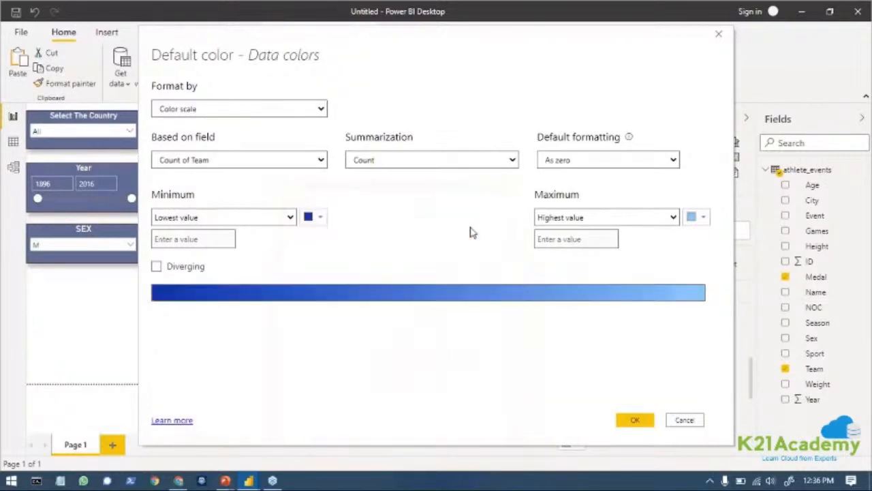
left_click(156, 267)
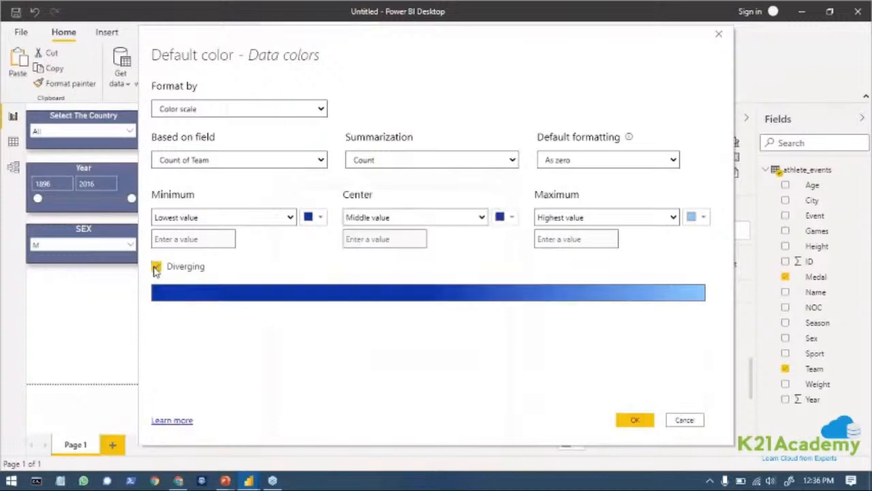
left_click(513, 218)
left_click(535, 404)
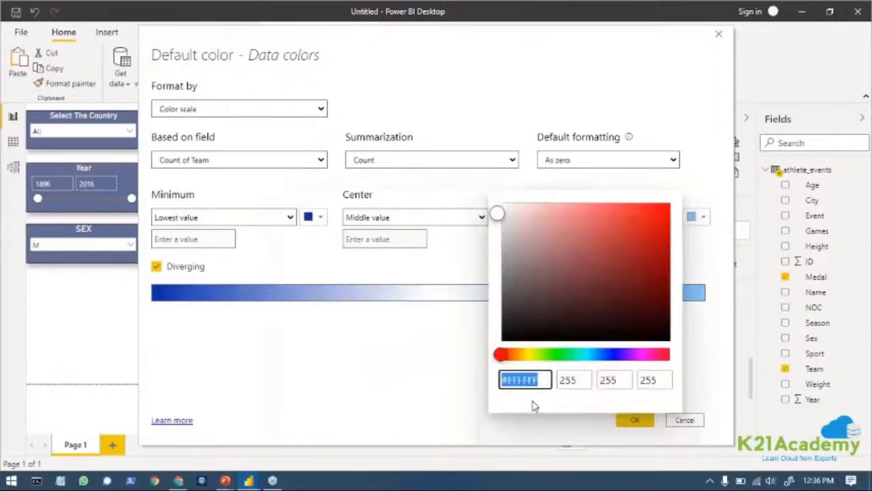
left_click_drag(503, 356, 527, 356)
left_click_drag(497, 205, 628, 229)
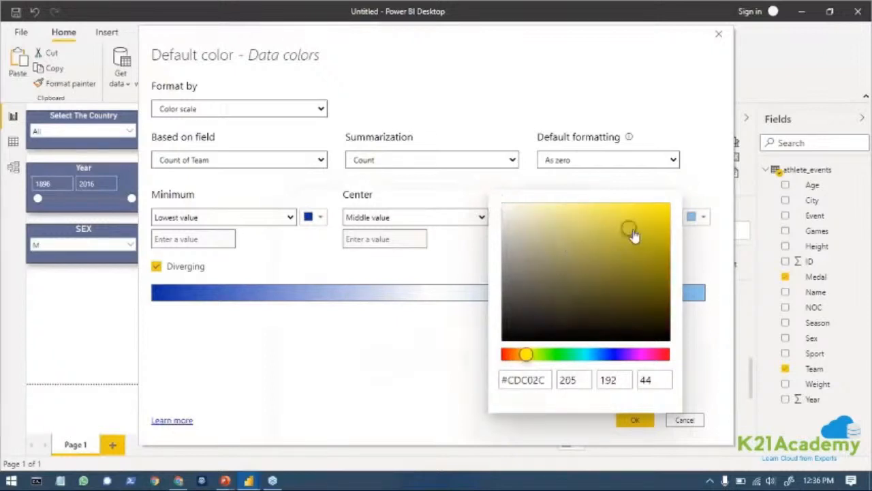
left_click(460, 429)
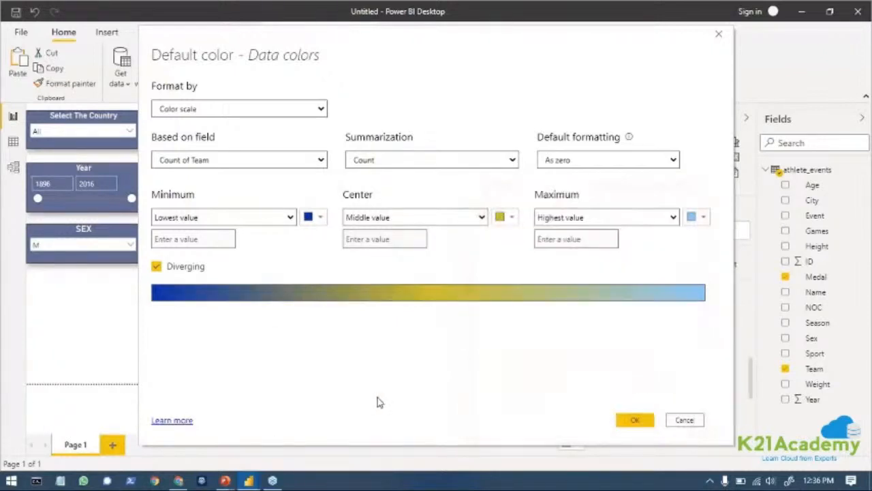
Set the color scale's highest value to red, #EC0D0D, and apply the data colors to the treemap.
left_click(701, 218)
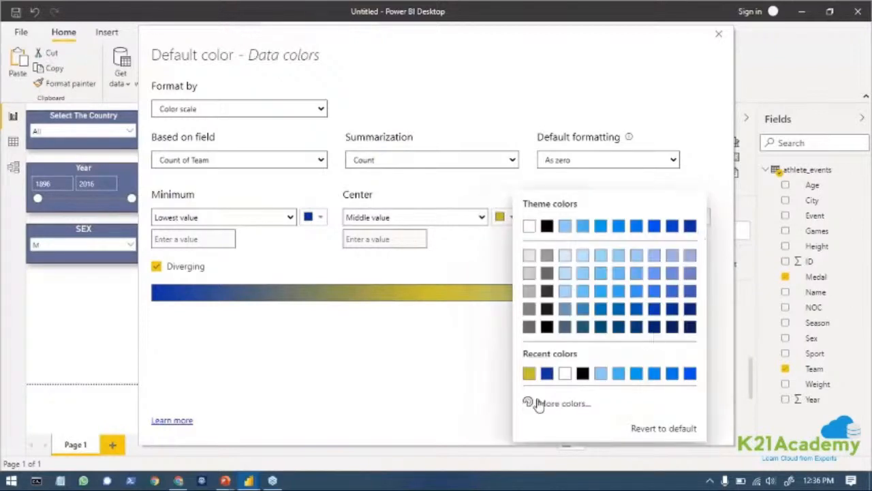
left_click(538, 403)
left_click(684, 220)
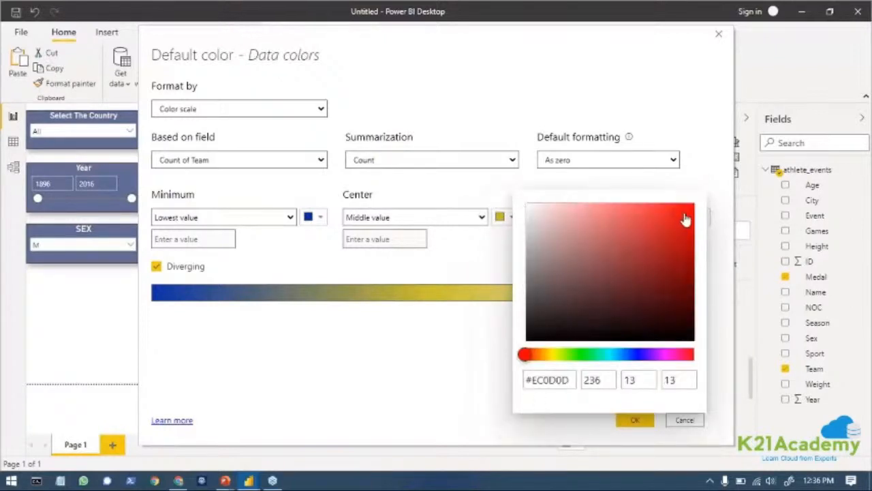
left_click(420, 376)
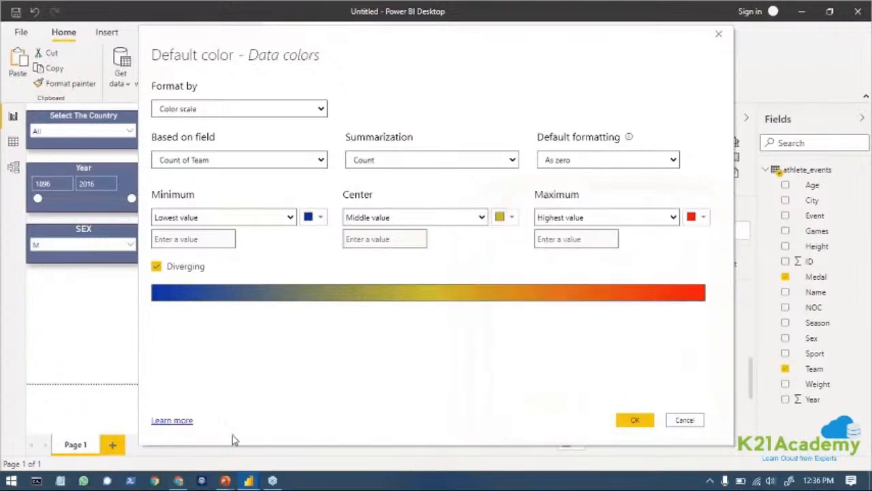
left_click(636, 420)
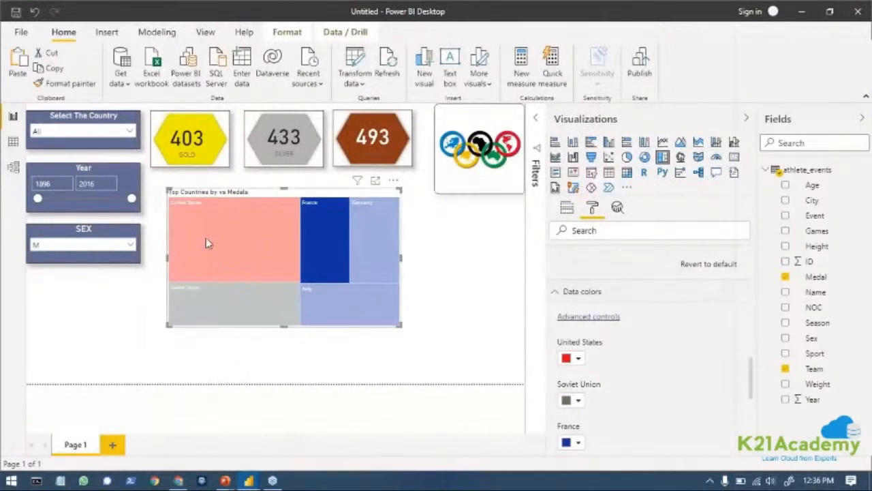
Center the treemap's title and set its text size to 16 pt.
mouse_move(204, 238)
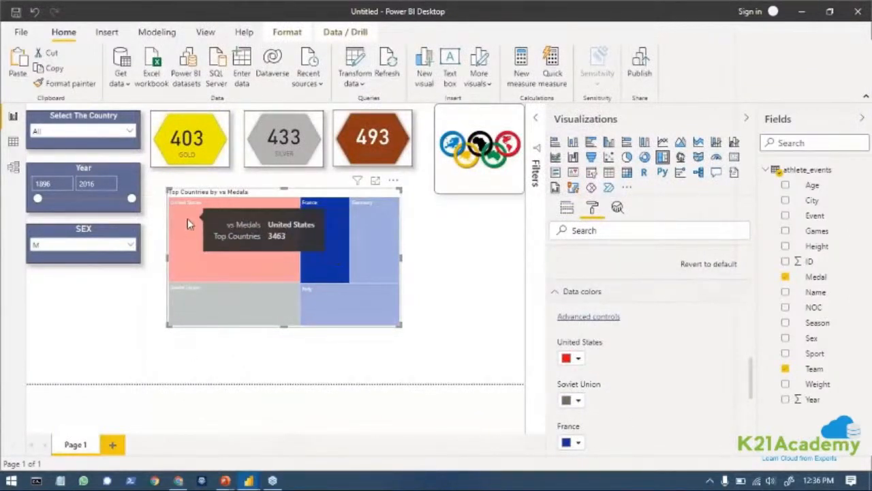
left_click(557, 295)
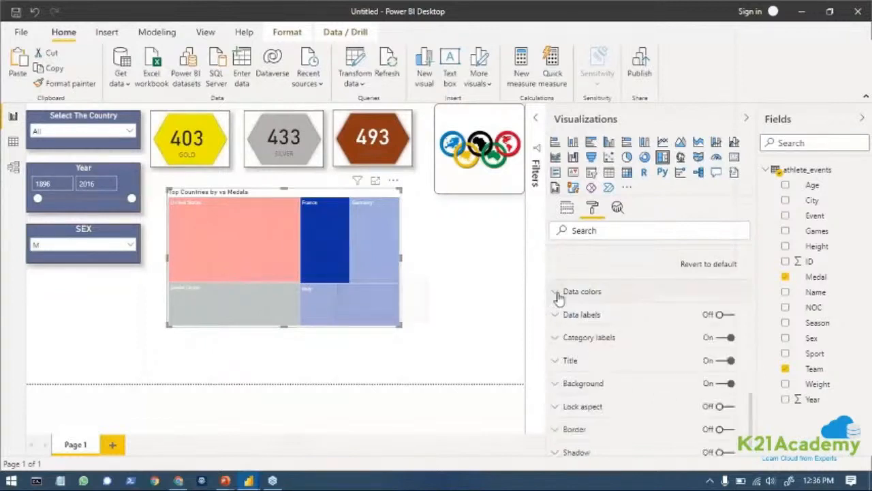
left_click(556, 362)
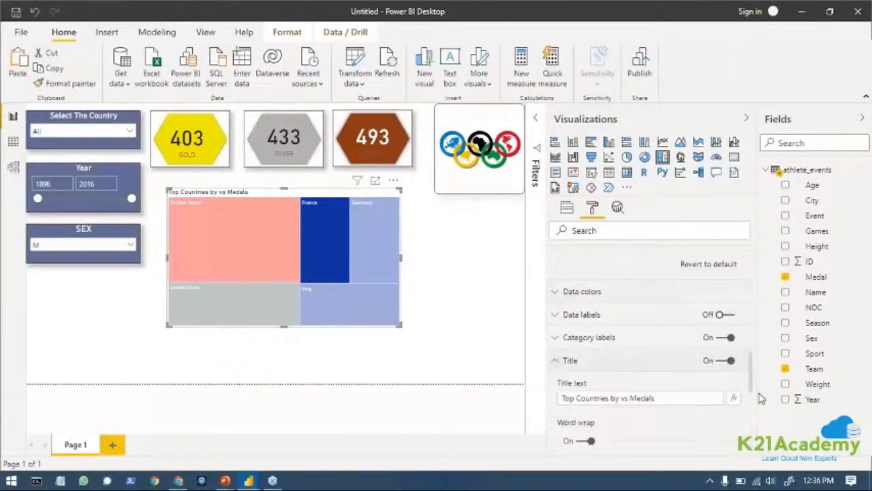
scroll(695, 413, "down", 3)
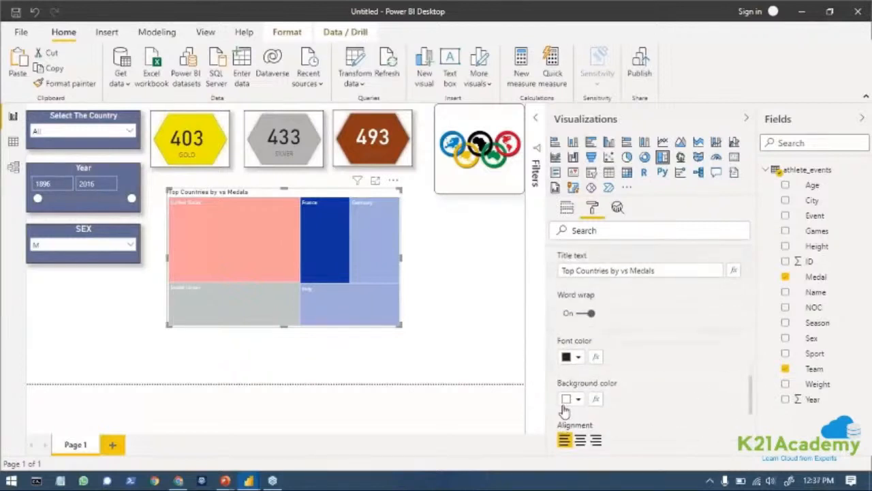
scroll(593, 419, "down", 3)
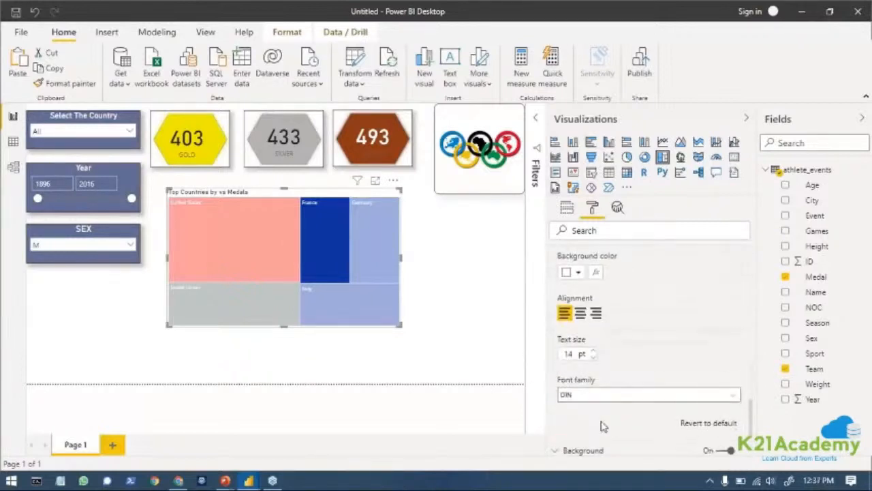
left_click(592, 350)
left_click(593, 350)
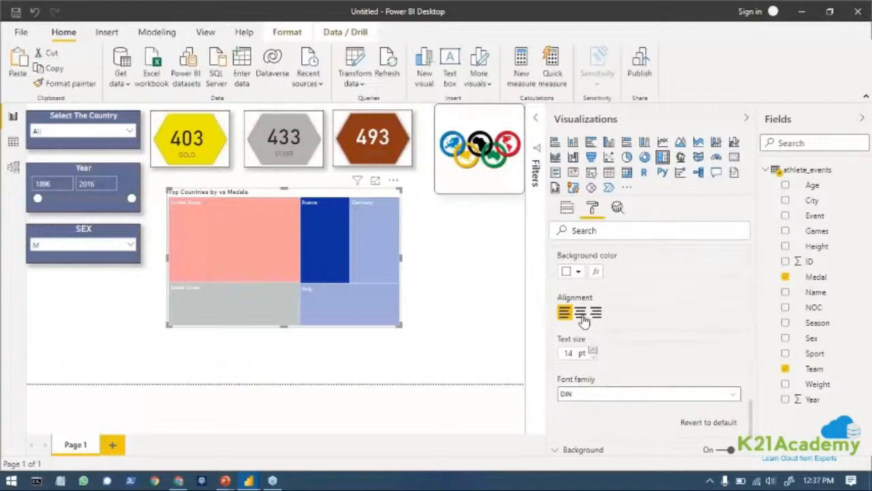
left_click(579, 312)
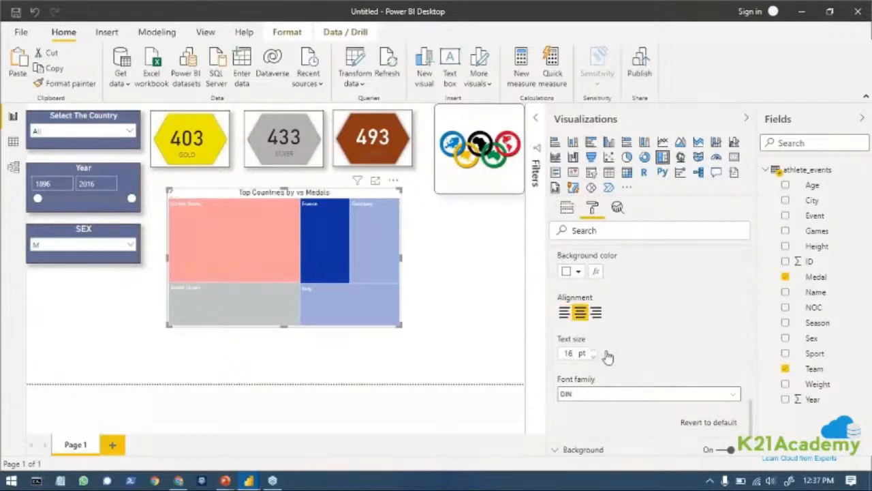
Give the treemap's title a light blue background color from the recent colors.
scroll(578, 302, "up", 2)
scroll(578, 302, "up", 1)
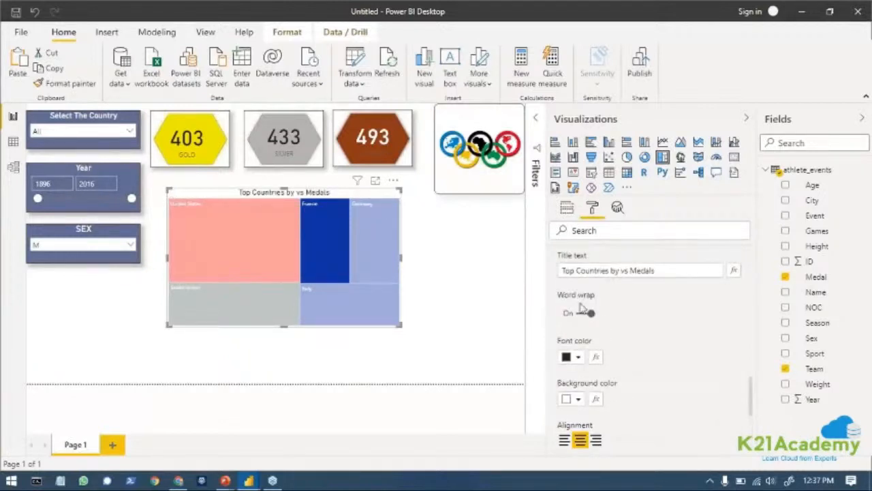
left_click(578, 398)
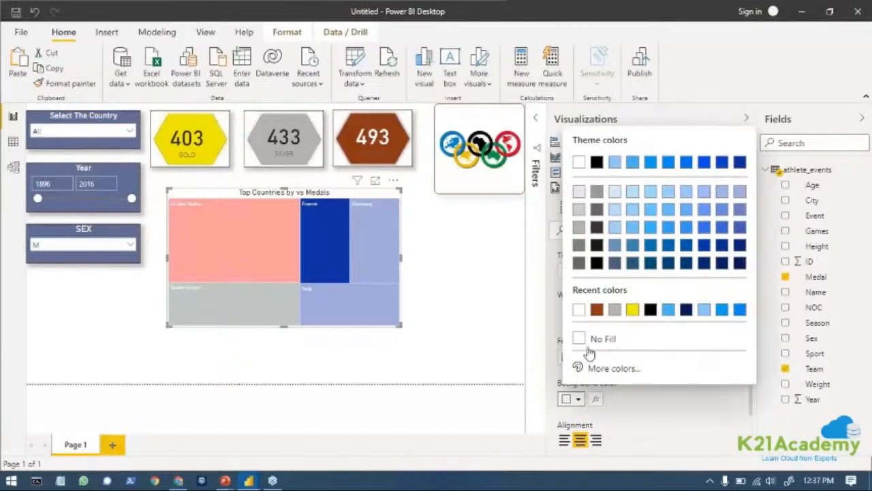
left_click(668, 309)
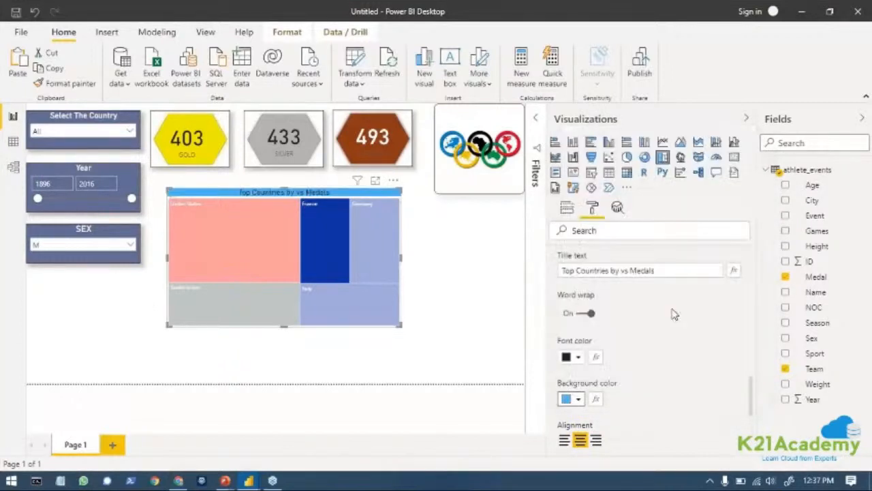
Make the treemap's title background white and copy the Year slicer's formatting onto the treemap.
left_click(582, 401)
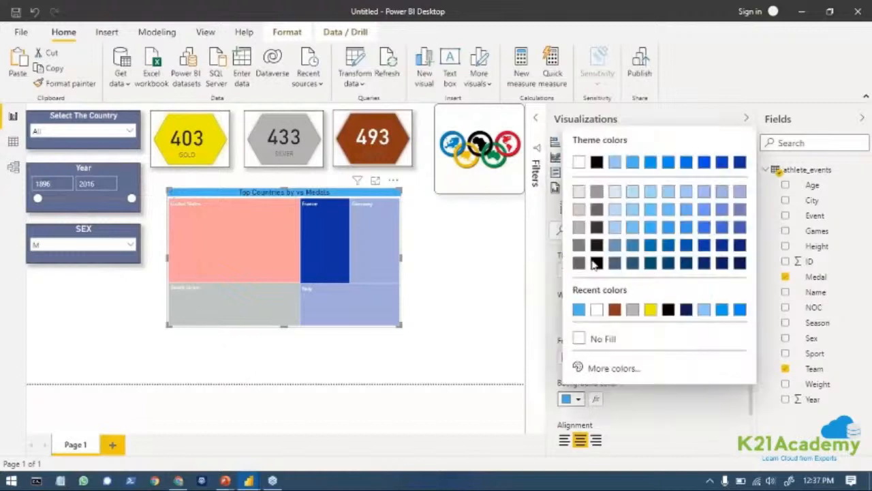
left_click(575, 171)
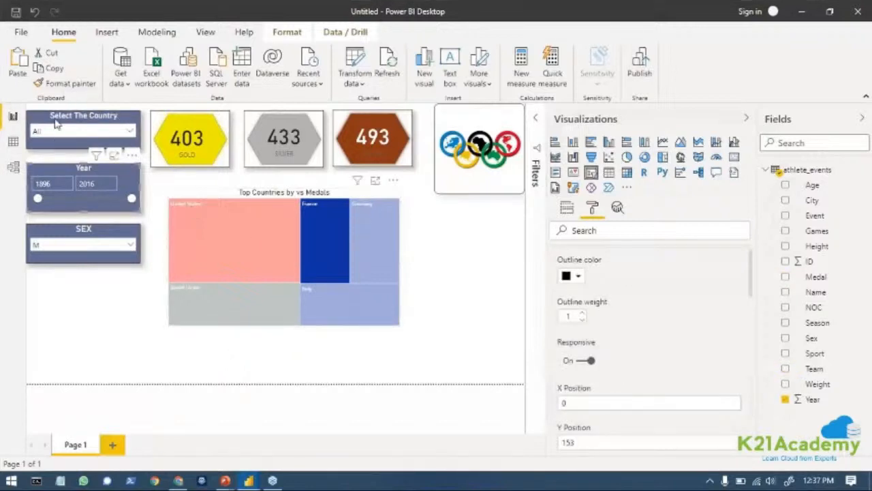
left_click(71, 87)
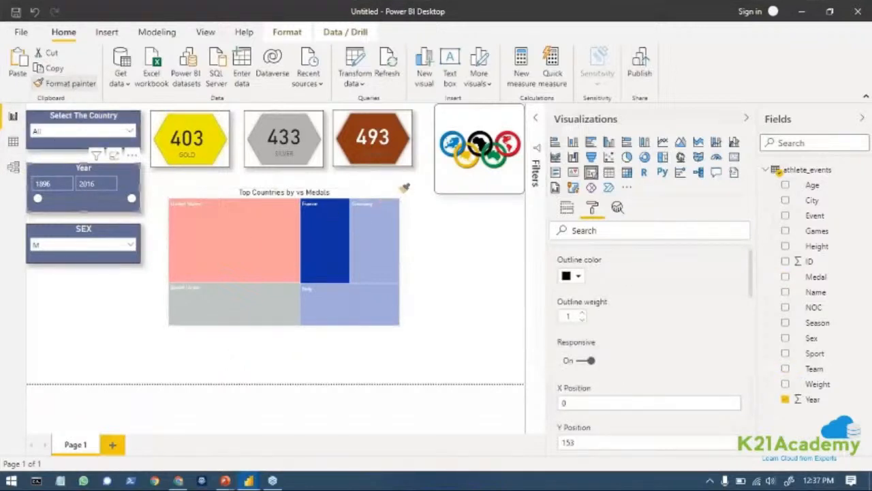
left_click(374, 193)
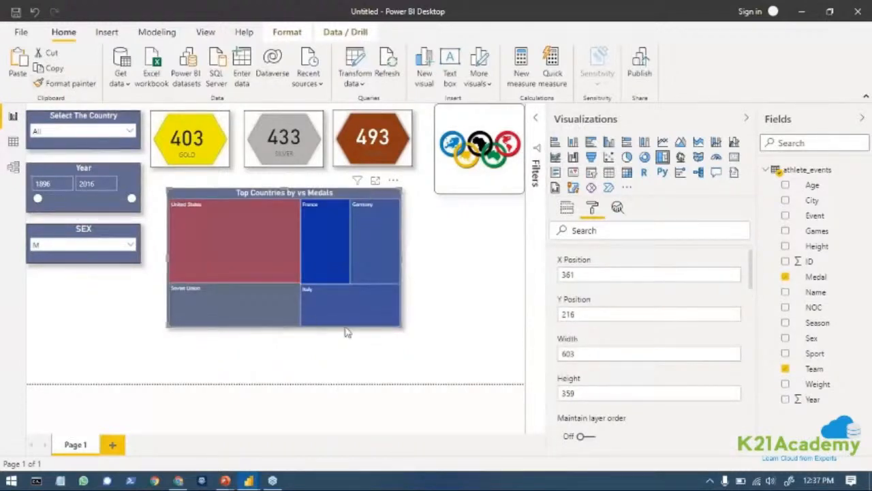
Open the advanced controls for the treemap's data colors.
scroll(690, 375, "up", 1)
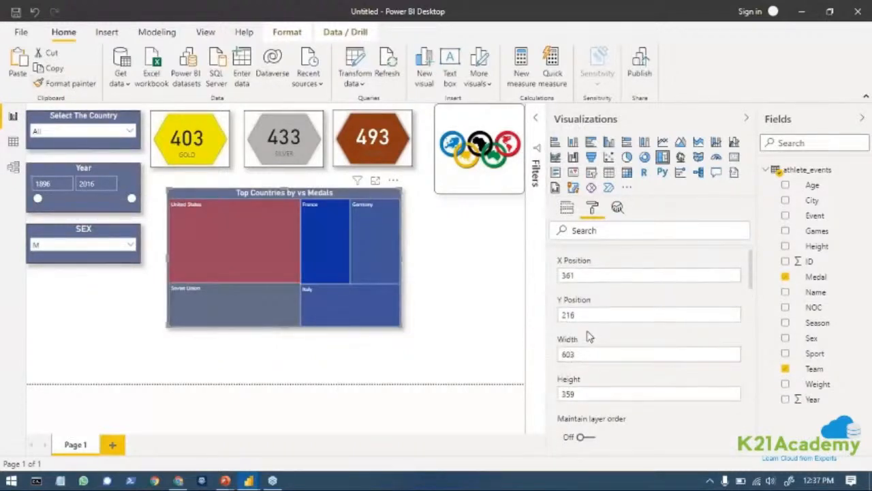
left_click(555, 261)
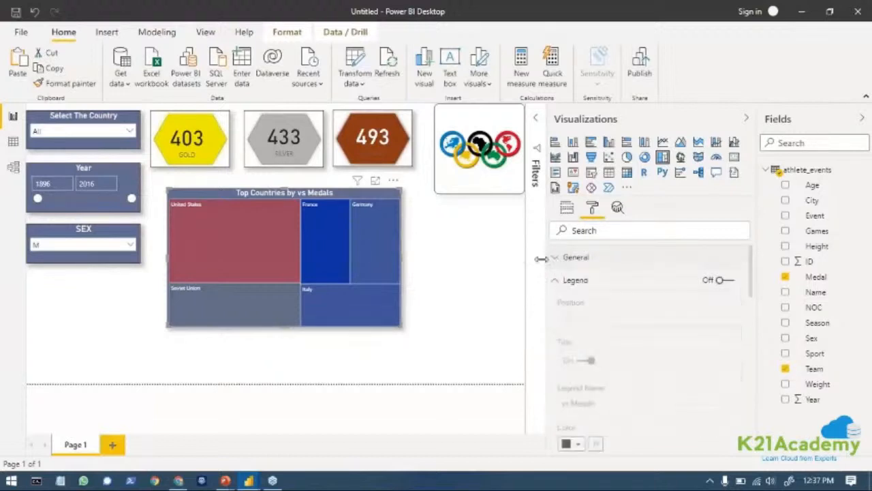
left_click(552, 281)
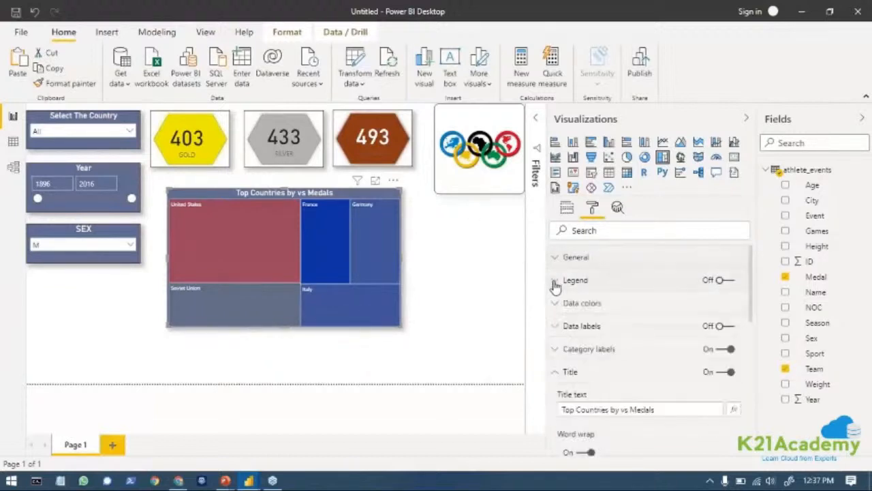
scroll(594, 407, "down", 3)
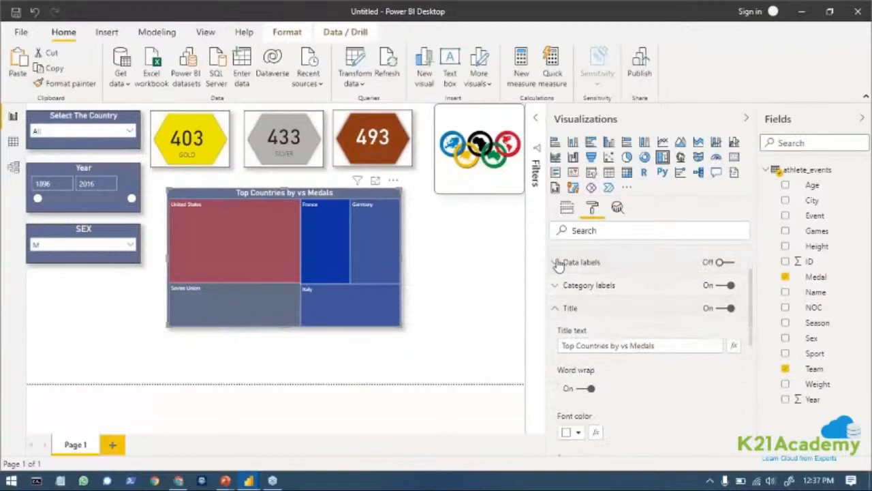
left_click(556, 262)
left_click(556, 262)
scroll(572, 286, "up", 3)
left_click(552, 306)
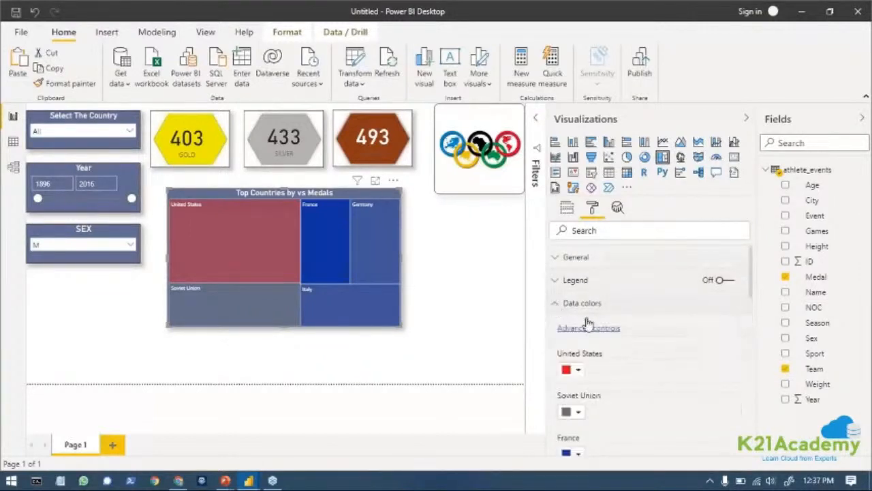
left_click(589, 329)
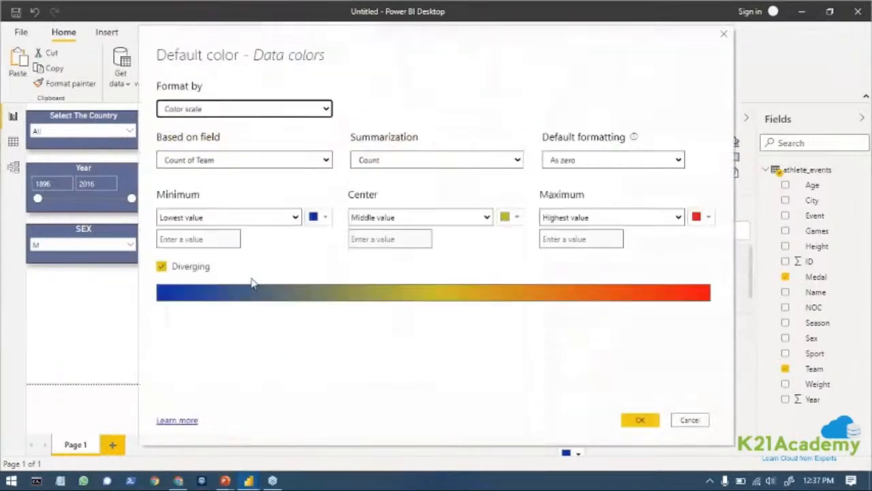
Set the color scale's lowest value to a custom bright green, #00F60C.
left_click(324, 218)
left_click(332, 403)
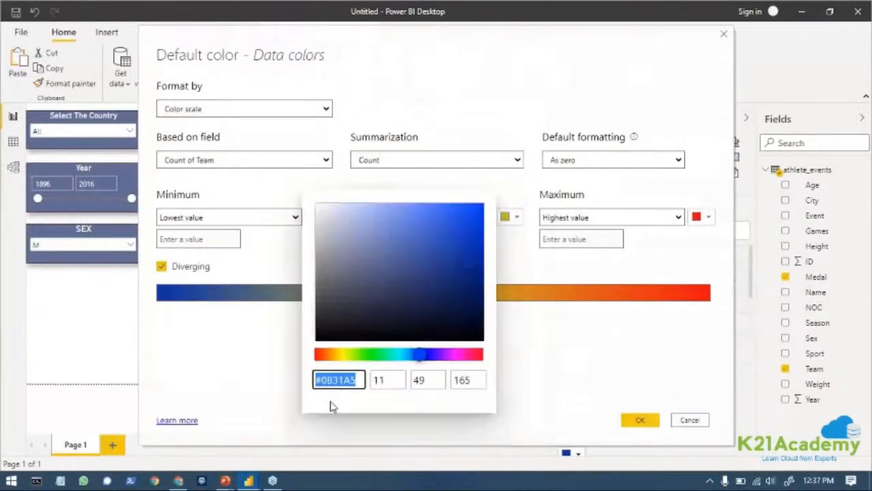
left_click_drag(419, 354, 372, 356)
left_click_drag(476, 261, 485, 202)
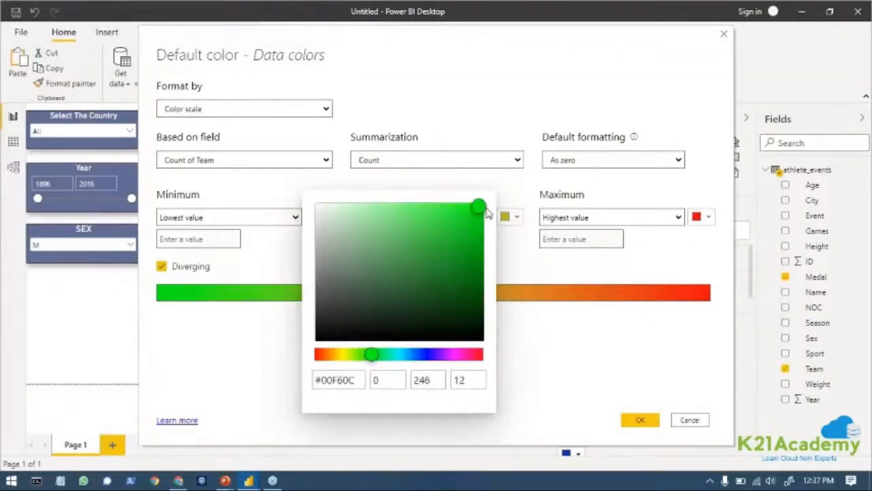
left_click(593, 369)
Set the color scale's highest value to a brighter custom red, apply the data colors and enlarge the treemap.
left_click(709, 217)
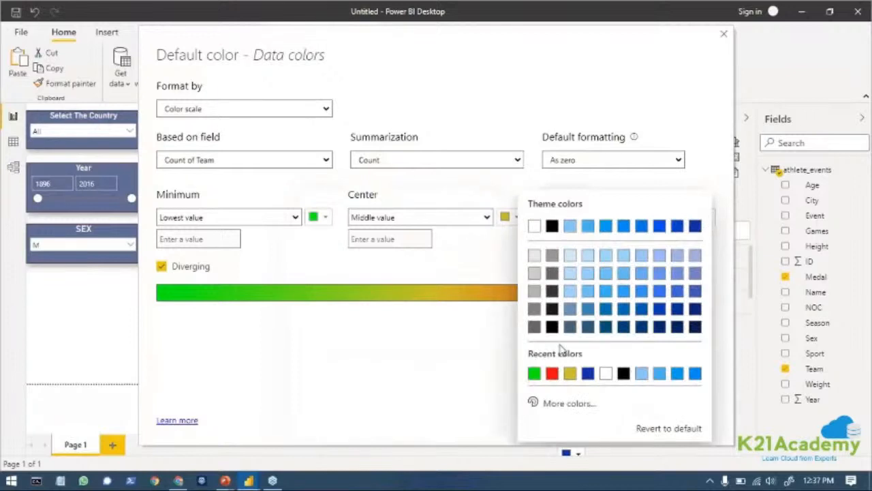
left_click(564, 403)
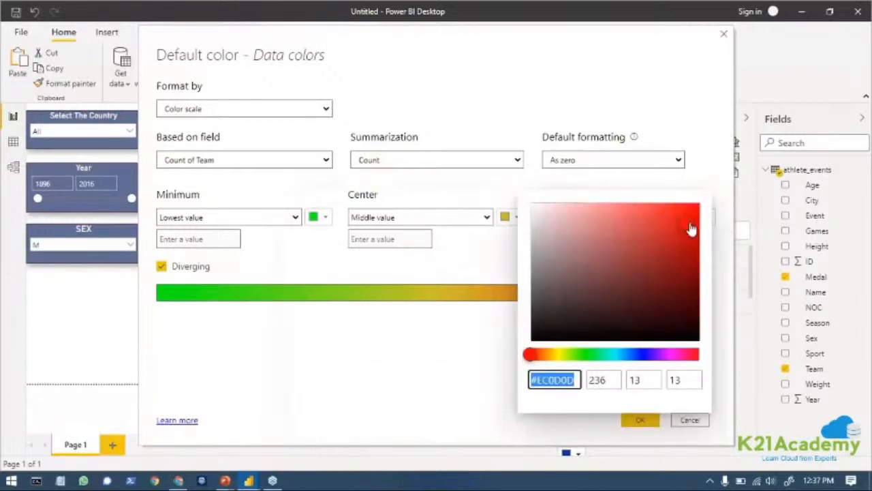
left_click_drag(691, 227, 697, 203)
left_click(450, 361)
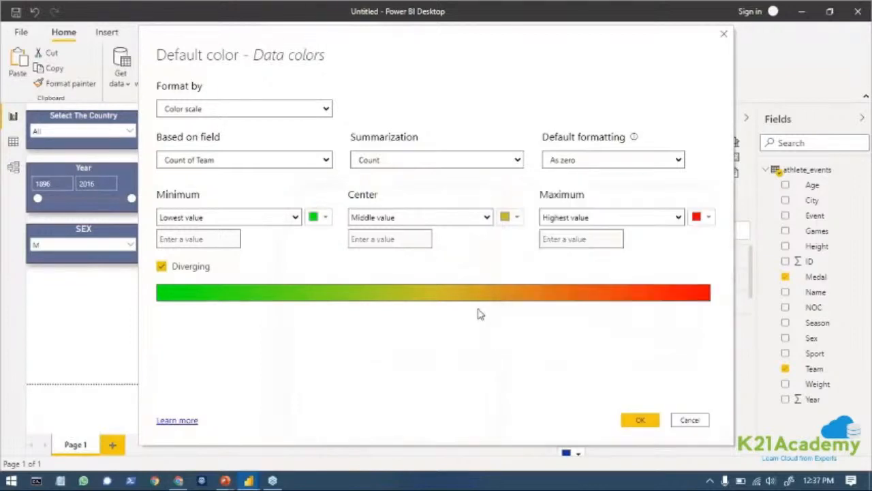
left_click(638, 421)
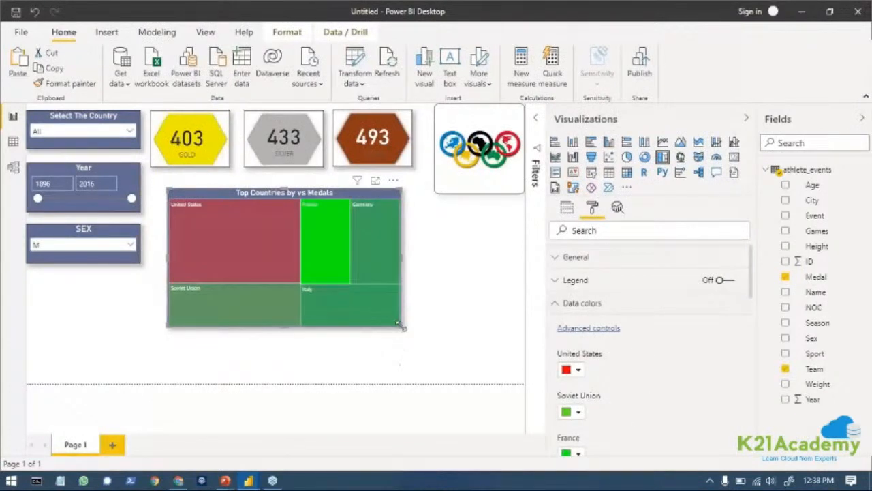
left_click_drag(404, 328, 429, 355)
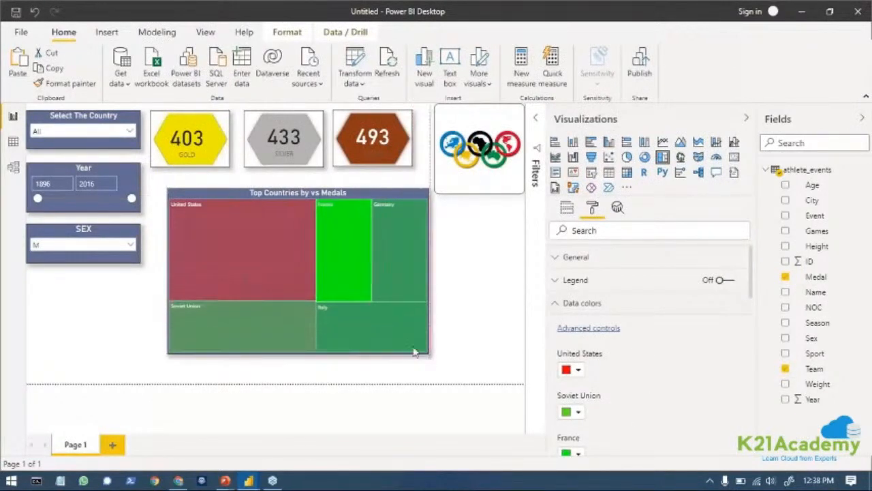
Filter the report to F with the SEX slicer, and select all of its values.
left_click(55, 247)
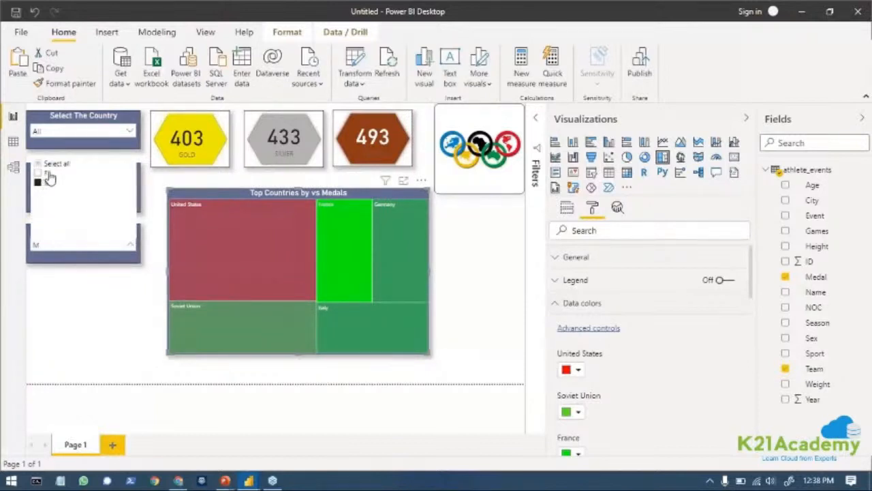
left_click(44, 172)
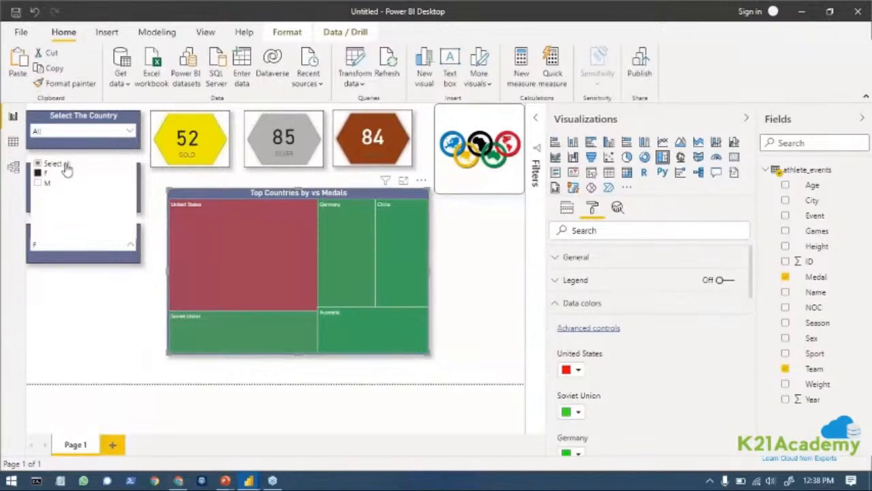
left_click(61, 166)
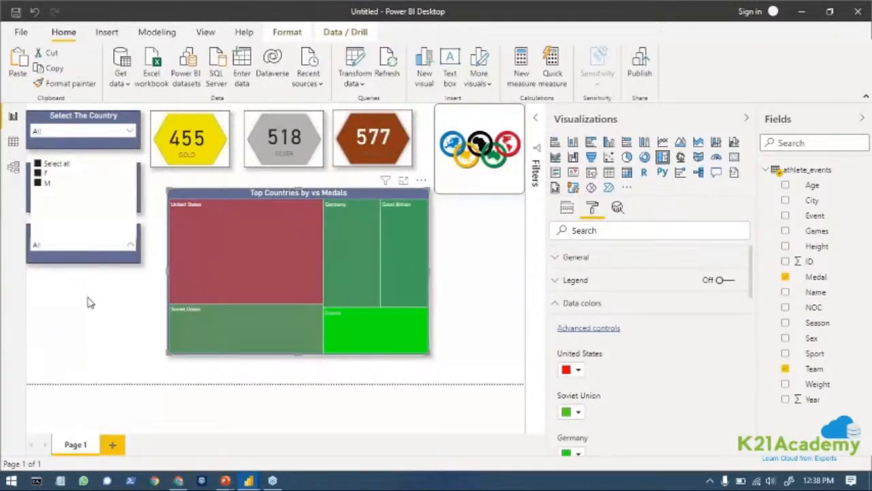
left_click(87, 302)
Try narrowing the Year slicer to 1989–2016 and restore its start year to 1896.
left_click_drag(38, 199, 112, 208)
left_click(47, 180)
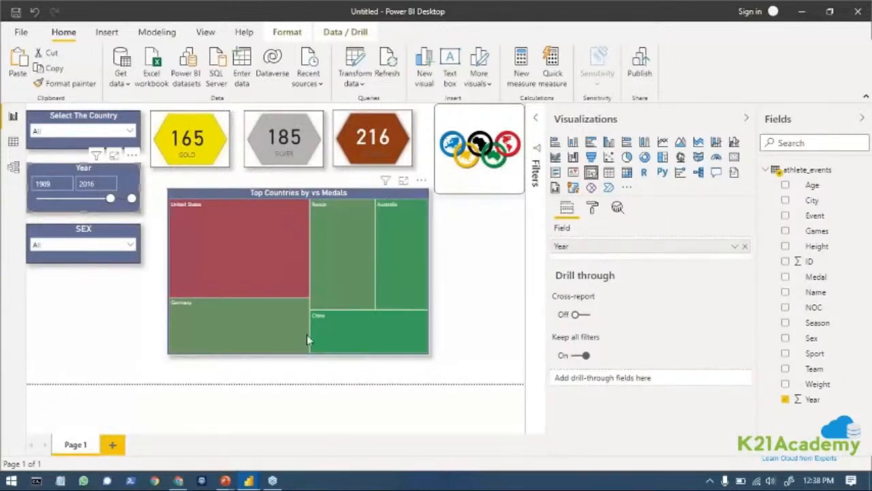
left_click_drag(110, 199, 22, 214)
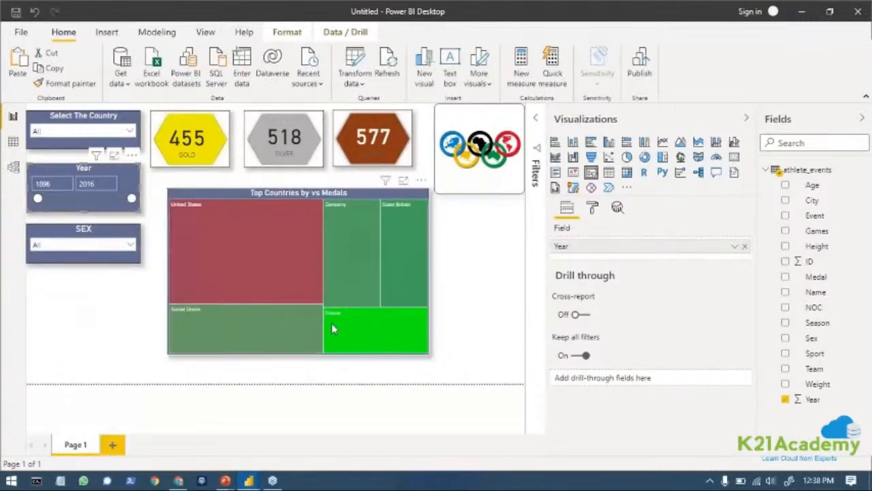
Reshape the treemap into a low, wide strip from the slicers to the page's right edge, and shrink the Olympic logo above it.
left_click(303, 349)
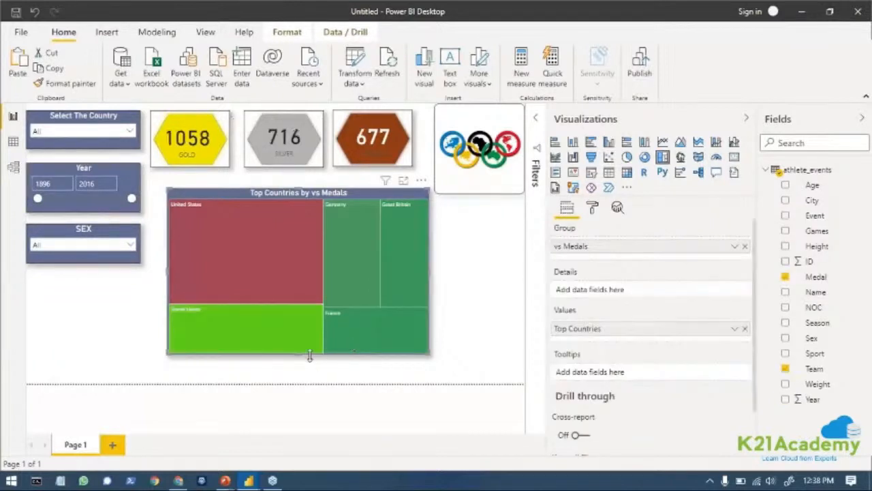
left_click_drag(299, 348, 280, 271)
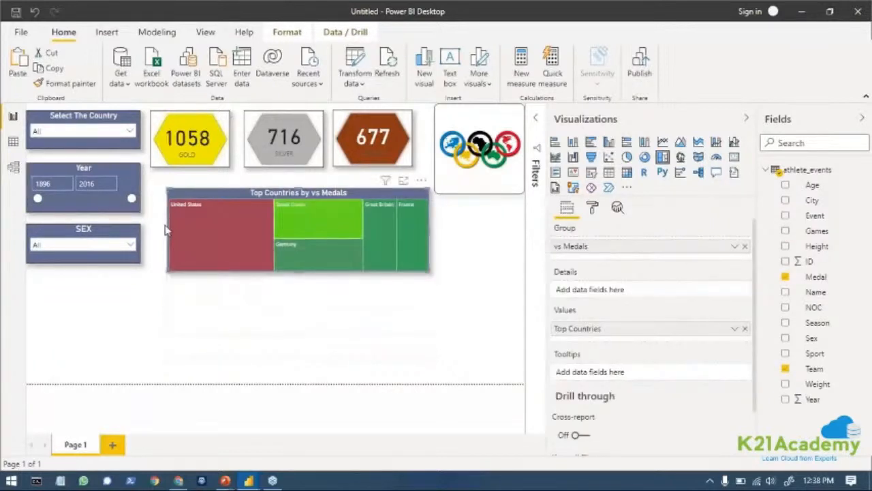
left_click_drag(171, 229, 141, 230)
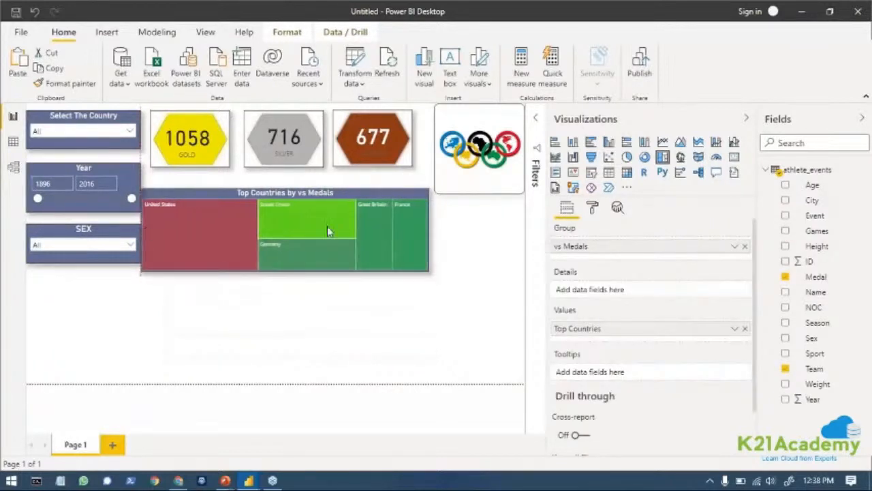
left_click_drag(428, 232, 523, 243)
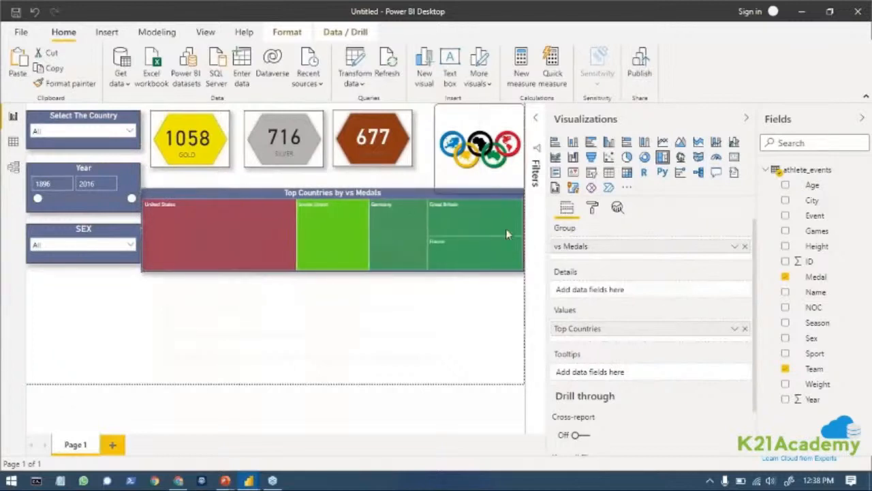
left_click(440, 166)
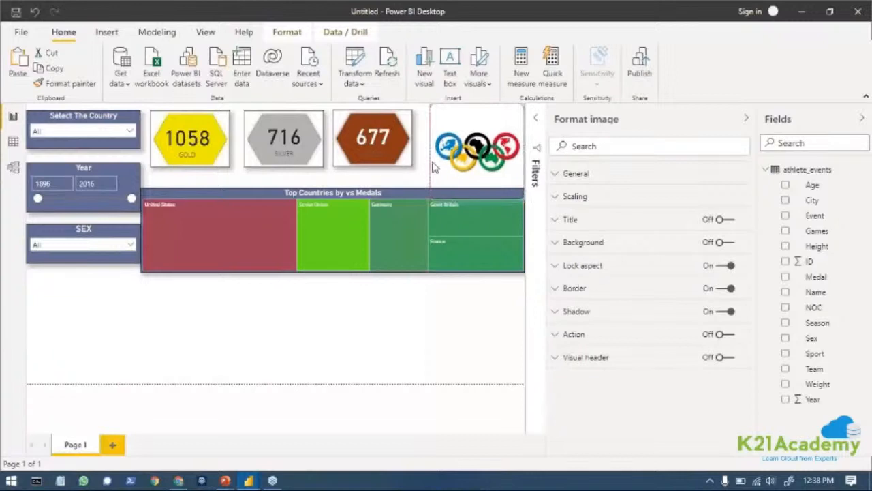
left_click_drag(433, 163, 447, 139)
Shrink the bronze medal card and shift it with its brown hexagon right, closer to the Olympic logo.
left_click(412, 154)
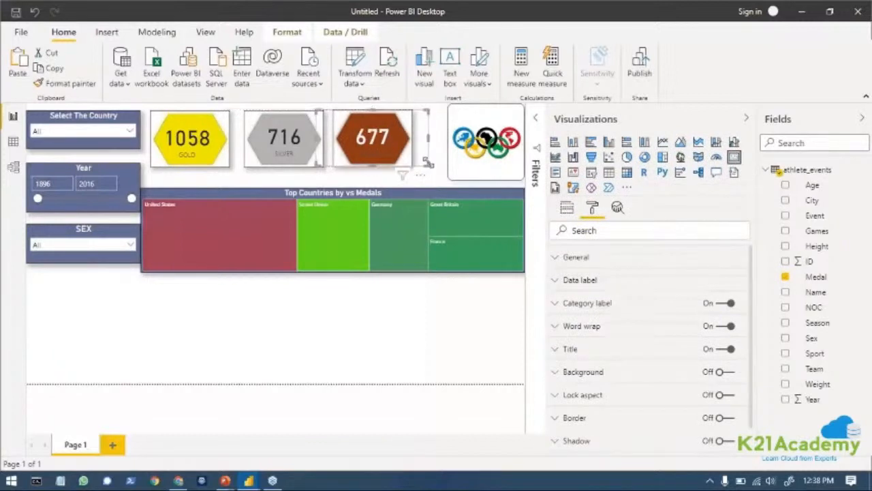
left_click_drag(428, 162, 406, 167)
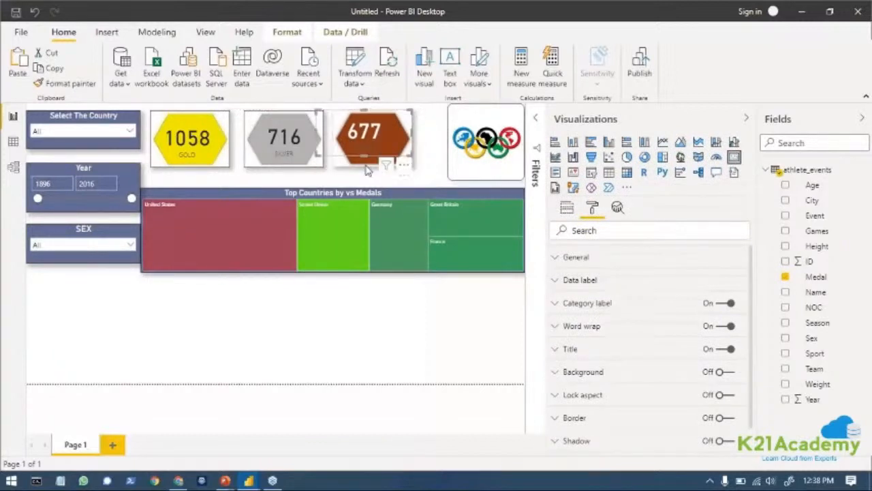
left_click(379, 170)
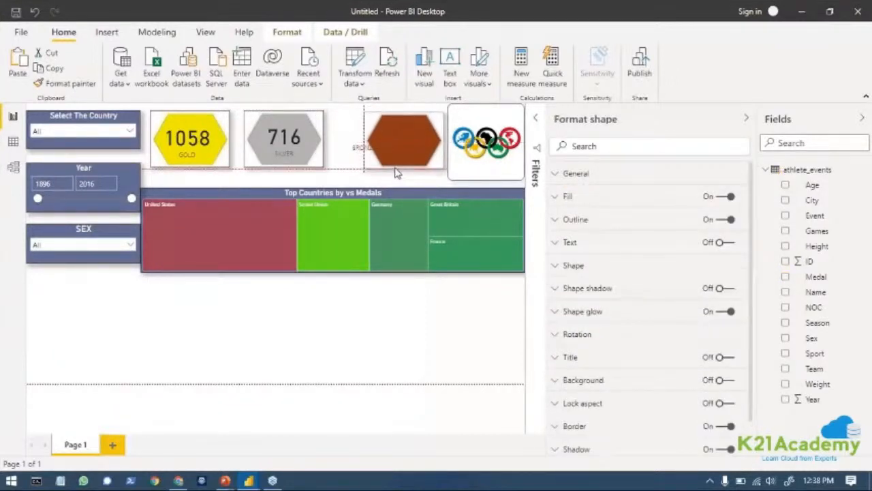
left_click_drag(385, 167, 381, 166)
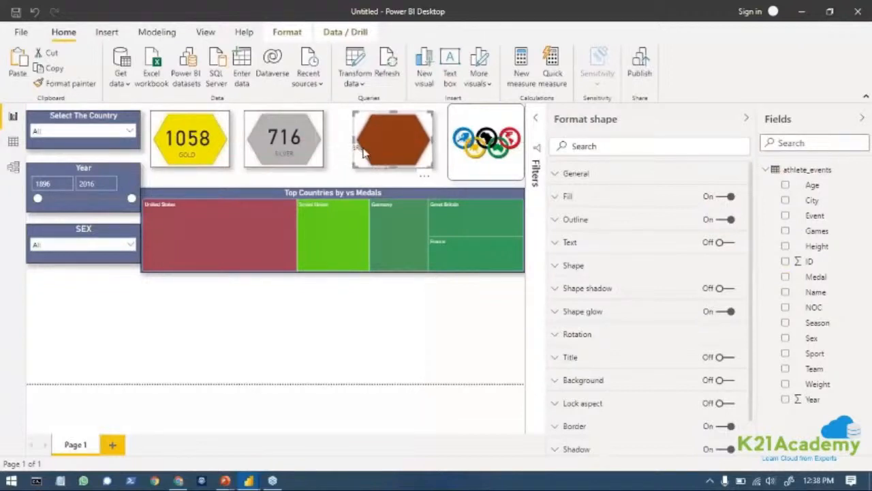
left_click_drag(363, 154, 387, 165)
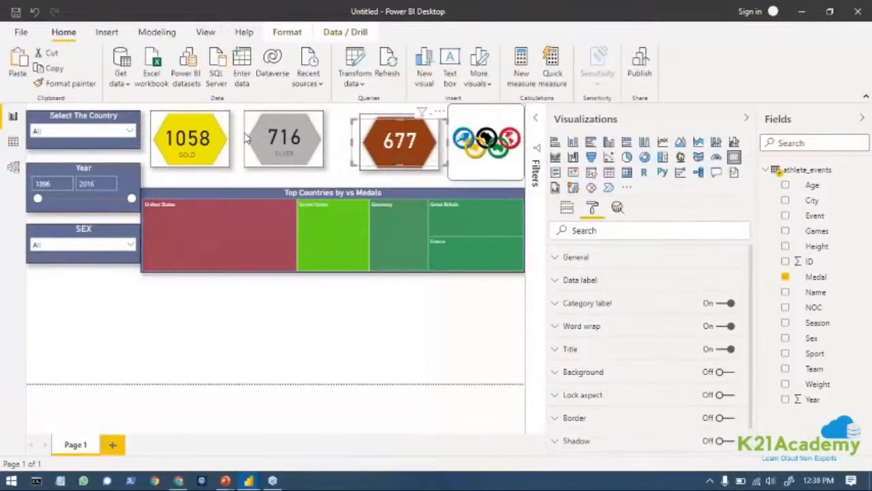
Shrink the silver medal card and shift it with its grey hexagon right, closer to the bronze card.
left_click(276, 143)
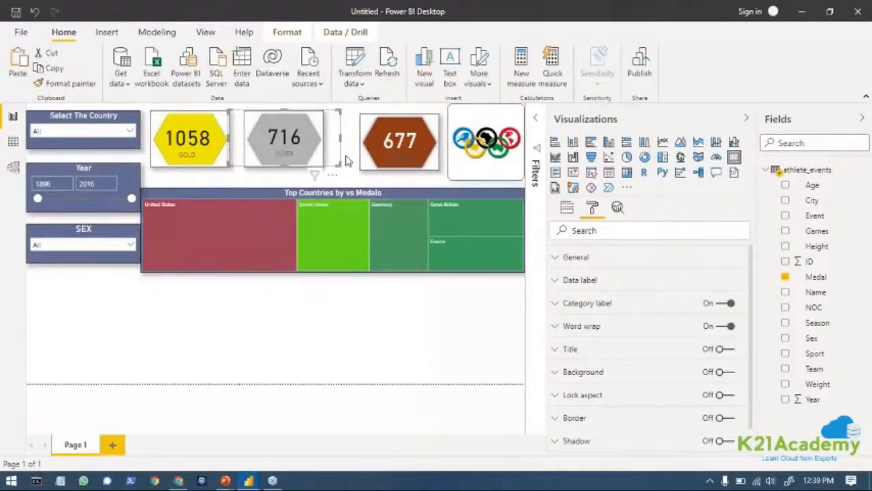
left_click_drag(338, 164, 323, 142)
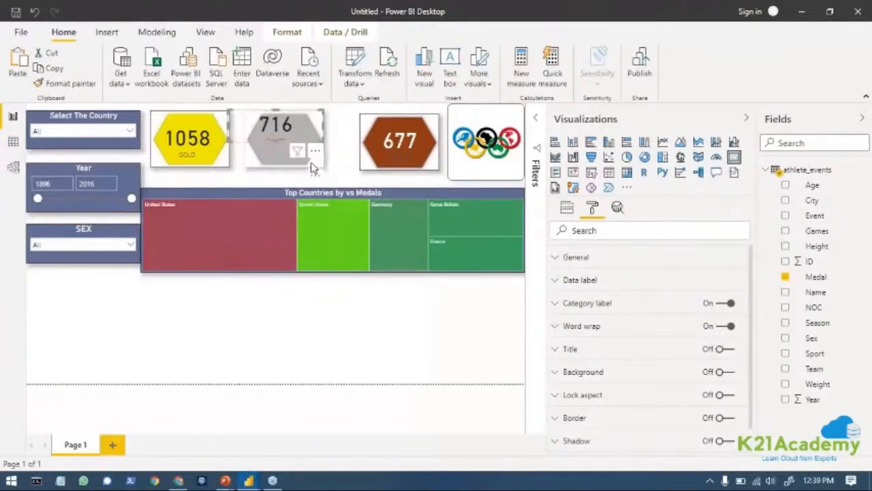
left_click(310, 163)
left_click_drag(278, 168, 297, 169)
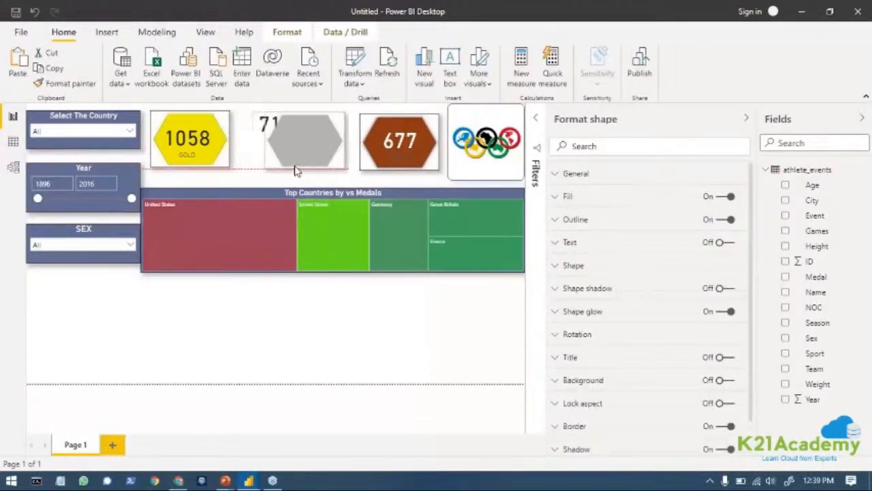
left_click(261, 129)
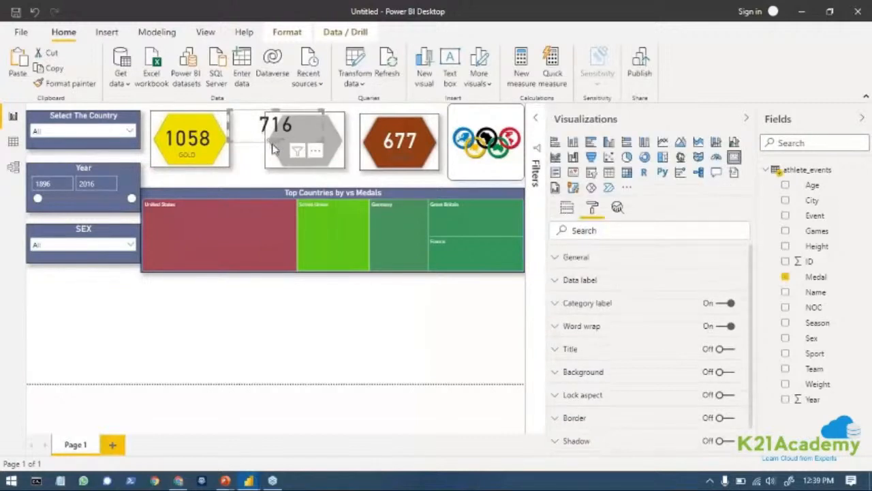
left_click_drag(272, 144, 305, 167)
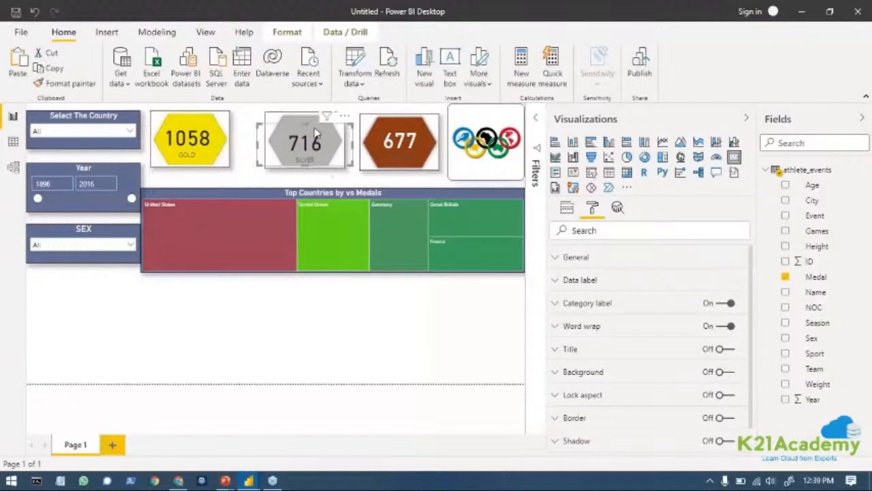
left_click_drag(315, 132, 314, 126)
Shrink the gold medal card to fit within its yellow hexagon and nudge it slightly left.
left_click(228, 164)
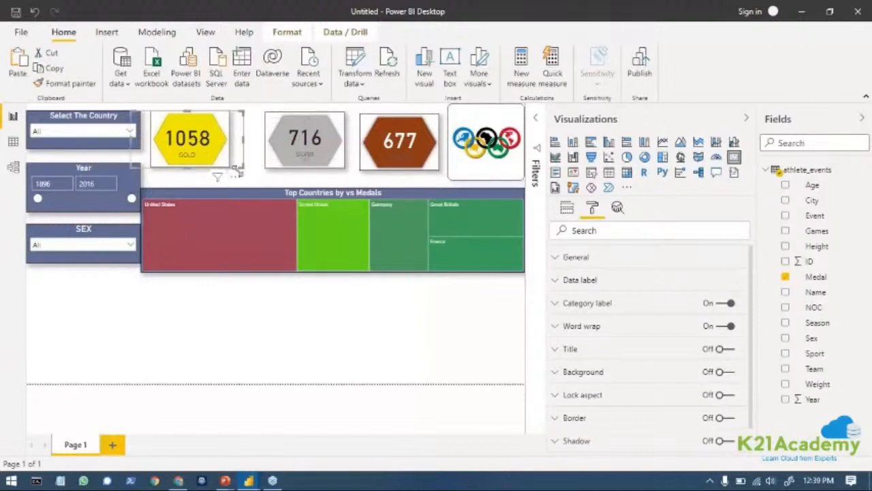
left_click_drag(239, 166, 203, 147)
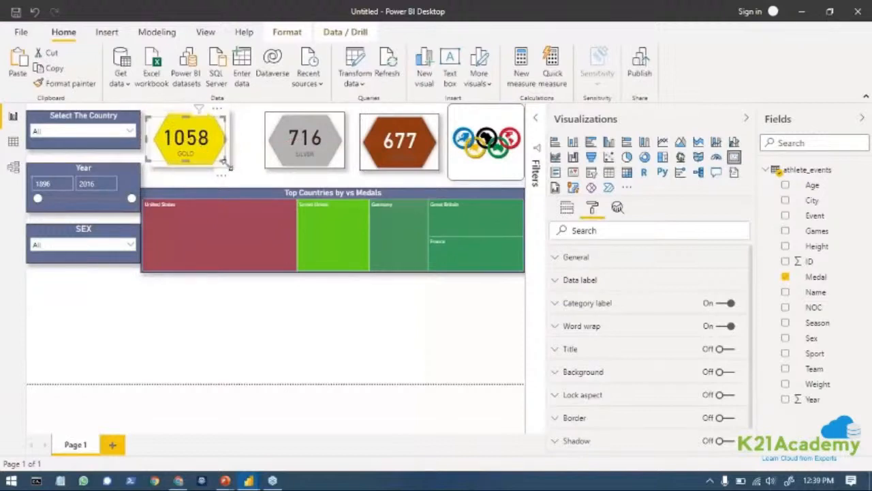
left_click(226, 163)
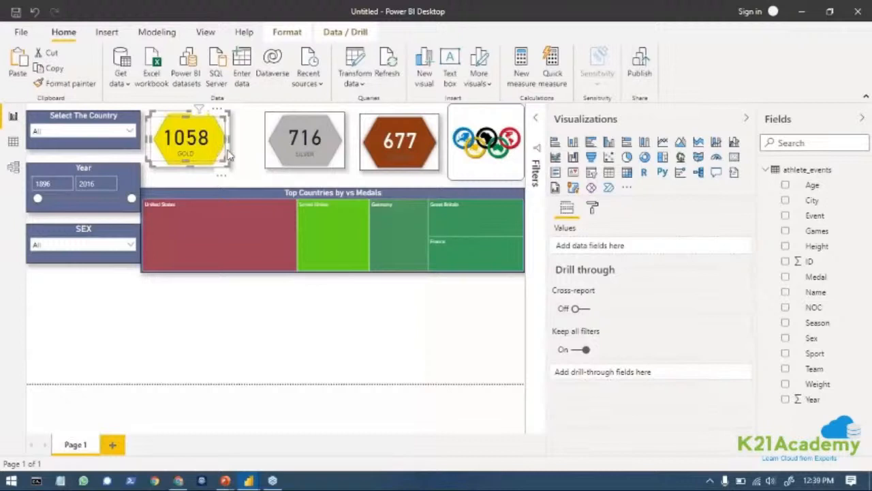
left_click(228, 156)
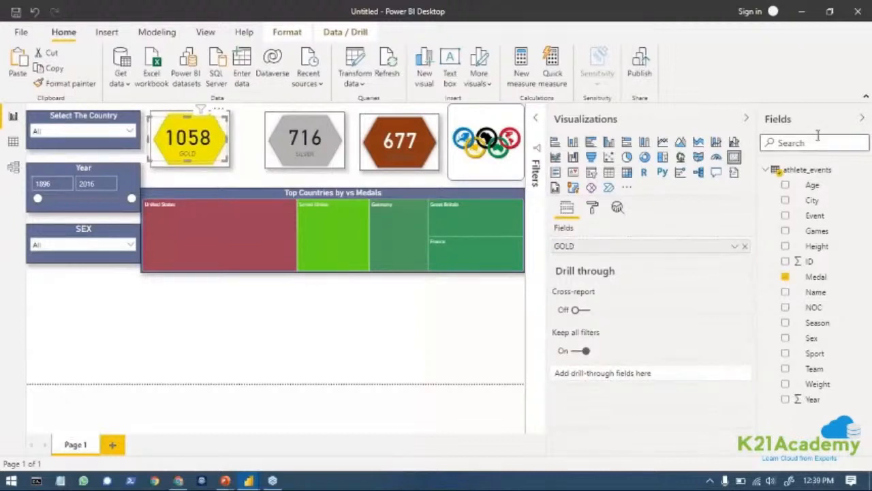
key("Left")
key("Left")
key("Left")
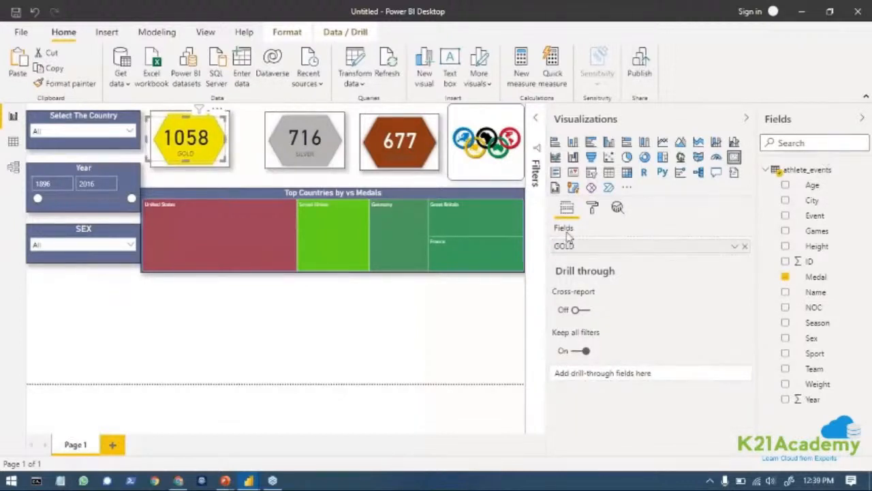
Shift the yellow hexagon right, closer to the silver one, and centre the gold medal card on it.
left_click(194, 163)
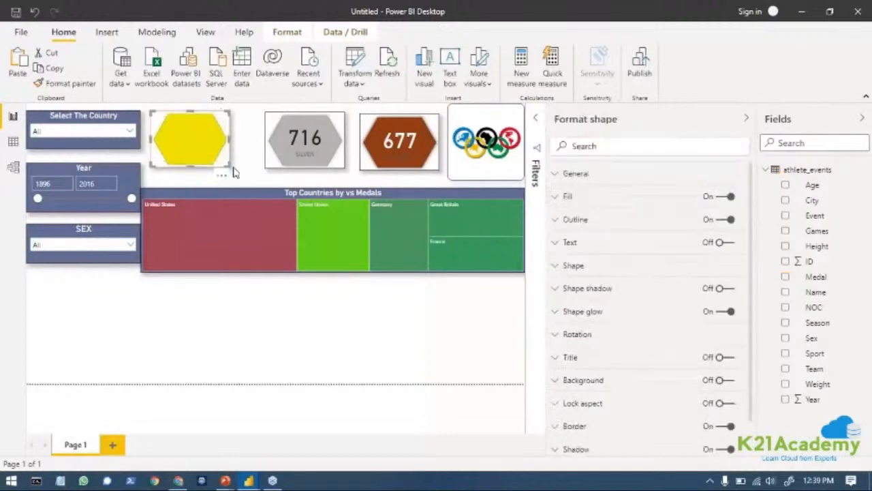
left_click_drag(219, 169, 233, 170)
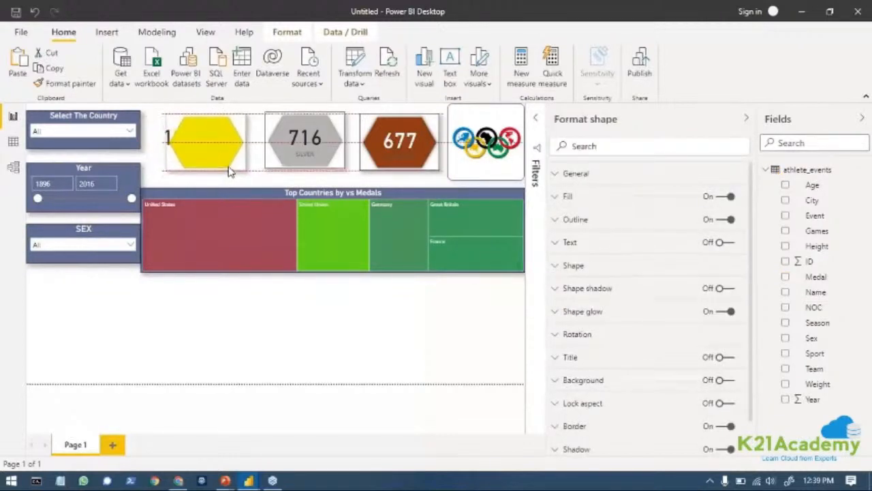
left_click(170, 158)
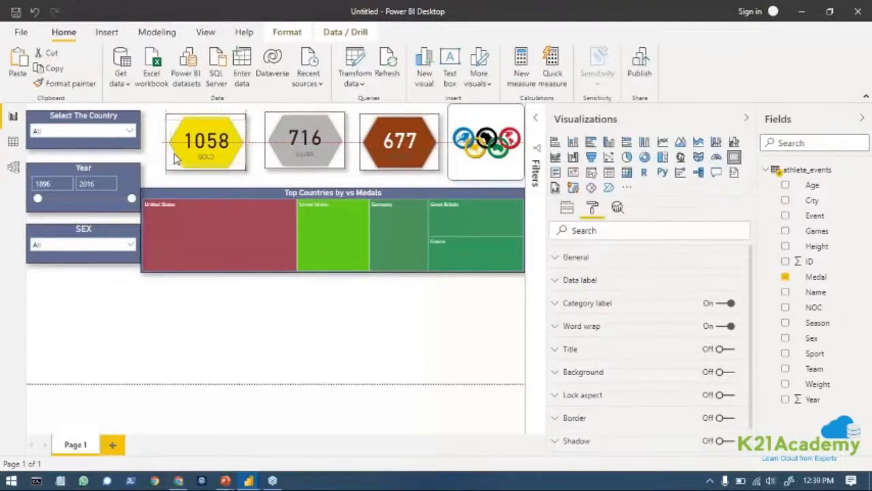
left_click(345, 318)
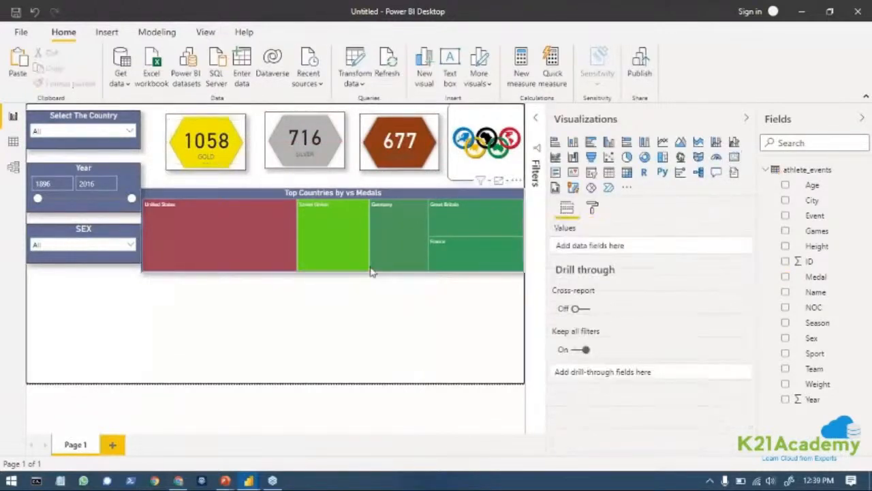
Resize the treemap to leave a small gap beside the slicers and align its lower edge with the SEX slicer.
left_click(151, 270)
left_click_drag(139, 269, 149, 262)
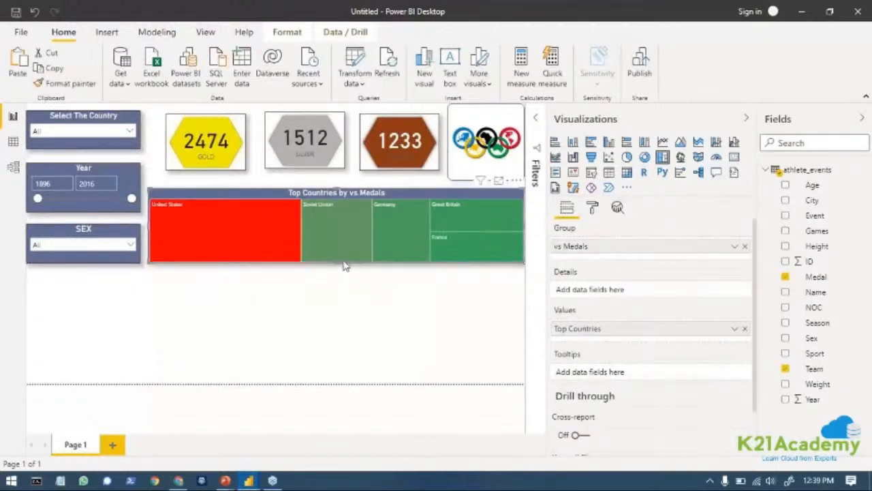
left_click_drag(337, 255, 345, 262)
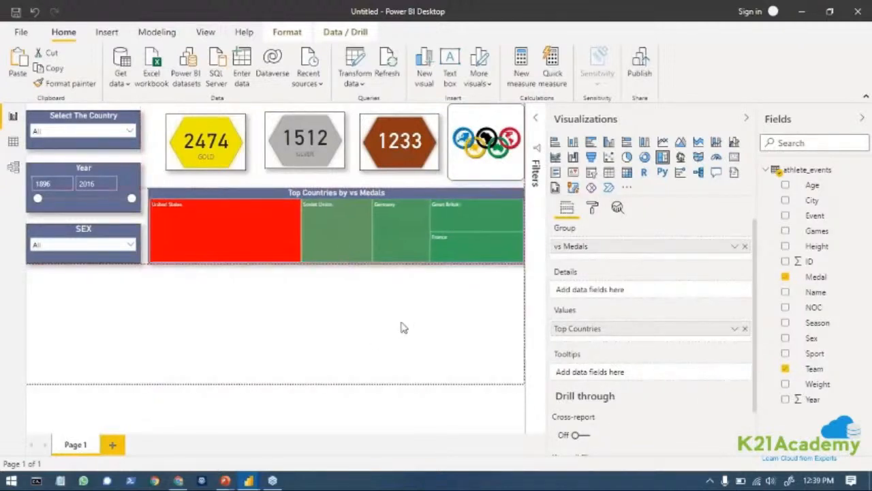
left_click(375, 322)
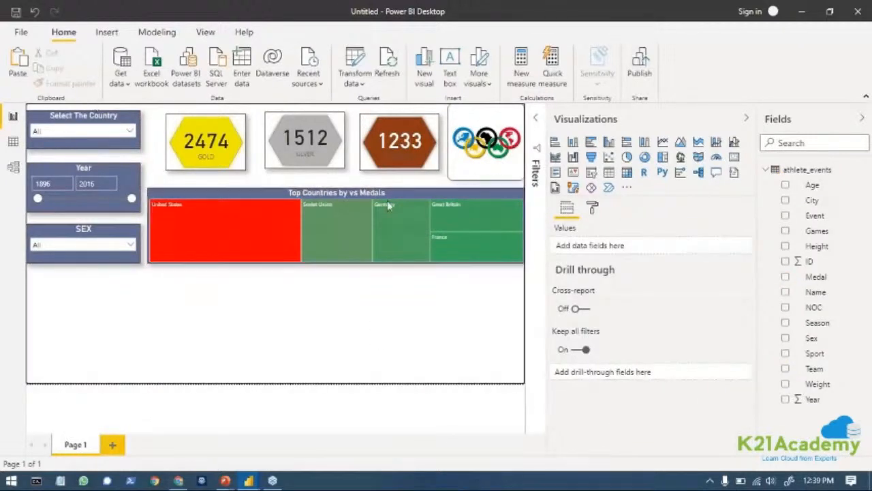
Filter the report to Brazil and Germany with the Select The Country slicer.
left_click(79, 134)
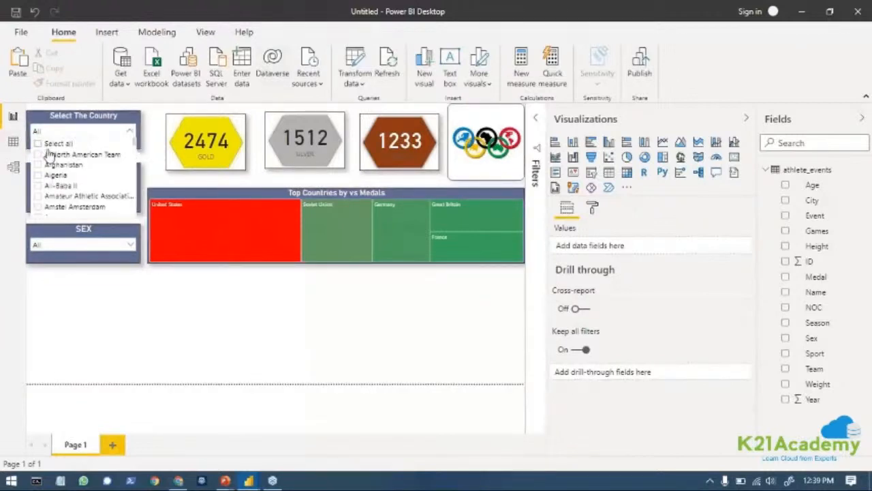
scroll(88, 200, "down", 10)
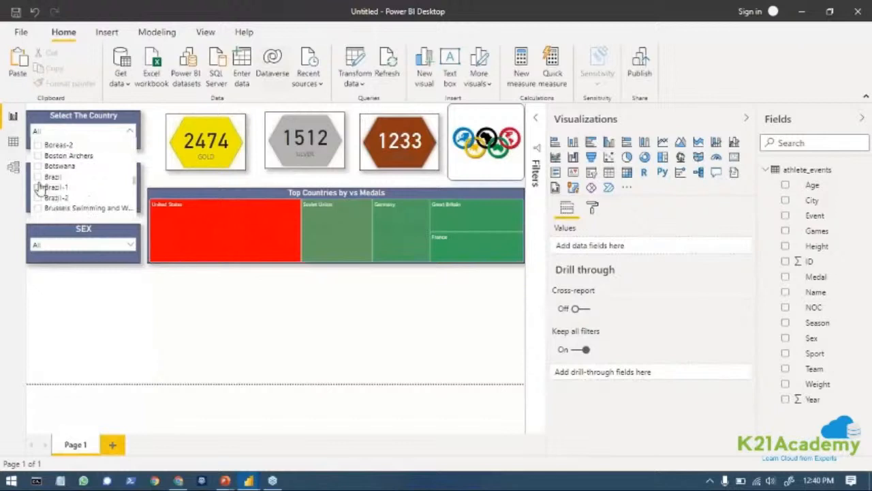
left_click(38, 178)
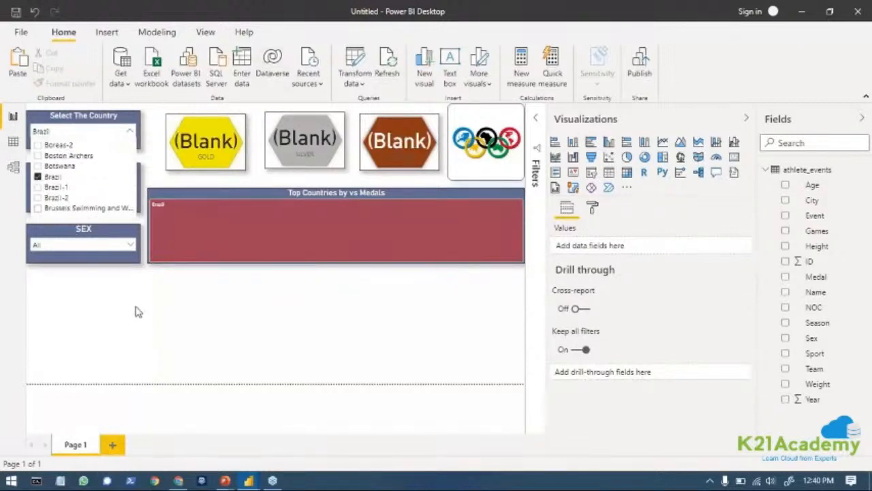
scroll(89, 181, "down", 10)
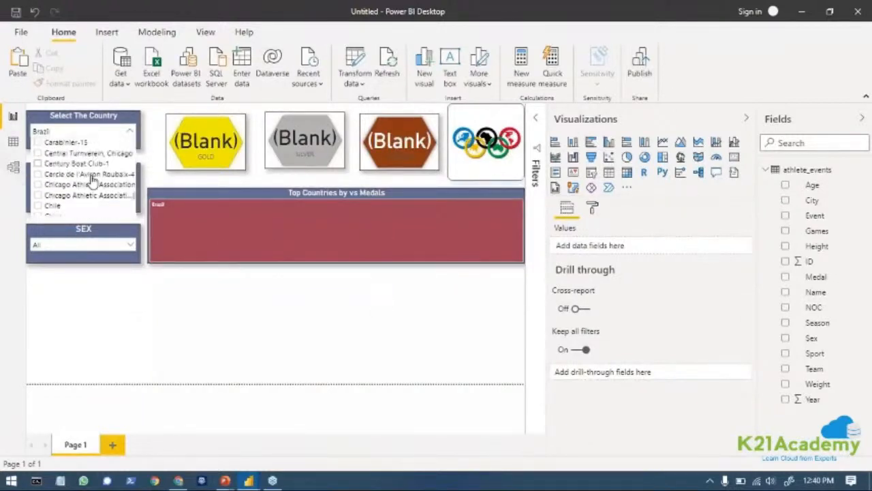
scroll(96, 182, "down", 10)
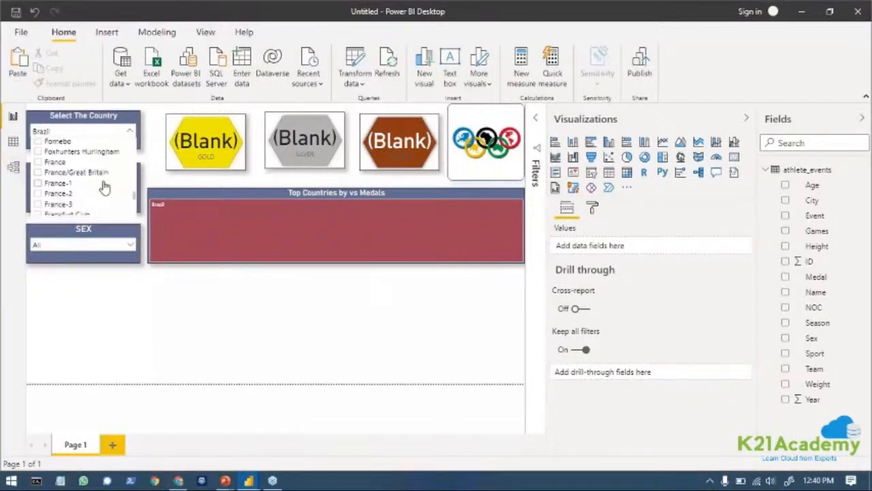
scroll(49, 183, "up", 2)
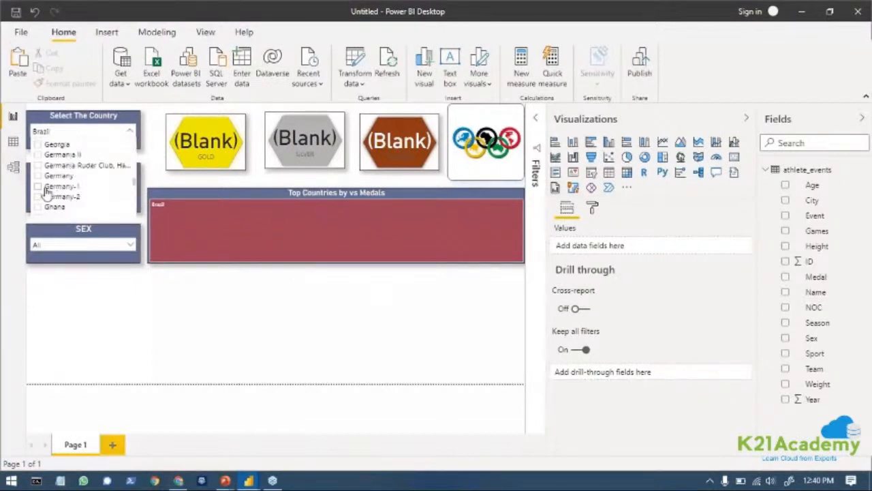
left_click(38, 178, "ctrl")
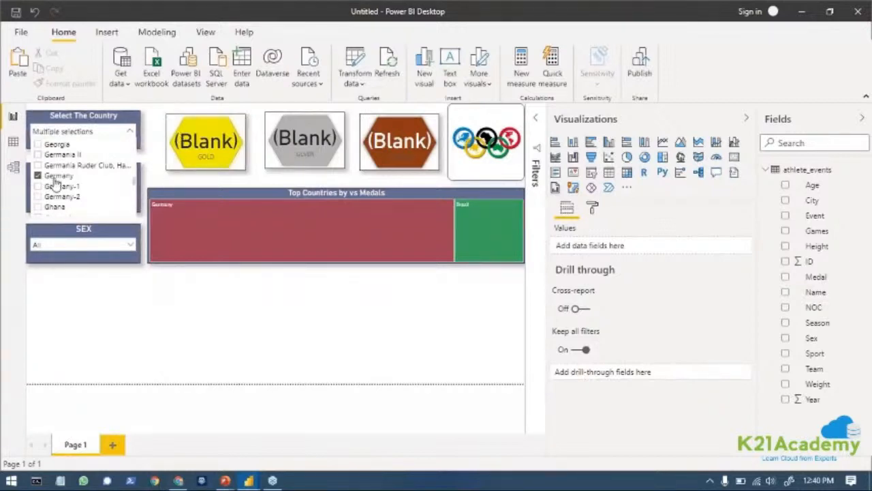
Remove Brazil from the country slicer's selection, keeping only Germany, and collapse its list.
scroll(58, 183, "up", 8)
scroll(57, 183, "up", 10)
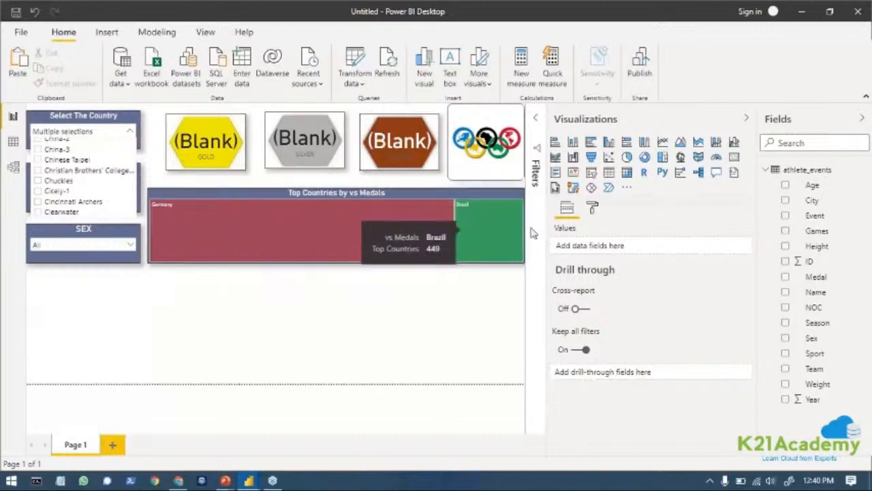
scroll(113, 169, "up", 5)
scroll(128, 161, "up", 2)
left_click(52, 177)
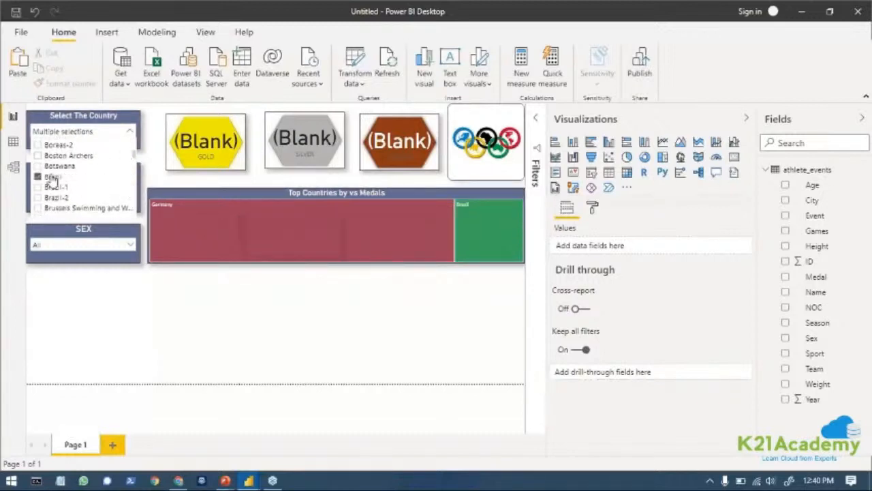
left_click(40, 177)
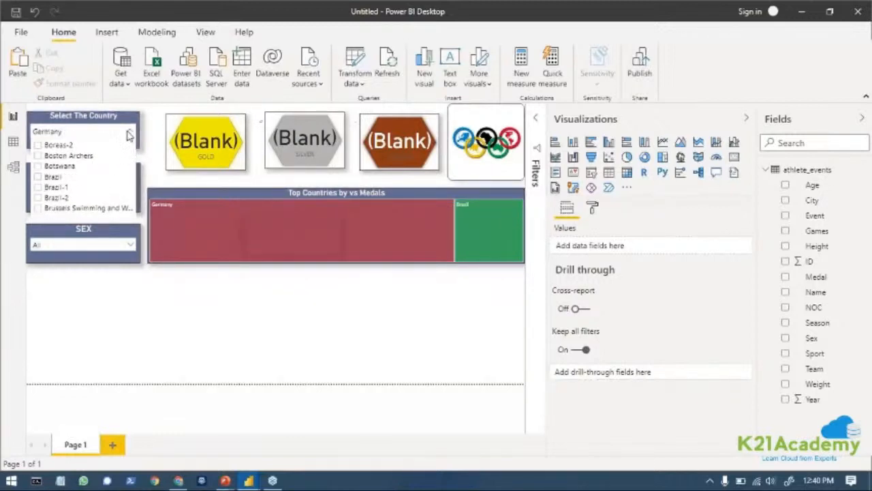
left_click(128, 132)
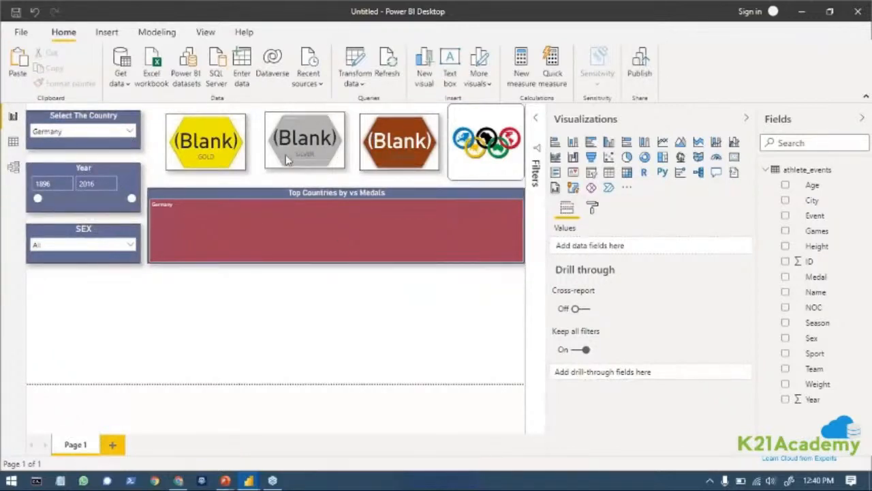
Try adding China in the country slicer, and reset the slicer to all countries.
left_click(128, 133)
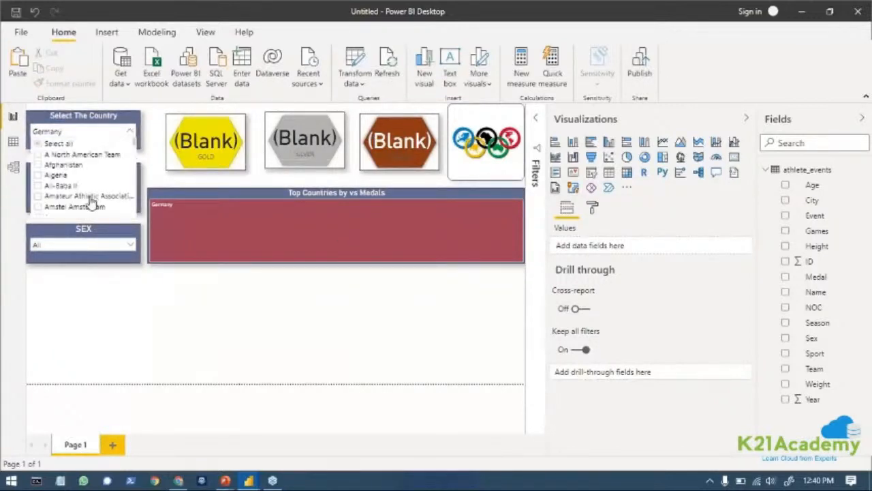
scroll(91, 202, "down", 5)
scroll(91, 202, "down", 10)
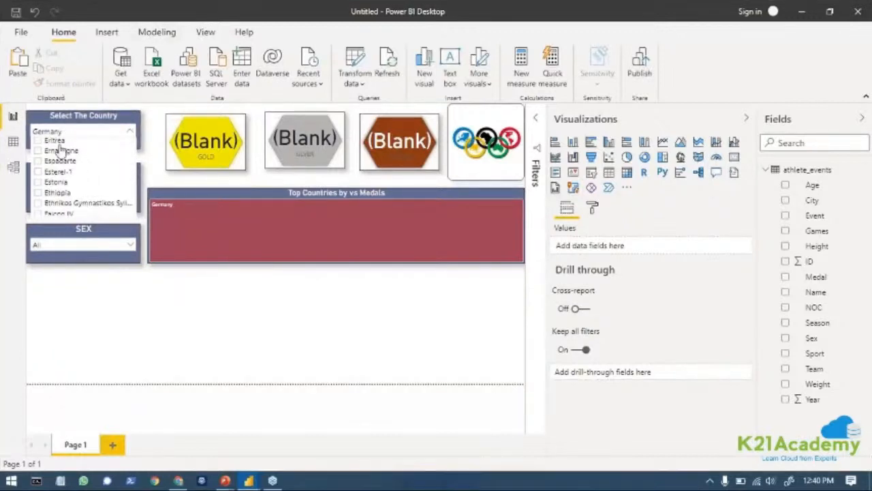
scroll(101, 176, "up", 3)
scroll(101, 176, "up", 3)
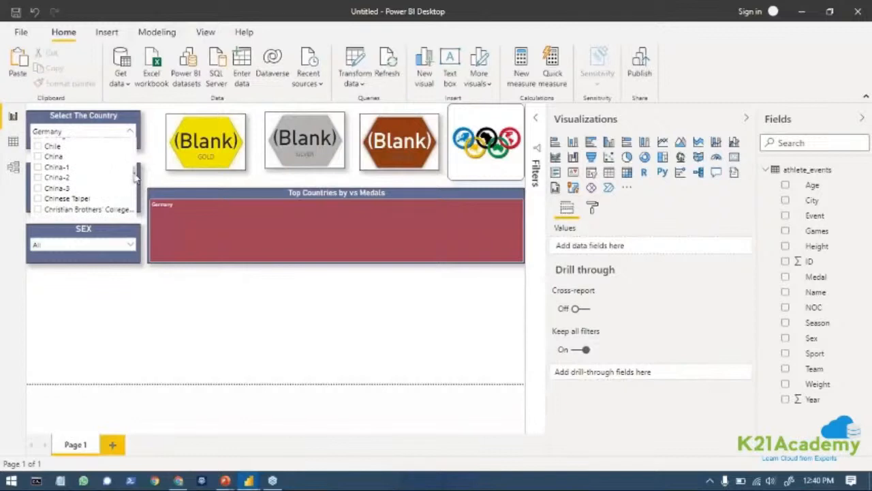
left_click(38, 157, "ctrl")
left_click(38, 156, "ctrl")
scroll(86, 184, "up", 5)
scroll(103, 171, "up", 10)
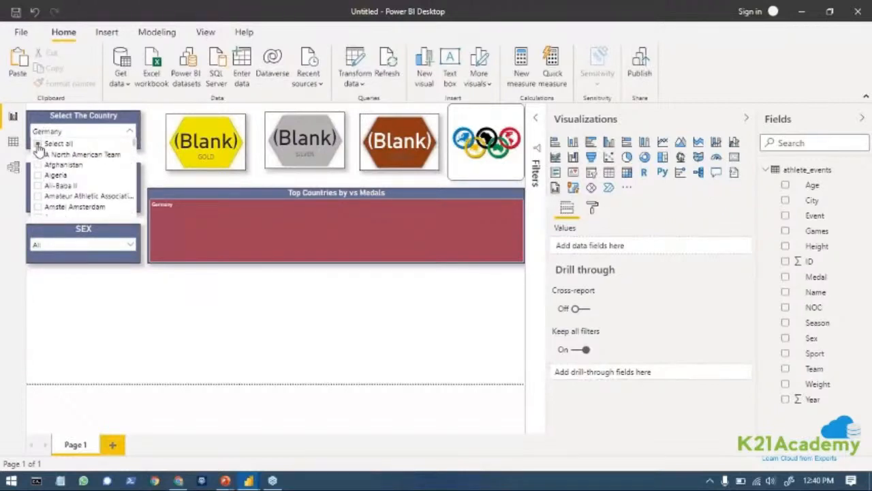
left_click(41, 144)
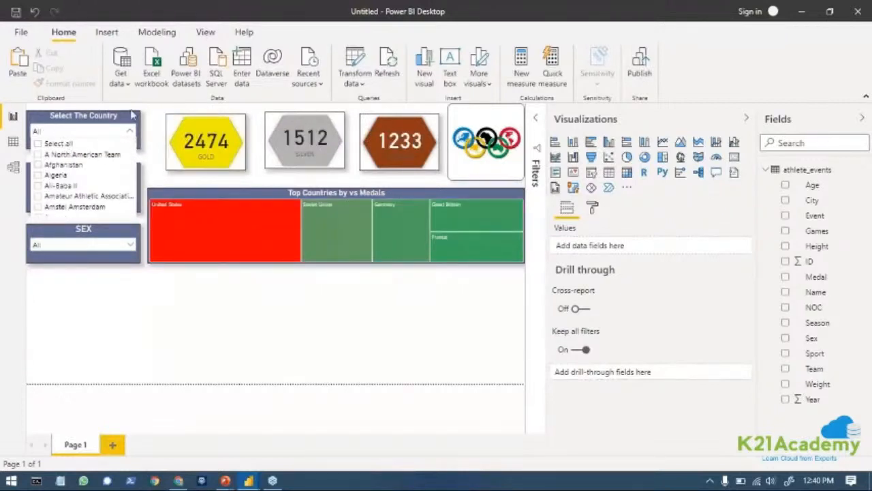
left_click(130, 131)
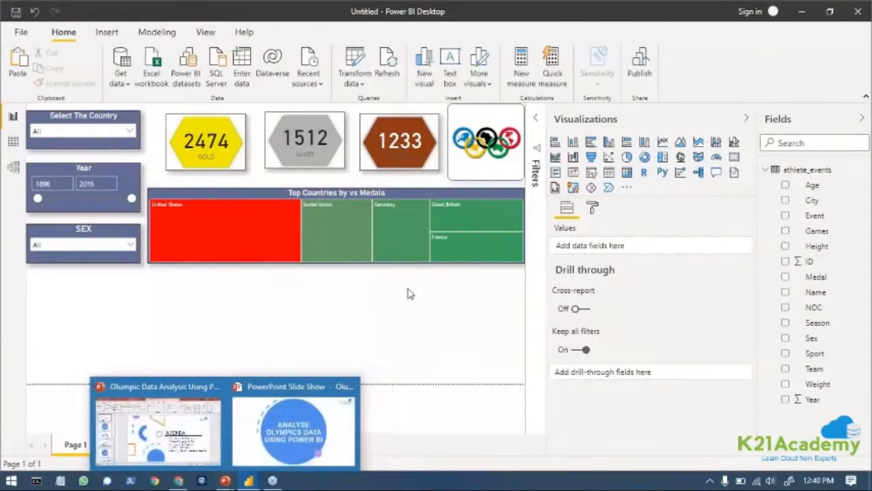
left_click(626, 171)
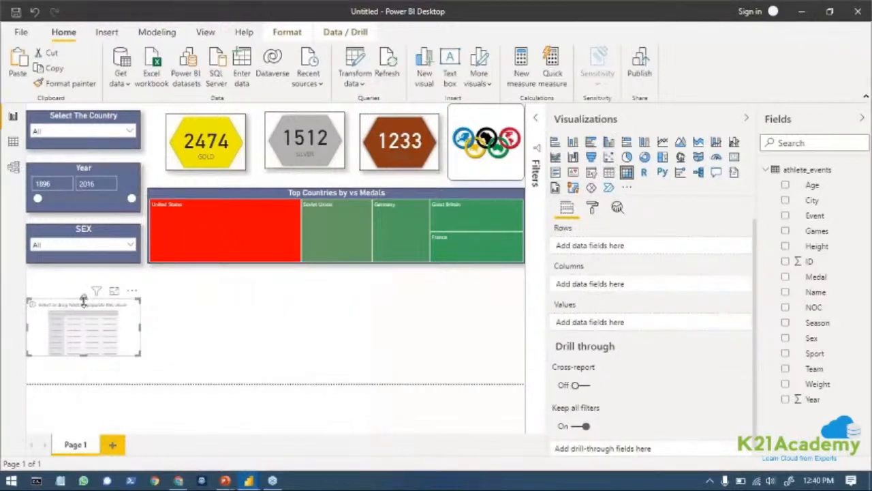
left_click_drag(83, 299, 83, 273)
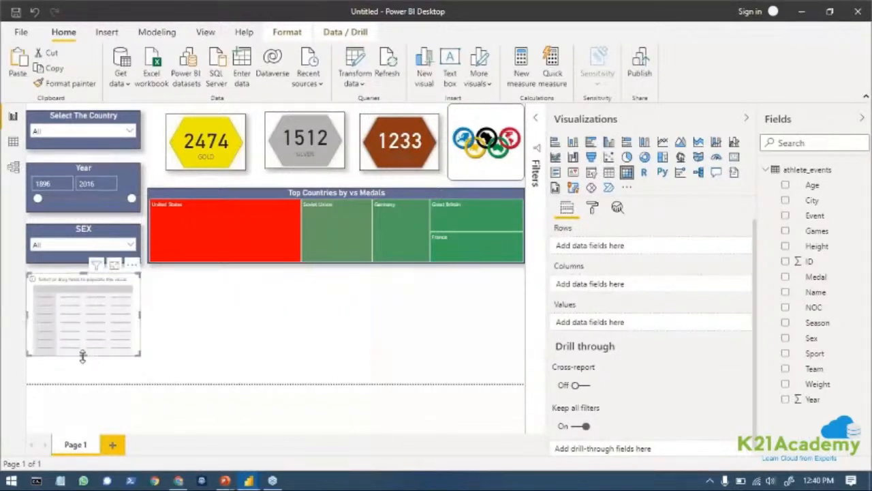
left_click_drag(83, 355, 84, 383)
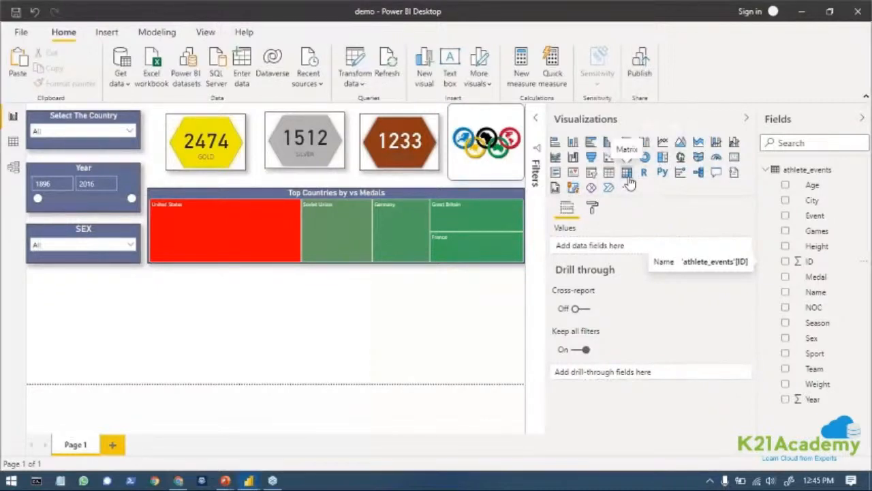
Add a matrix below the SEX slicer and stretch it vertically to fill the space down to the page's lower edge.
left_click(627, 173)
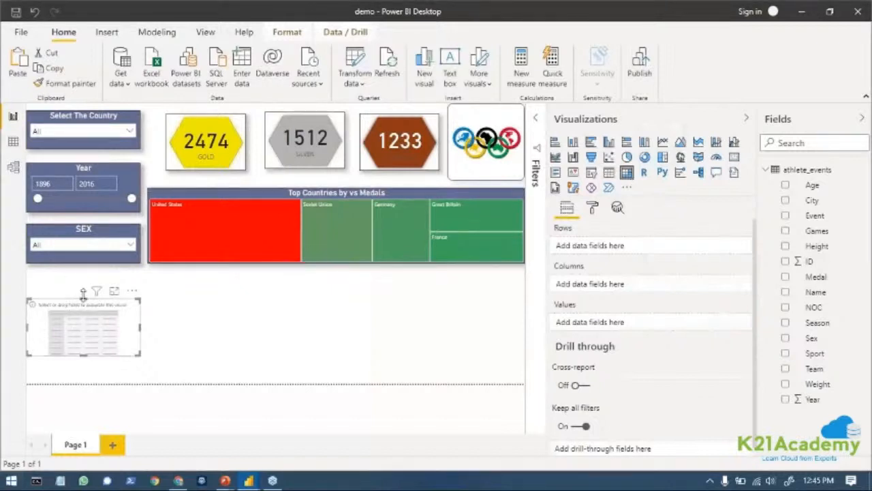
mouse_move(84, 300)
left_mouse_down()
mouse_move(90, 276)
mouse_move(89, 286)
left_mouse_up()
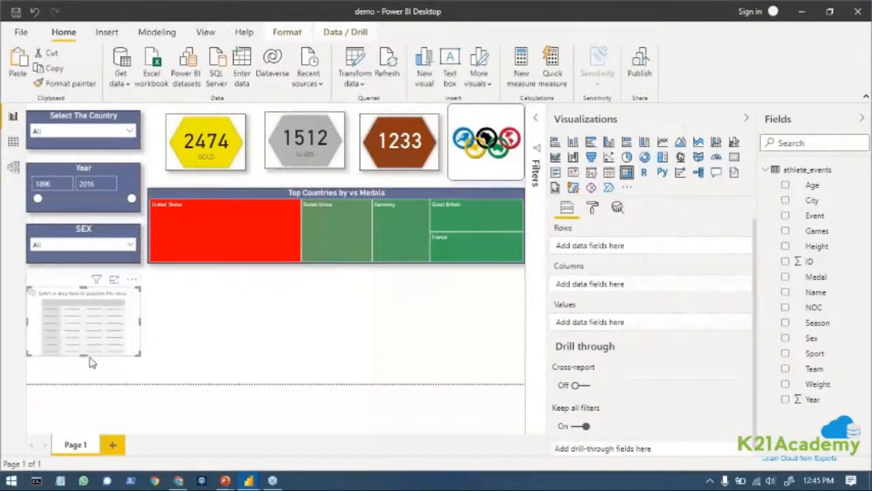
left_click_drag(84, 352, 86, 383)
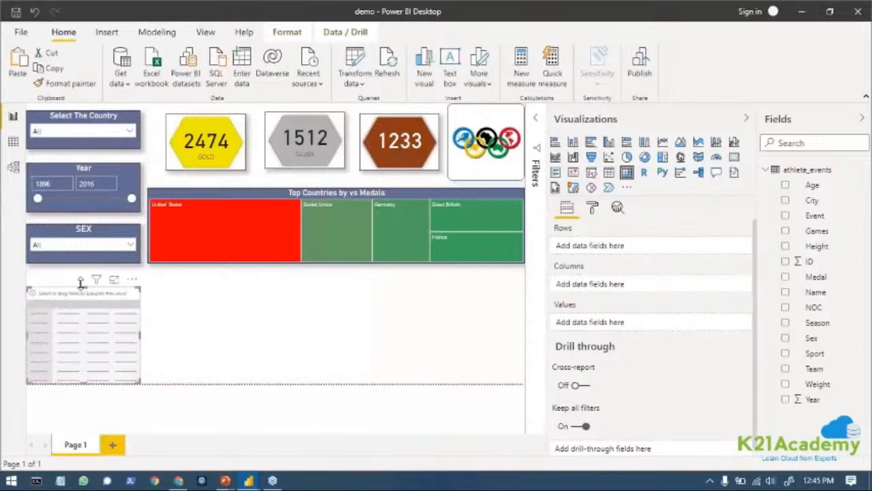
left_click_drag(81, 283, 87, 270)
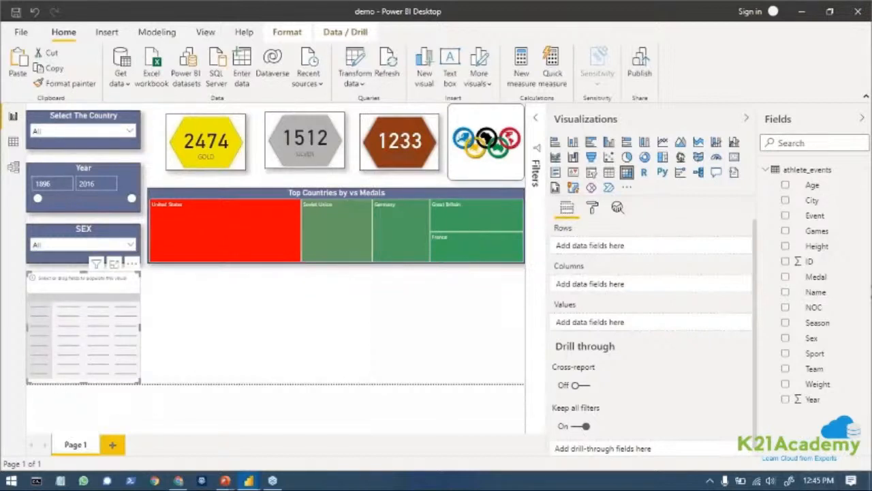
Set the matrix to Sport rows, Medal columns and ID values, and widen it enough to show every medal column and the total.
left_click_drag(826, 360, 619, 248)
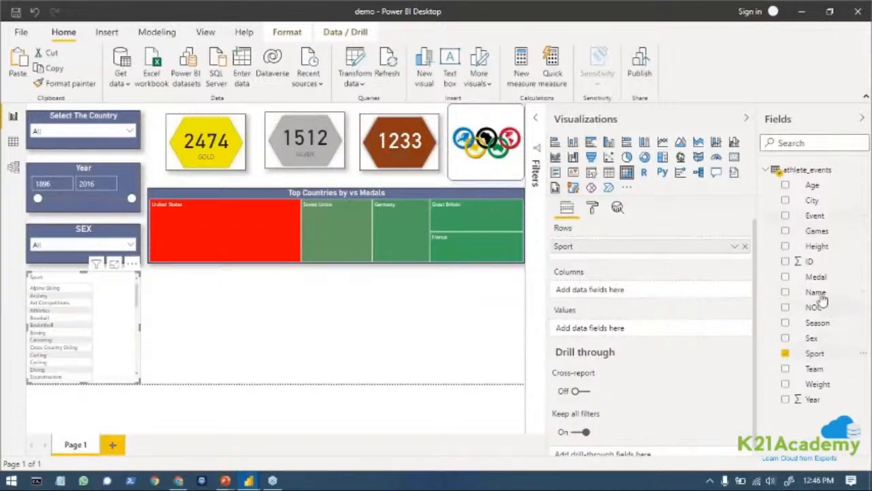
left_click_drag(820, 285, 664, 296)
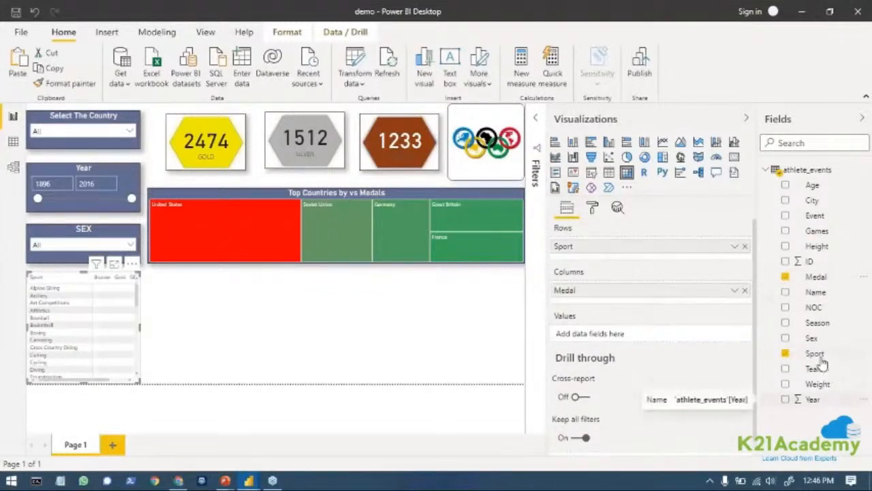
left_click_drag(800, 264, 637, 343)
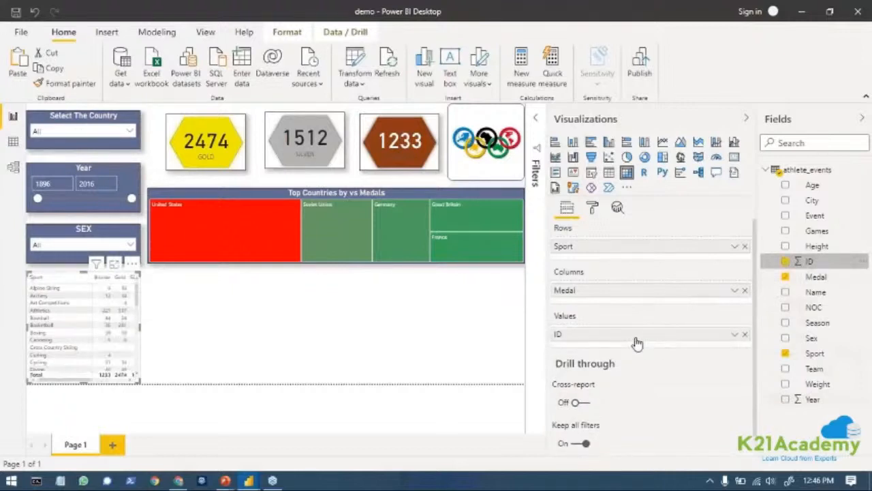
left_click_drag(140, 326, 175, 332)
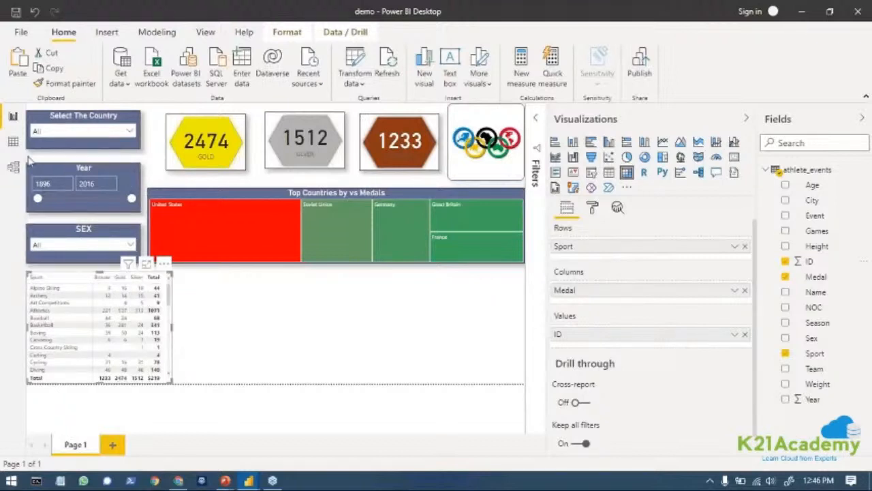
Exclude M in the SEX slicer, keeping only F, and collapse its list.
left_click(129, 243)
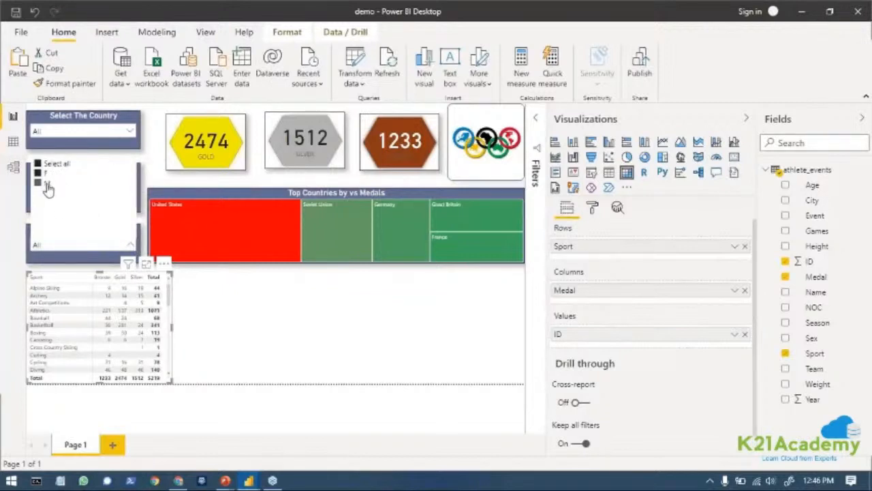
left_click(47, 184)
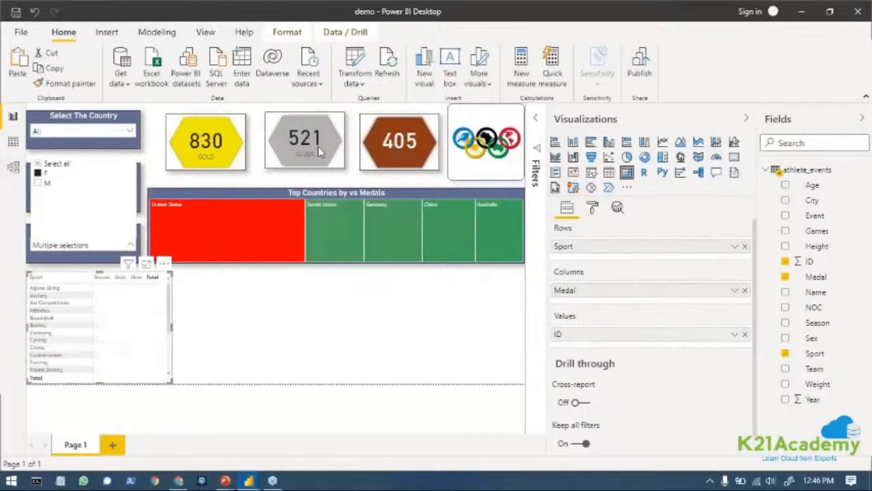
left_click(129, 247)
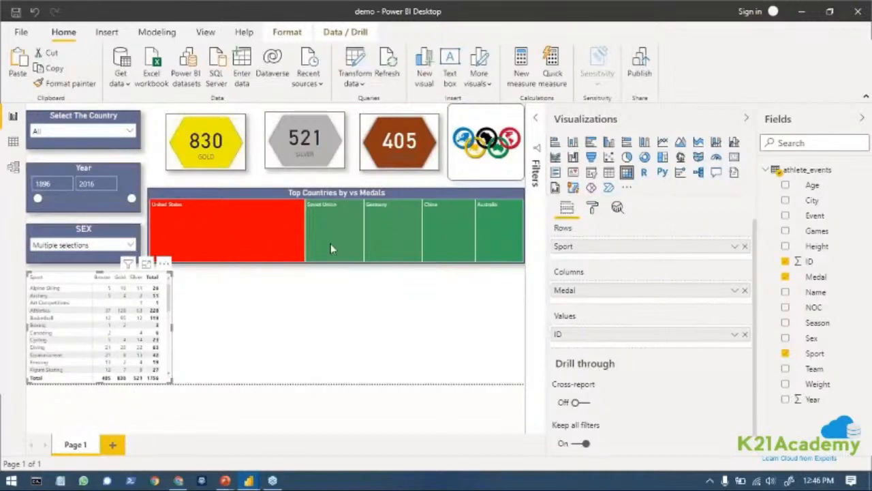
Try the Bold header style on the matrix, and set its style to Flashy rows instead.
left_click(591, 209)
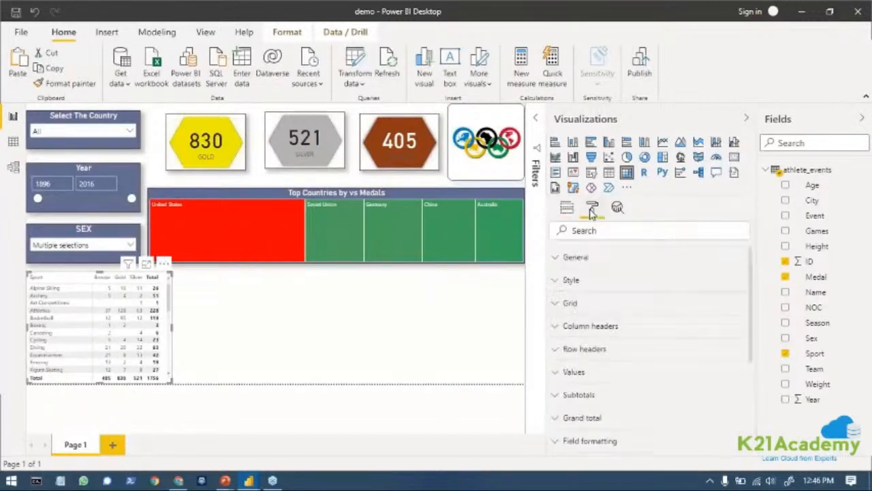
left_click(570, 276)
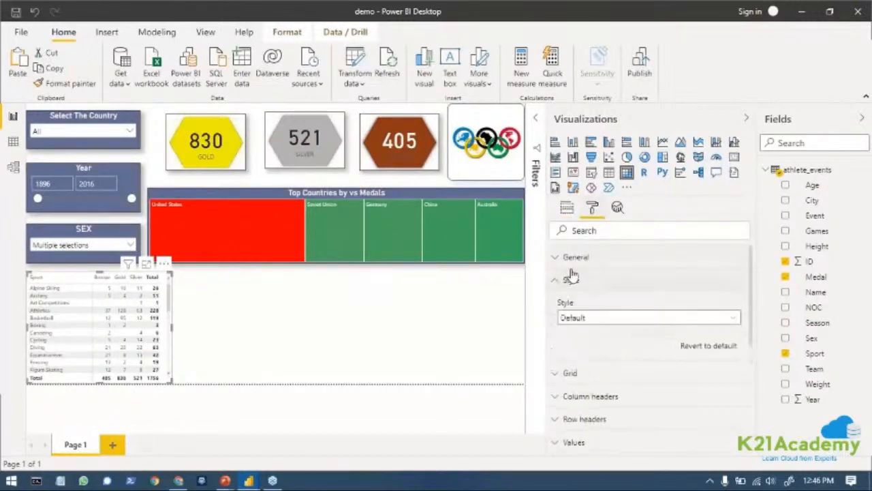
left_click(732, 320)
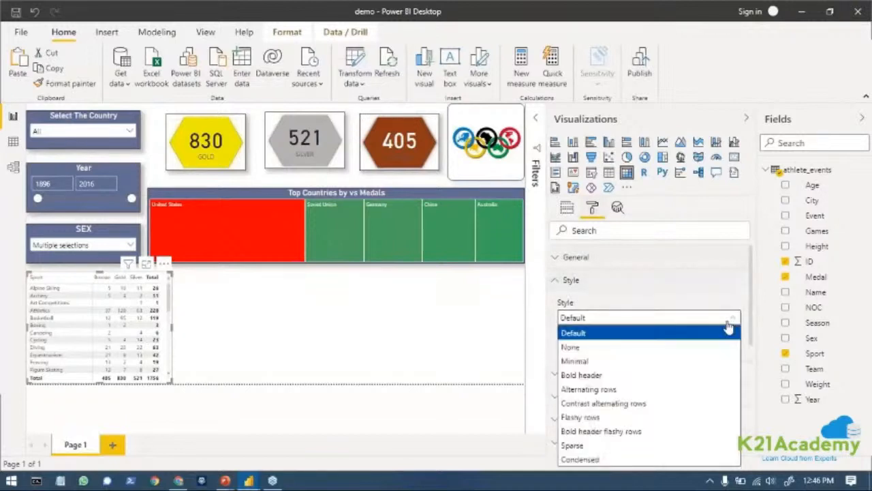
left_click(598, 375)
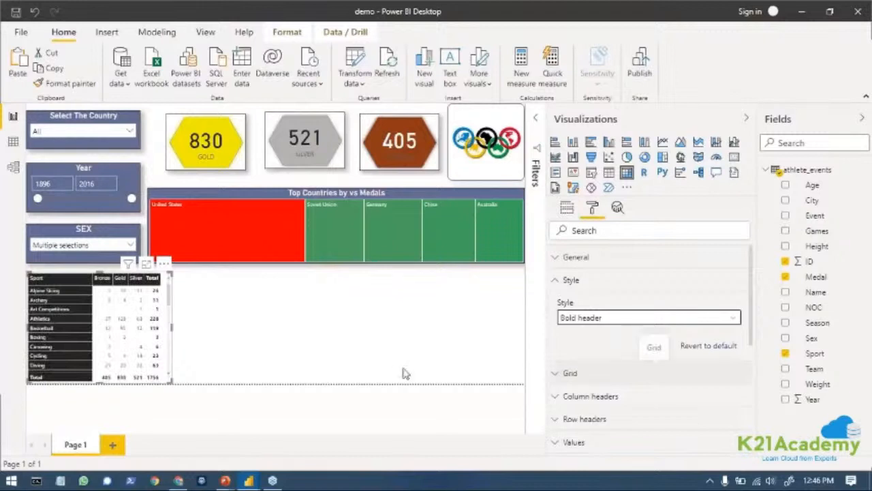
left_click(737, 319)
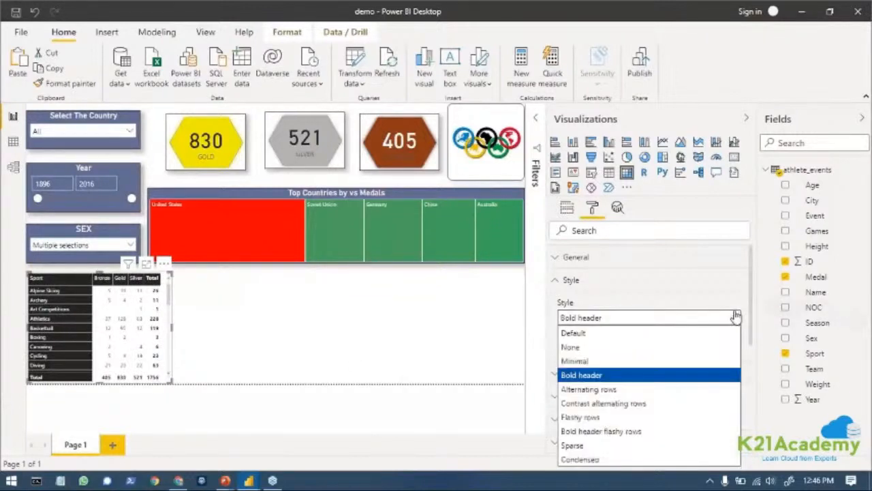
left_click(580, 417)
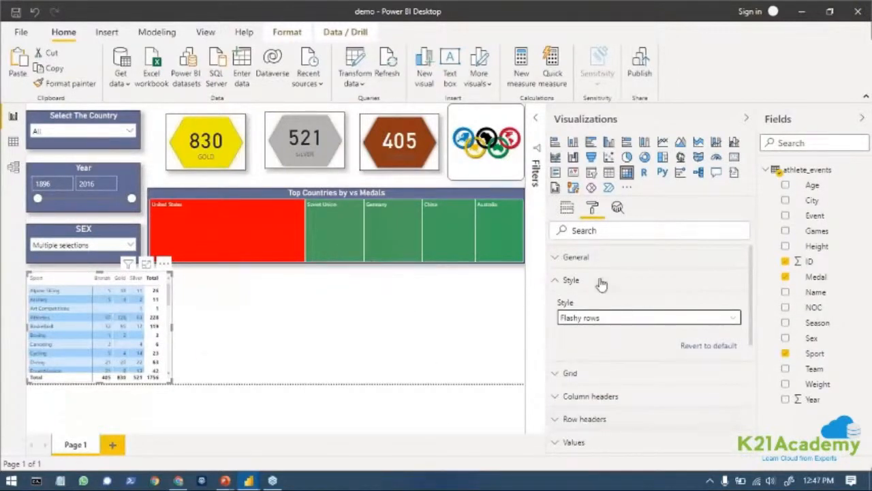
left_click(556, 285)
Turn on the matrix's title and set its text to "Sports Vs Medals".
scroll(604, 413, "down", 5)
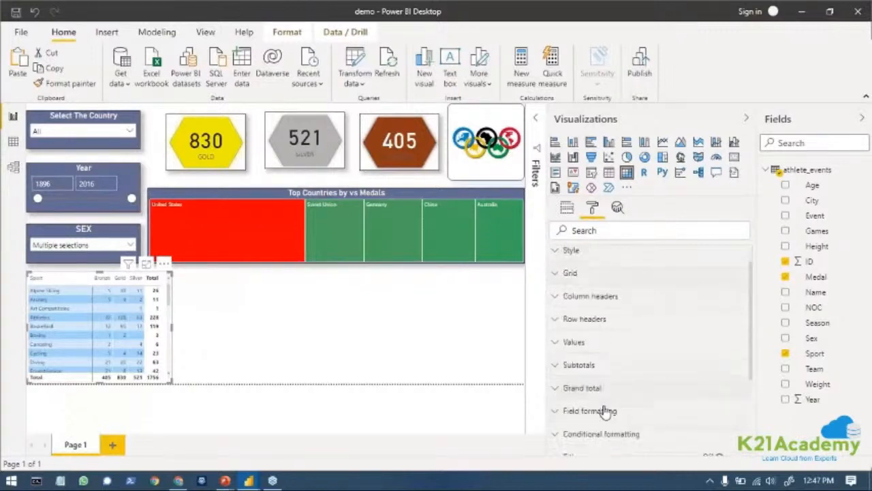
scroll(605, 412, "down", 1)
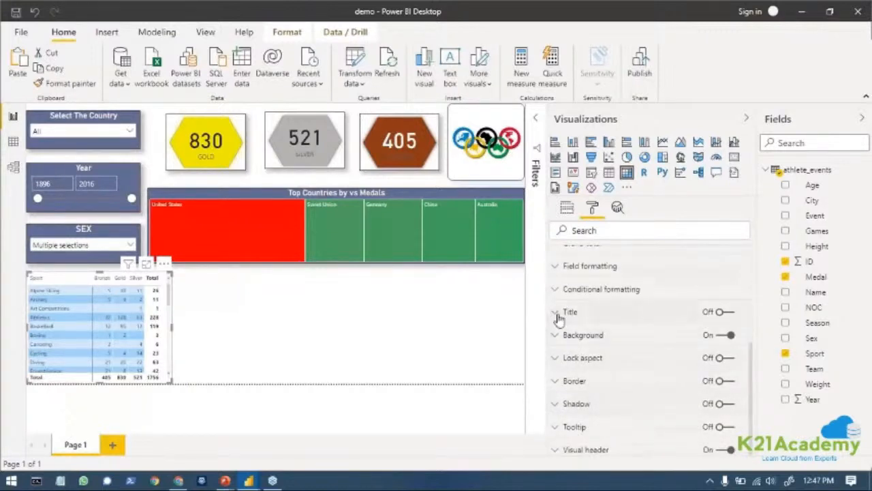
left_click(722, 311)
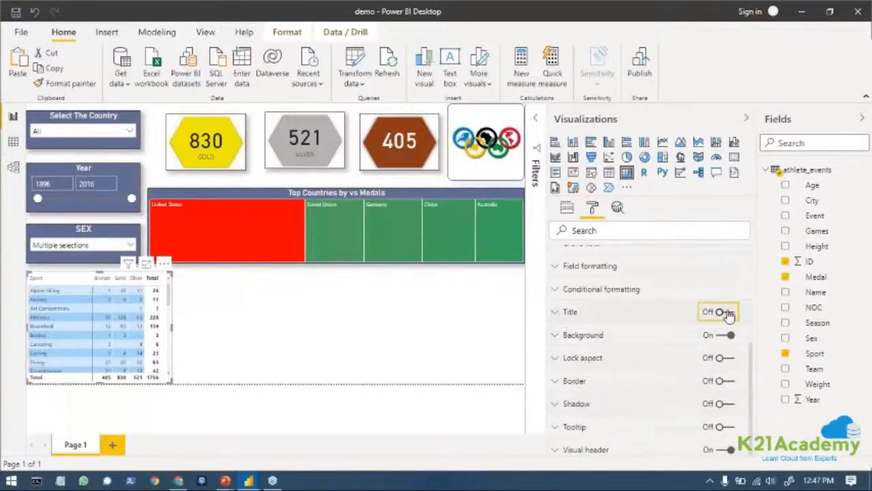
left_click(554, 311)
left_click(587, 350)
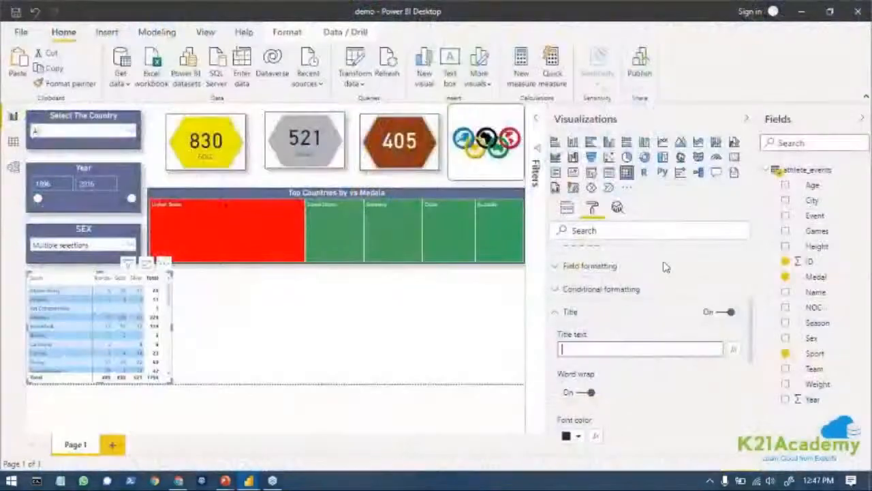
type("Sports Vs Medals")
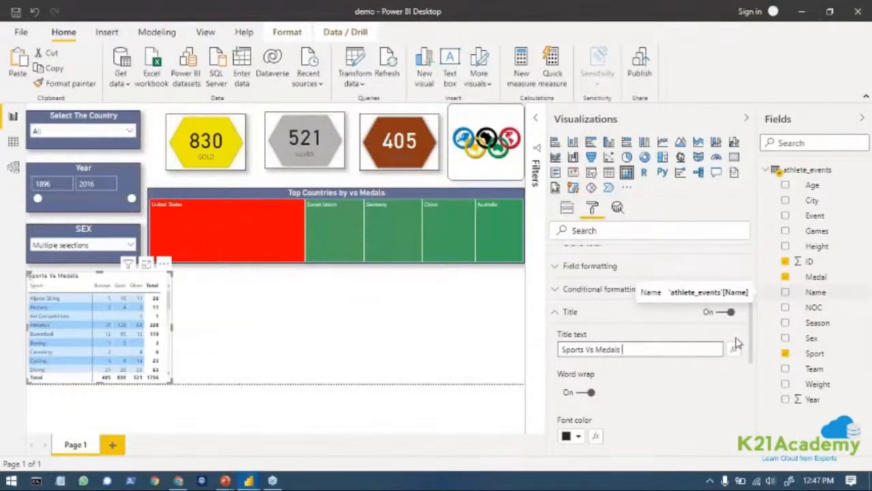
Center the matrix title and set its text size to 15 pt.
scroll(615, 417, "down", 5)
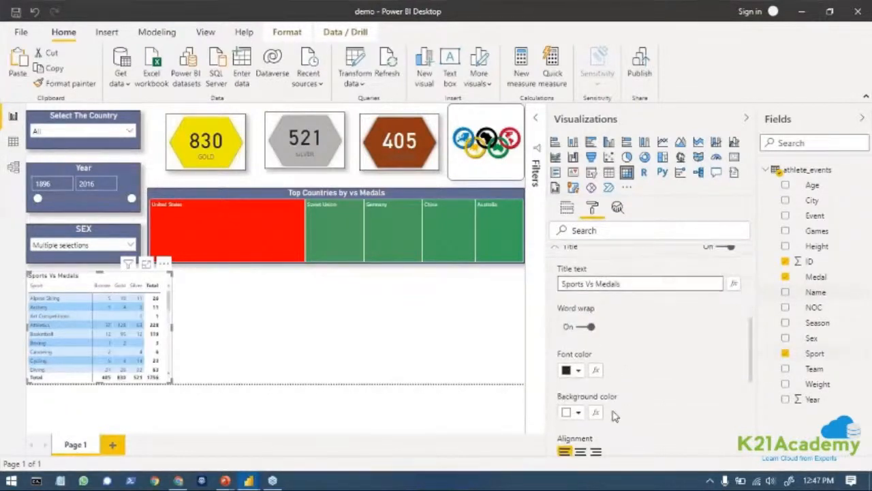
left_click(580, 264)
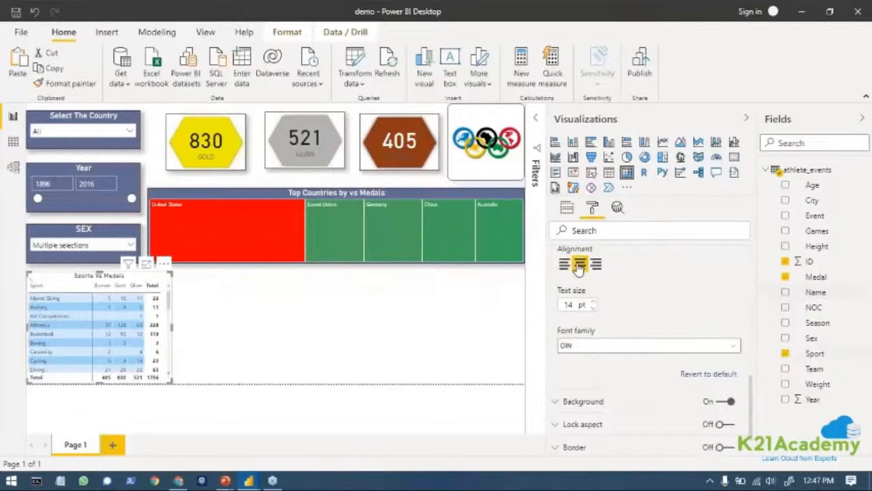
left_click(591, 303)
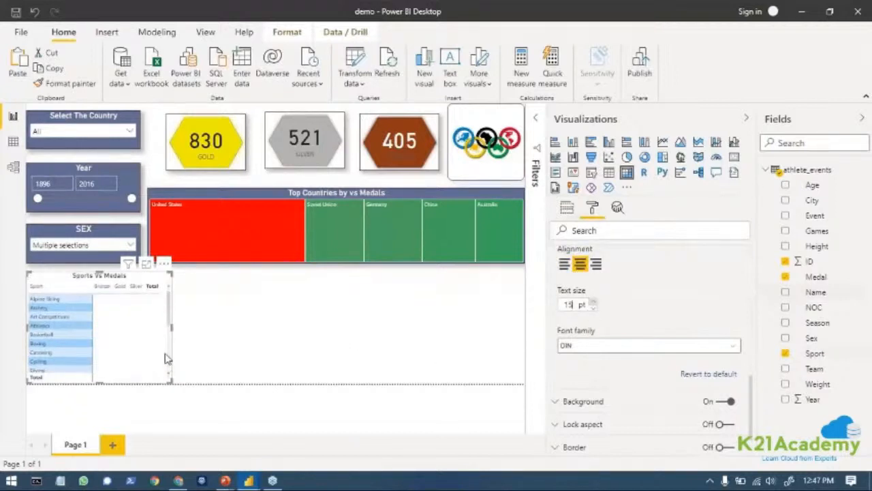
left_click(215, 379)
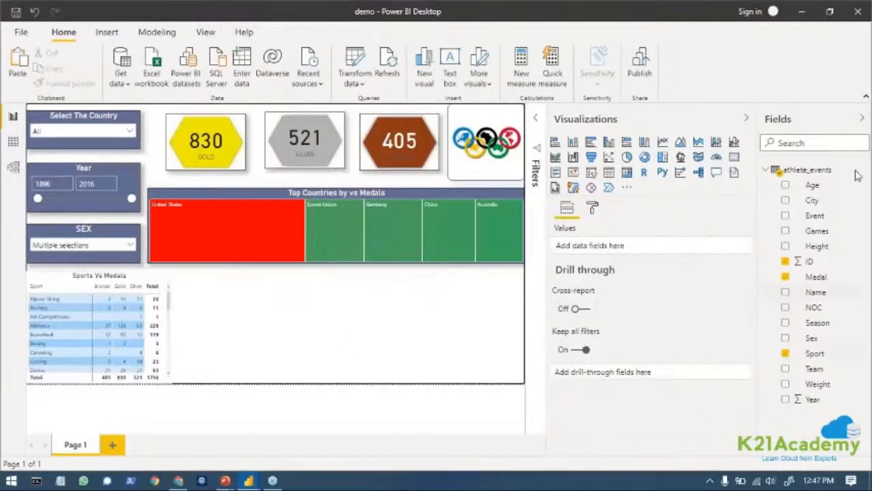
Add a second matrix filling the free area beside the Sports Vs Medals matrix, and check the first matrix's field setup for reference.
mouse_move(154, 270)
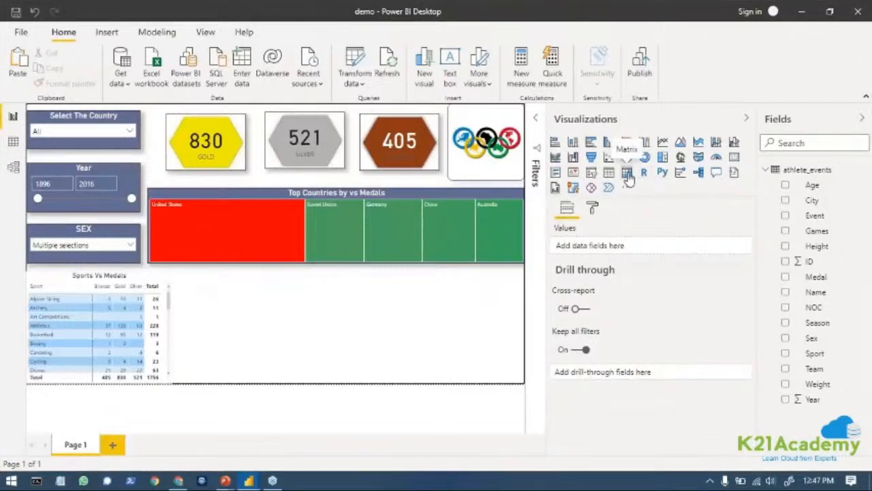
left_click(627, 174)
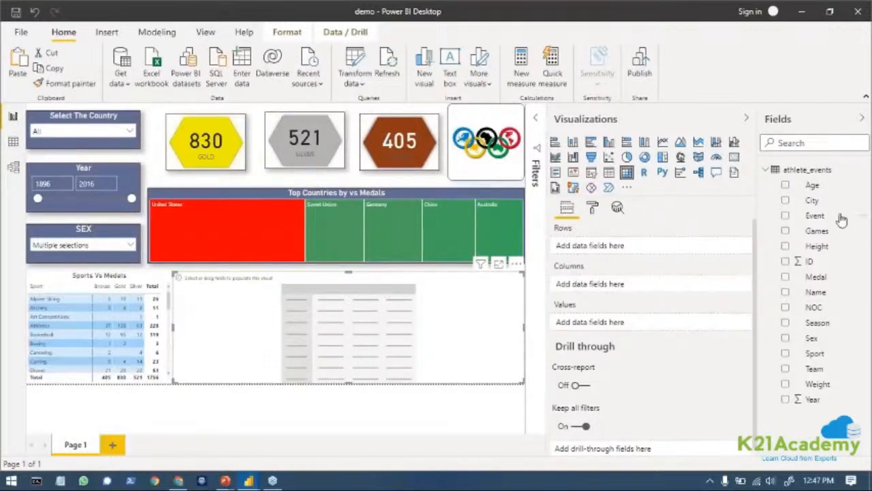
left_click(124, 330)
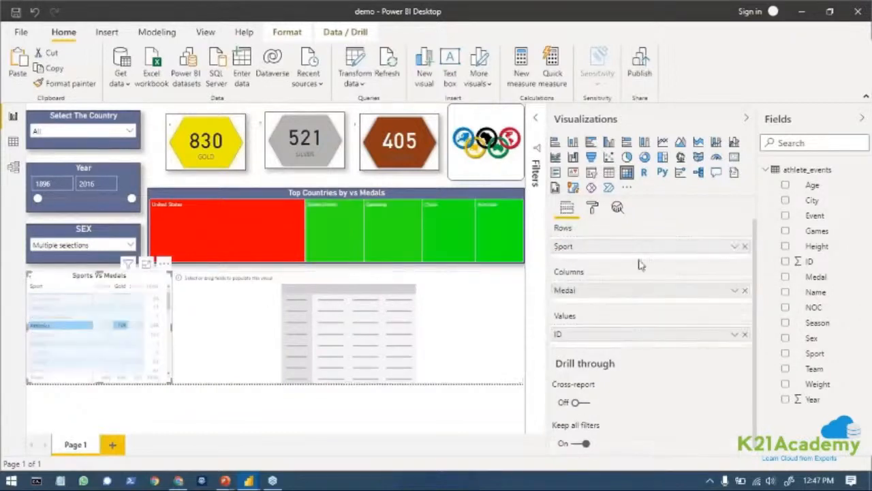
left_click(231, 320)
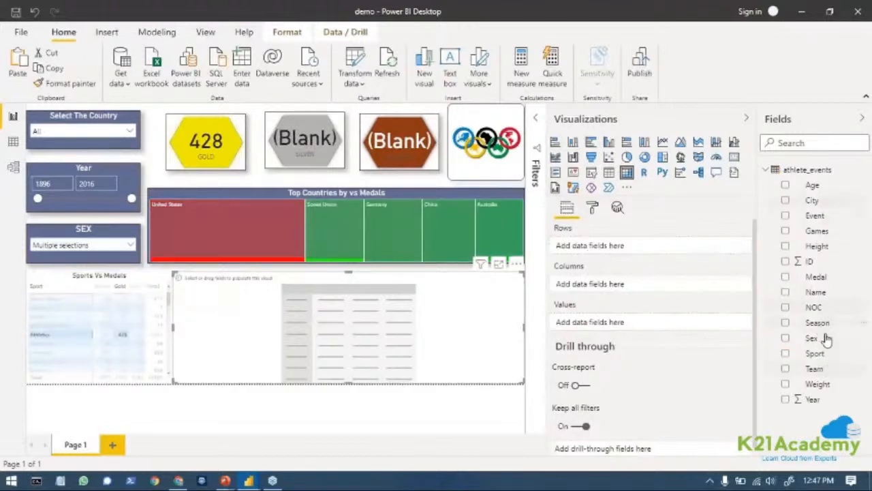
Fill the second matrix with Name as rows, Medal as columns and ID as values.
left_click_drag(819, 298, 639, 252)
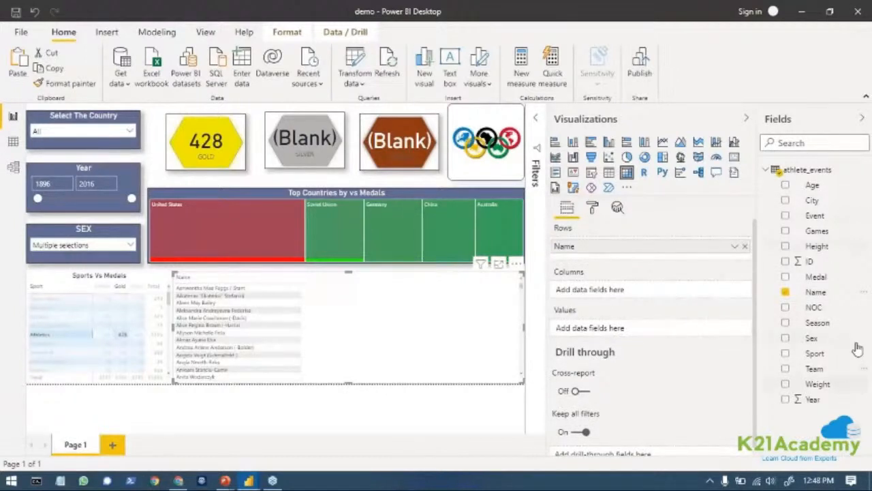
left_click_drag(825, 278, 647, 297)
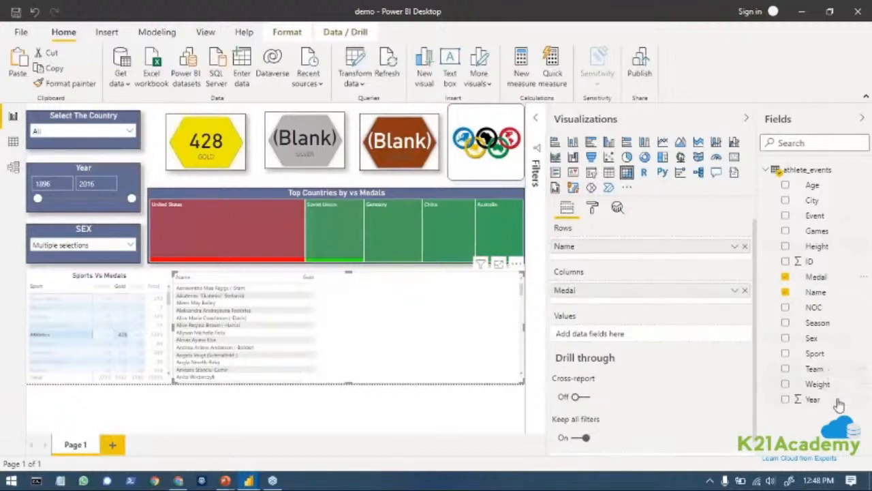
left_click_drag(808, 261, 667, 344)
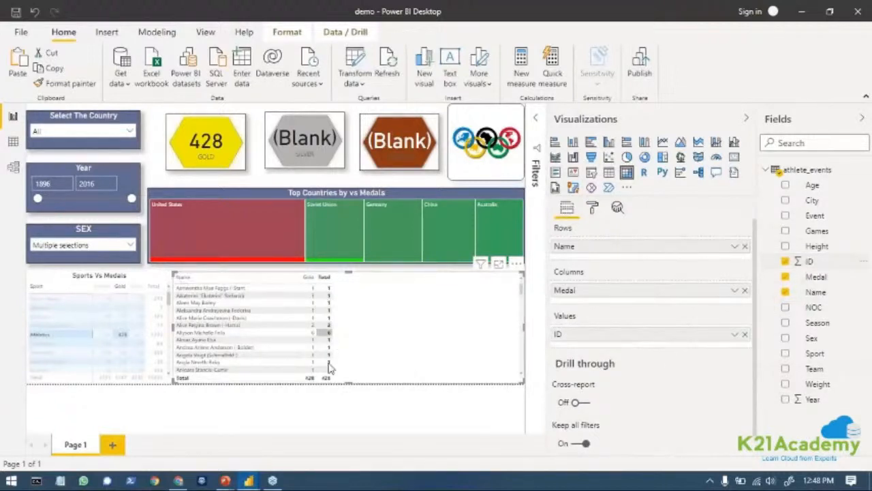
Look through the athlete rows of the new matrix and select all values in the SEX slicer.
scroll(339, 347, "down", 1)
scroll(338, 347, "down", 5)
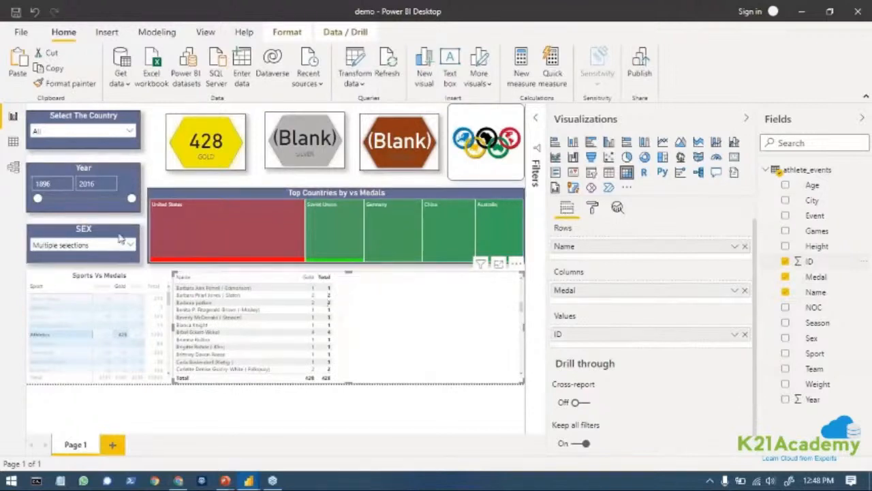
left_click(131, 244)
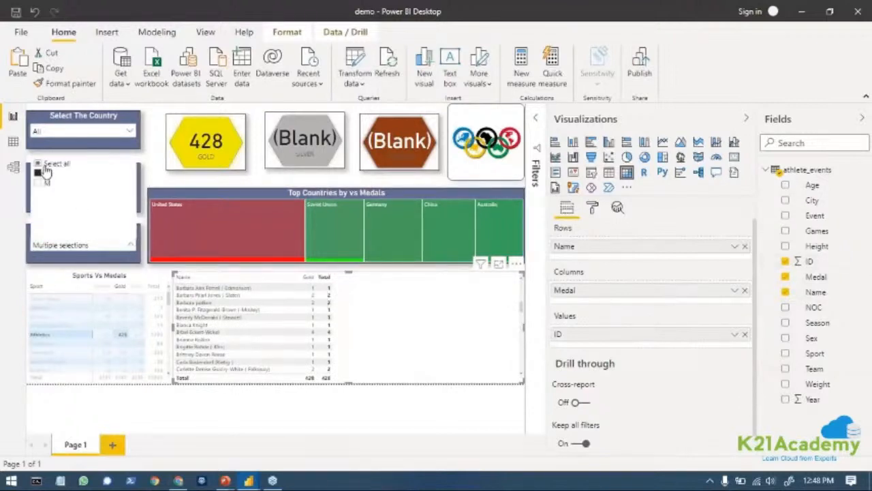
left_click(40, 167)
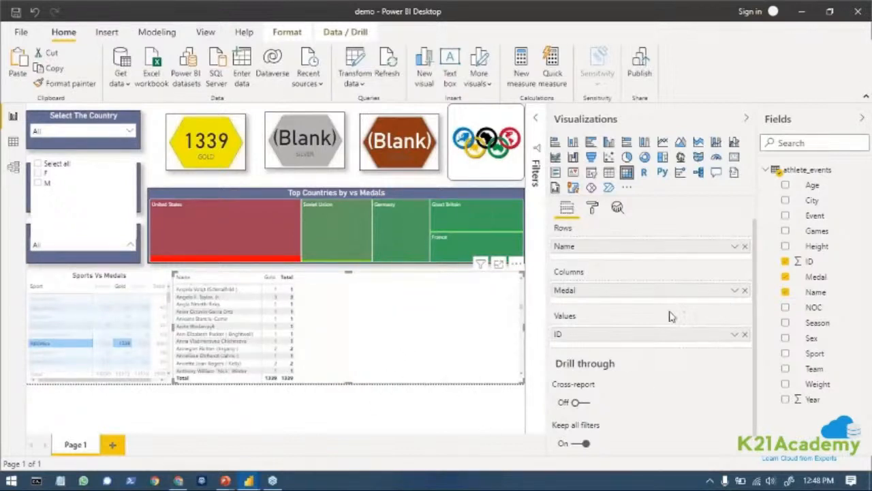
left_click(734, 335)
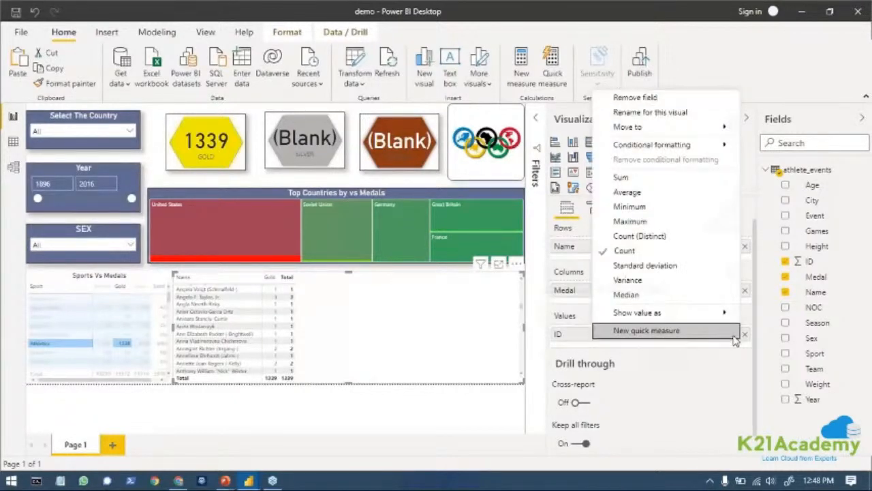
left_click(740, 298)
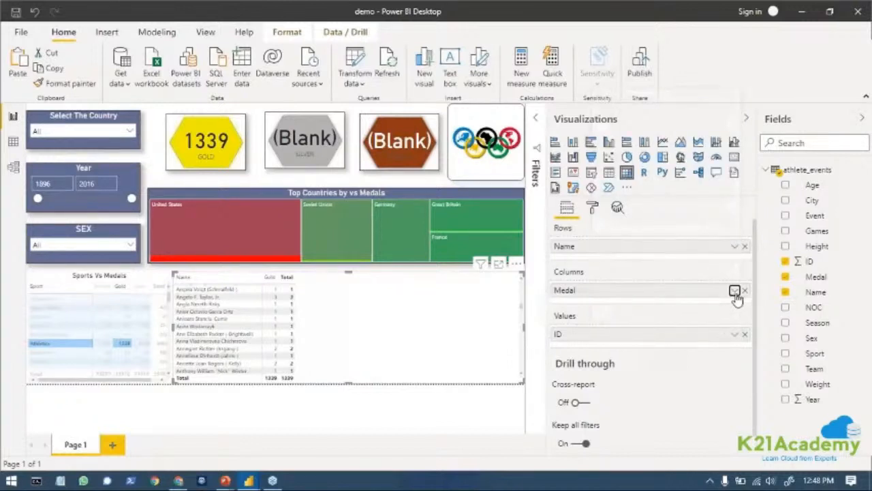
left_click(734, 291)
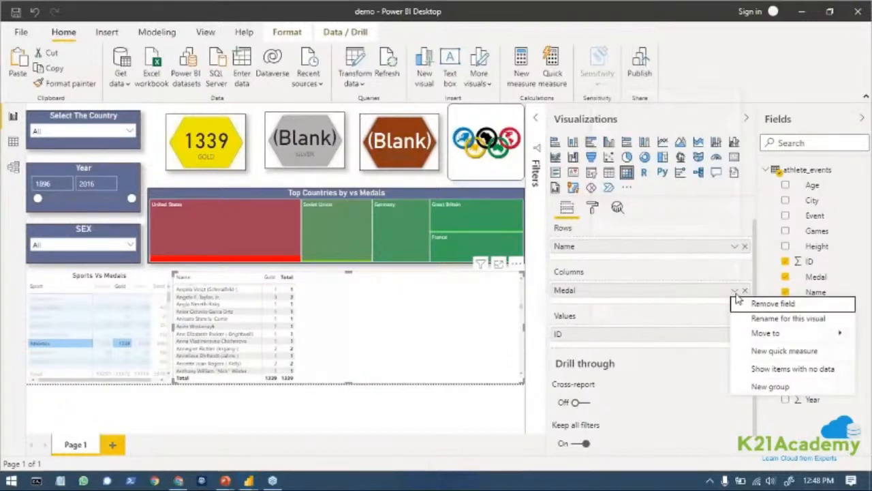
left_click(784, 351)
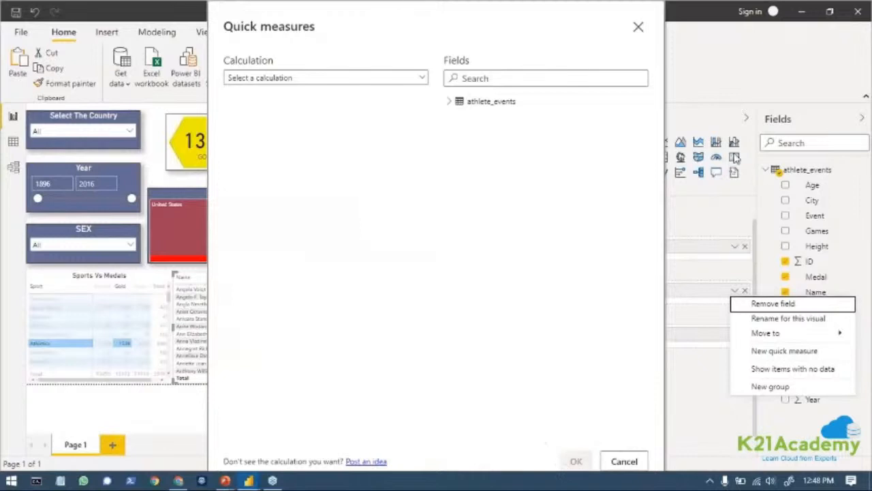
left_click(625, 462)
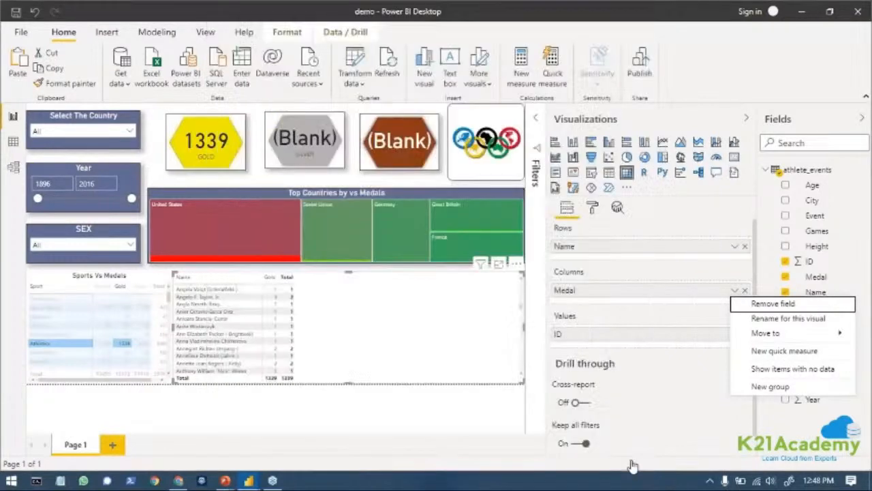
left_click(670, 398)
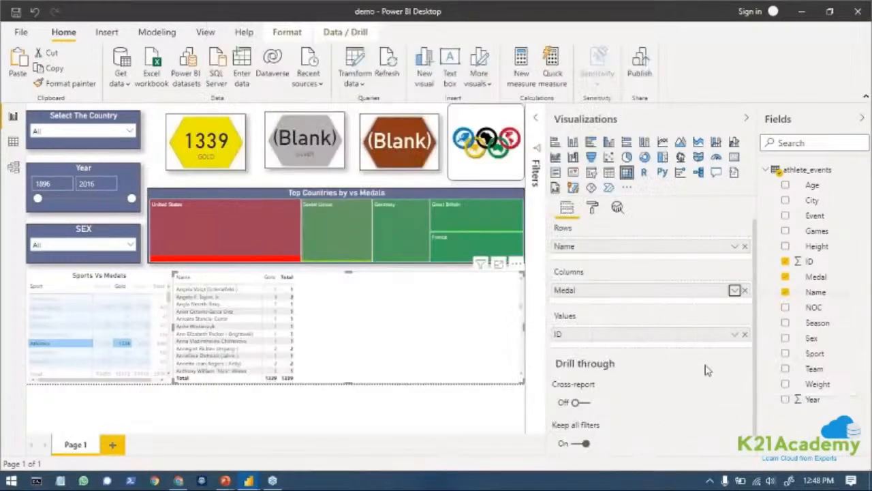
Apply the Bold header style to the athlete matrix.
left_click(594, 209)
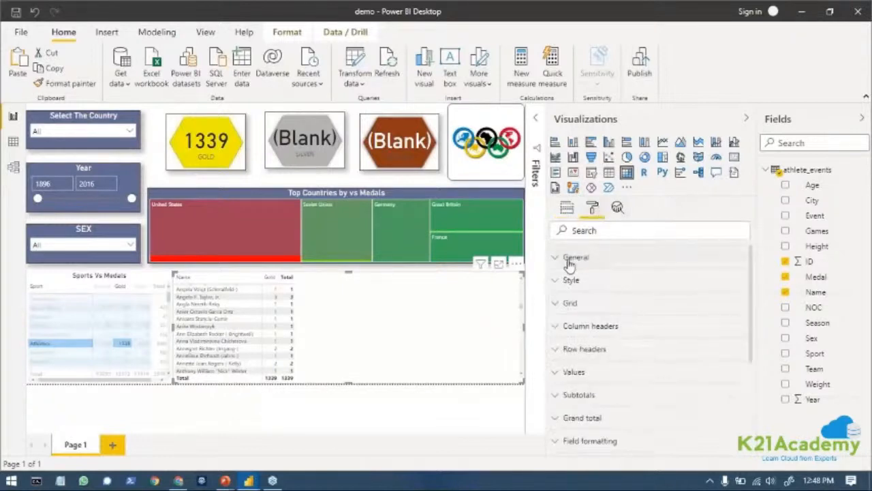
left_click(572, 280)
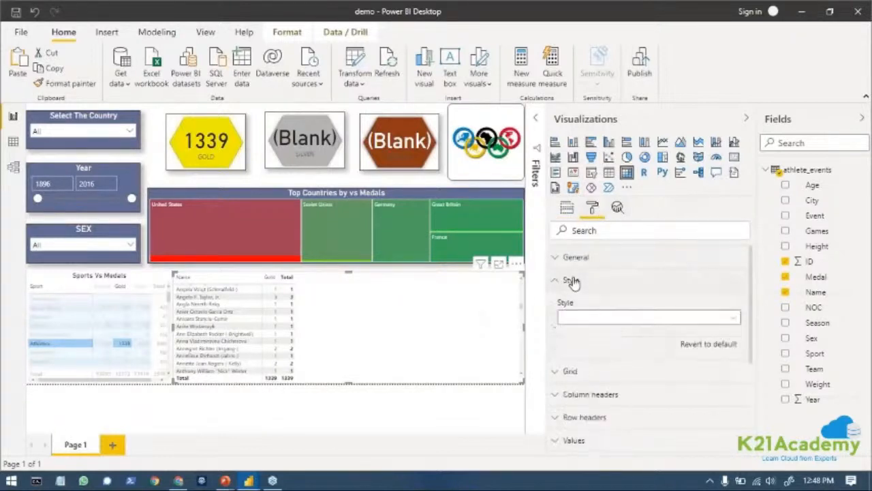
left_click(674, 315)
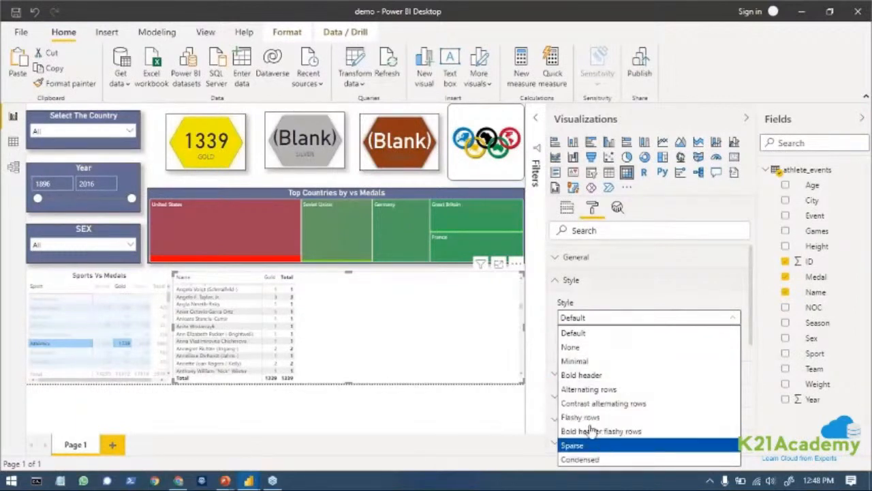
left_click(601, 375)
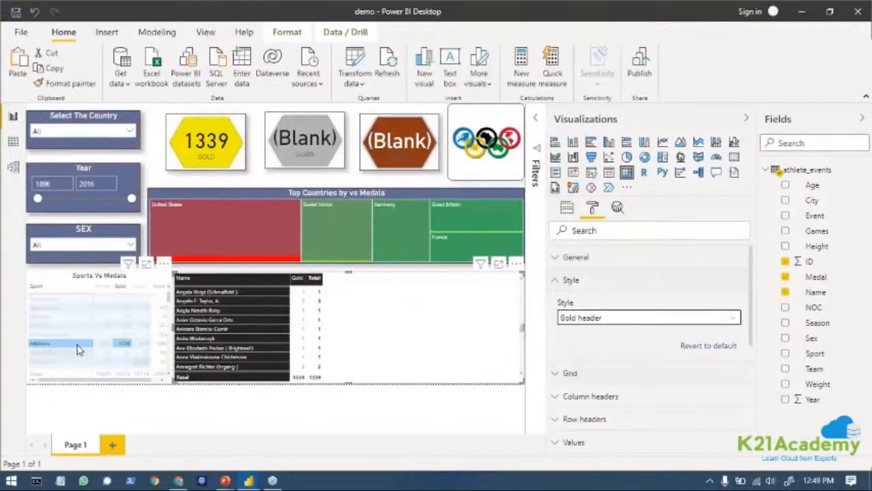
Filter the report by the Aeronautics row of the Sports Vs Medals matrix and examine the filtered athlete matrix.
left_click(50, 280)
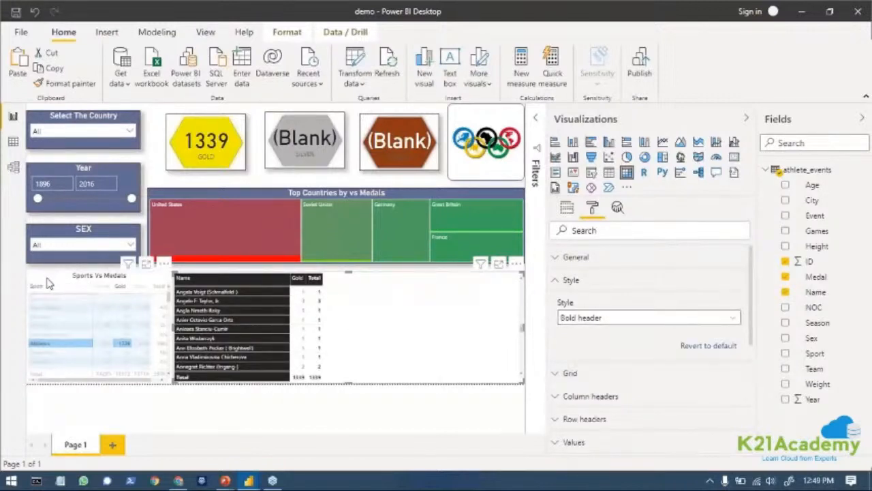
left_click(46, 299)
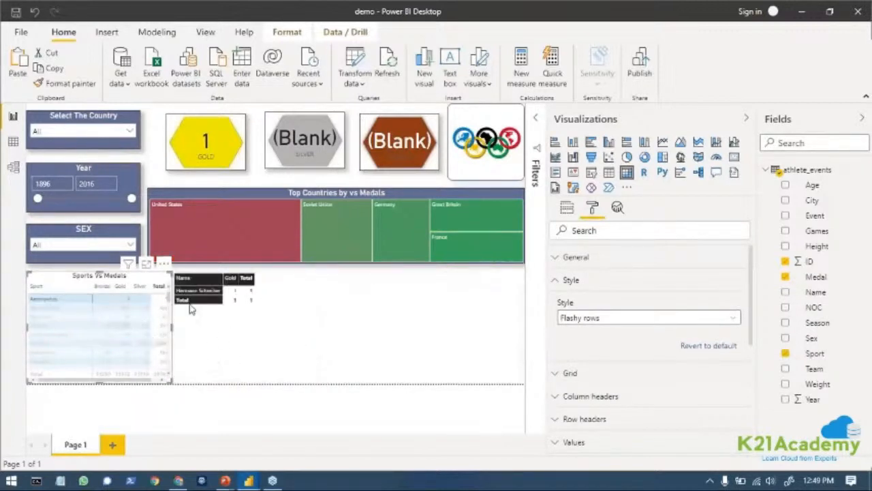
scroll(165, 343, "down", 3)
scroll(165, 343, "up", 3)
Turn on the athlete matrix's title and set its text to "Player Name Vs Medals".
left_click(229, 294)
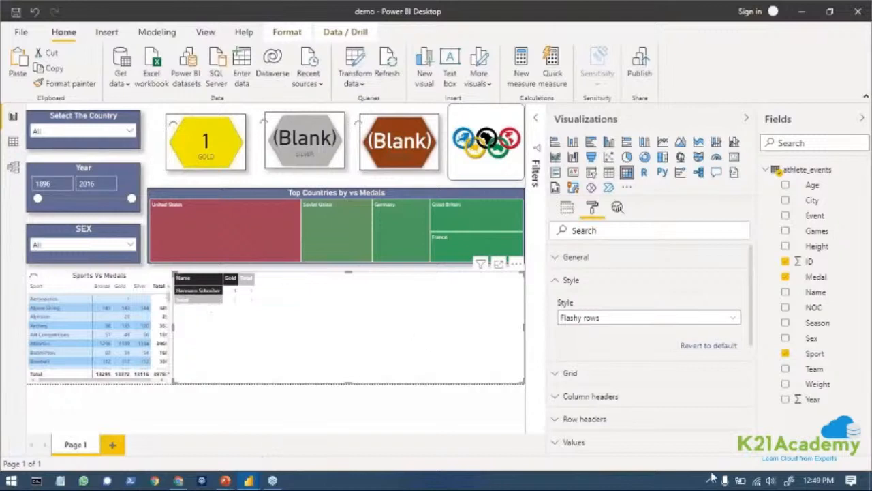
left_click(558, 259)
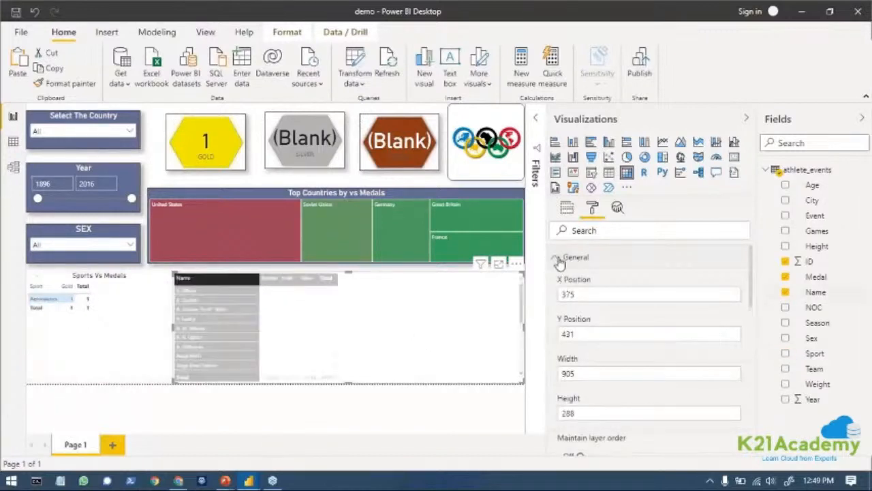
left_click(558, 259)
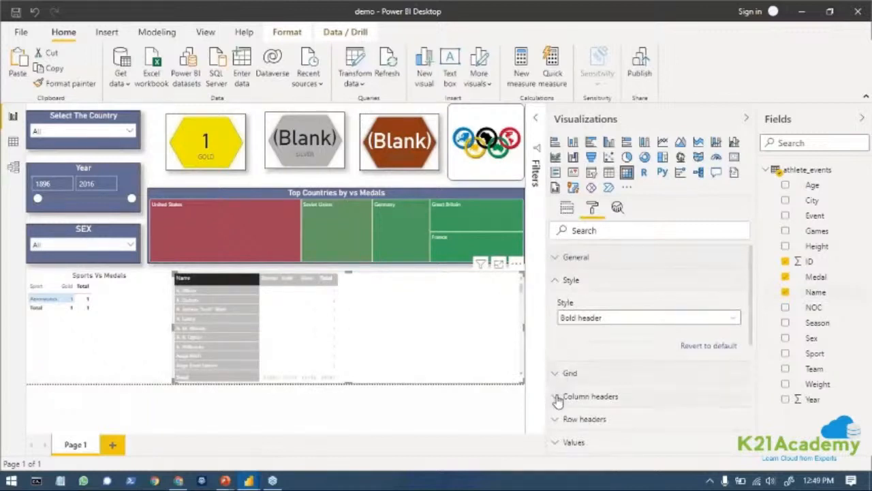
left_click(558, 398)
scroll(557, 401, "down", 3)
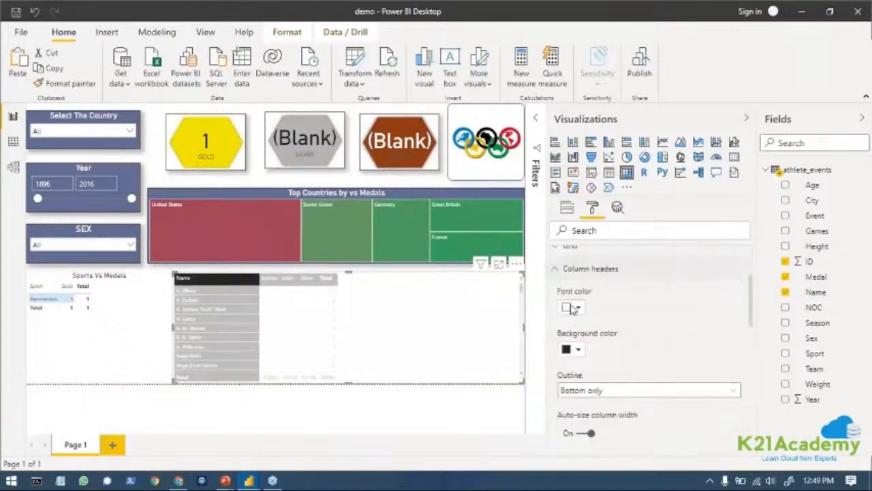
left_click(561, 271)
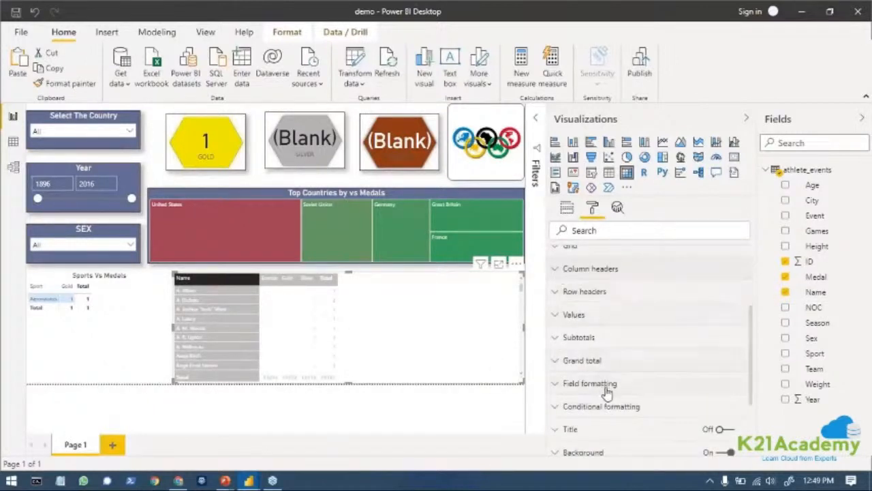
scroll(614, 425, "down", 3)
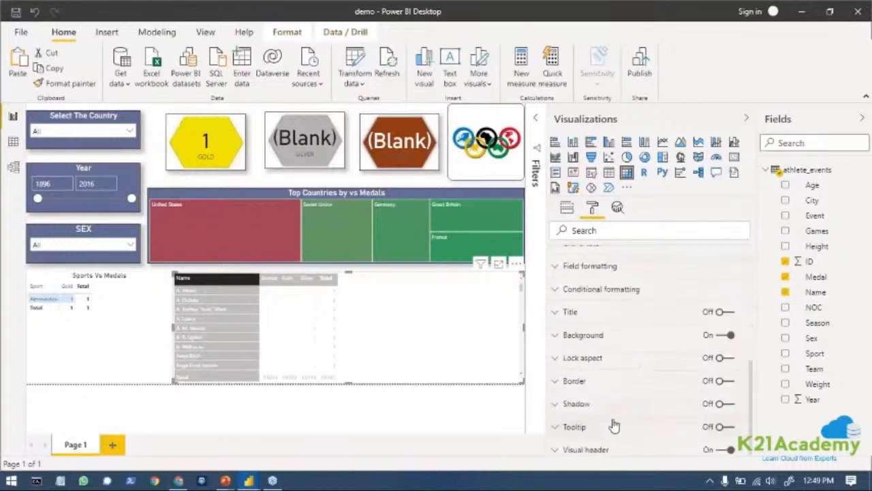
left_click(722, 319)
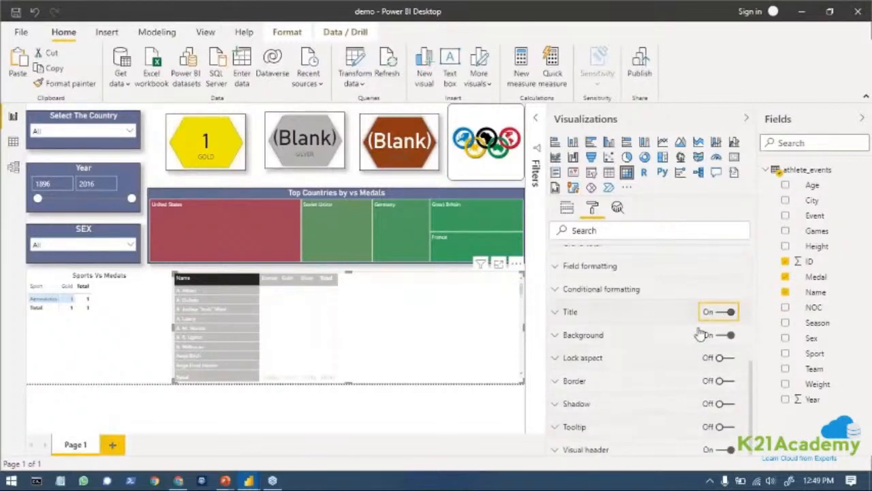
left_click(566, 311)
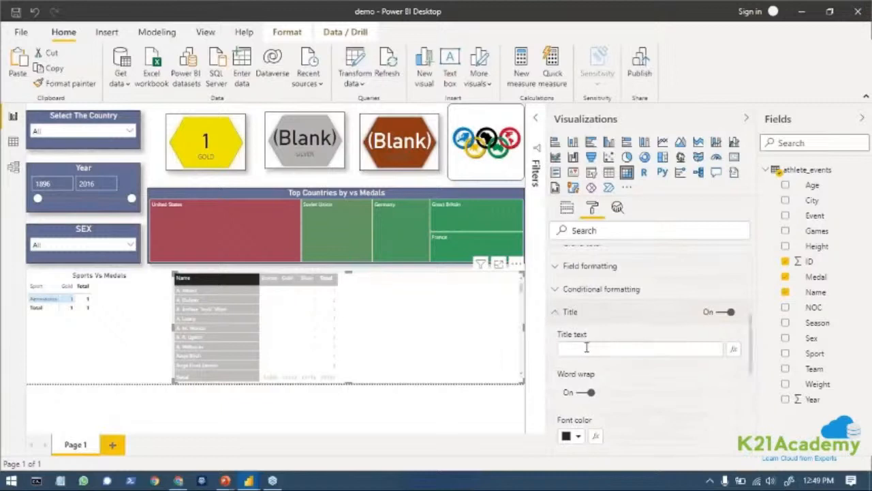
left_click(586, 347)
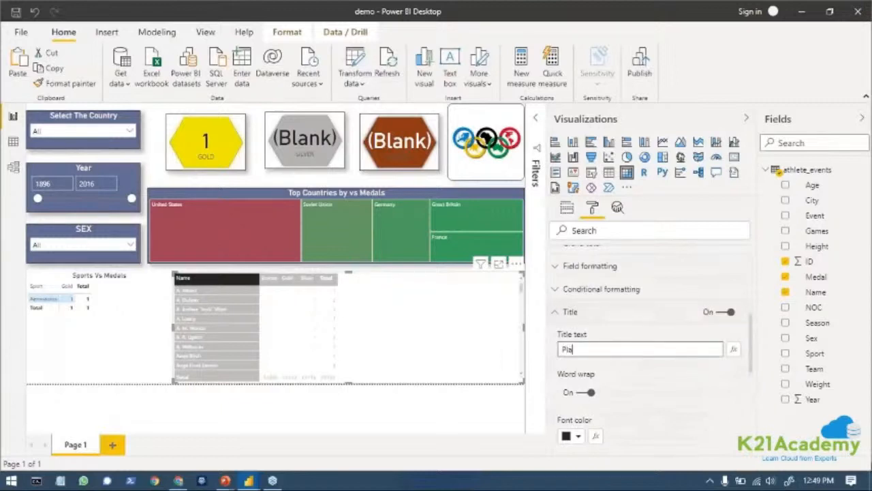
type("Player Nam")
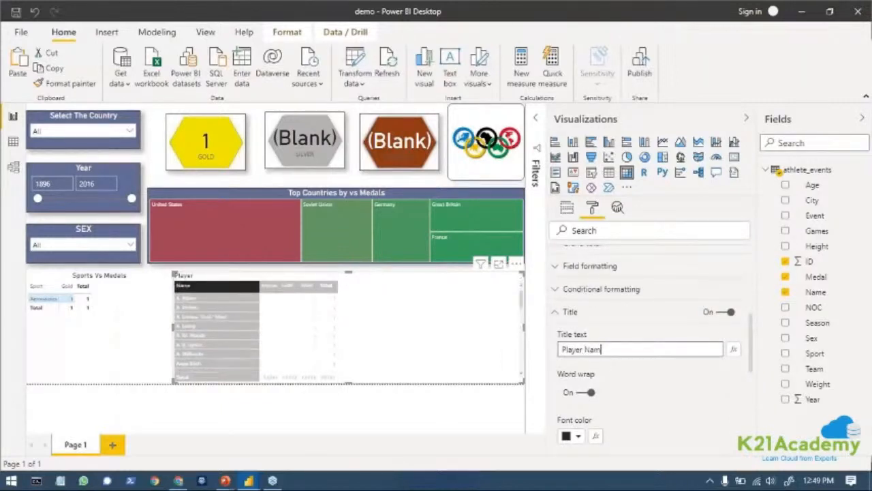
type("e Vs Medals")
Center the Player Name Vs Medals title and set its text size to 15 pt.
scroll(701, 422, "down", 3)
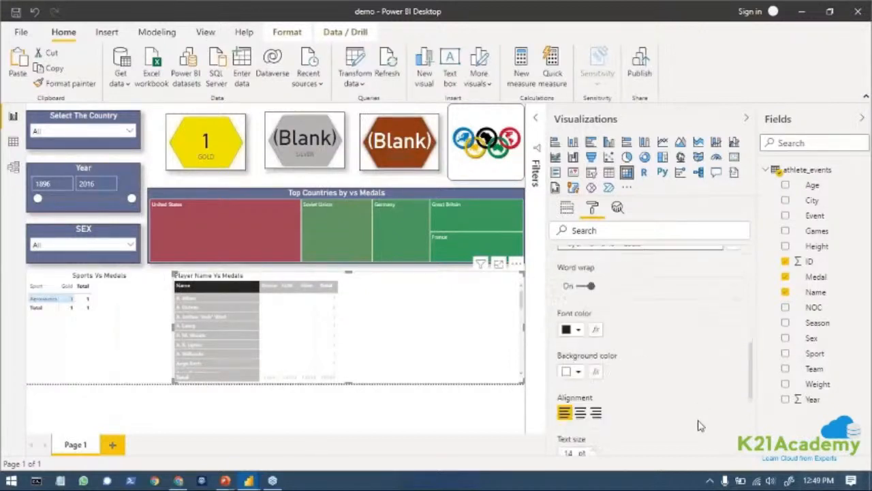
left_click(579, 330)
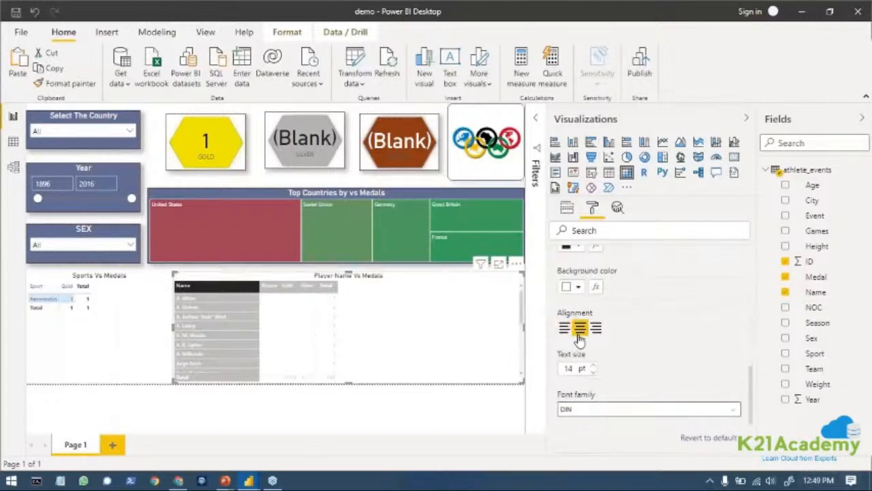
left_click(593, 366)
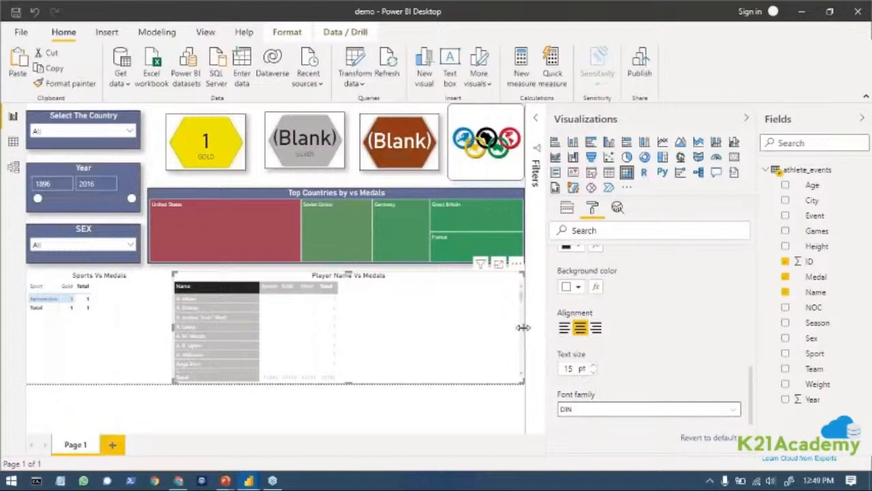
Narrow the Player Name Vs Medals matrix to about half its width, leaving free space beside it.
left_click_drag(522, 327, 347, 320)
left_click(460, 324)
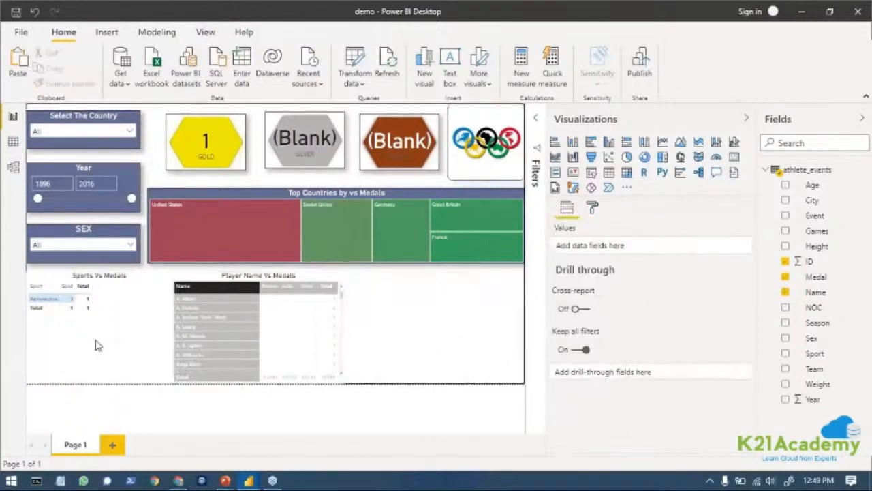
Convert the Player Name Vs Medals matrix to a stacked column chart and move it toward the free space under the treemap.
left_click(204, 287)
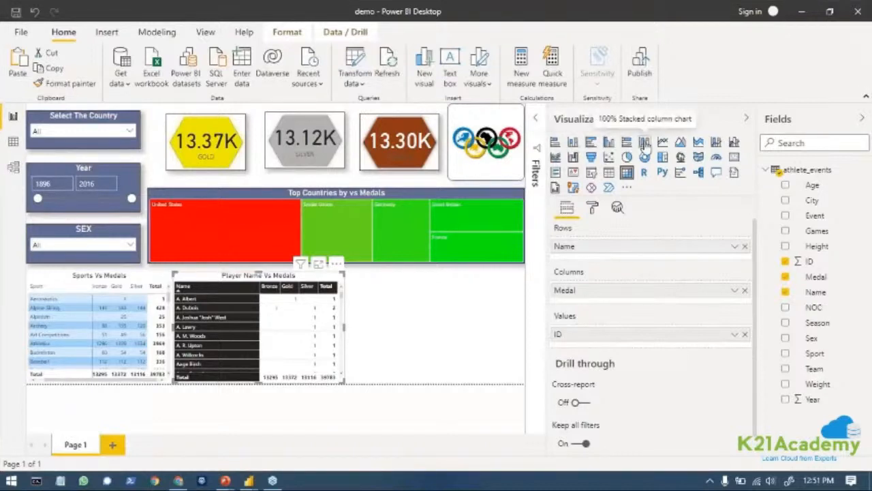
left_click(575, 142)
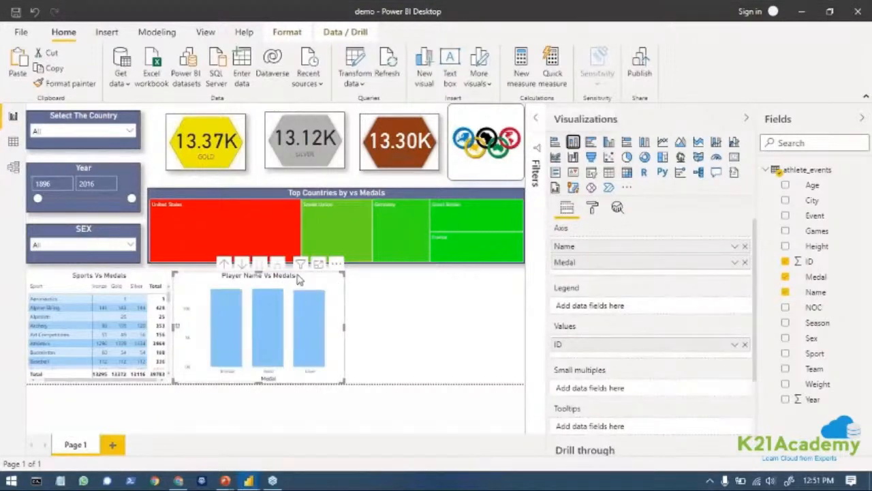
left_click_drag(297, 280, 410, 281)
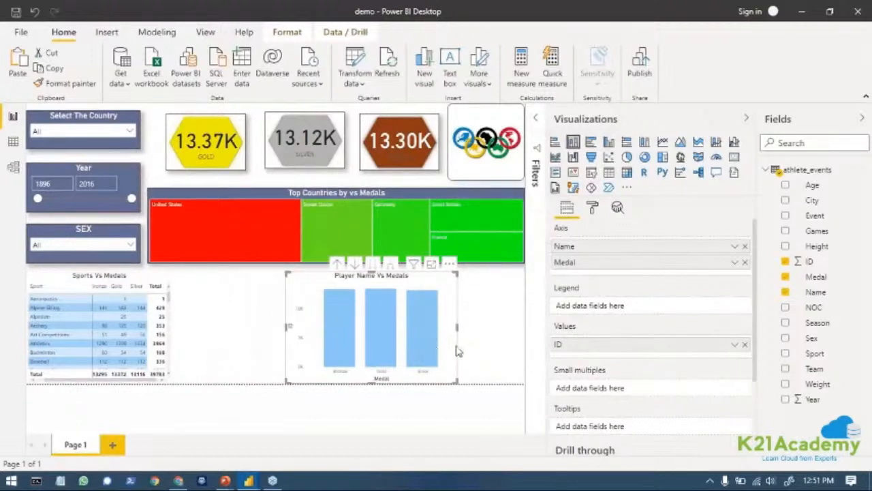
Undo the player chart's last move and convert it back to a matrix with Name in rows and Medal in columns.
key("ctrl+z")
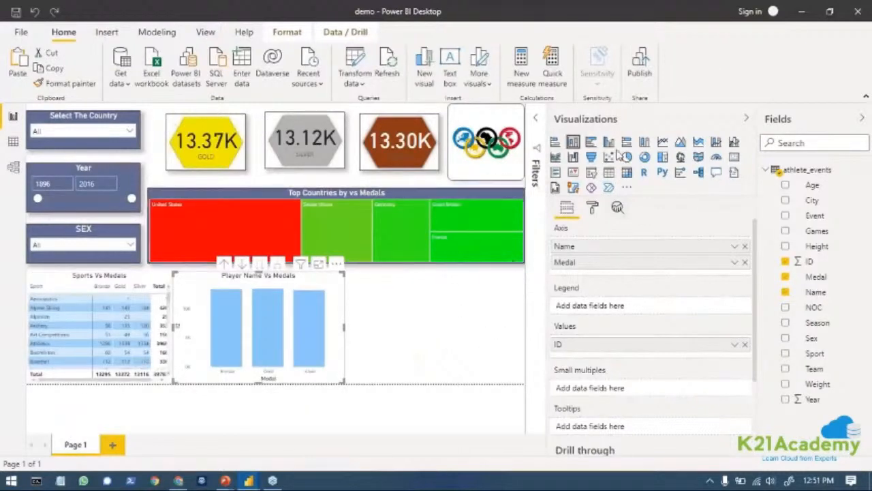
left_click(627, 172)
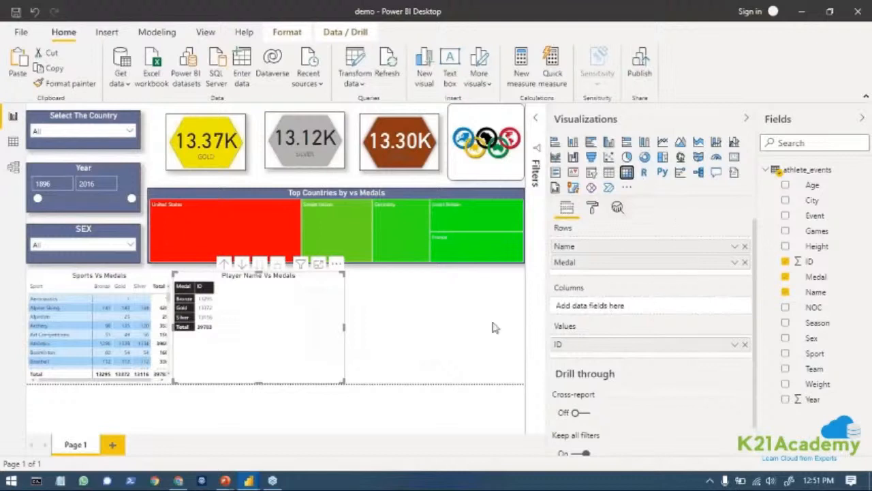
left_click(745, 262)
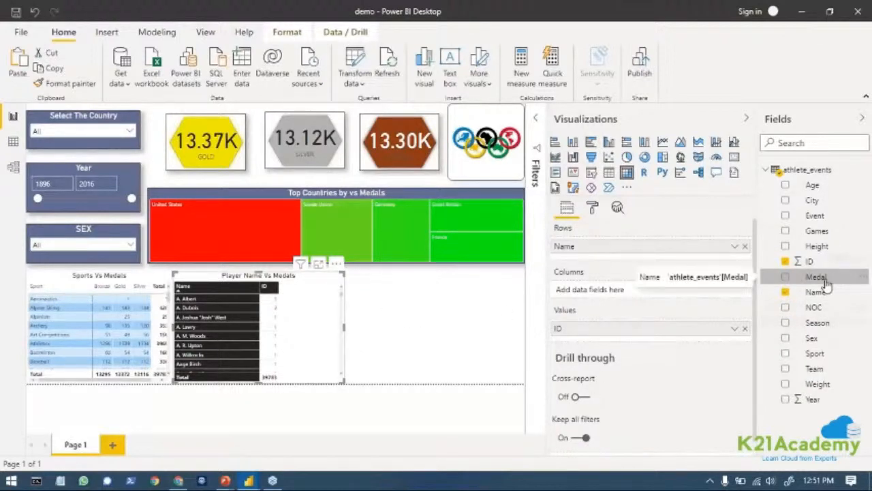
left_click_drag(823, 287, 615, 300)
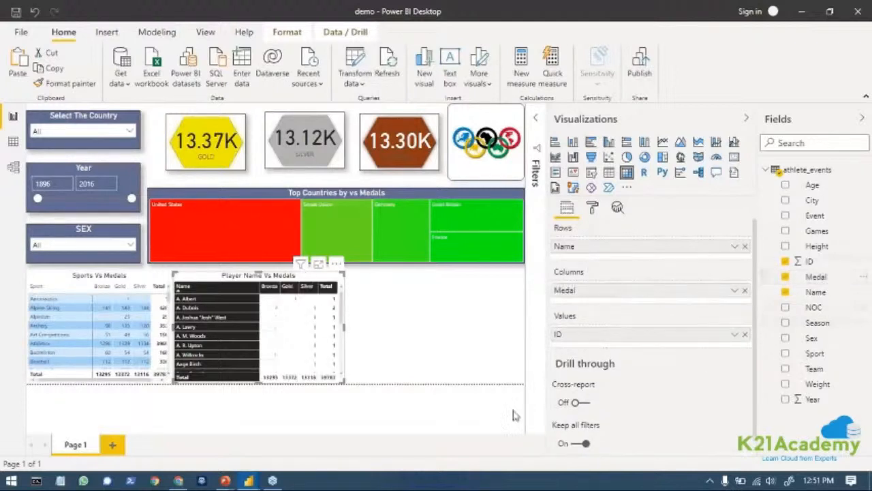
Add a stacked column chart in the free space under the treemap, with Team on the axis and the count of Medal as values.
left_click(479, 342)
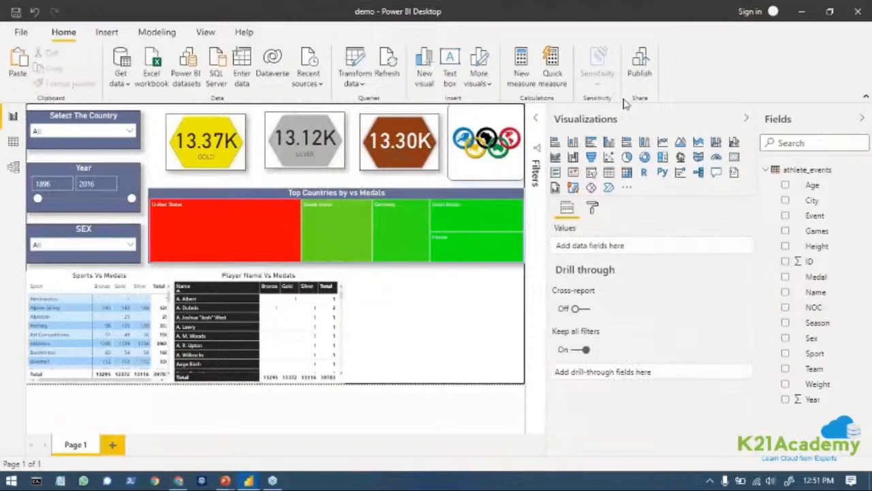
left_click(573, 143)
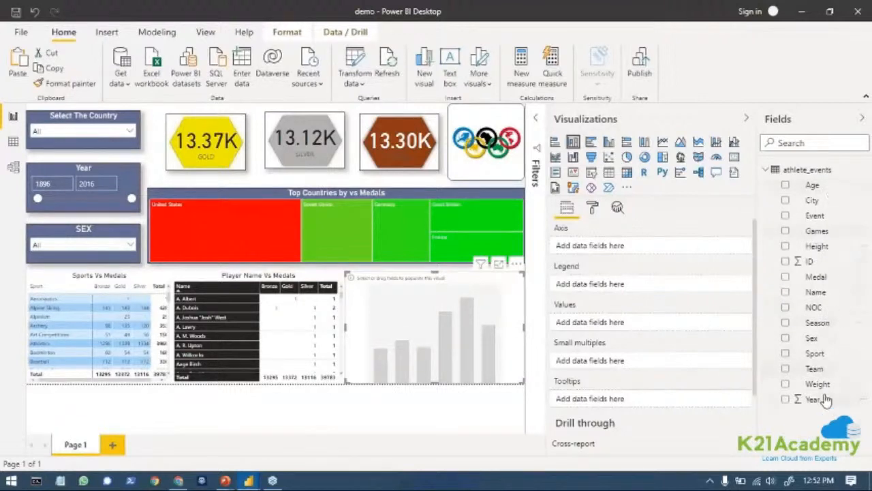
left_click_drag(816, 370, 660, 249)
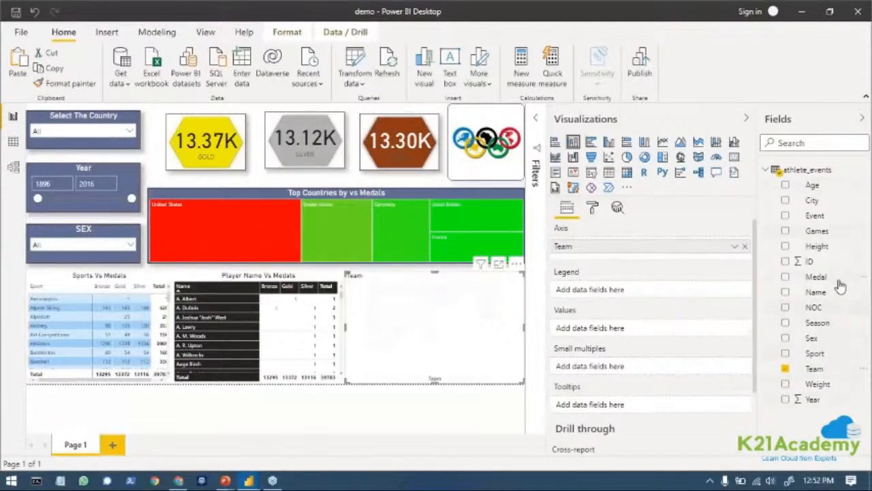
left_click_drag(839, 279, 634, 334)
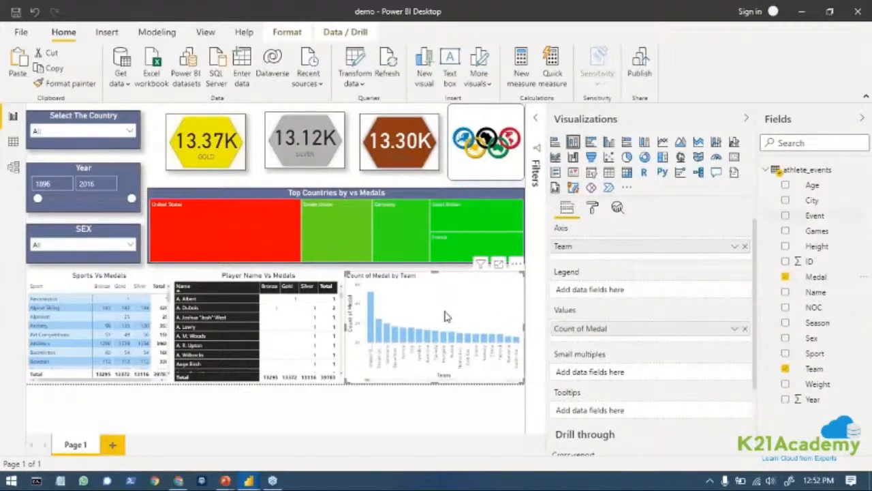
Set the column chart's X axis text size to 8 pt and turn its zoom slider off.
left_click(596, 209)
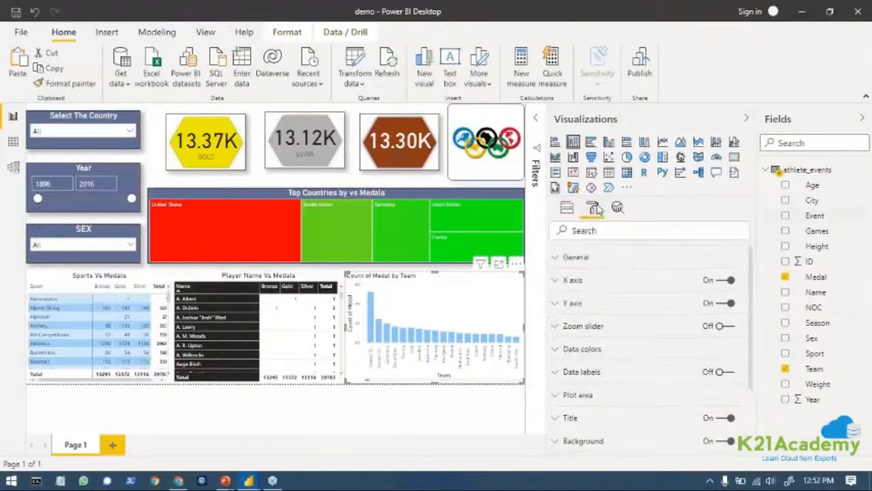
left_click(556, 283)
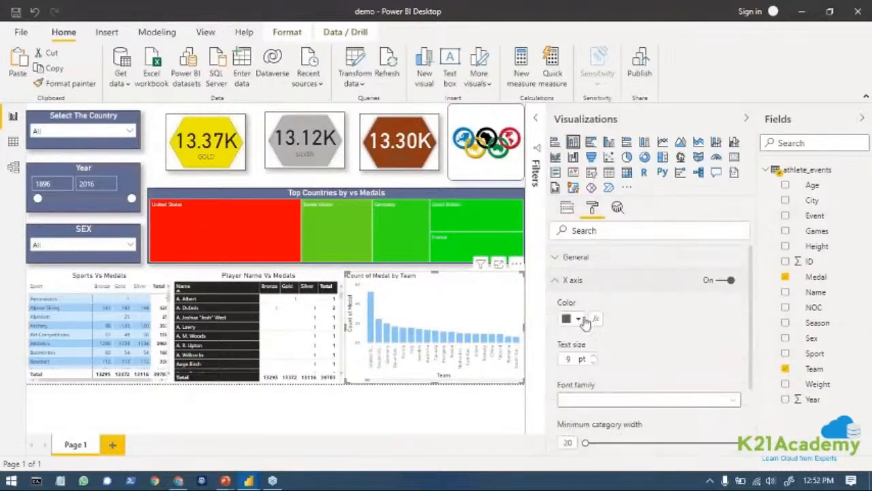
left_click(595, 358)
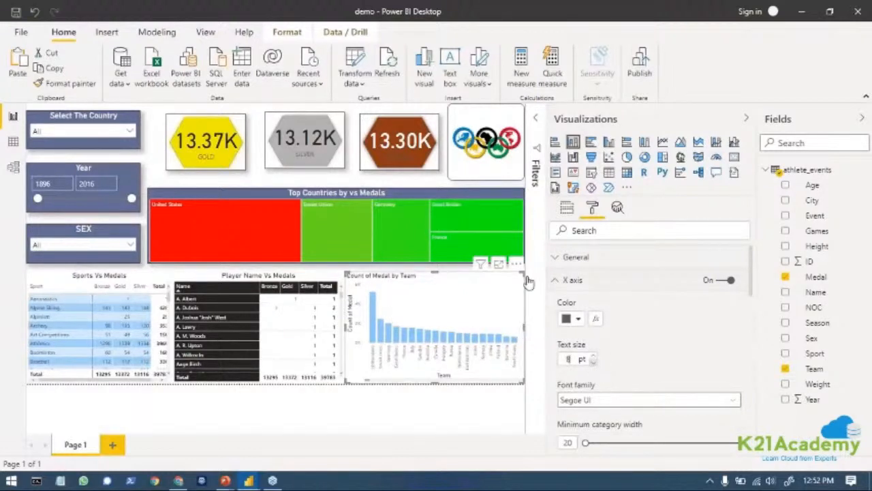
left_click(555, 281)
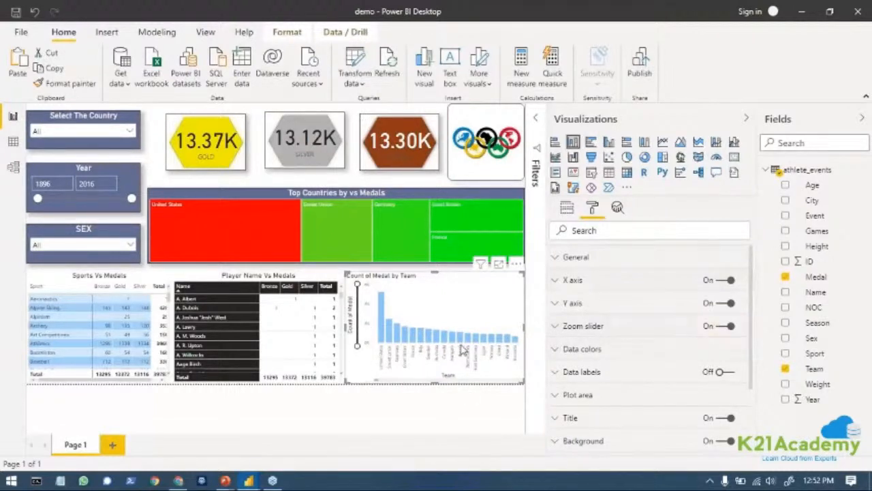
left_click(729, 326)
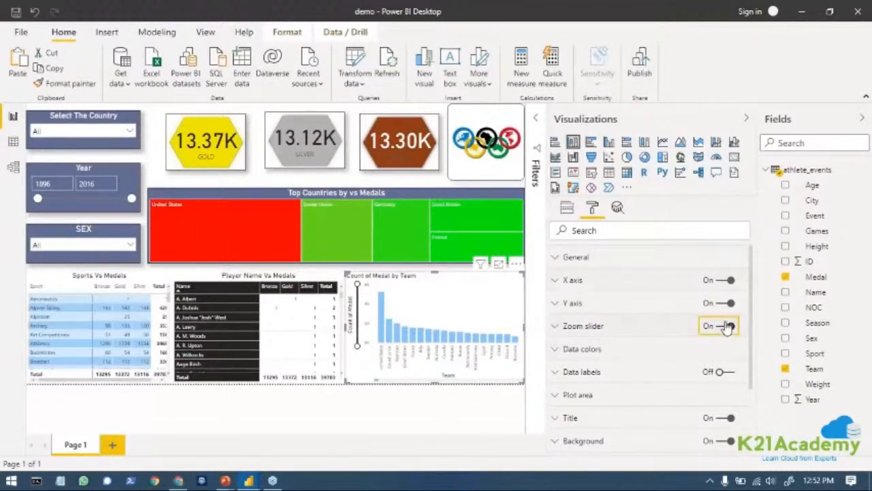
Set the default data color of the column chart's bars to dark navy blue.
left_click(557, 356)
scroll(582, 387, "down", 3)
scroll(641, 386, "up", 3)
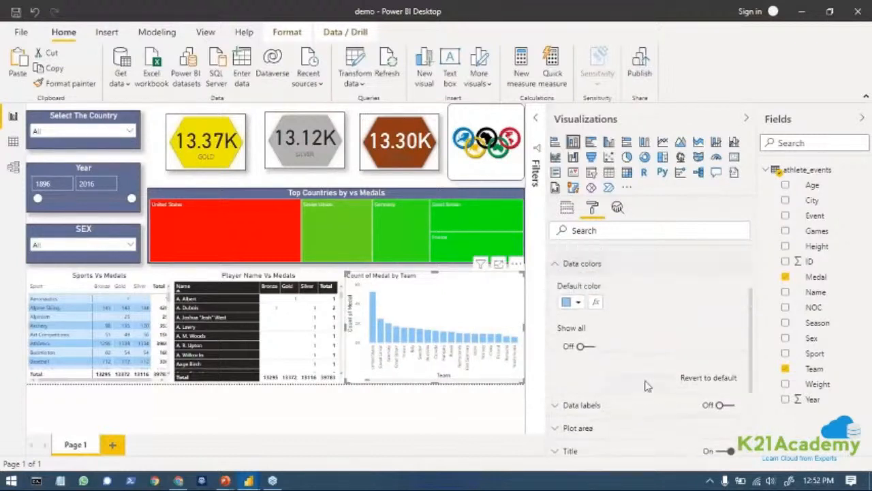
scroll(573, 328, "down", 2)
left_click(577, 325)
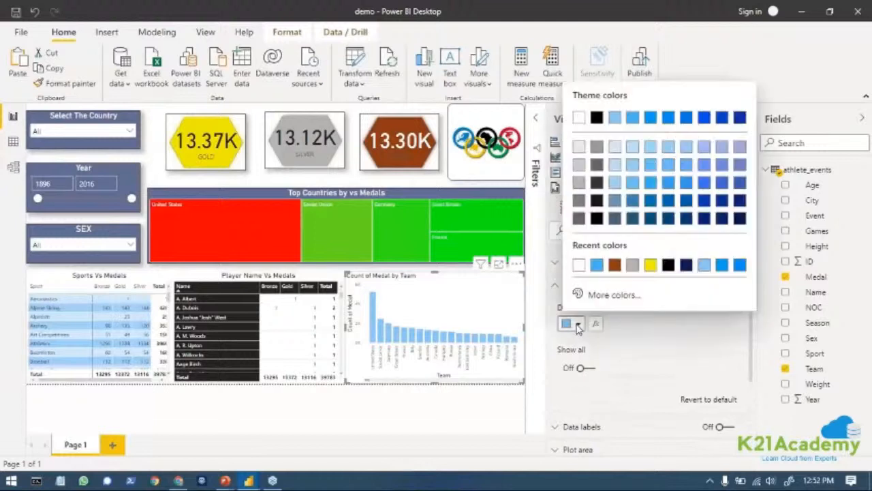
left_click(721, 218)
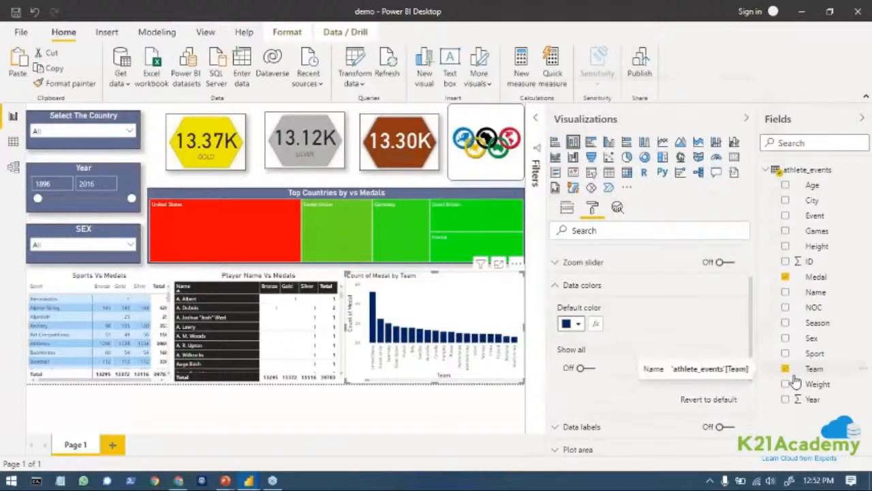
left_click(591, 367)
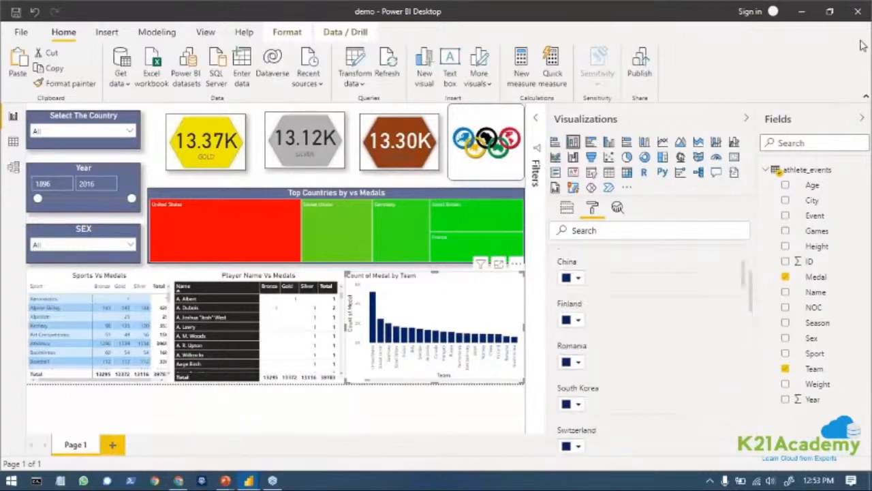
scroll(621, 383, "up", 10)
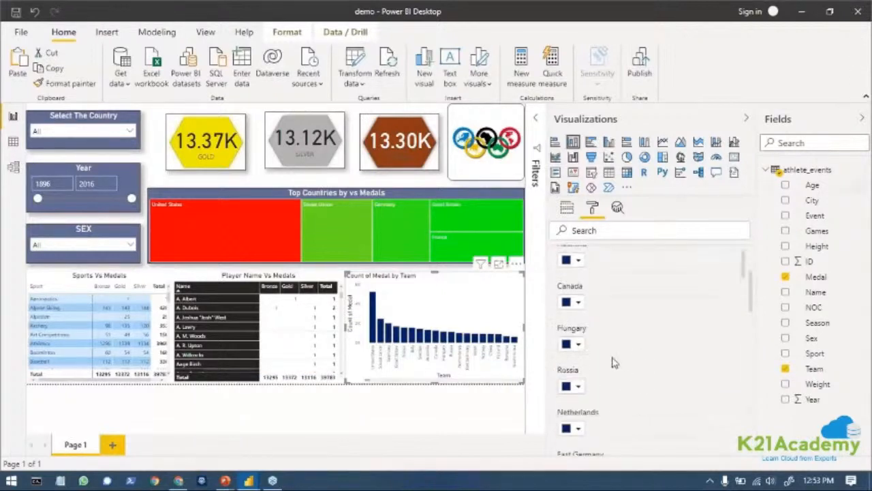
scroll(607, 349, "up", 3)
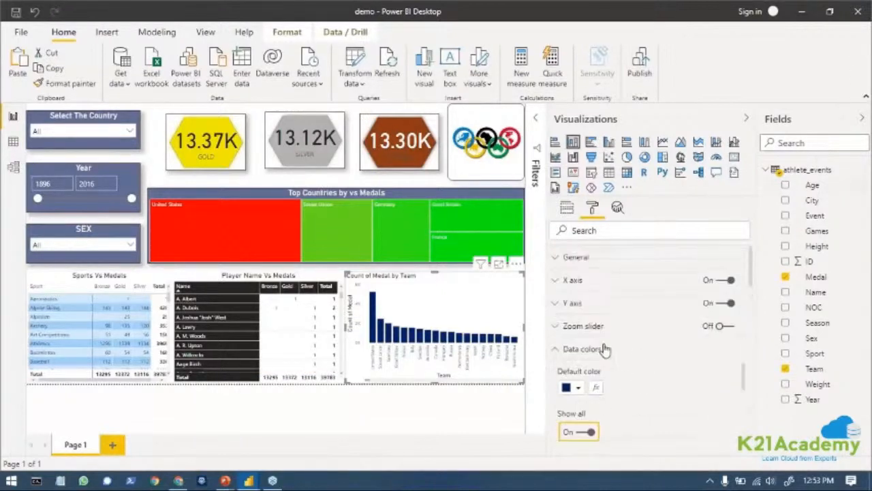
left_click(590, 432)
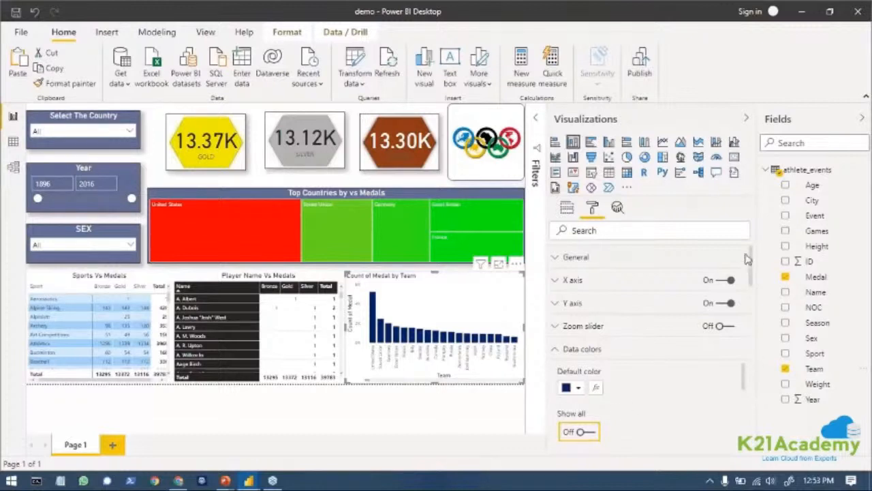
Turn on the column chart's border and format its title as centered with a text size of 15 pt.
scroll(748, 271, "down", 5)
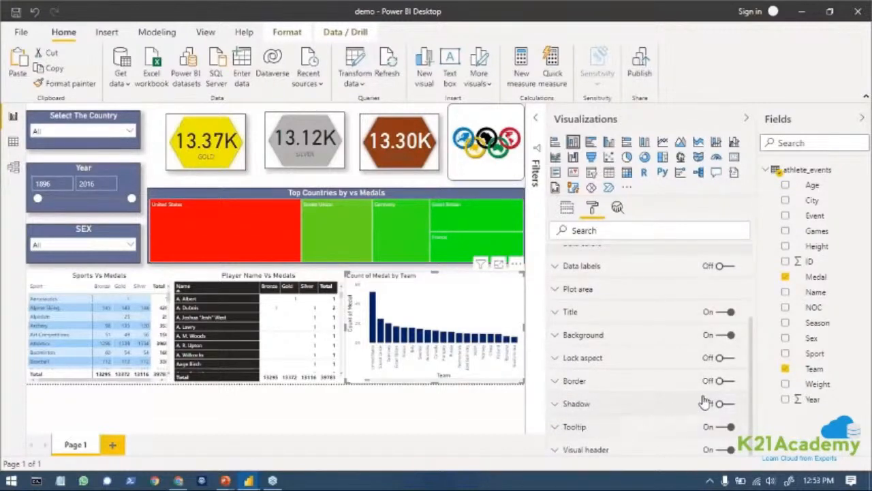
left_click(721, 380)
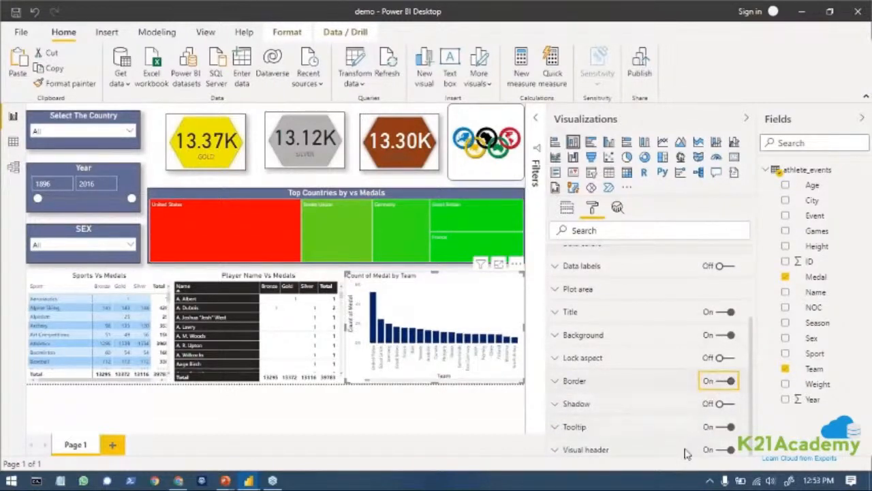
left_click(555, 315)
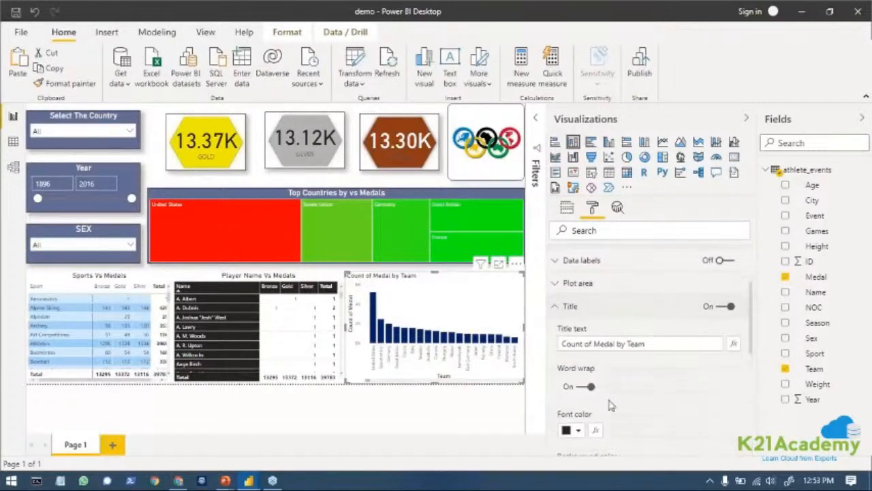
scroll(608, 406, "down", 3)
left_click(584, 396)
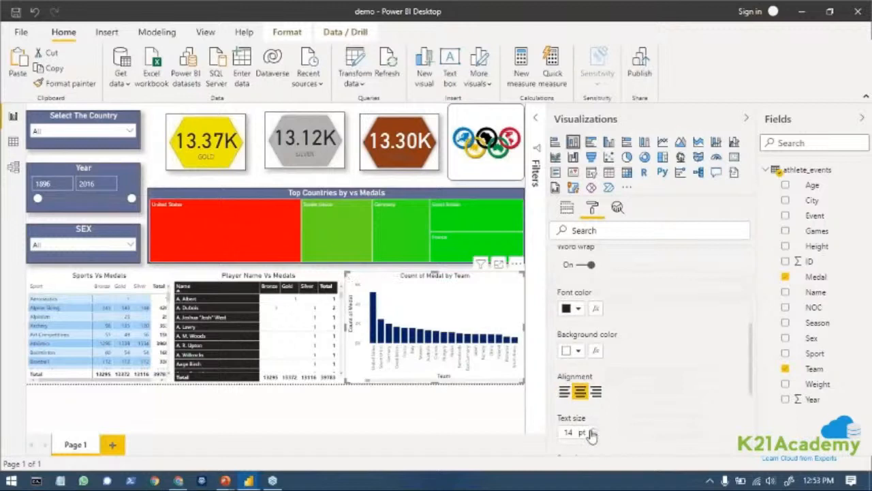
left_click(591, 432)
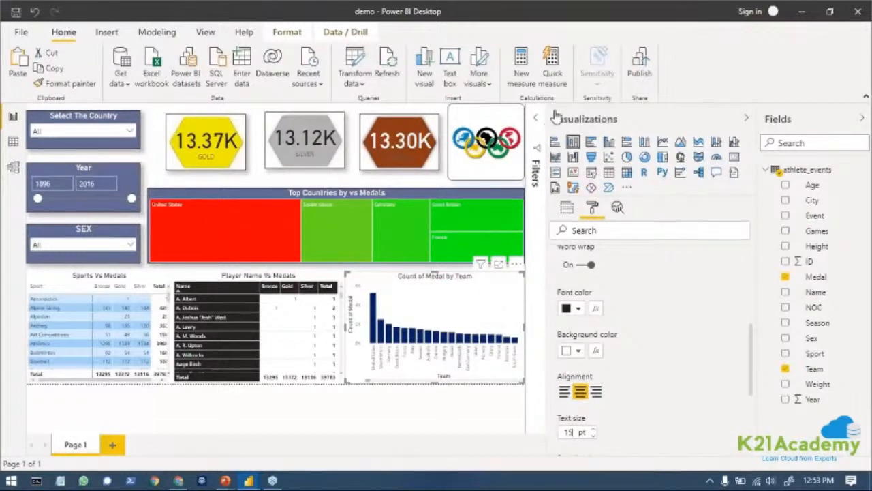
Collapse the visualization settings to enlarge the report and filter it to China with the country slicer.
left_click(747, 120)
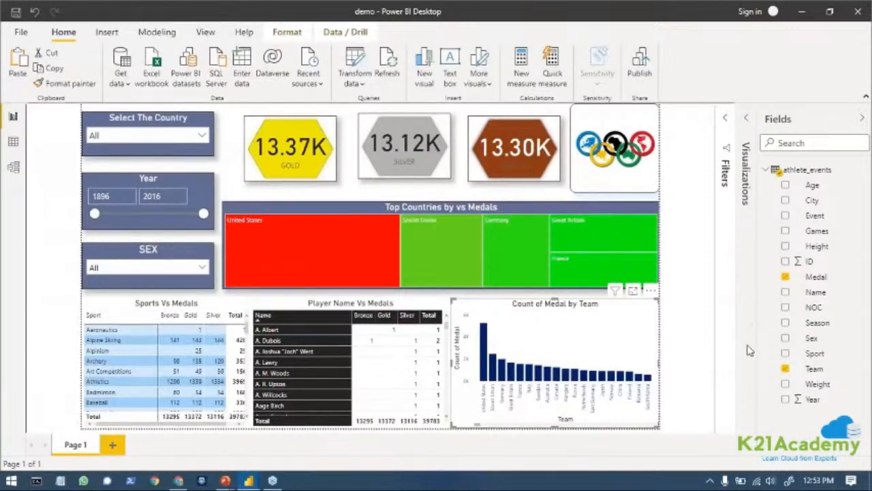
left_click(156, 137)
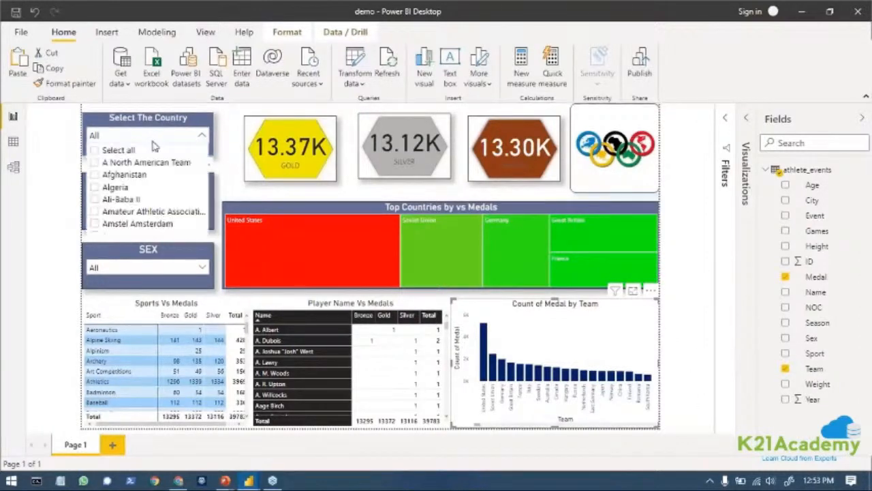
scroll(140, 191, "down", 10)
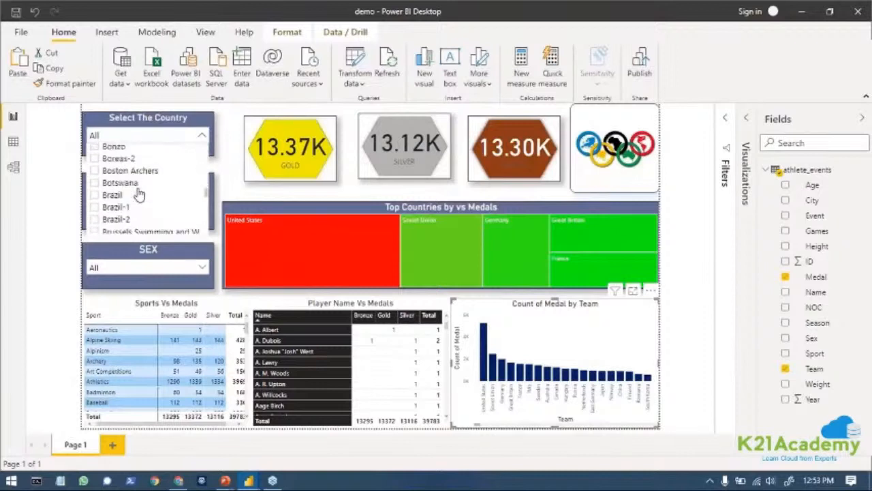
scroll(133, 204, "down", 6)
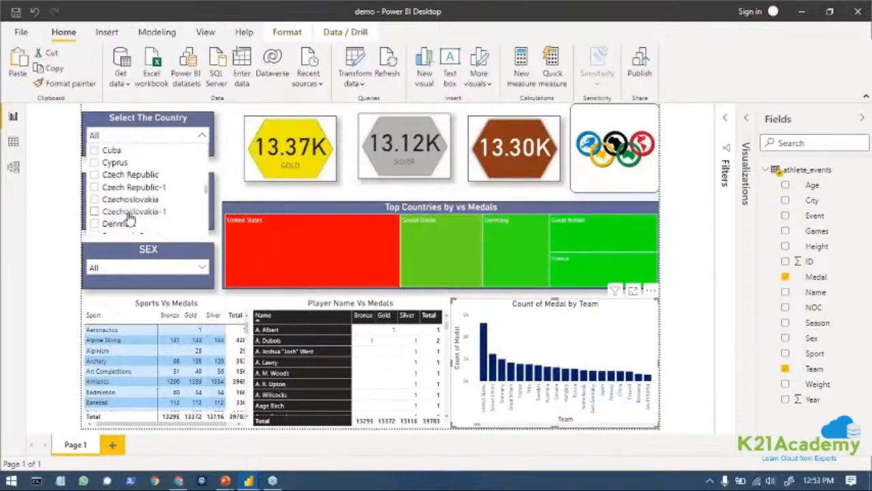
scroll(130, 218, "up", 2)
scroll(130, 218, "up", 5)
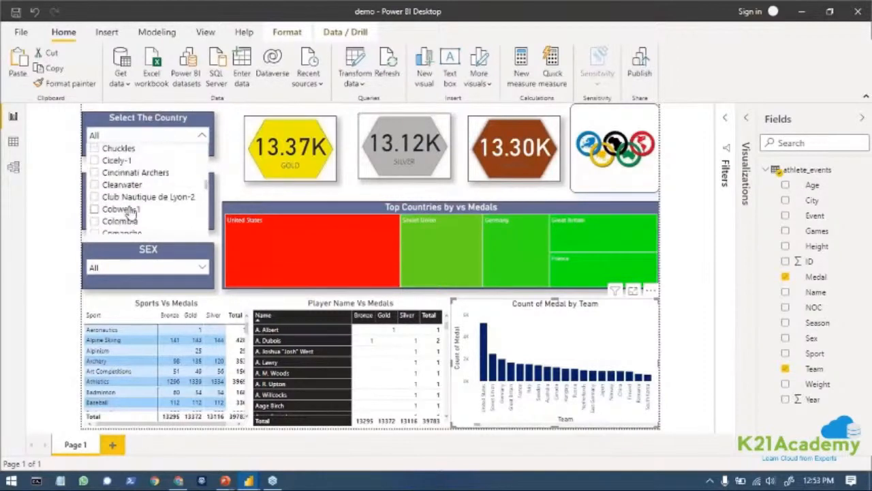
scroll(133, 211, "up", 2)
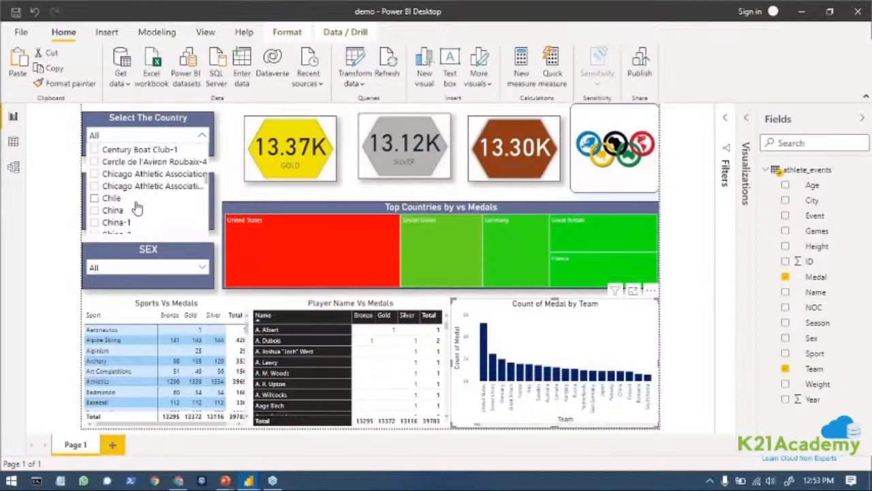
left_click(96, 213)
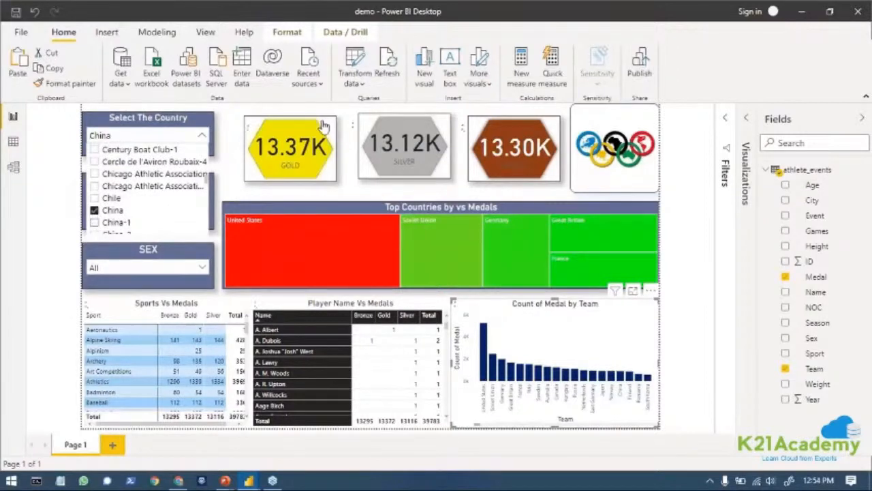
left_click(76, 183)
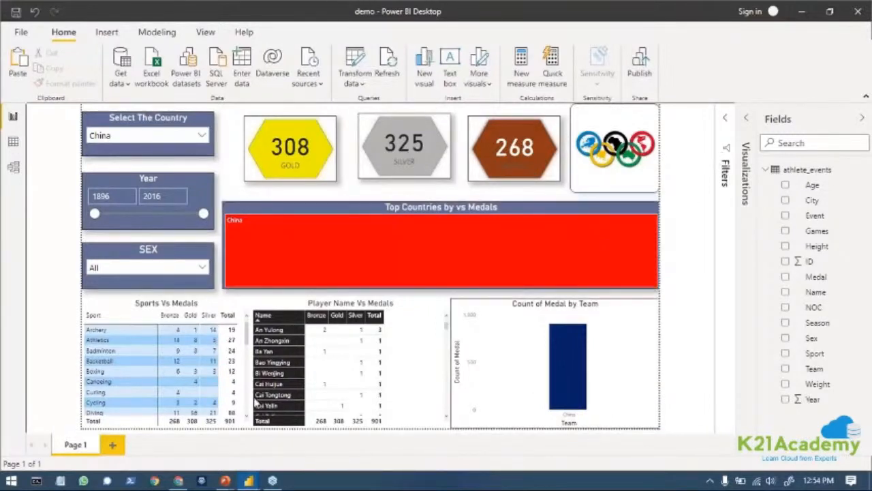
Look through China's entries in the Player Name Vs Medals and Sports Vs Medals matrices.
scroll(310, 382, "down", 3)
scroll(310, 381, "up", 3)
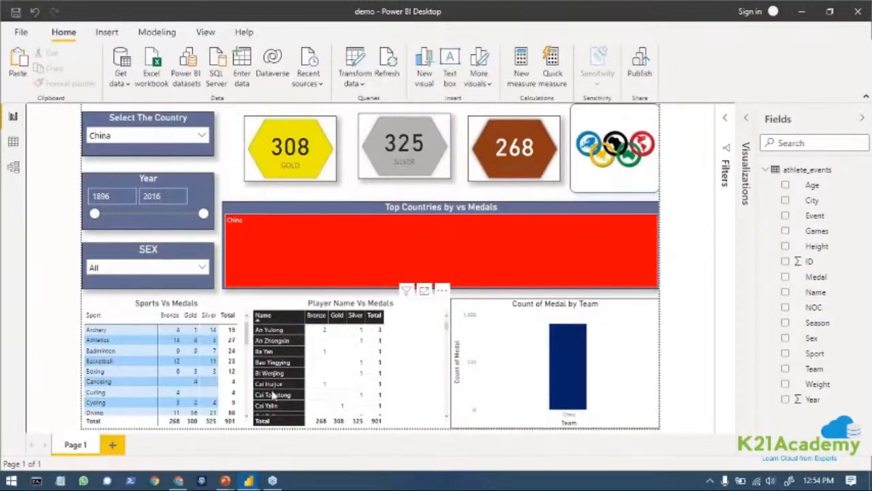
scroll(296, 341, "down", 2)
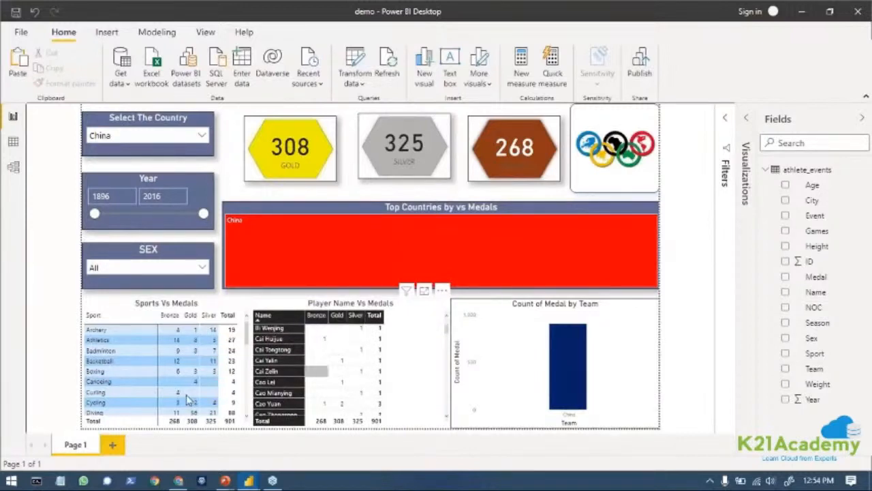
scroll(155, 358, "down", 5)
scroll(147, 368, "up", 5)
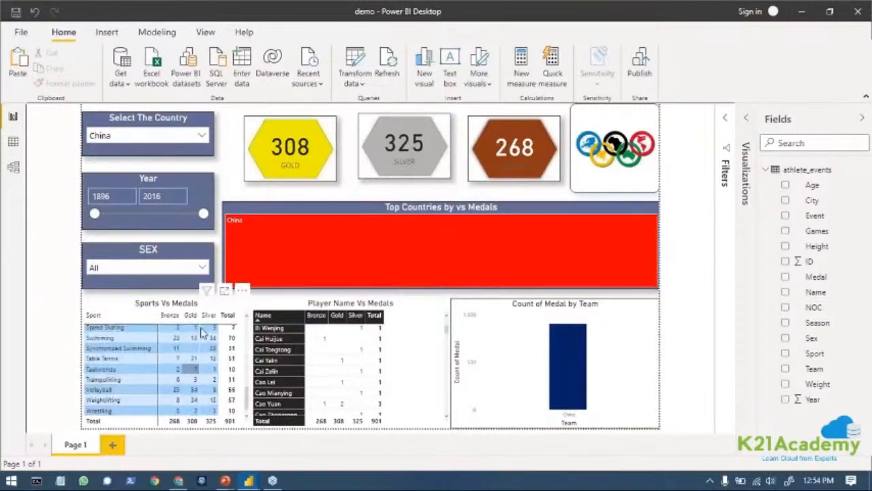
Filter the report with the SEX slicer to F, and switch the selection to M.
scroll(136, 362, "up", 1)
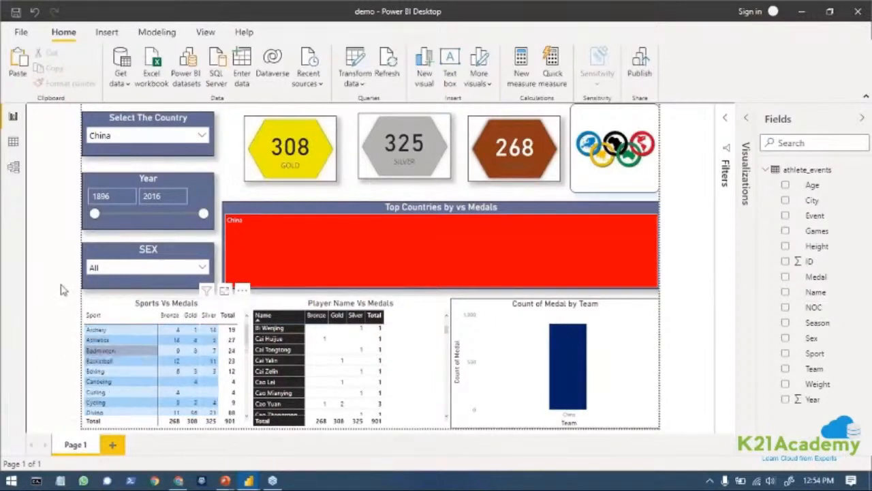
left_click(201, 267)
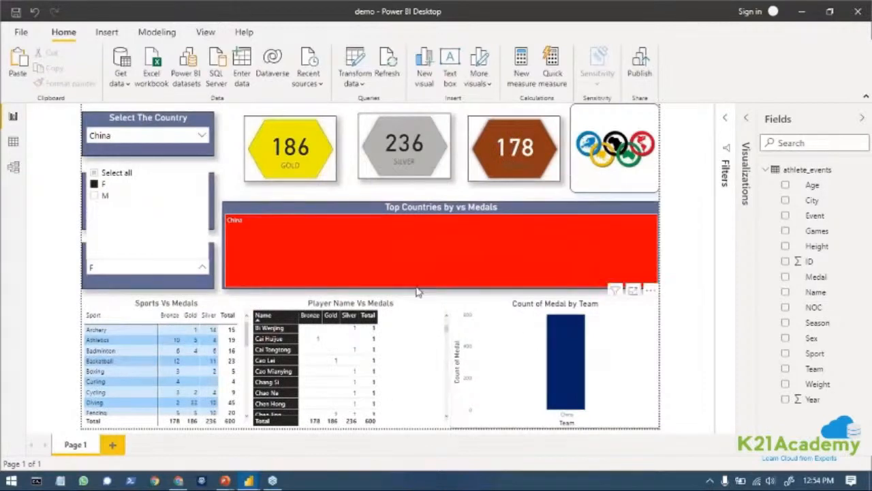
left_click(94, 186)
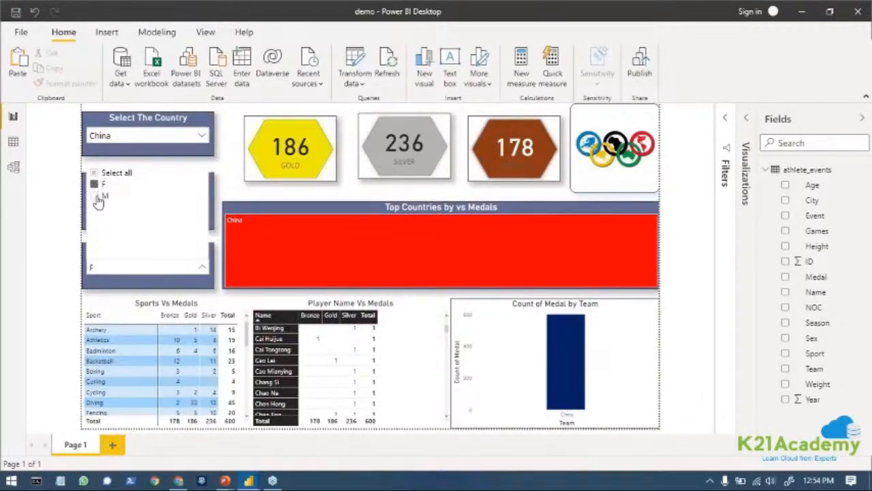
left_click(95, 196)
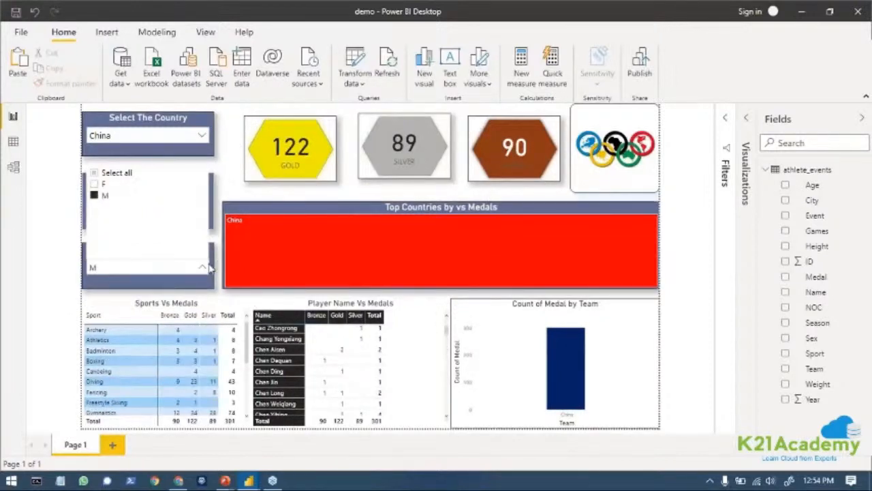
left_click(305, 235)
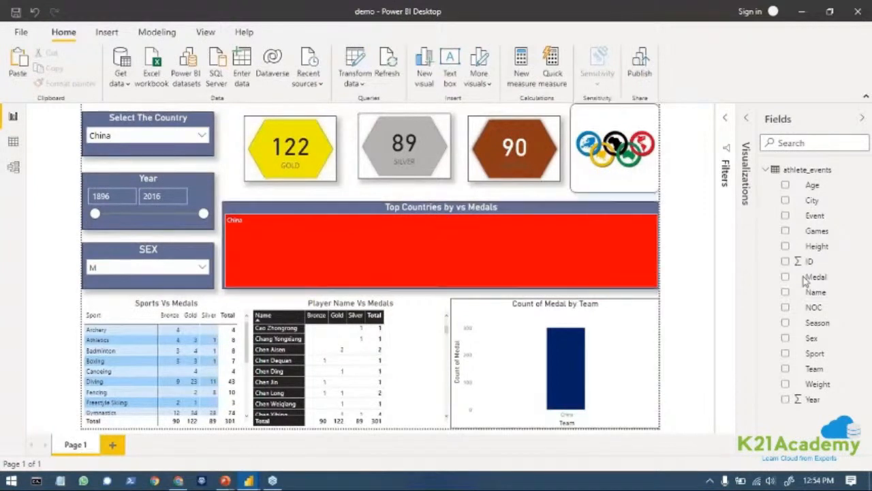
Select all countries in the Select The Country slicer and collapse its list.
left_click(202, 135)
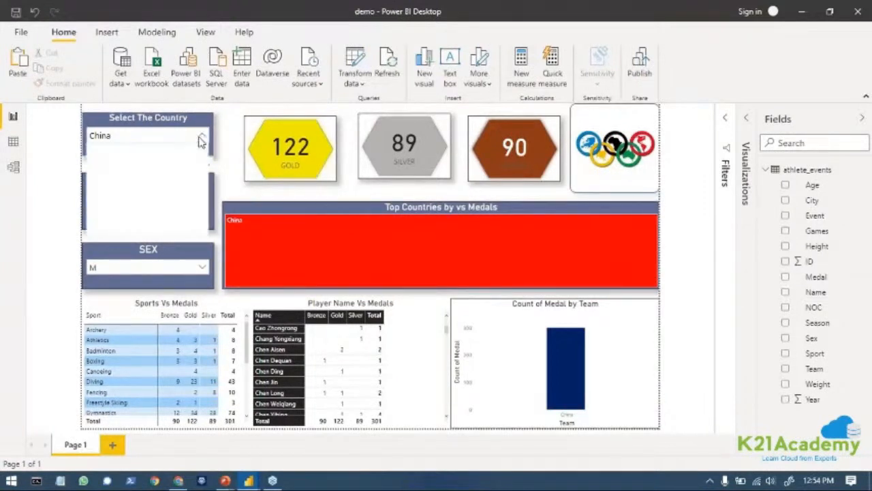
scroll(155, 217, "down", 10)
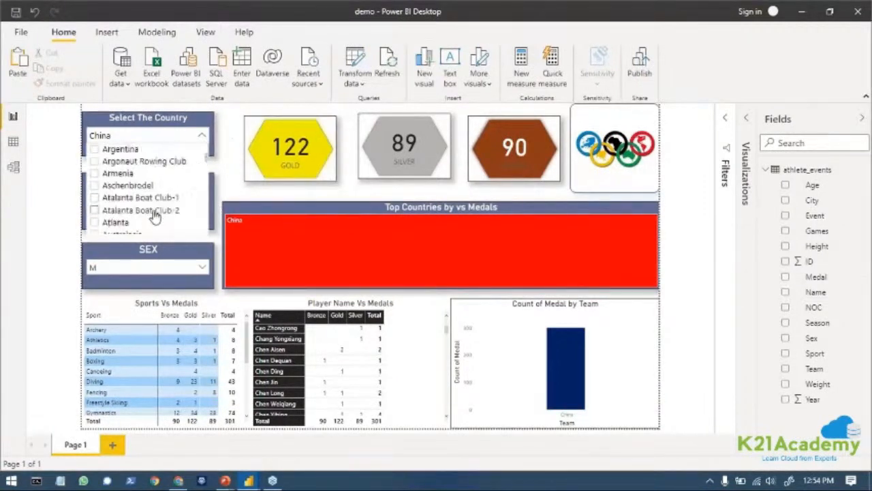
scroll(155, 216, "up", 10)
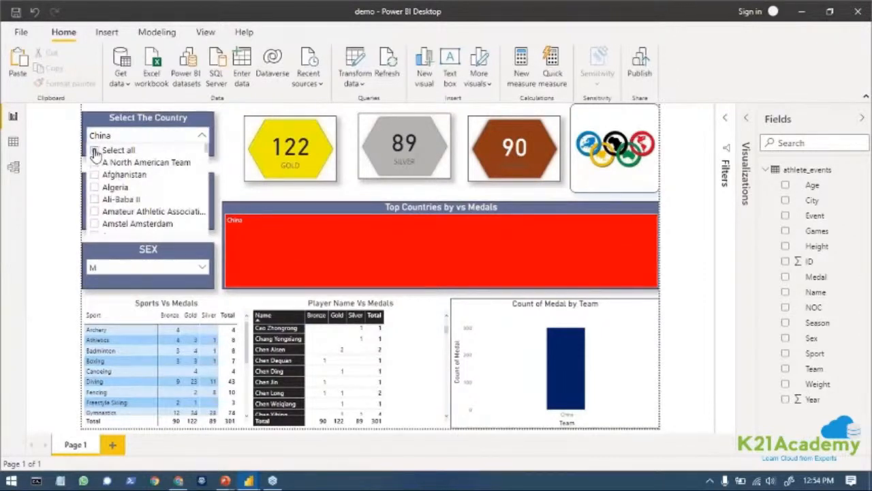
left_click(95, 151)
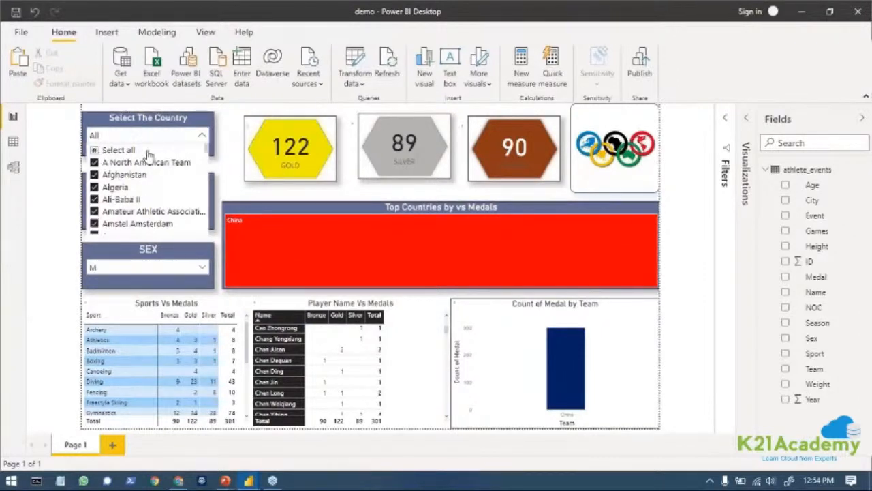
left_click(202, 137)
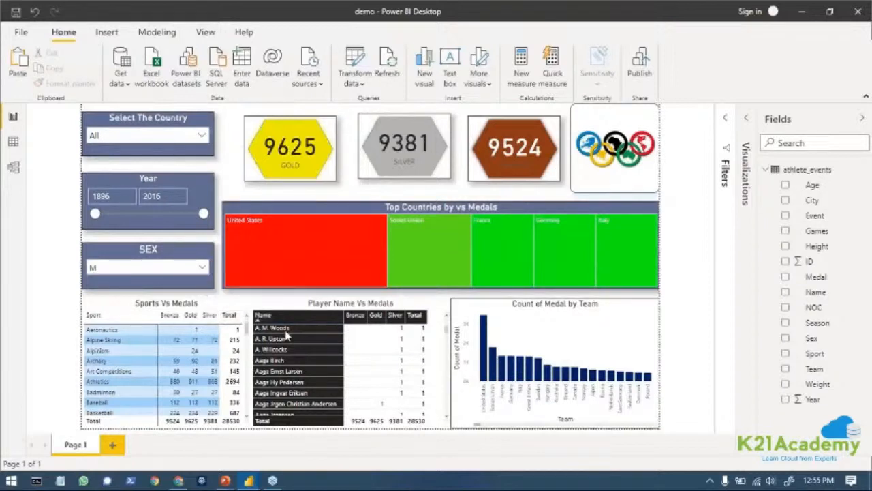
Look through the player and sports matrices, and select all values in the SEX slicer.
scroll(293, 354, "down", 10)
scroll(141, 365, "down", 1)
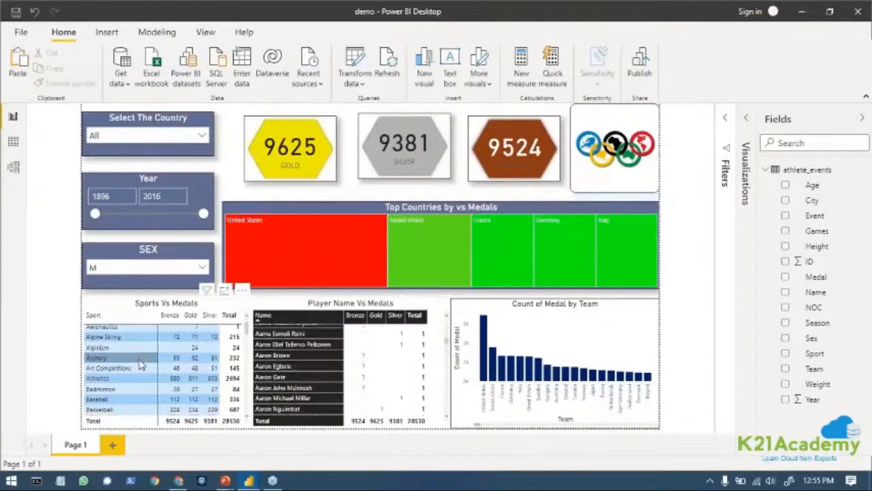
scroll(141, 364, "down", 4)
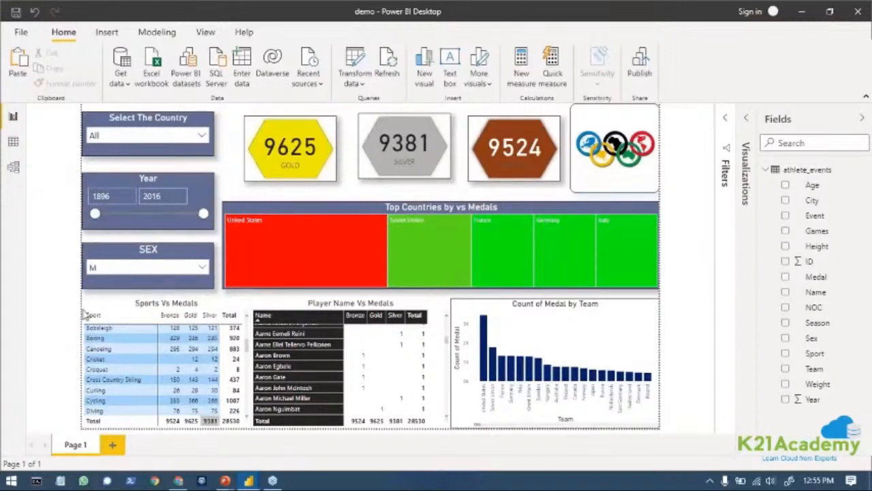
left_click(186, 271)
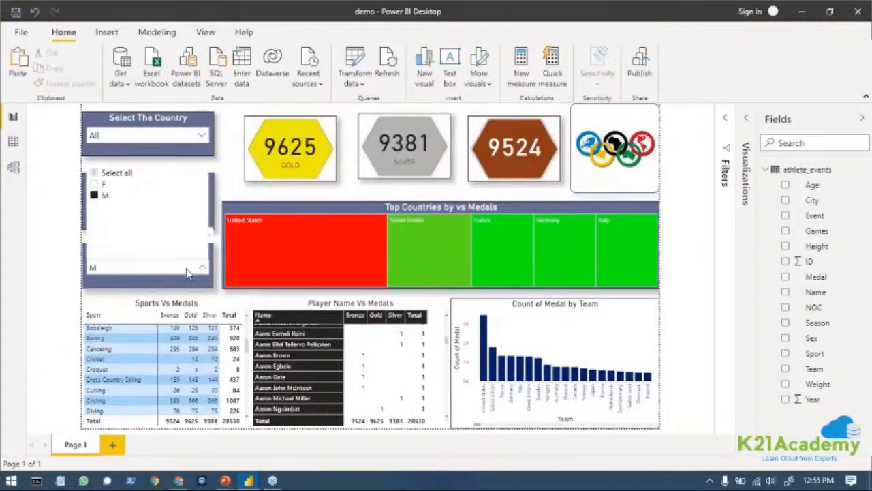
left_click(94, 173)
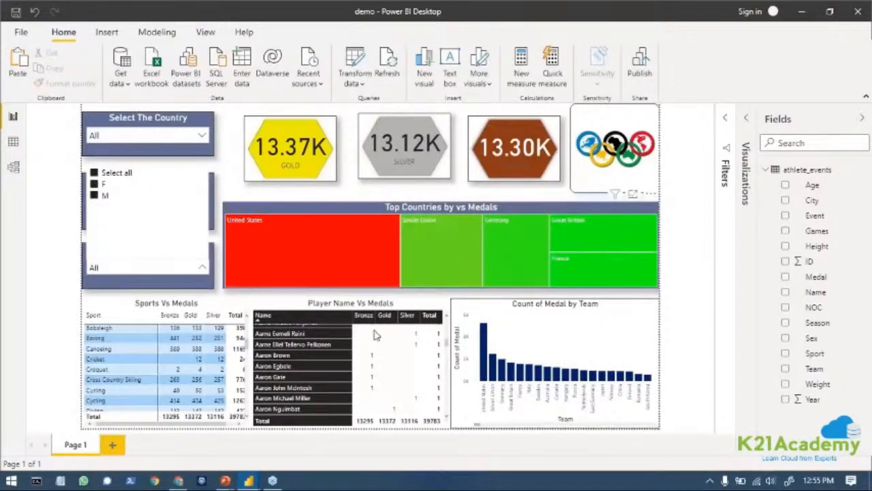
left_click(201, 268)
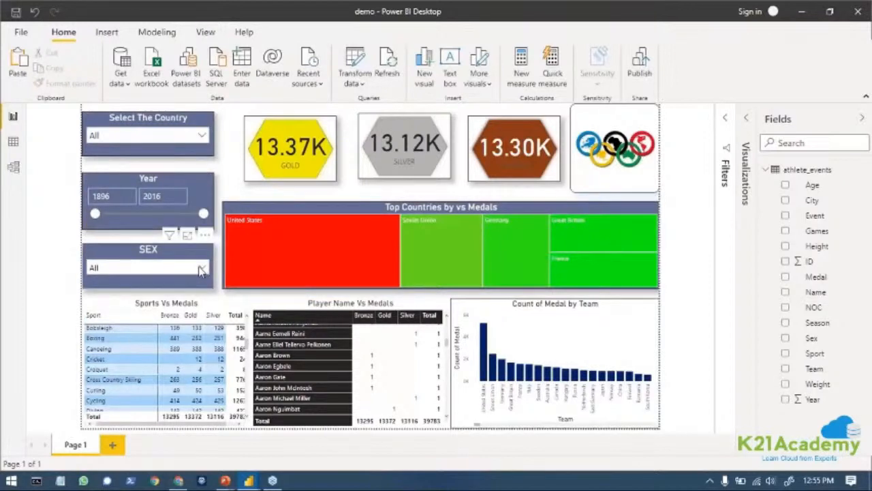